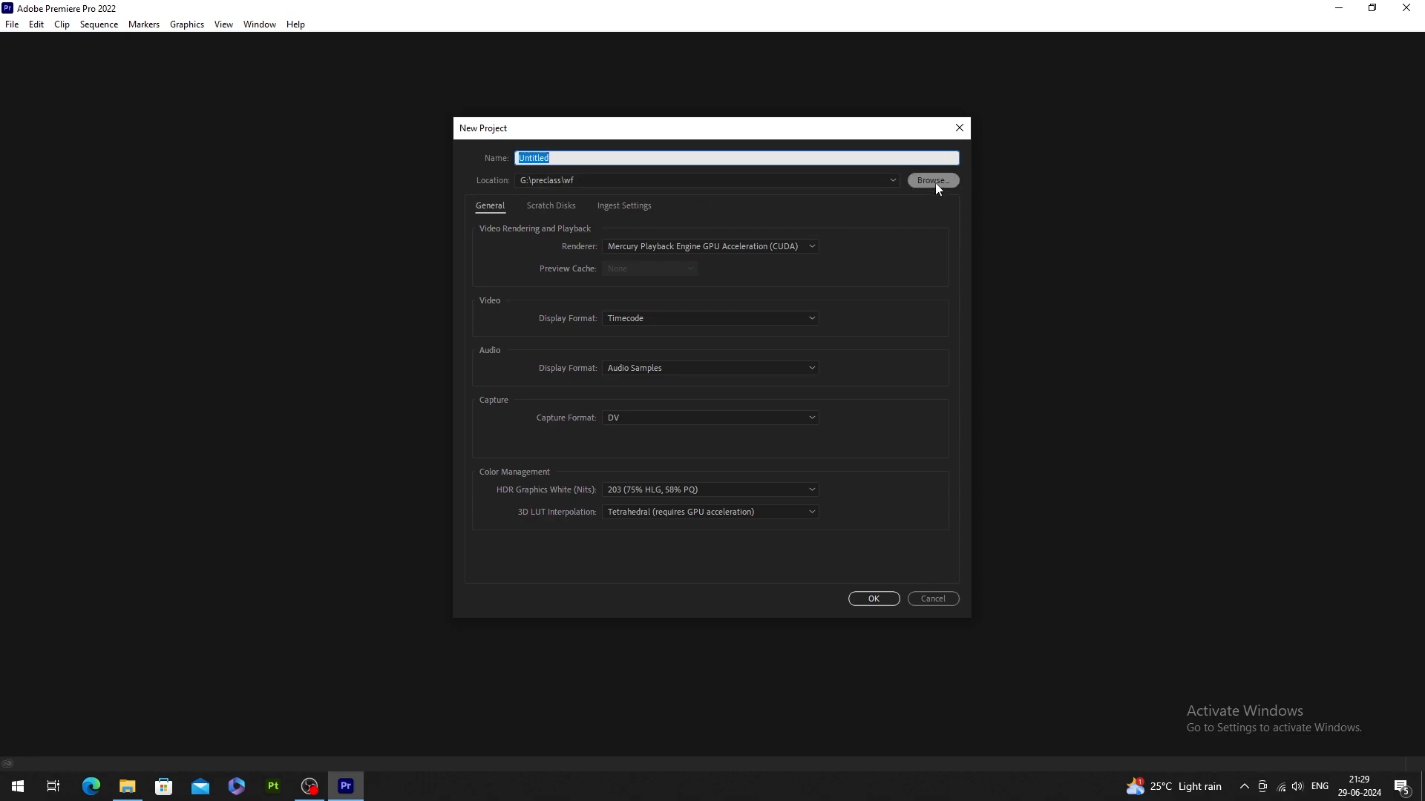
# Browse for the project location and create and open a folder named premiere pro tutorial on the SSD (G:) drive.
pyautogui.click(934, 180)
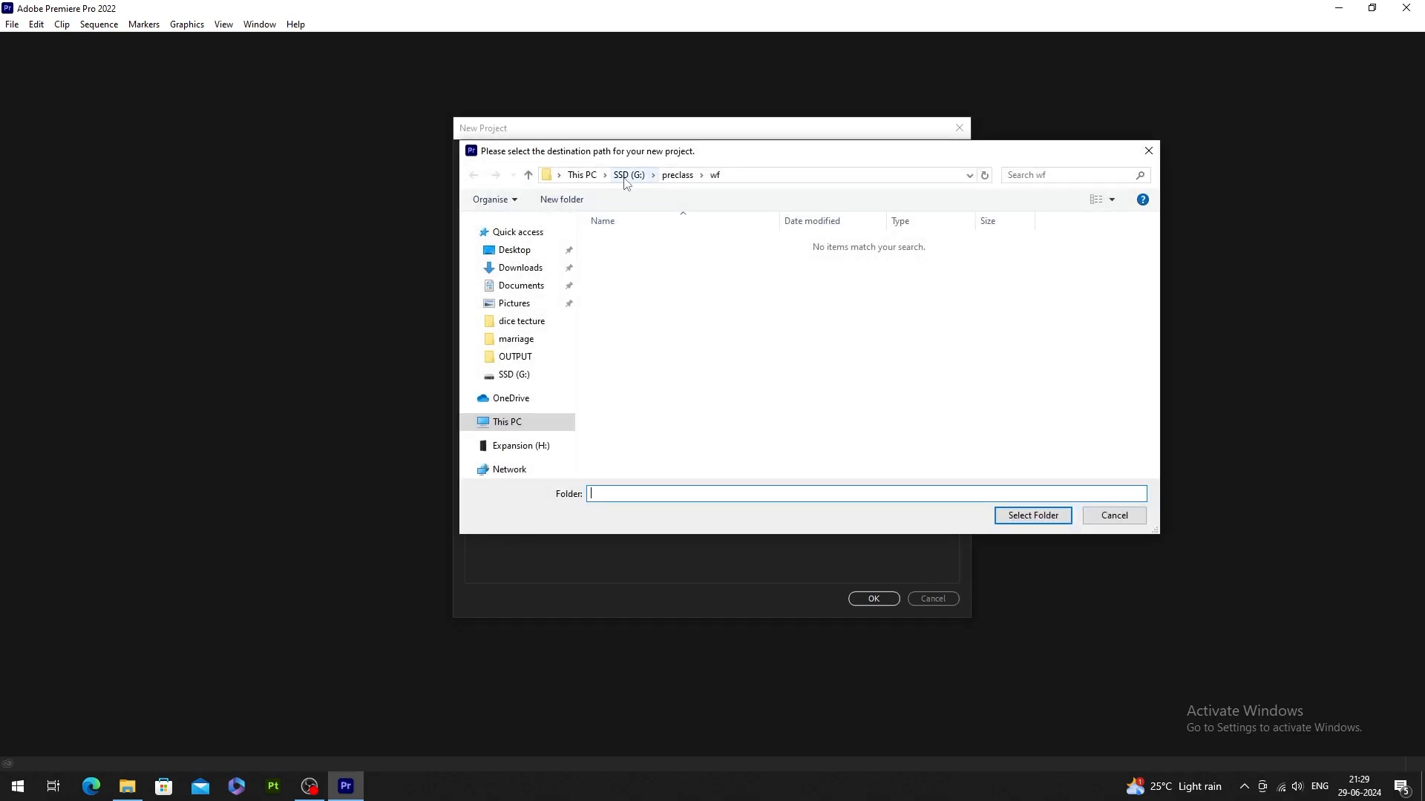
pyautogui.click(512, 421)
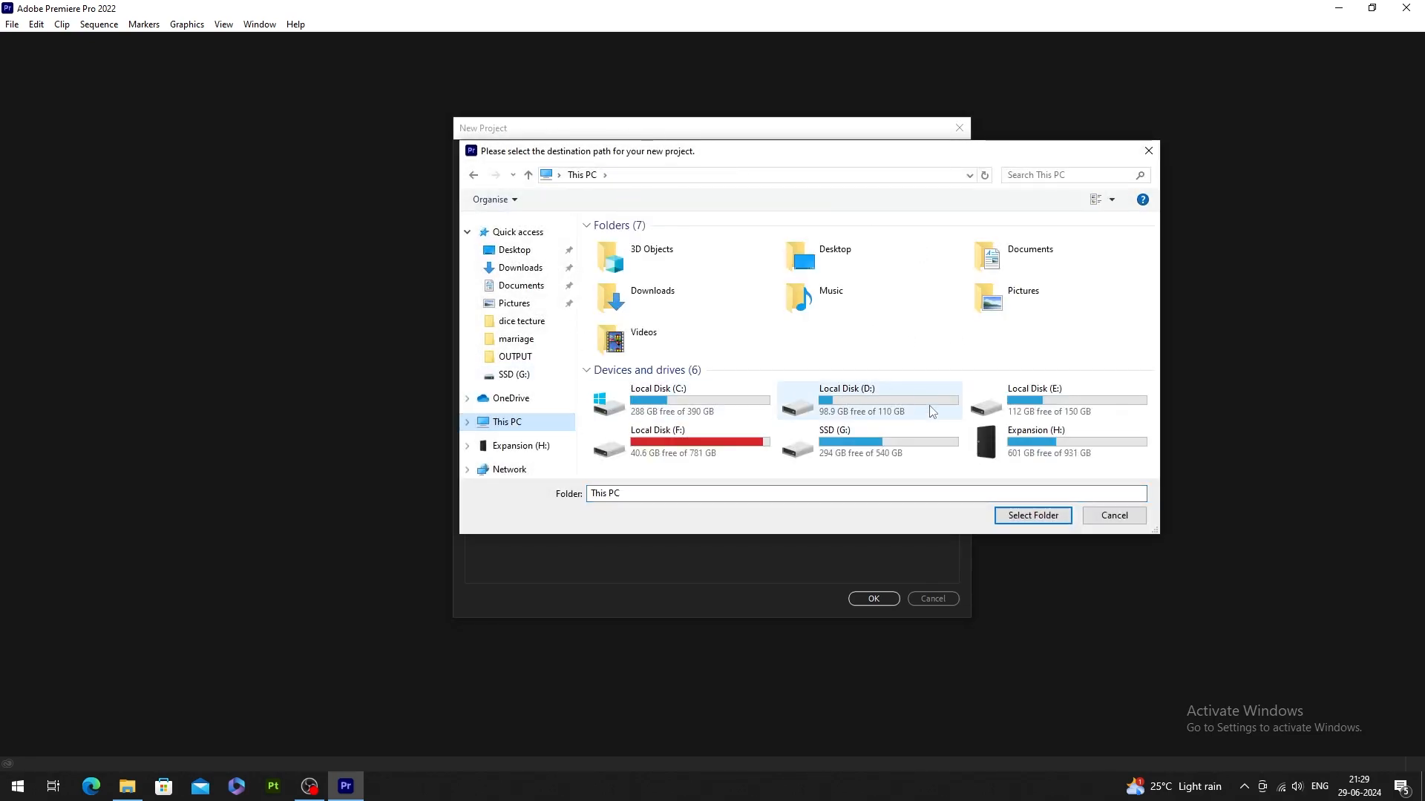
pyautogui.doubleClick(880, 450)
pyautogui.scroll(-1, 872, 412)
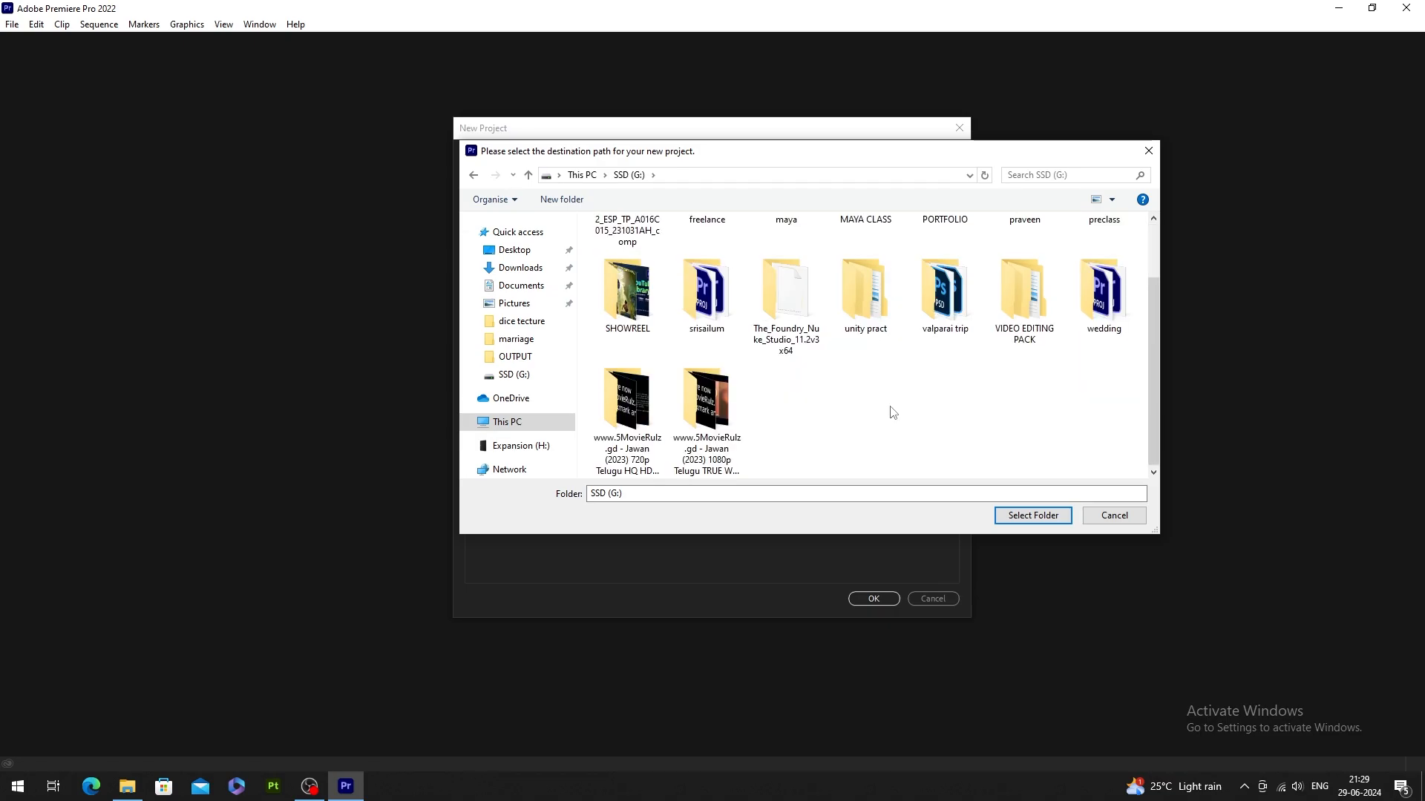
pyautogui.scroll(1, 931, 371)
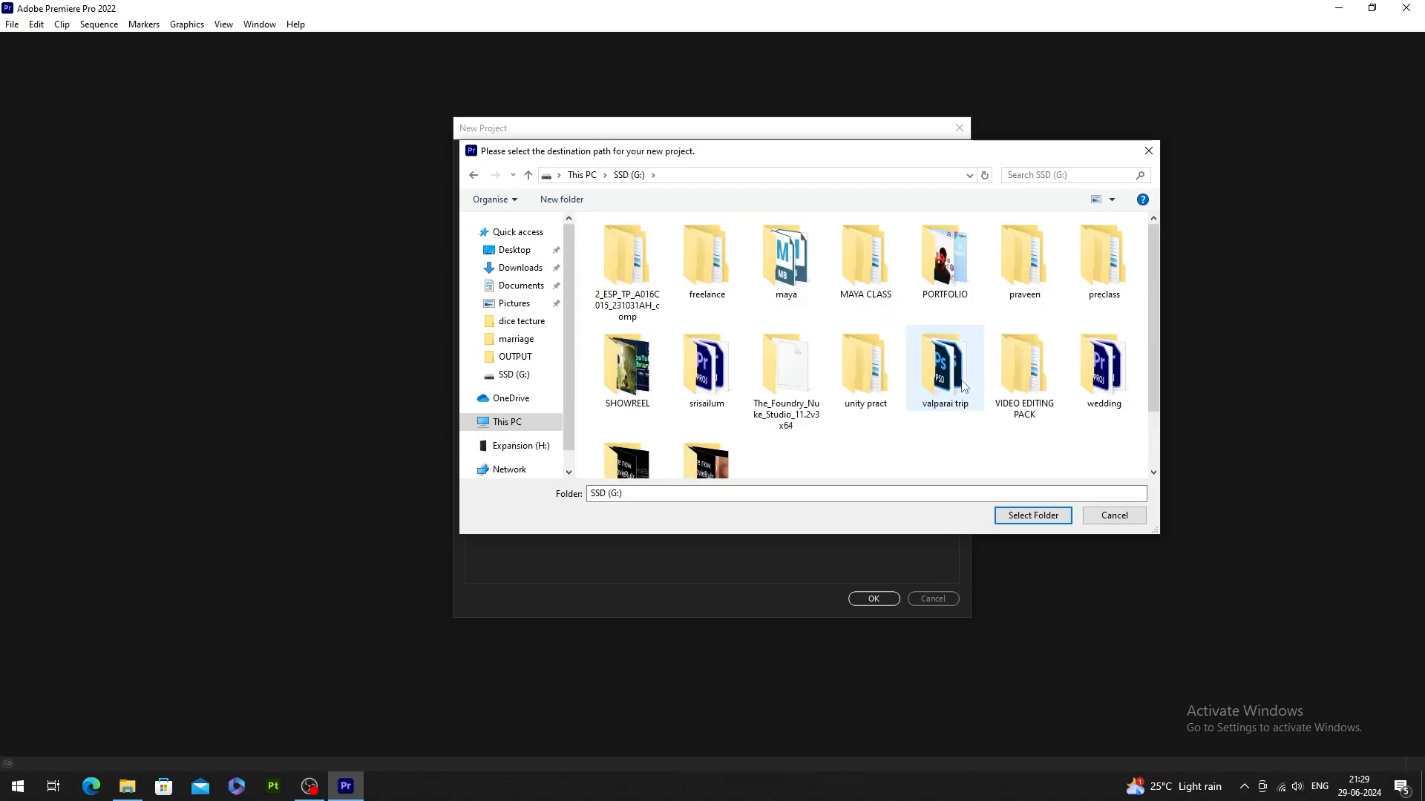
pyautogui.click(577, 202)
pyautogui.write('premiere')
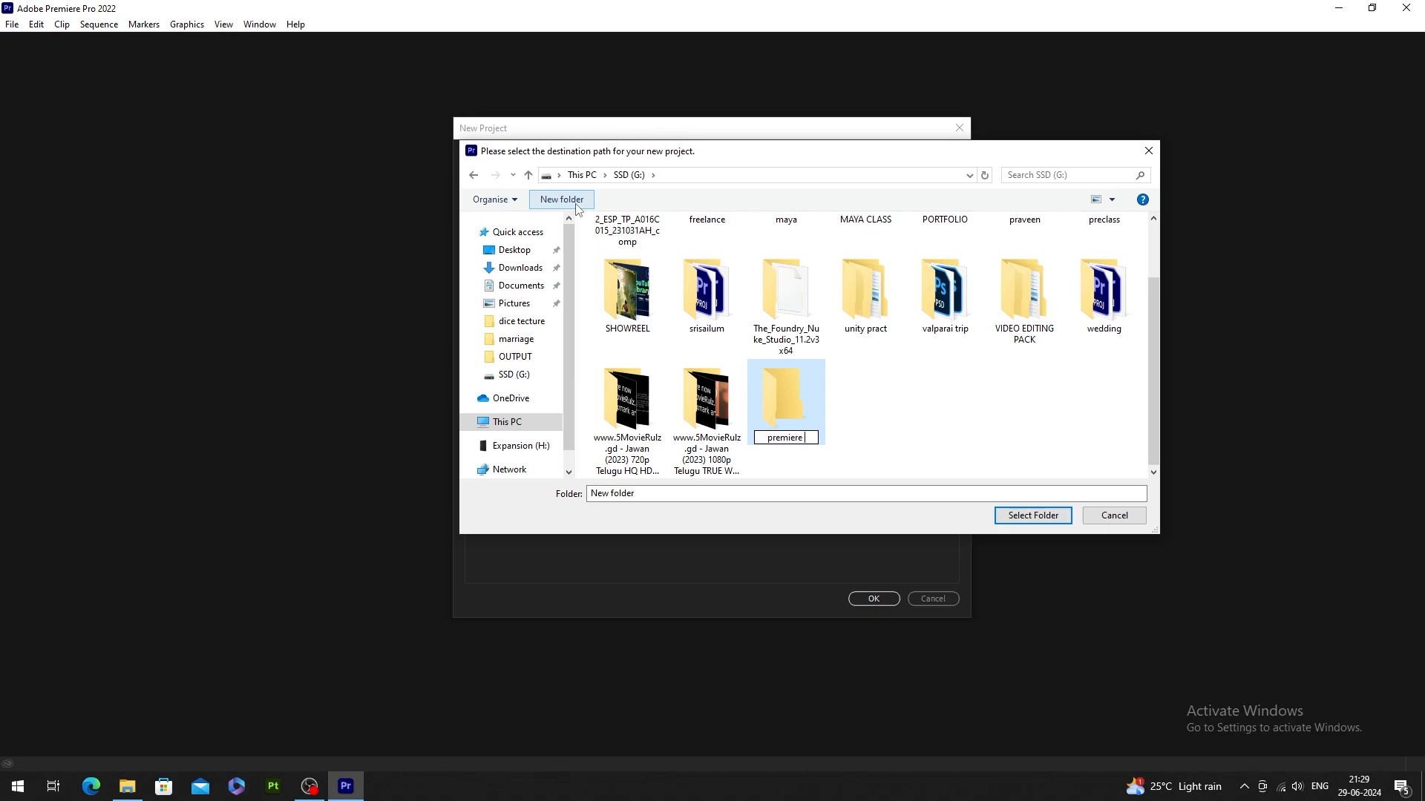
pyautogui.write(' pro tutorial')
pyautogui.press('Return')
pyautogui.press('Return')
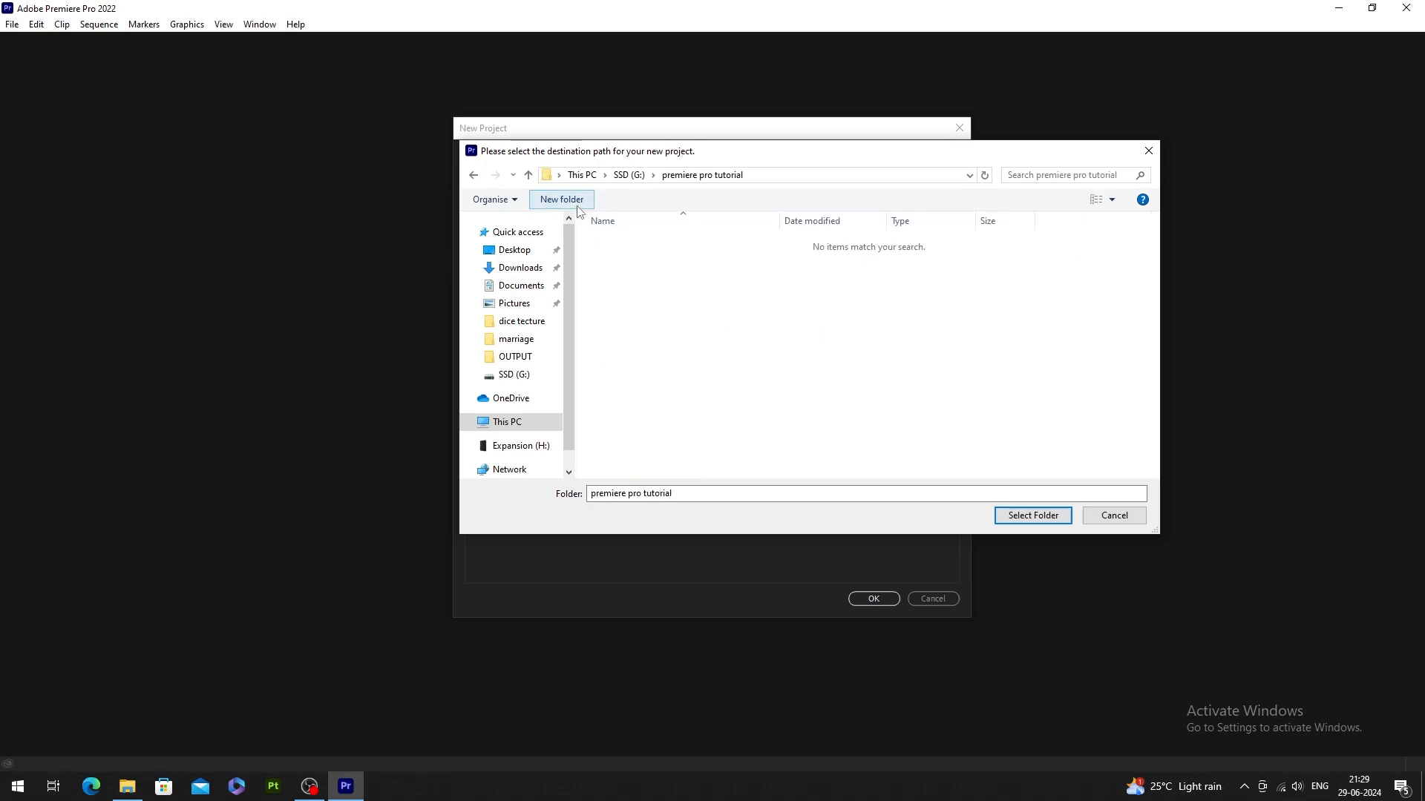
# Create a wf subfolder inside premiere pro tutorial and choose it as the project location.
pyautogui.click(577, 200)
pyautogui.write('wf')
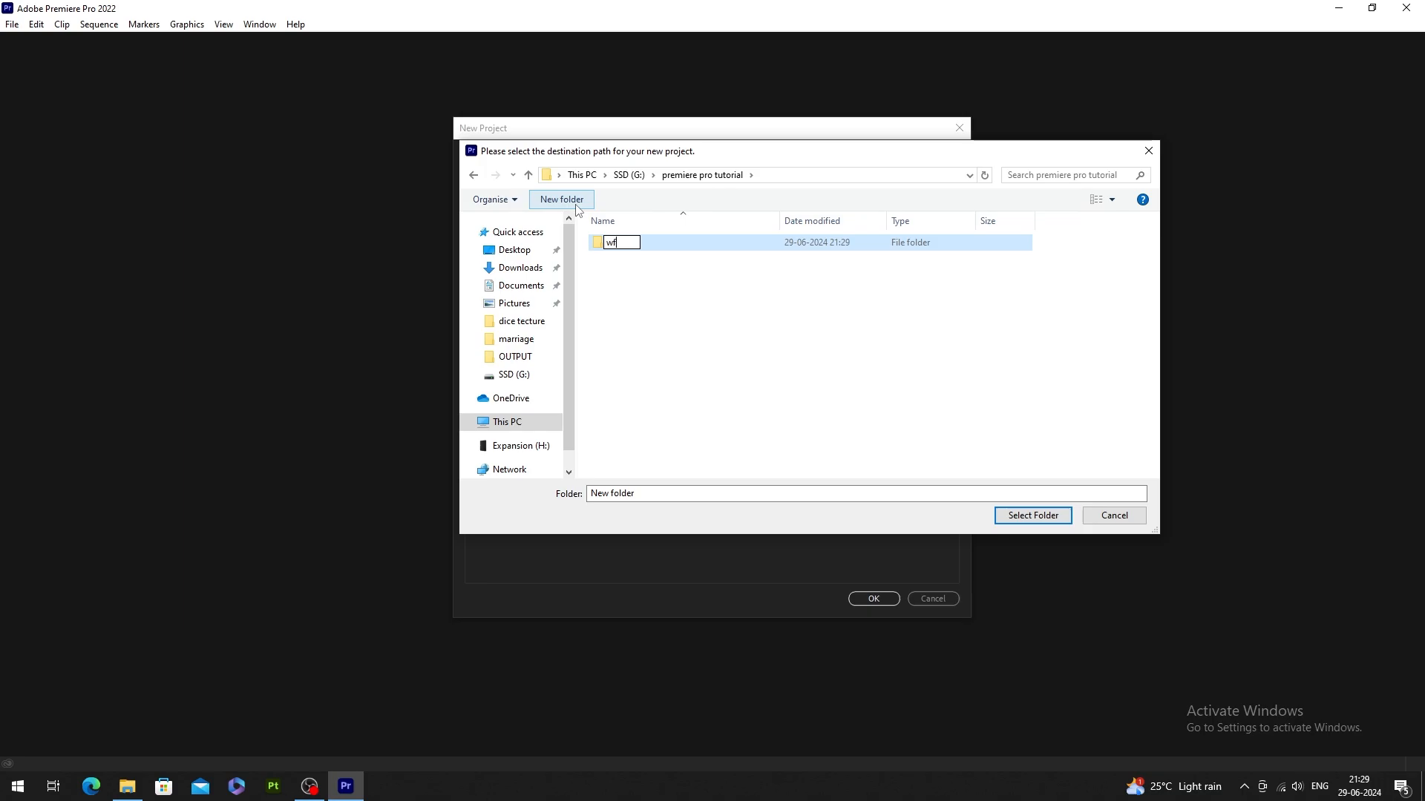
pyautogui.press('Return')
pyautogui.press('Return')
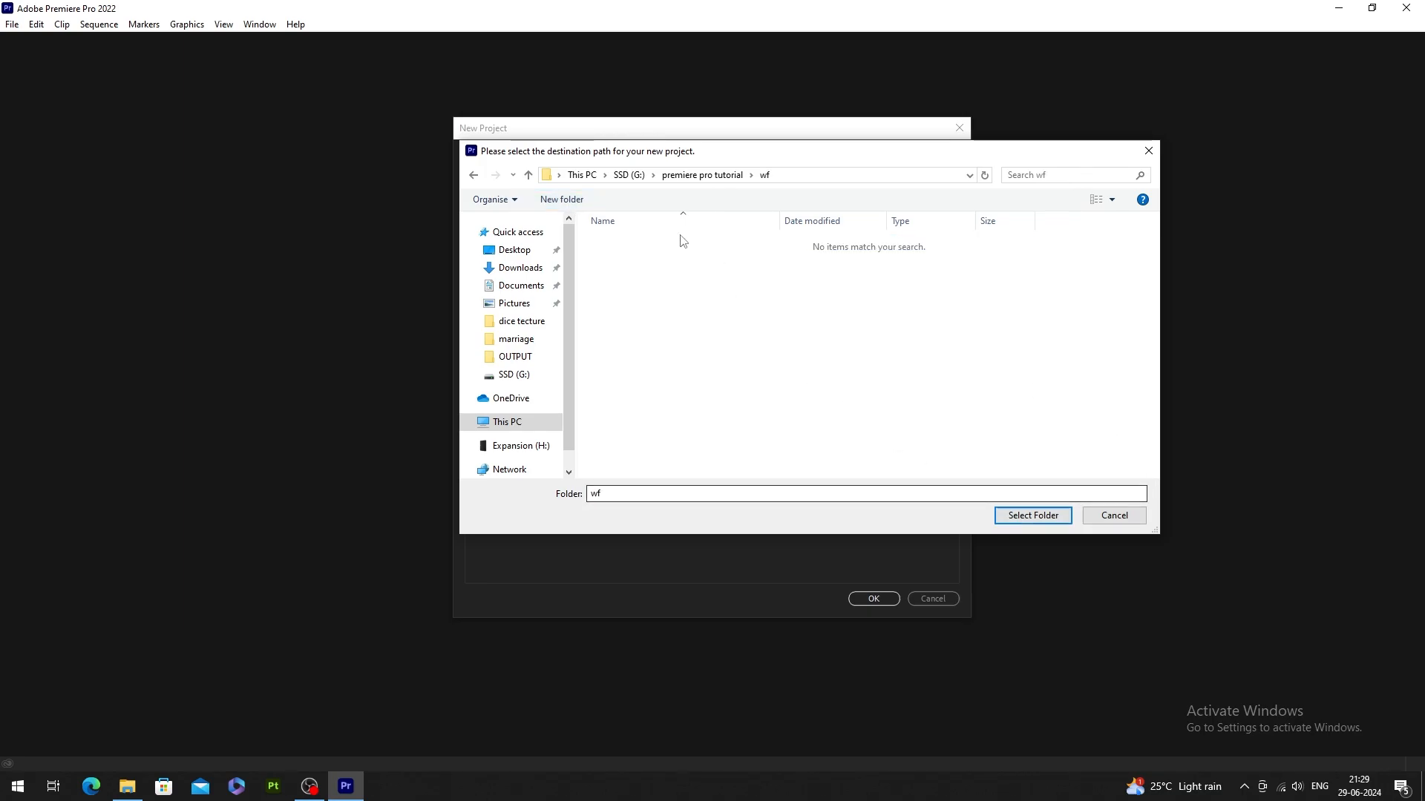
pyautogui.click(1041, 517)
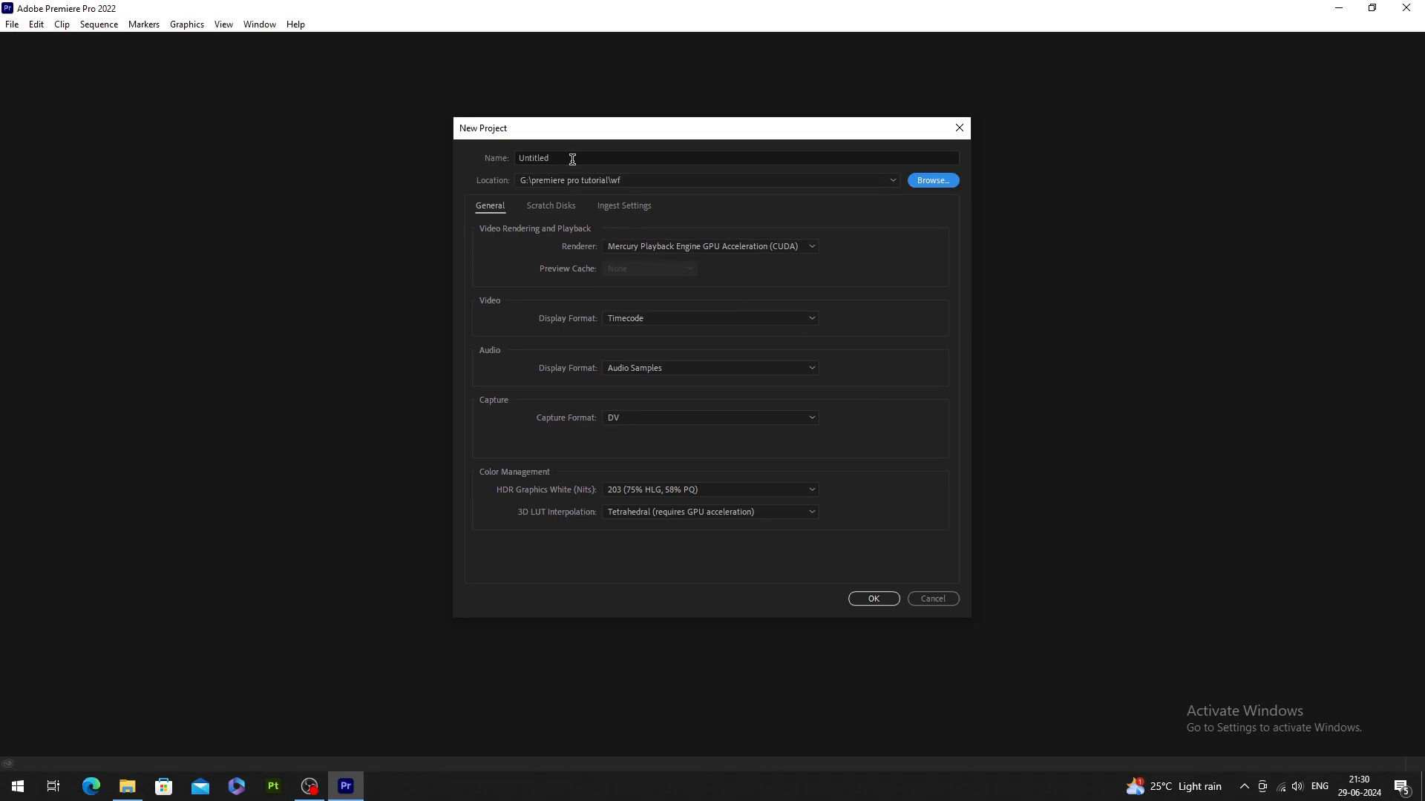
# Name the new project tutorial.
pyautogui.doubleClick(572, 159)
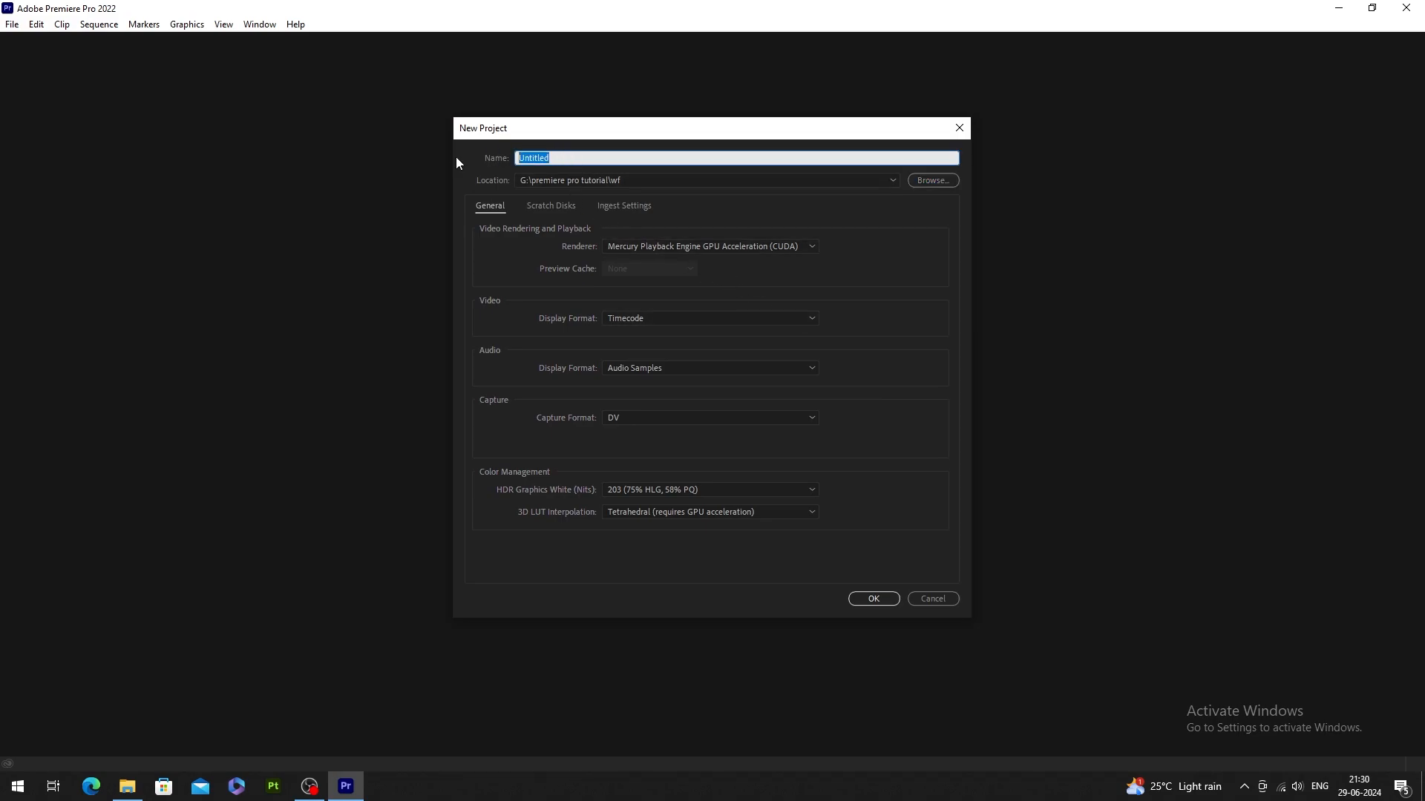
pyautogui.write('tutorial')
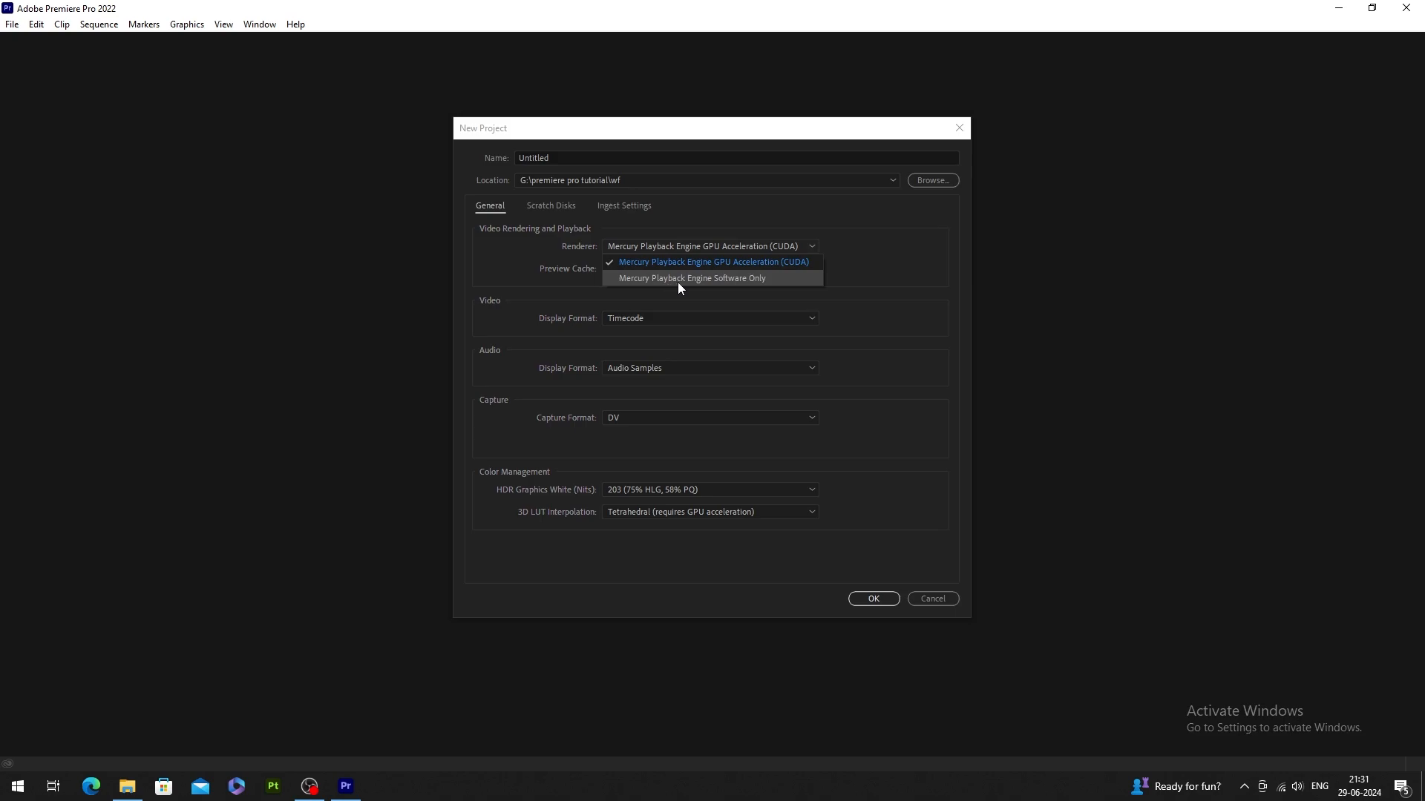
# Set the renderer to Mercury Playback Engine GPU Acceleration (CUDA) and create the project.
pyautogui.click(772, 277)
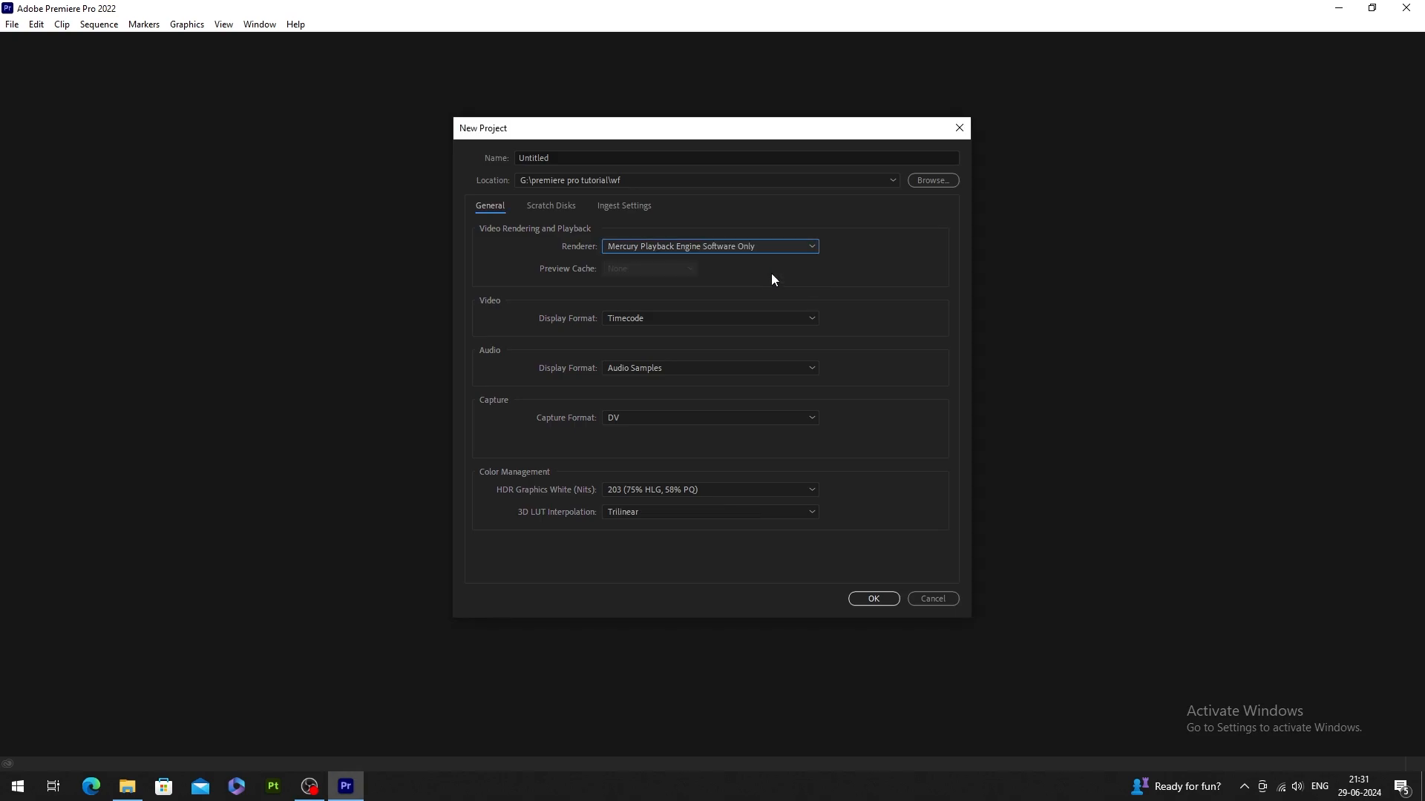
pyautogui.click(787, 246)
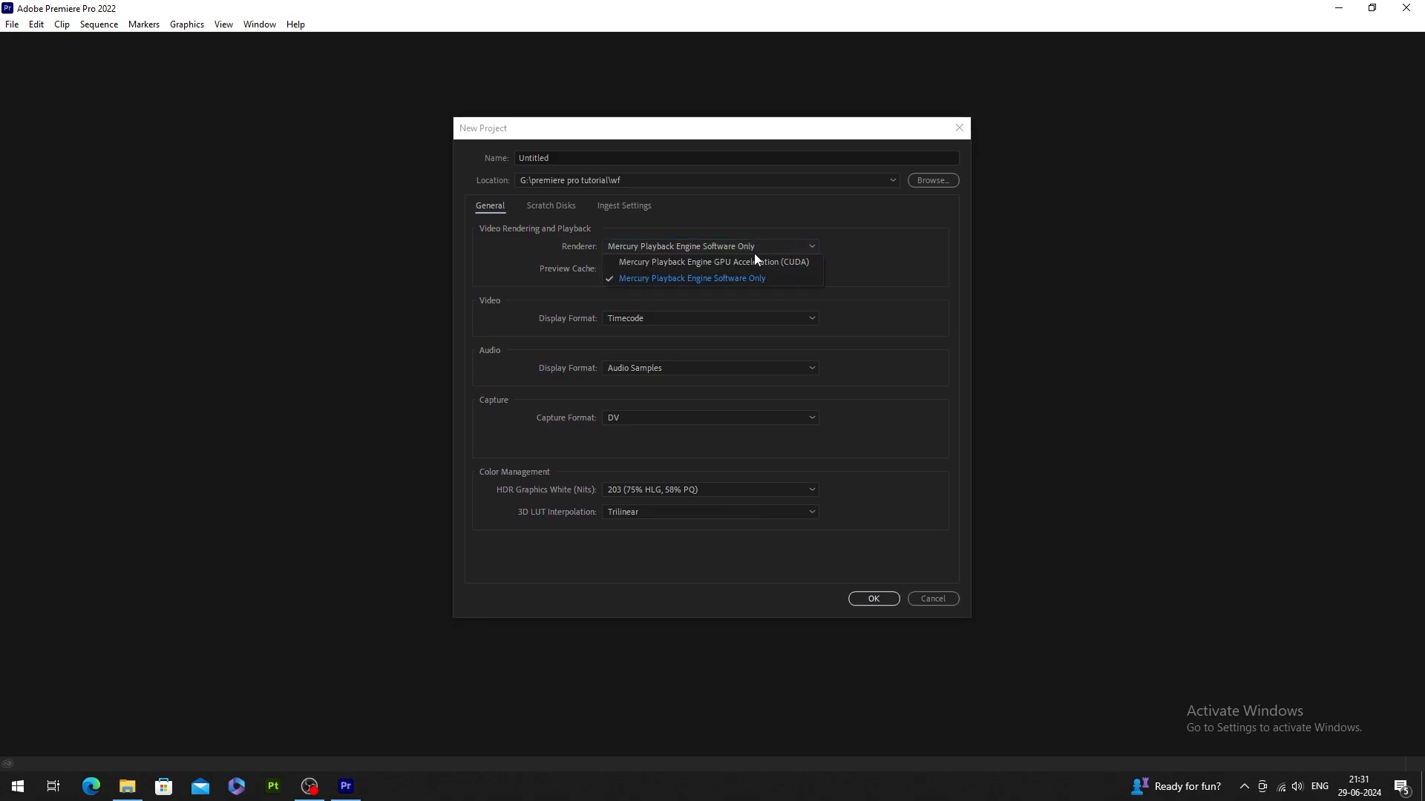
pyautogui.click(551, 205)
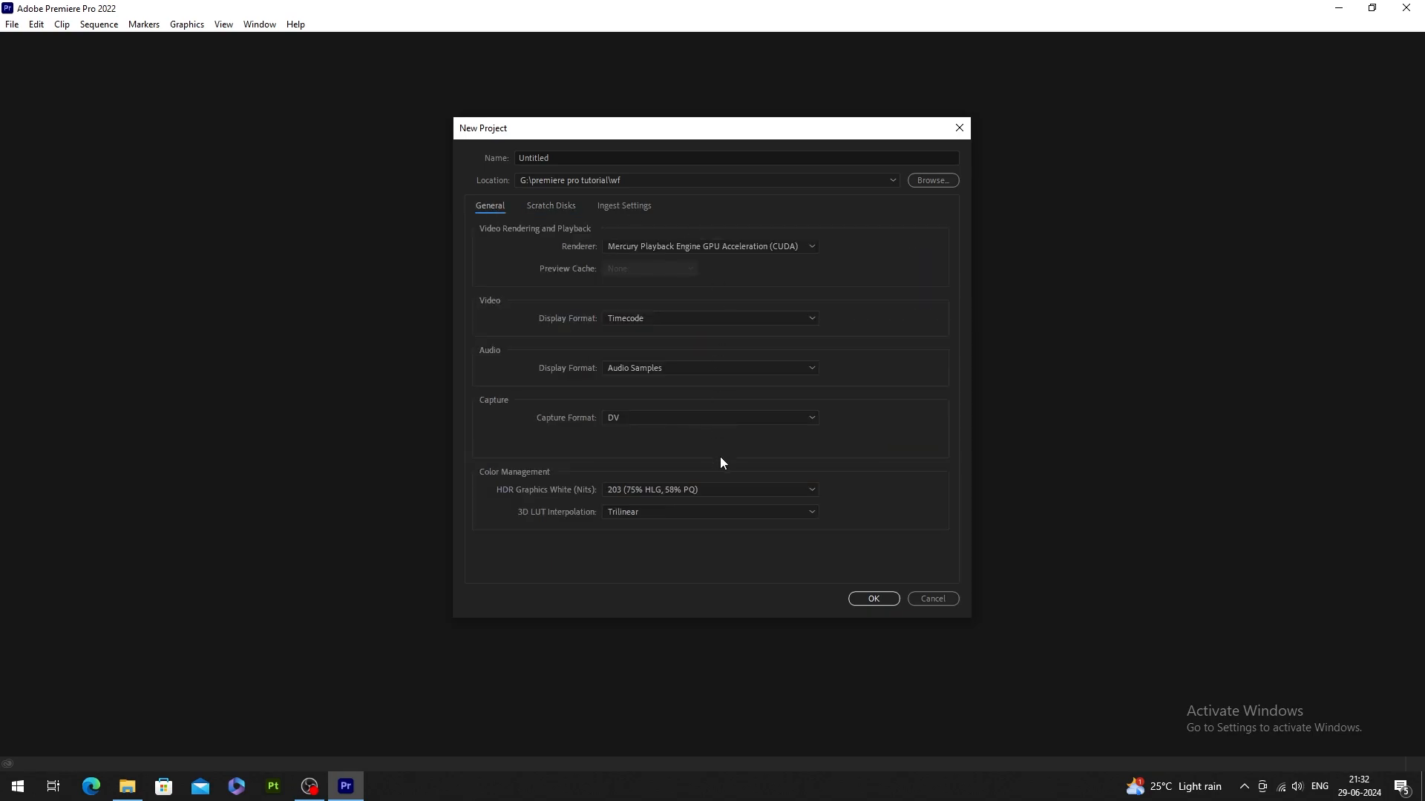
pyautogui.click(877, 601)
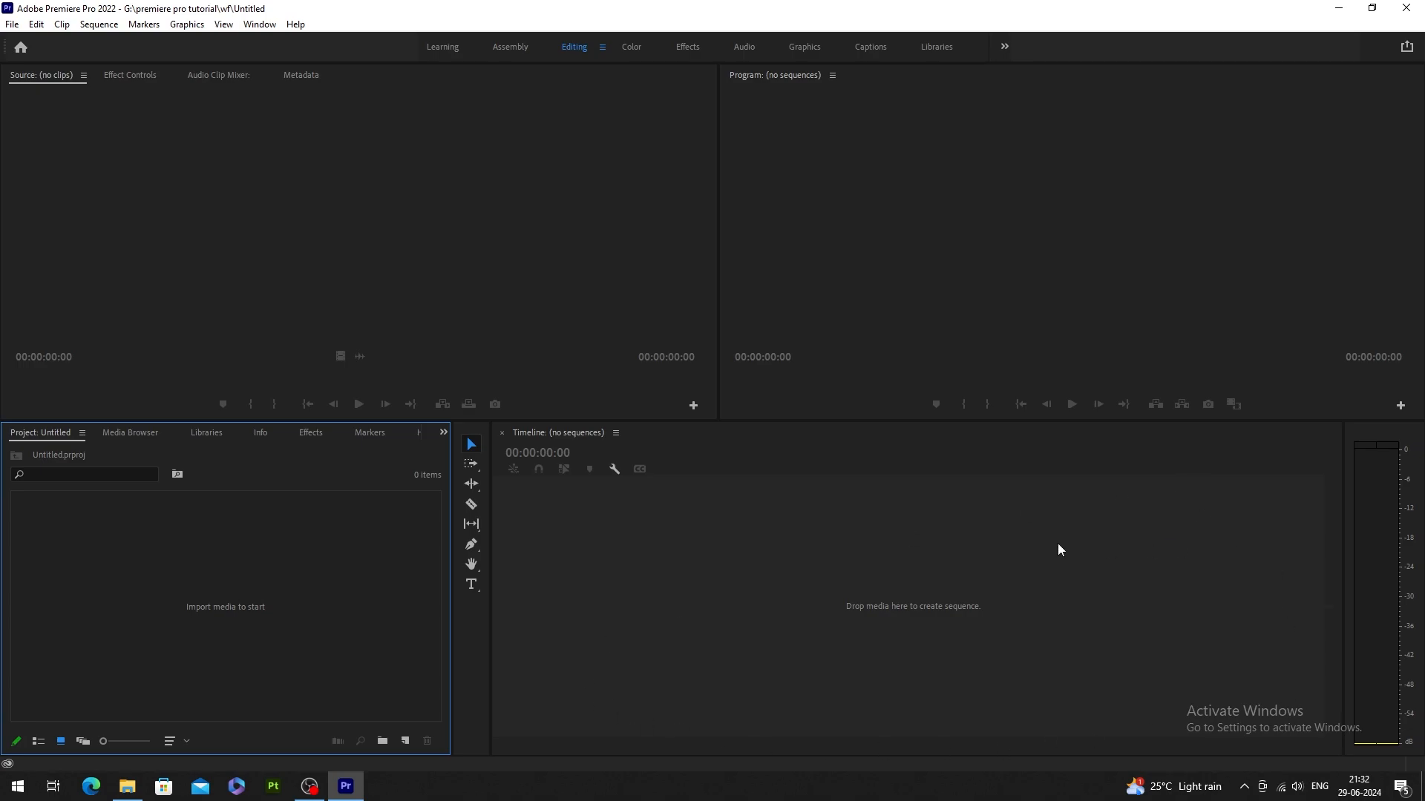
# Import the video part 02 v002 from the OUTPUT folder into the project.
pyautogui.doubleClick(235, 610)
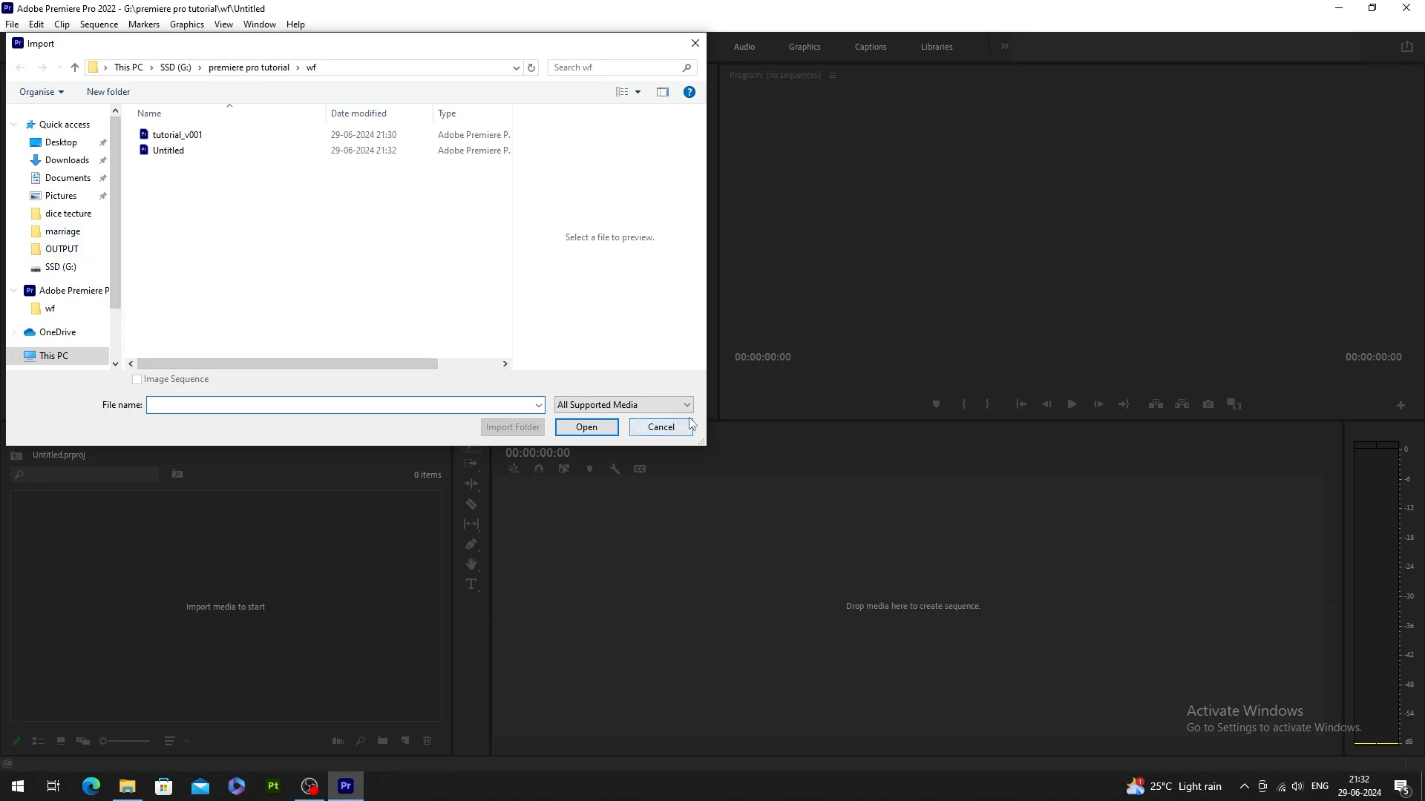
pyautogui.click(660, 427)
pyautogui.doubleClick(197, 573)
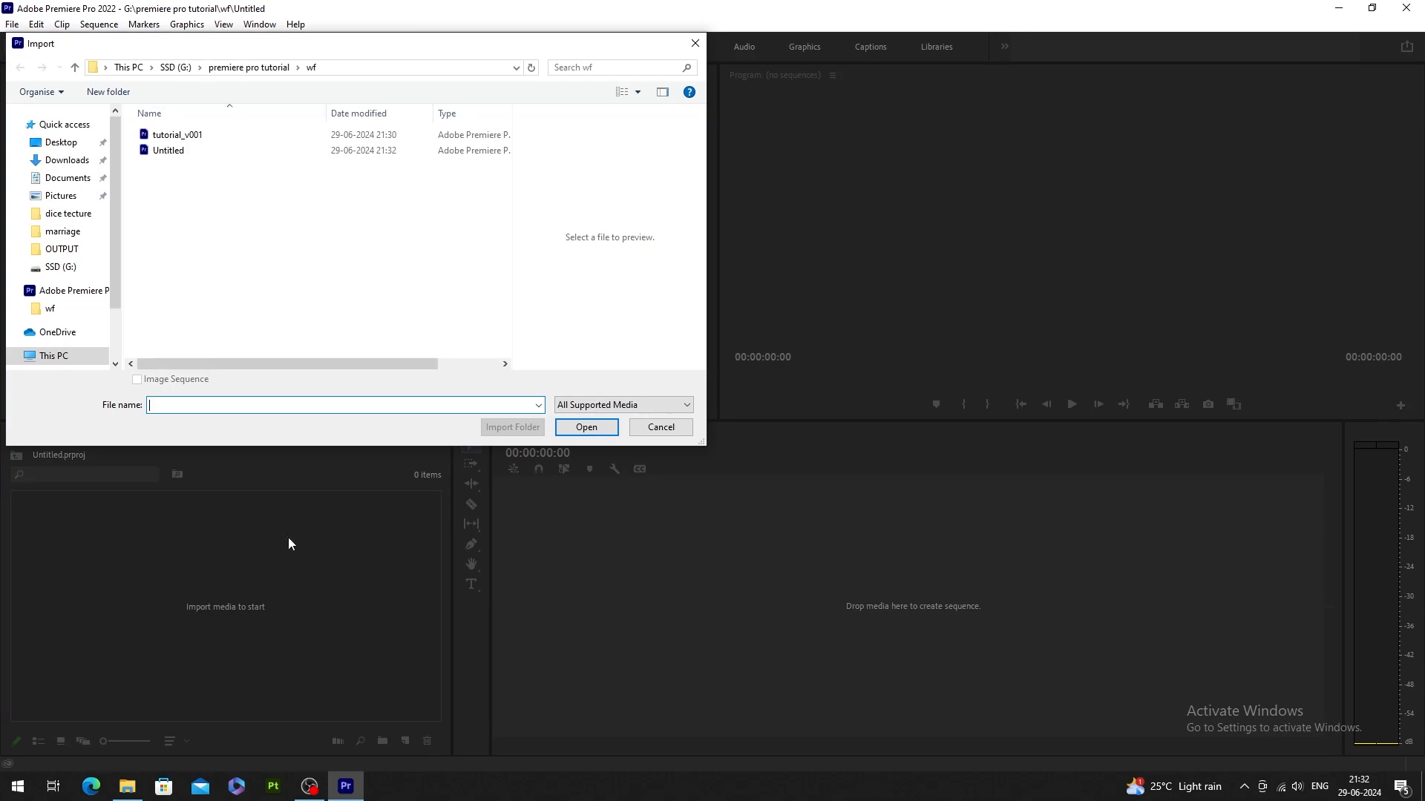
pyautogui.click(67, 178)
pyautogui.click(61, 249)
pyautogui.click(168, 174)
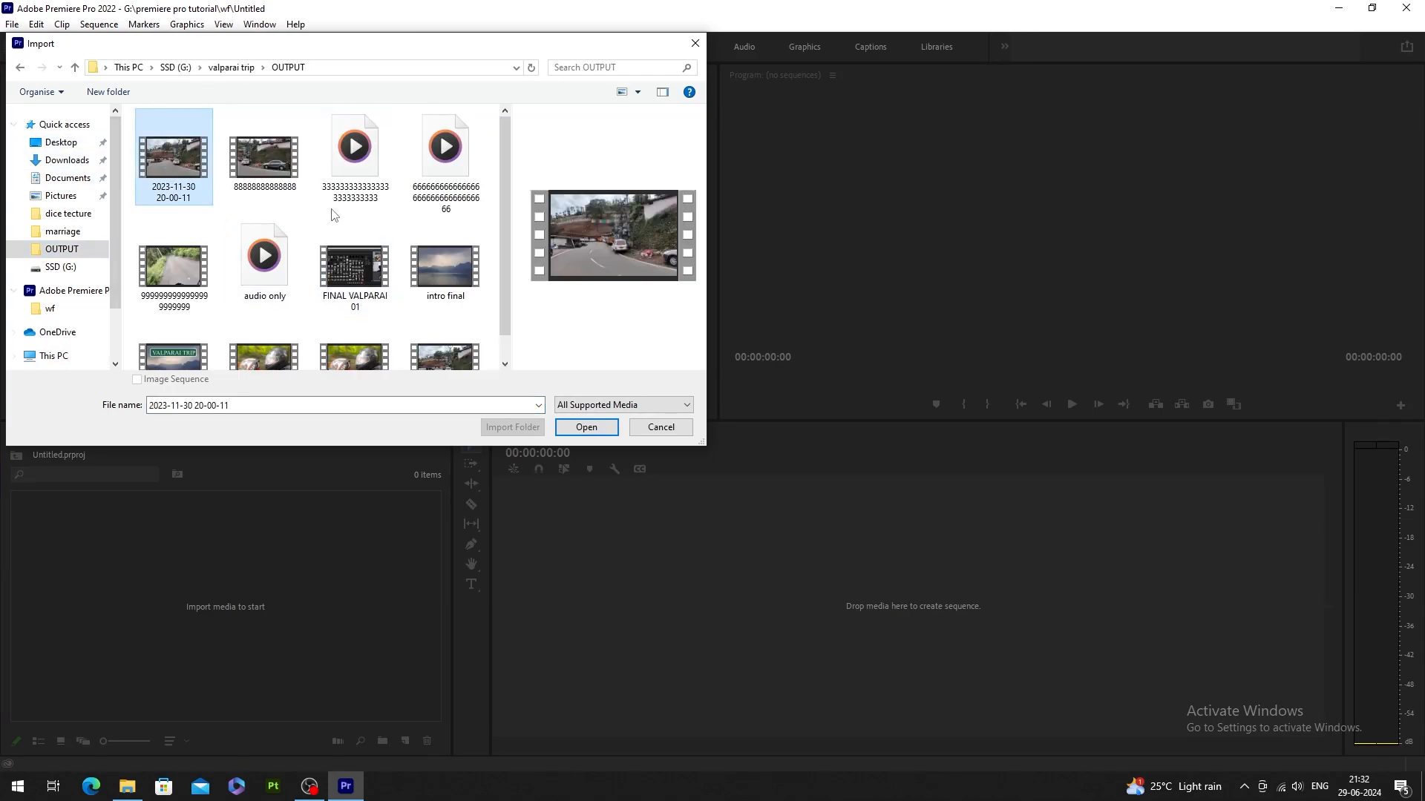
pyautogui.scroll(-1, 354, 310)
pyautogui.click(354, 319)
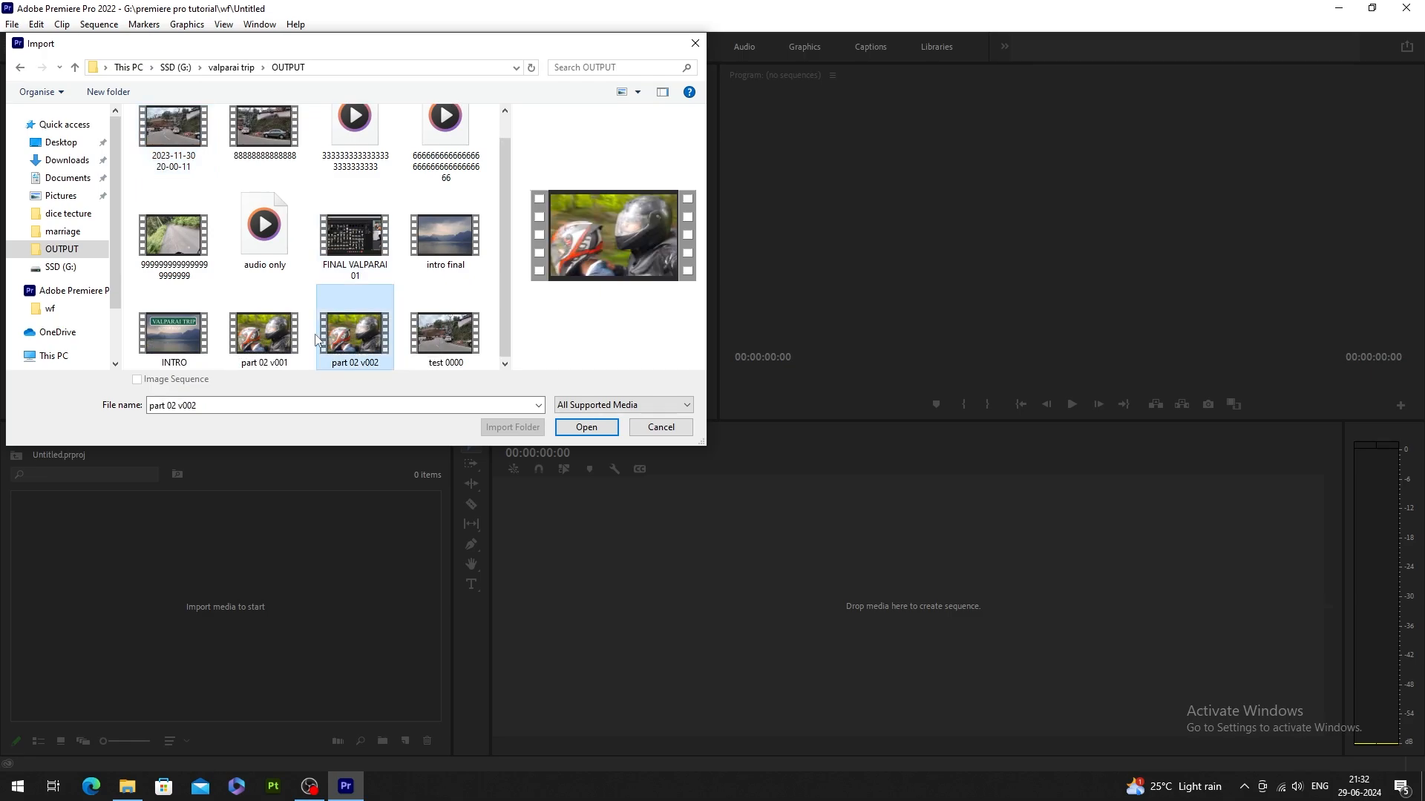
pyautogui.click(598, 429)
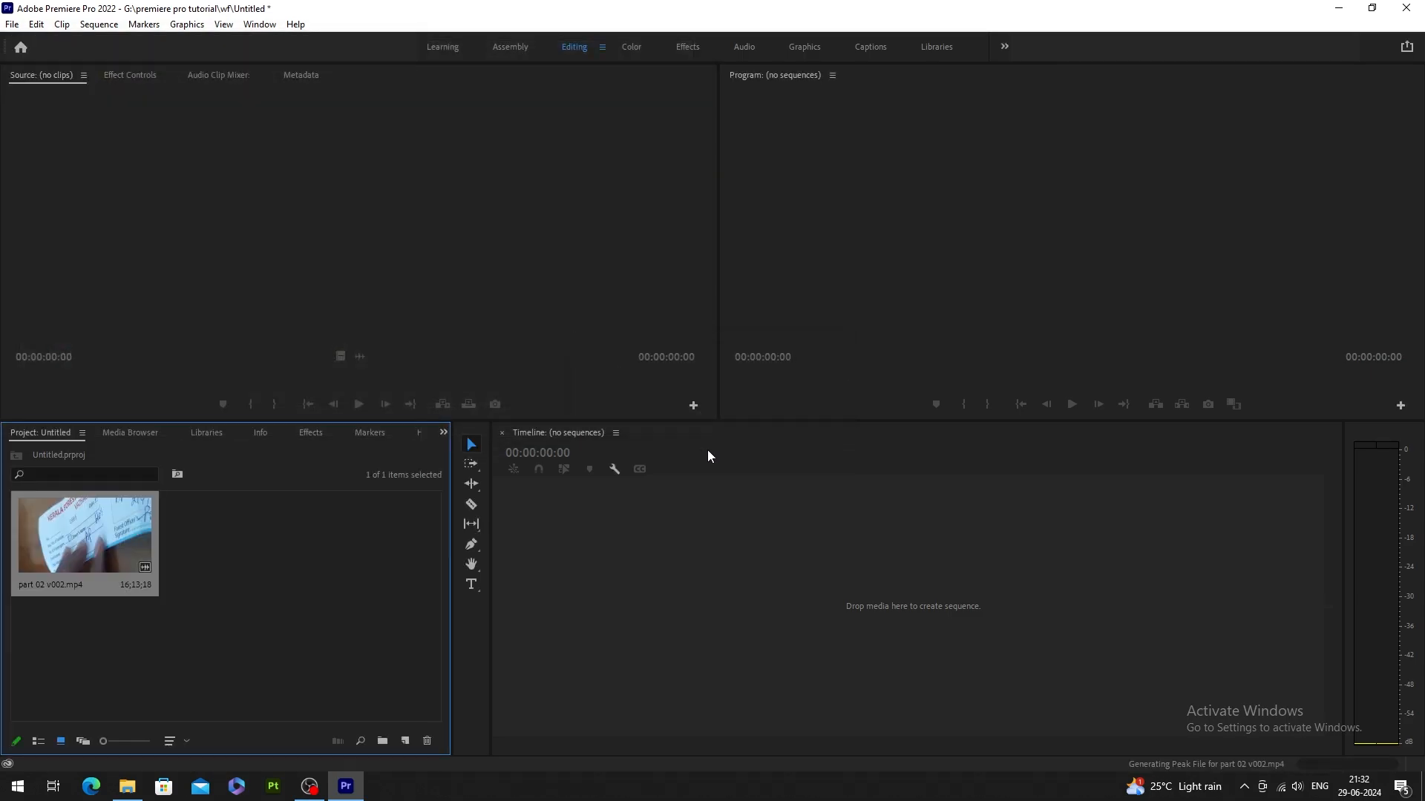
pyautogui.hotkey('alt', 'Tab')
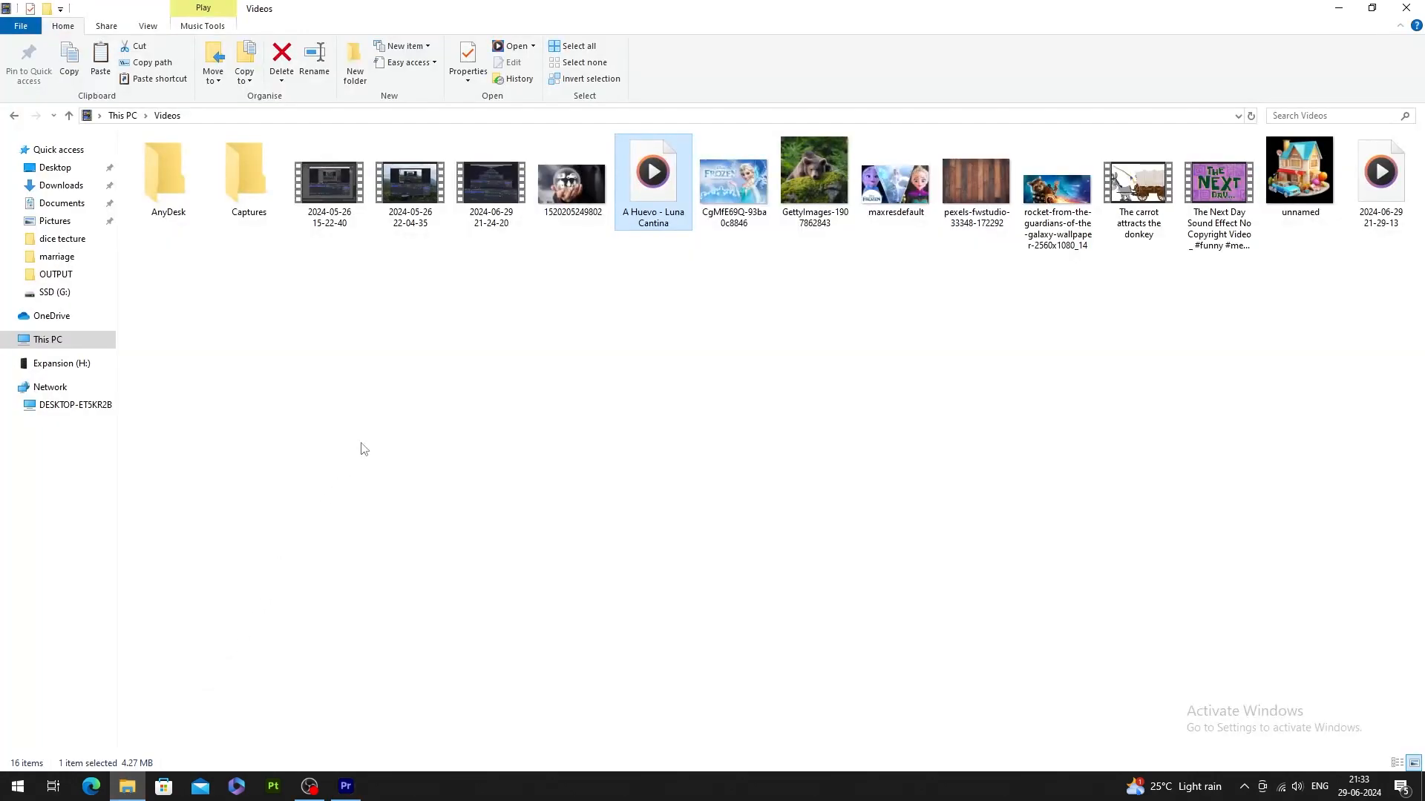
pyautogui.moveTo(314, 281); pyautogui.dragTo(1318, 192)
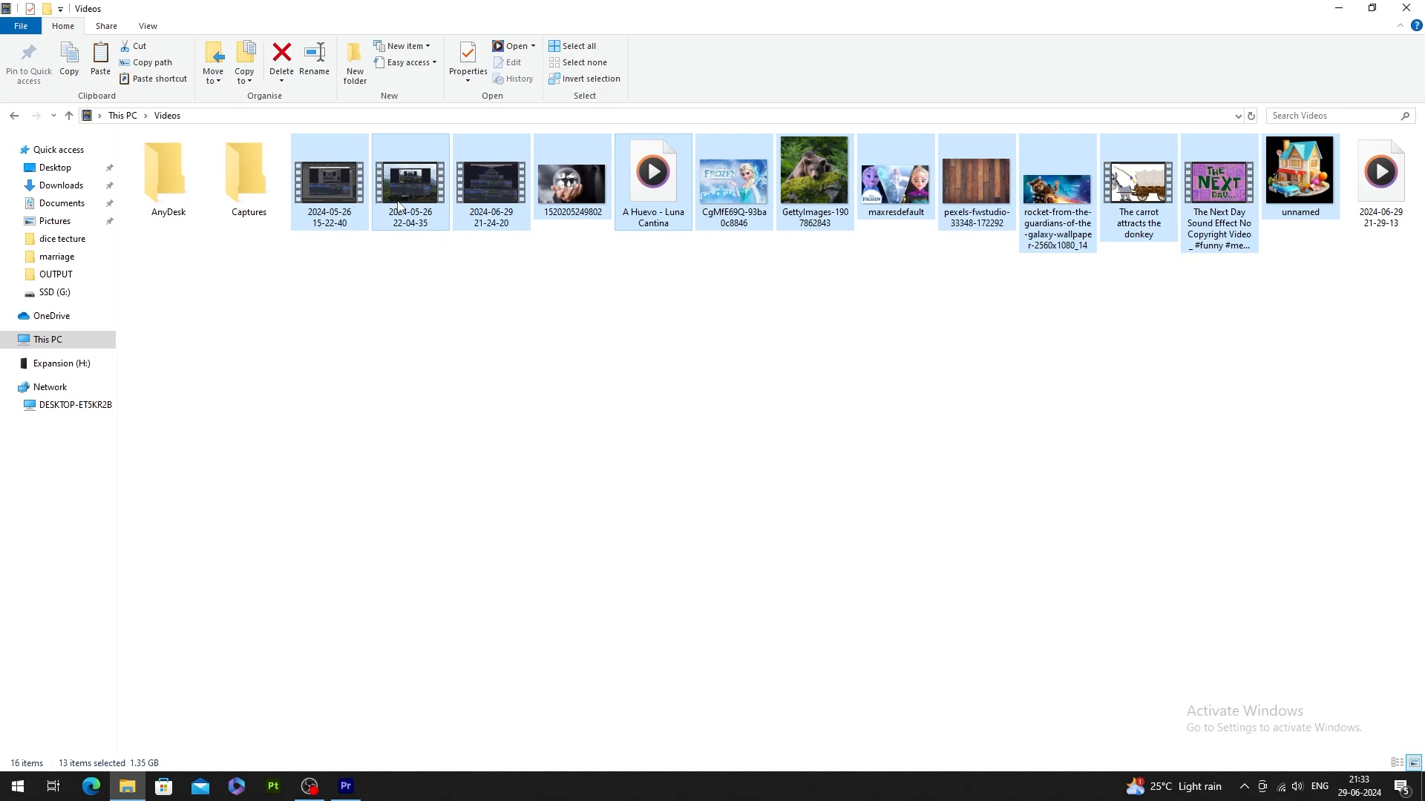
pyautogui.moveTo(400, 208); pyautogui.dragTo(279, 630)
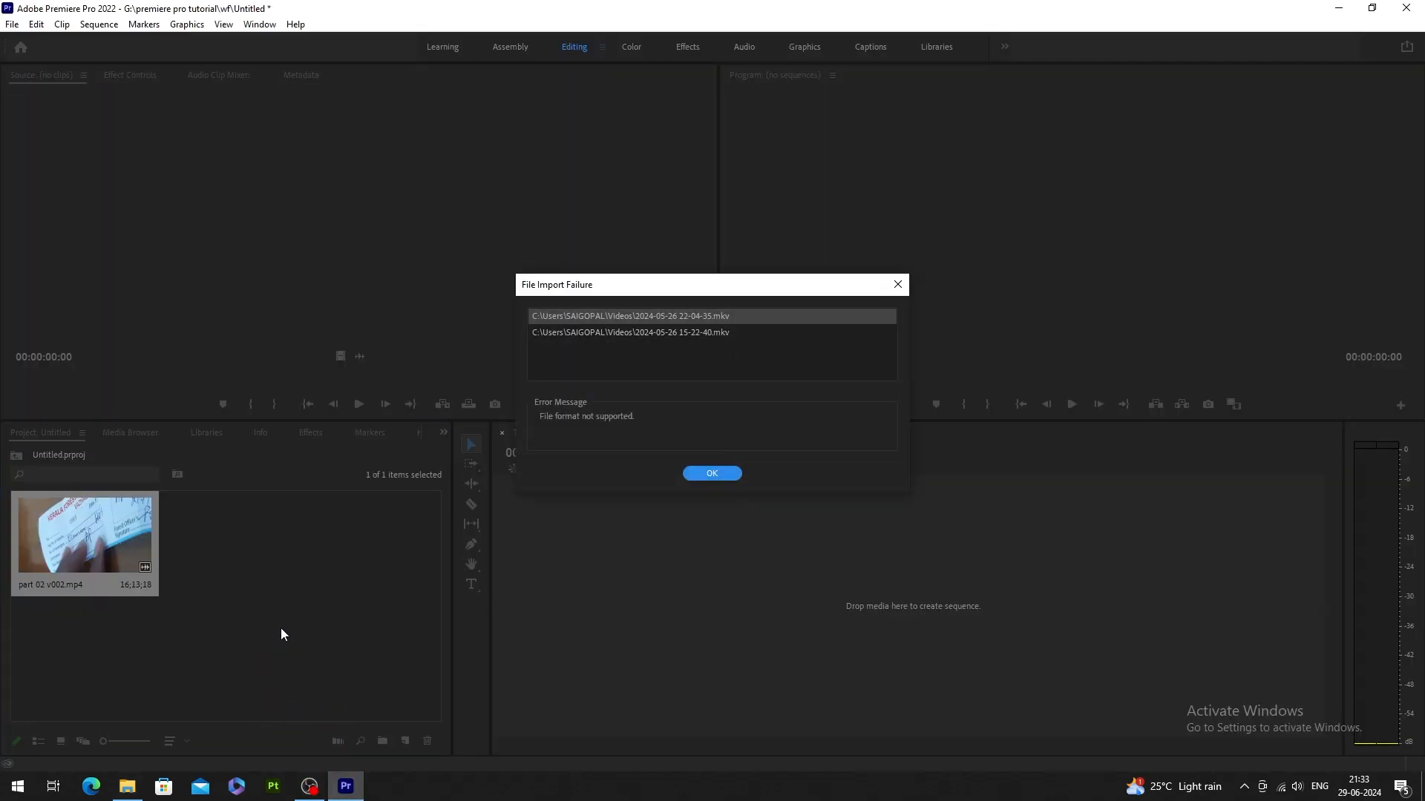
pyautogui.click(710, 474)
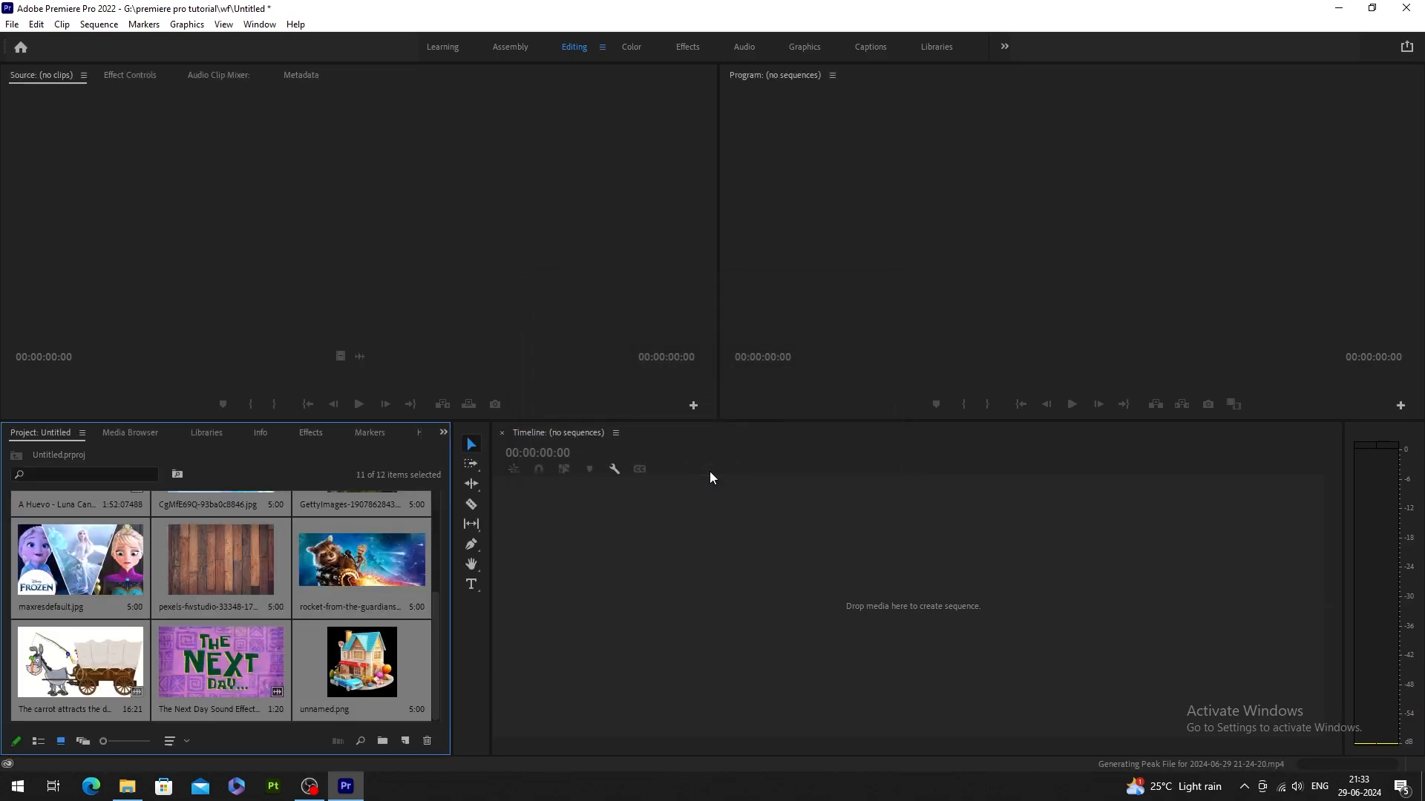
# Load the rocket-from-the-guardians-of-the-galaxy wallpaper image into the Source monitor and place it in the empty timeline to make a sequence.
pyautogui.moveTo(433, 608); pyautogui.dragTo(432, 500)
pyautogui.click(375, 619)
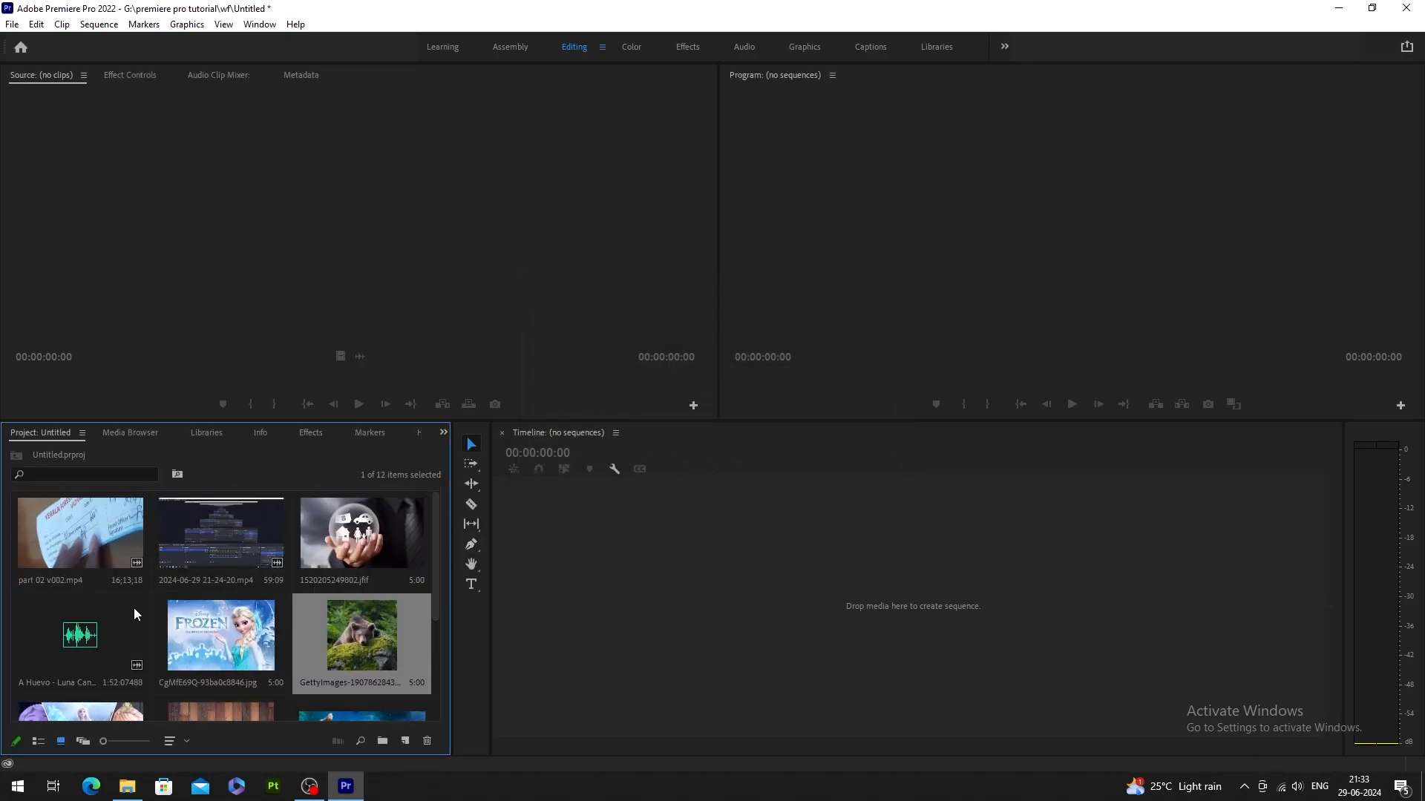
pyautogui.scroll(-3, 408, 583)
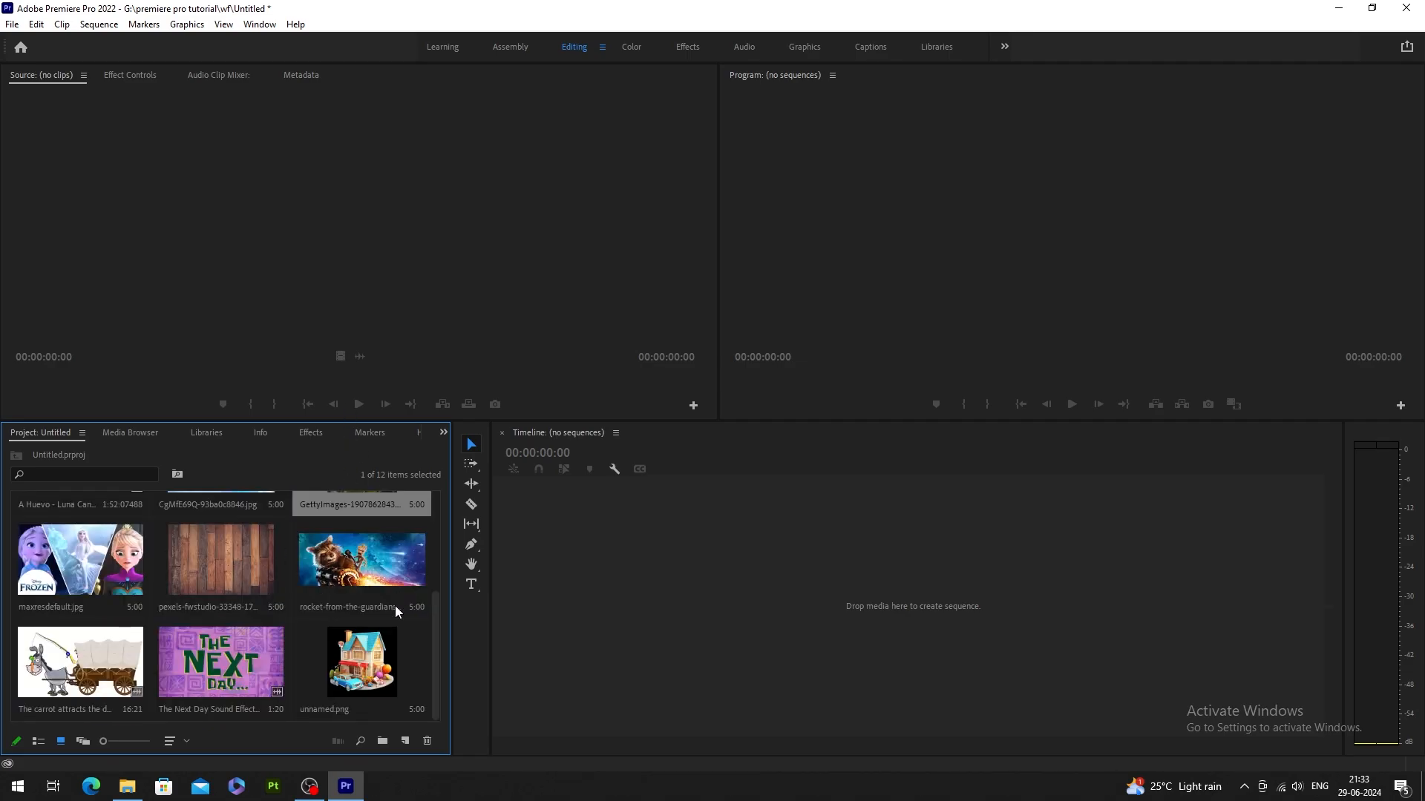
pyautogui.moveTo(365, 564); pyautogui.dragTo(331, 265)
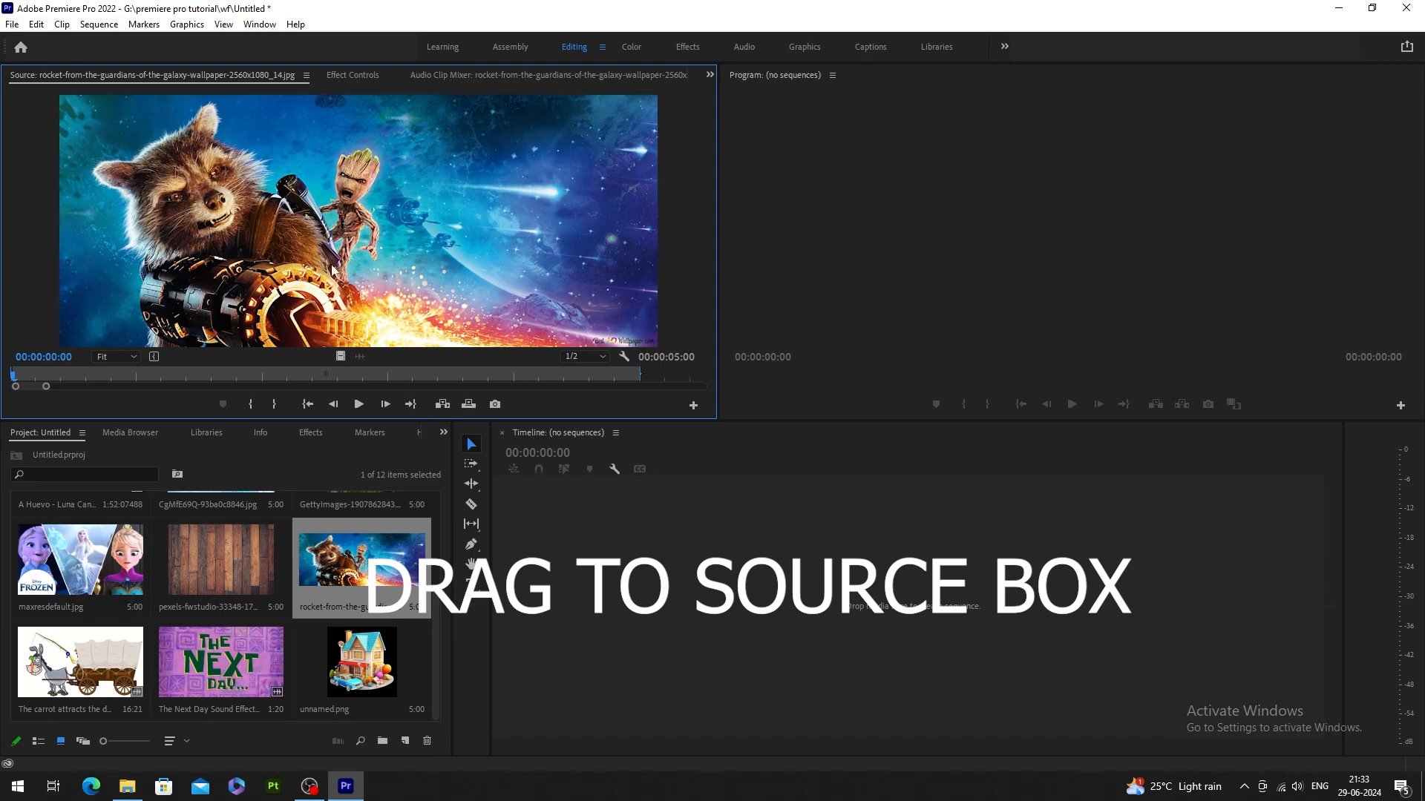
pyautogui.moveTo(315, 200); pyautogui.dragTo(821, 616)
# Preview the wallpaper clip by playing the sequence and moving the playhead through it, then return to the start.
pyautogui.press('space')
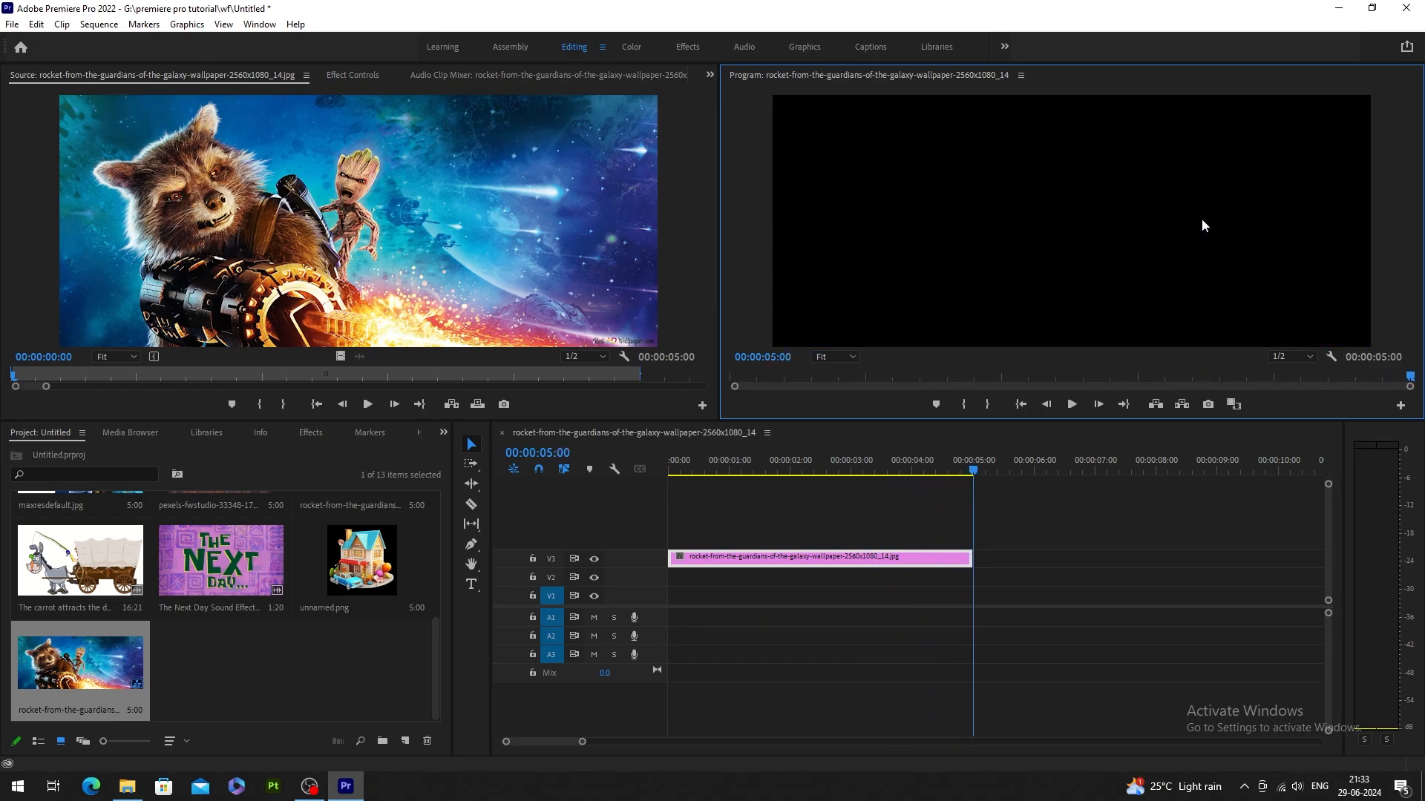
pyautogui.click(888, 469)
pyautogui.press('Home')
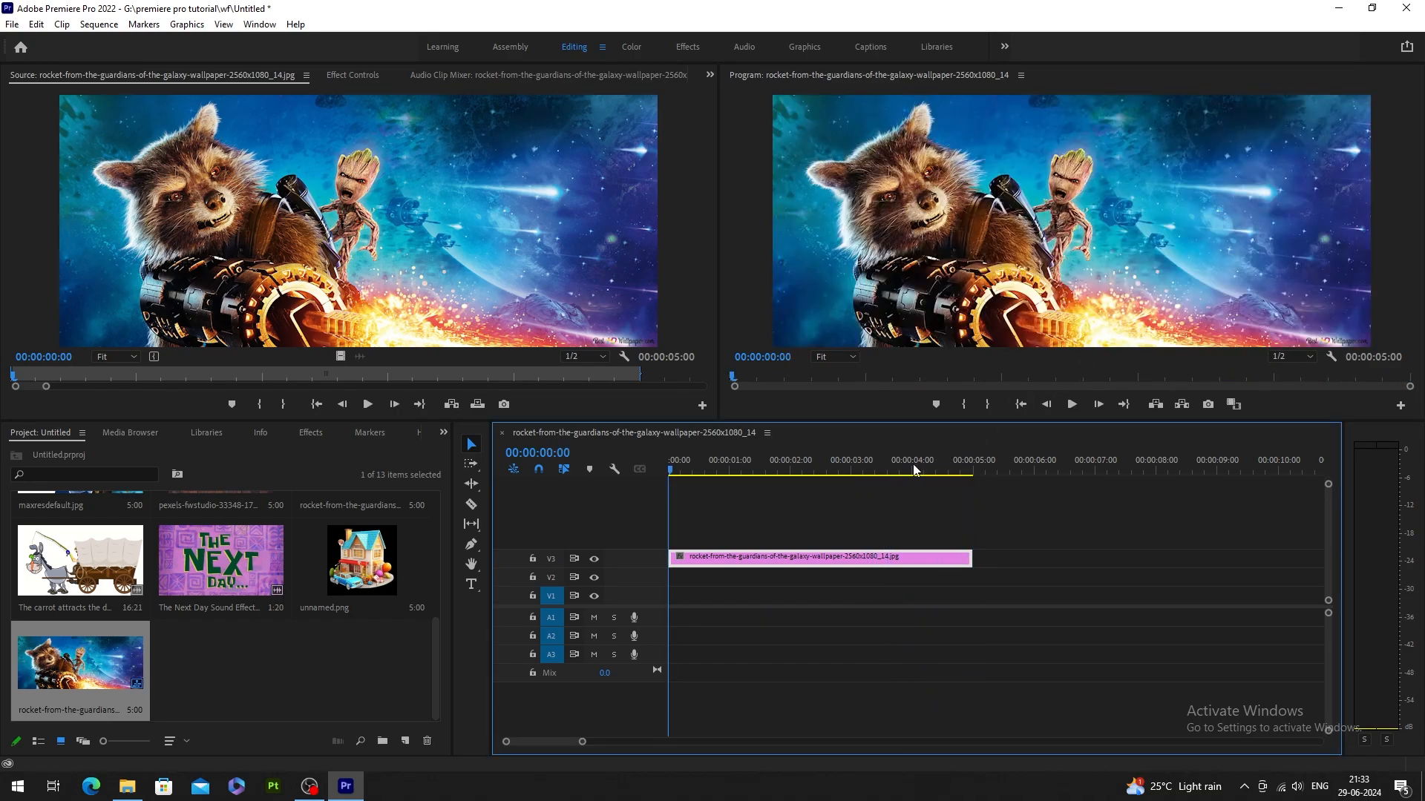
pyautogui.click(1072, 406)
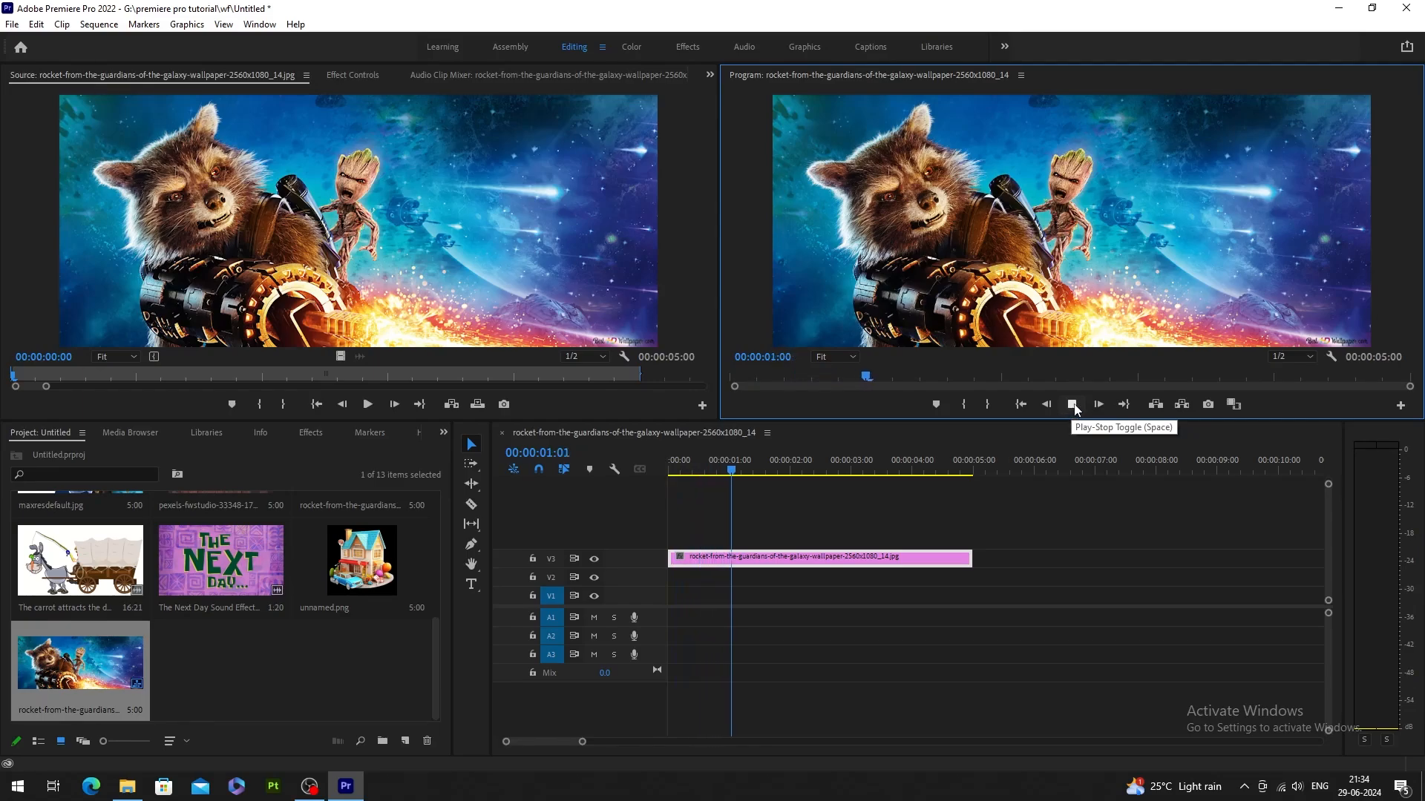
pyautogui.click(1071, 406)
pyautogui.click(757, 460)
pyautogui.press('Home')
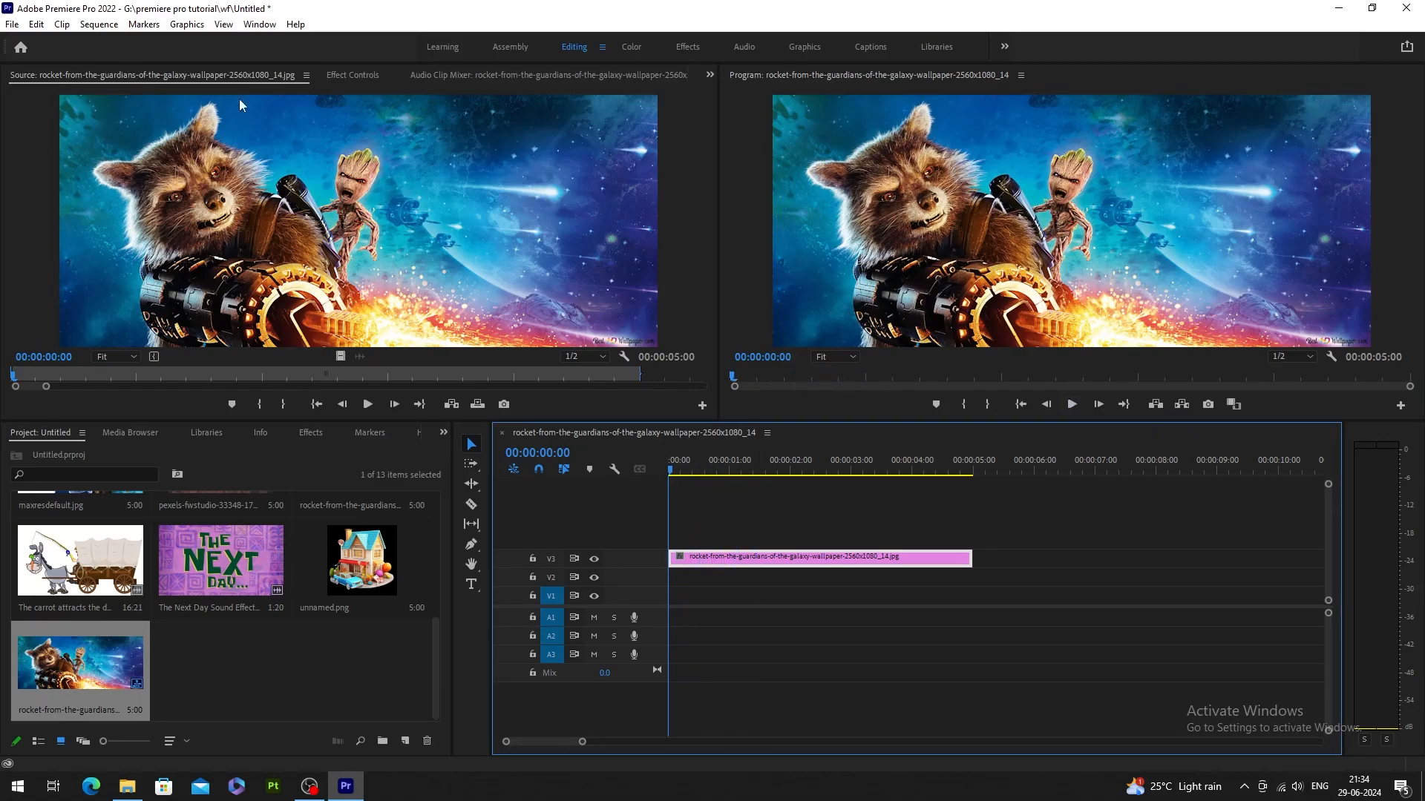
pyautogui.click(693, 465)
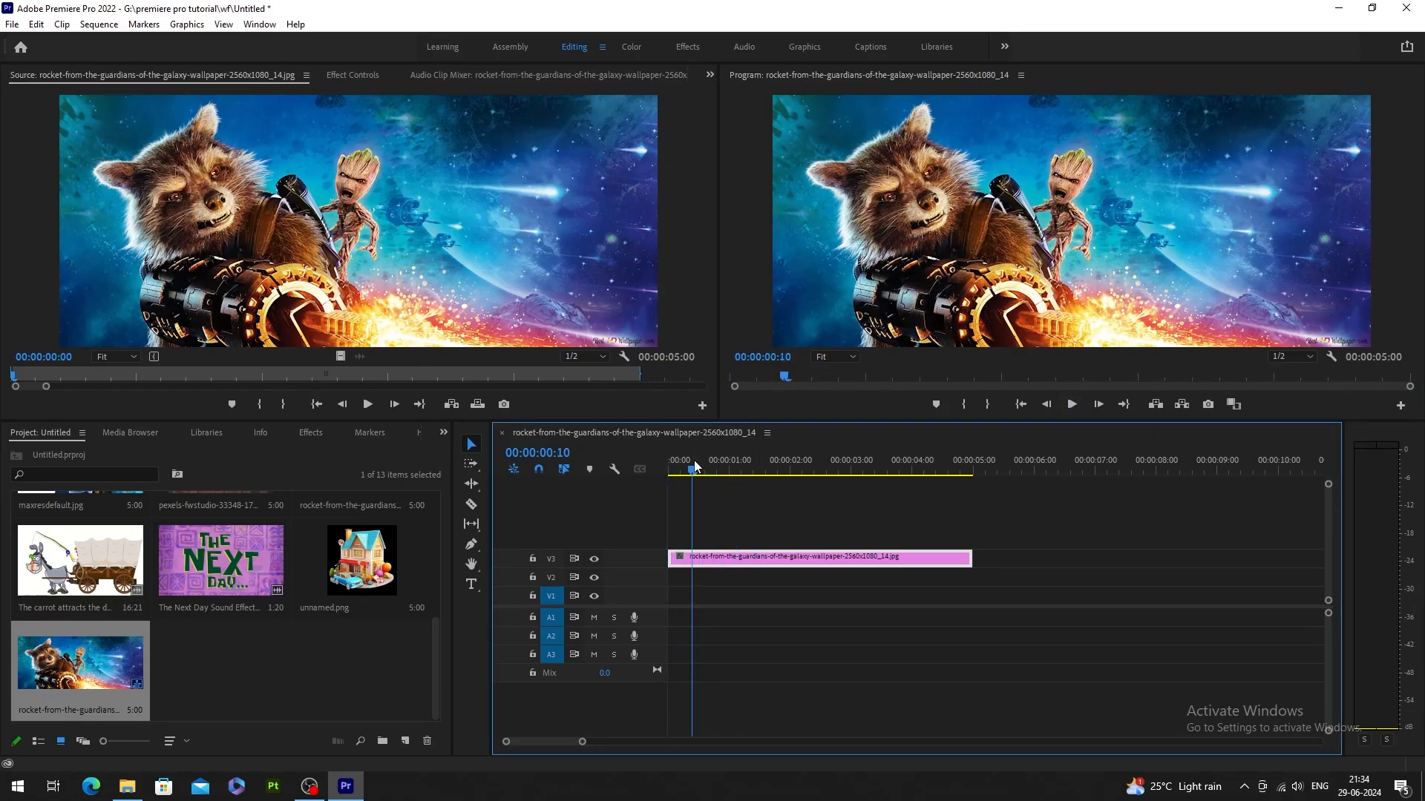
pyautogui.press('Home')
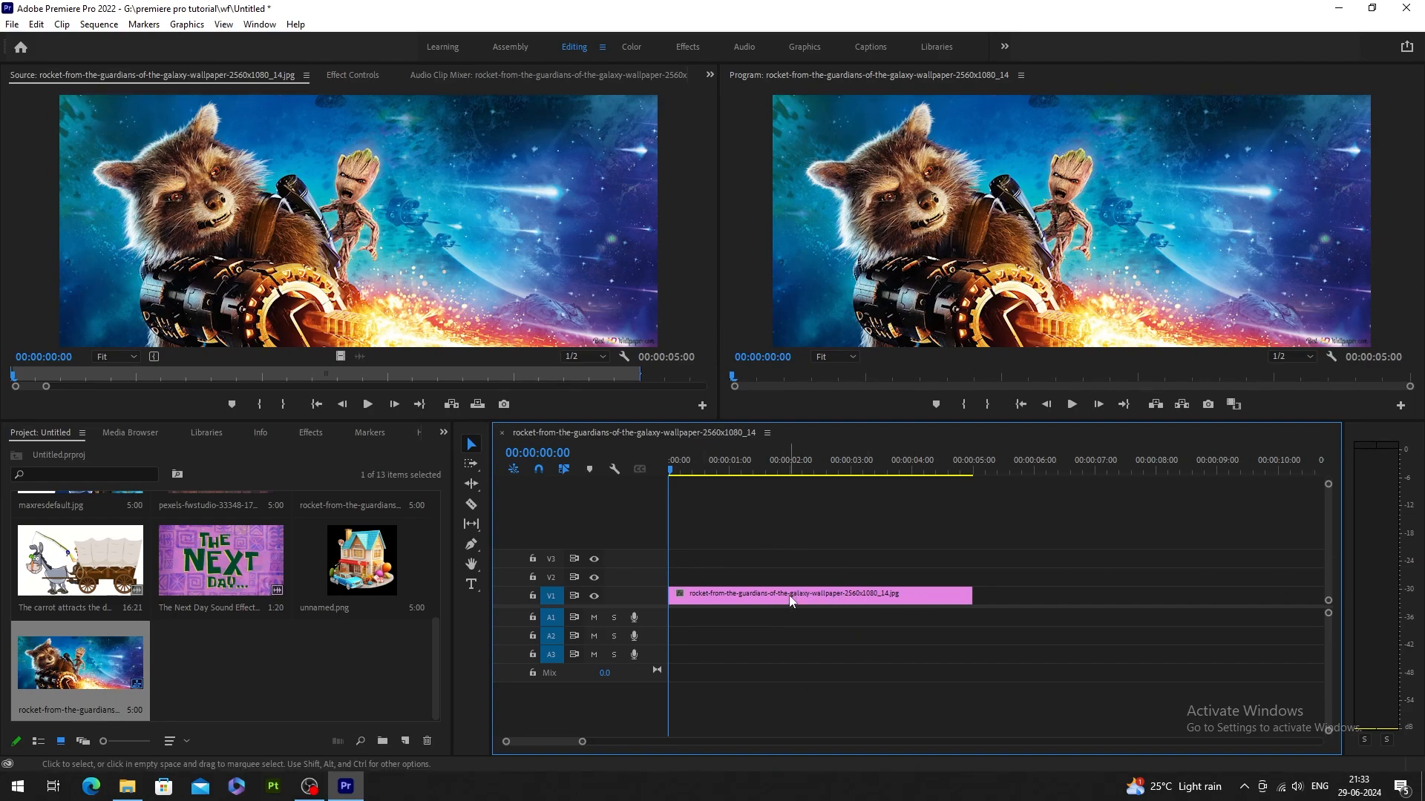
# Move the wallpaper clip from video track V1 to V3 and put the playhead within the clip.
pyautogui.moveTo(789, 595); pyautogui.dragTo(755, 558)
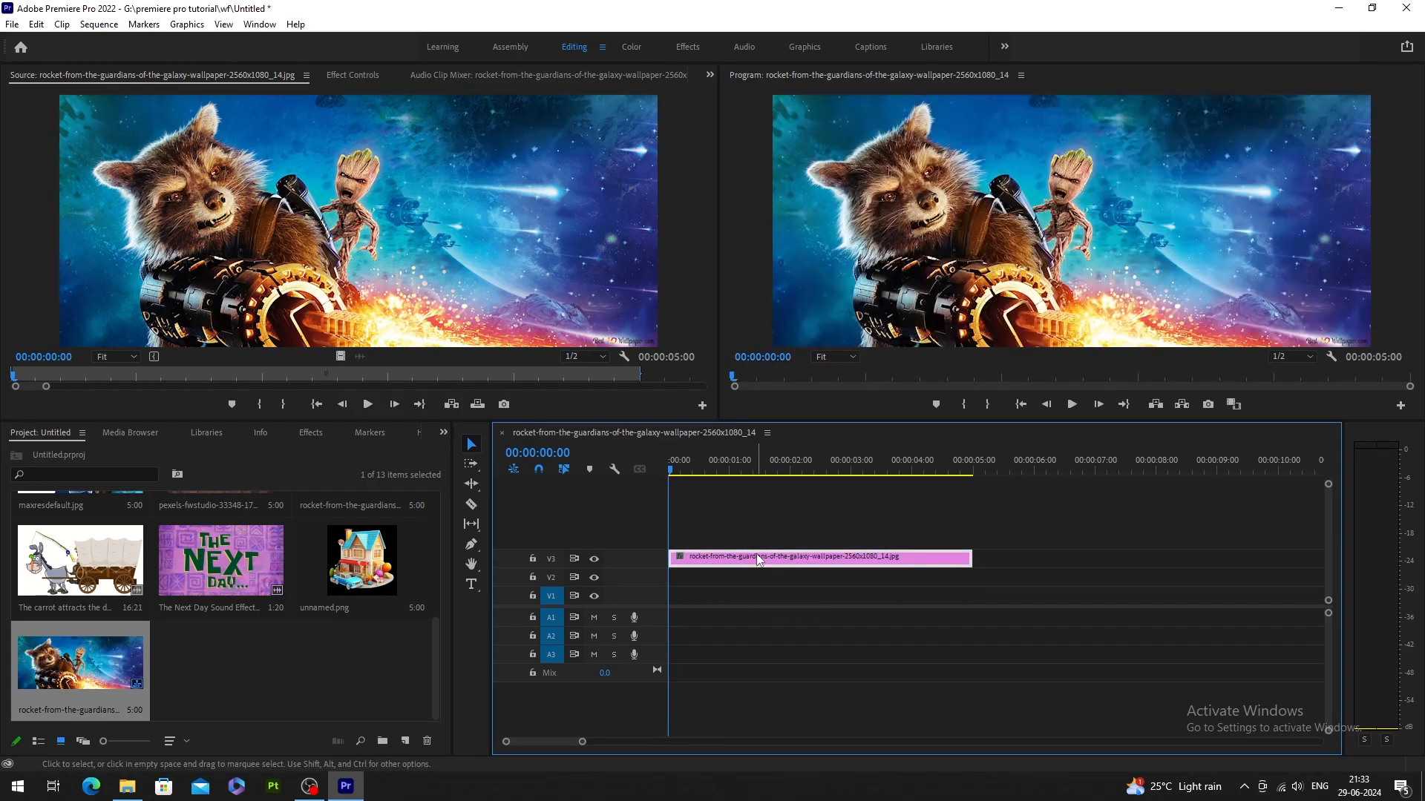
pyautogui.click(693, 470)
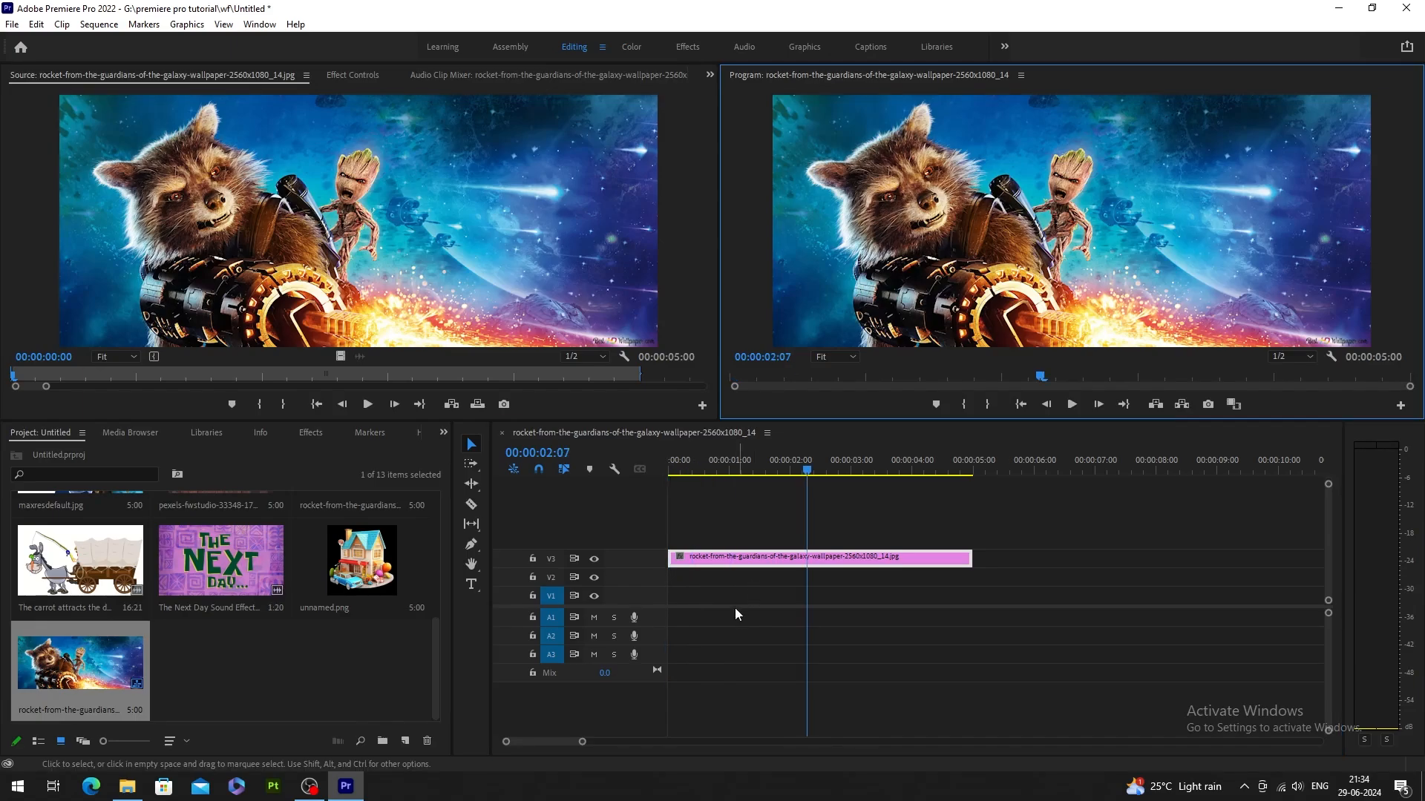
# Load A Huevo - Luna Cantina.mp3 into the Source monitor and mark its In point at 00:00:07:01.
pyautogui.moveTo(432, 665); pyautogui.dragTo(453, 559)
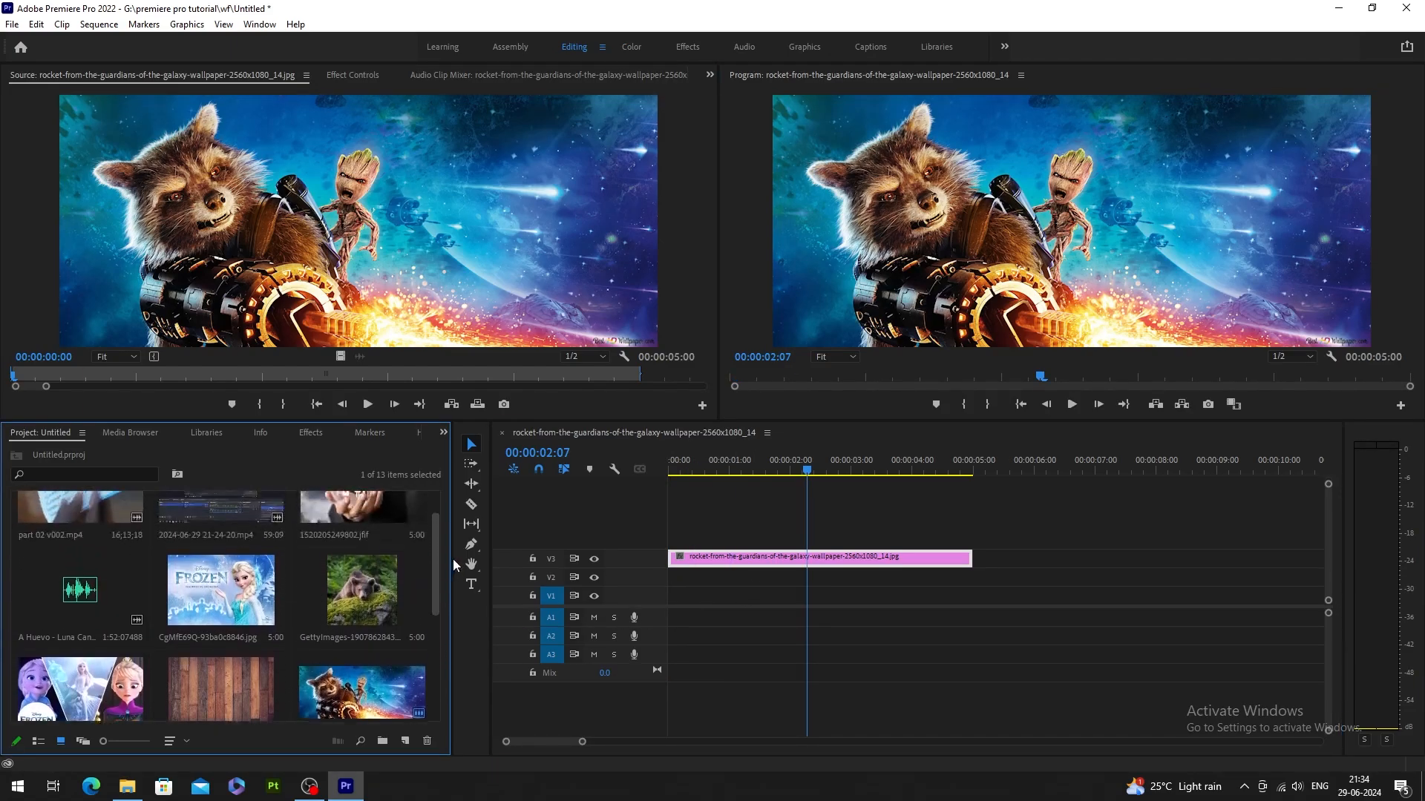
pyautogui.click(82, 591)
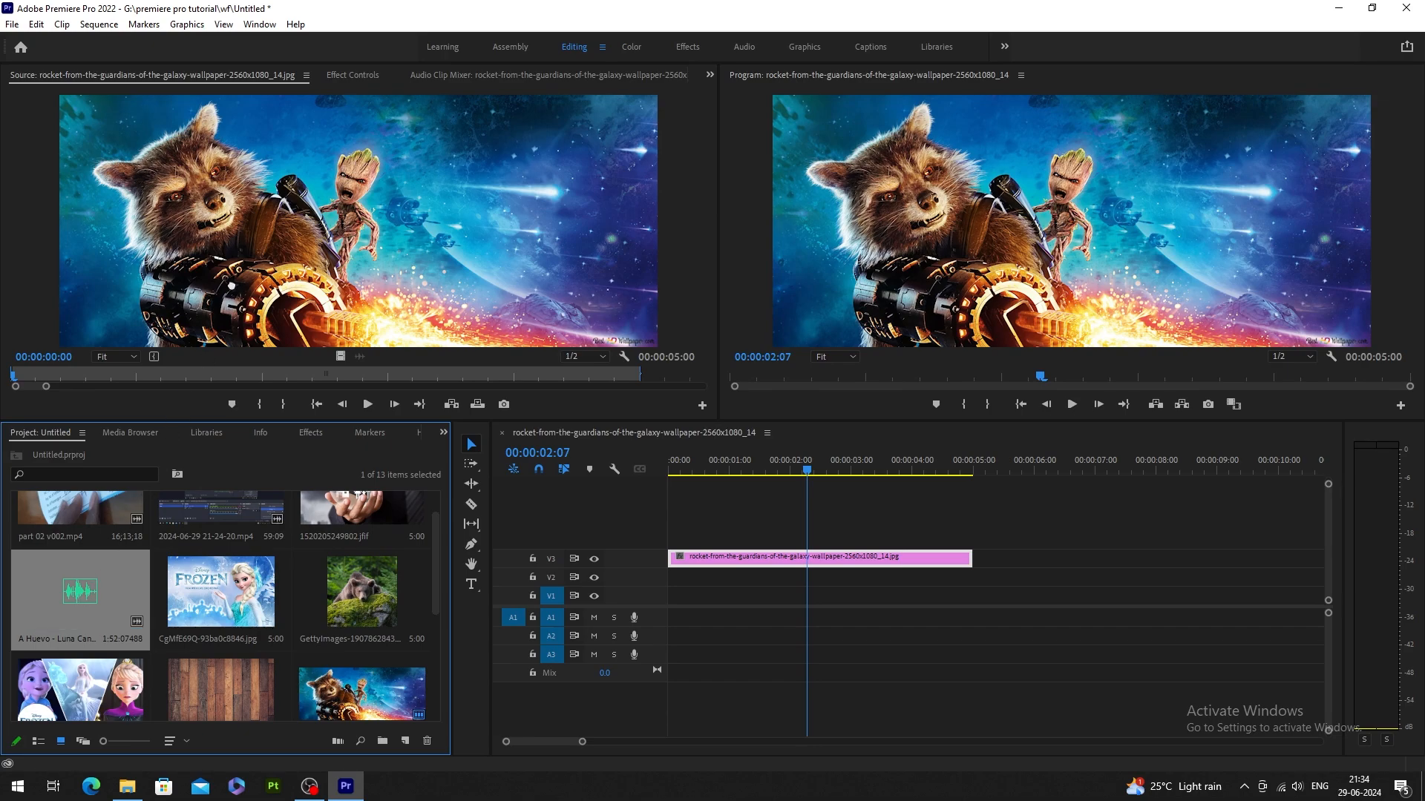
pyautogui.doubleClick(83, 591)
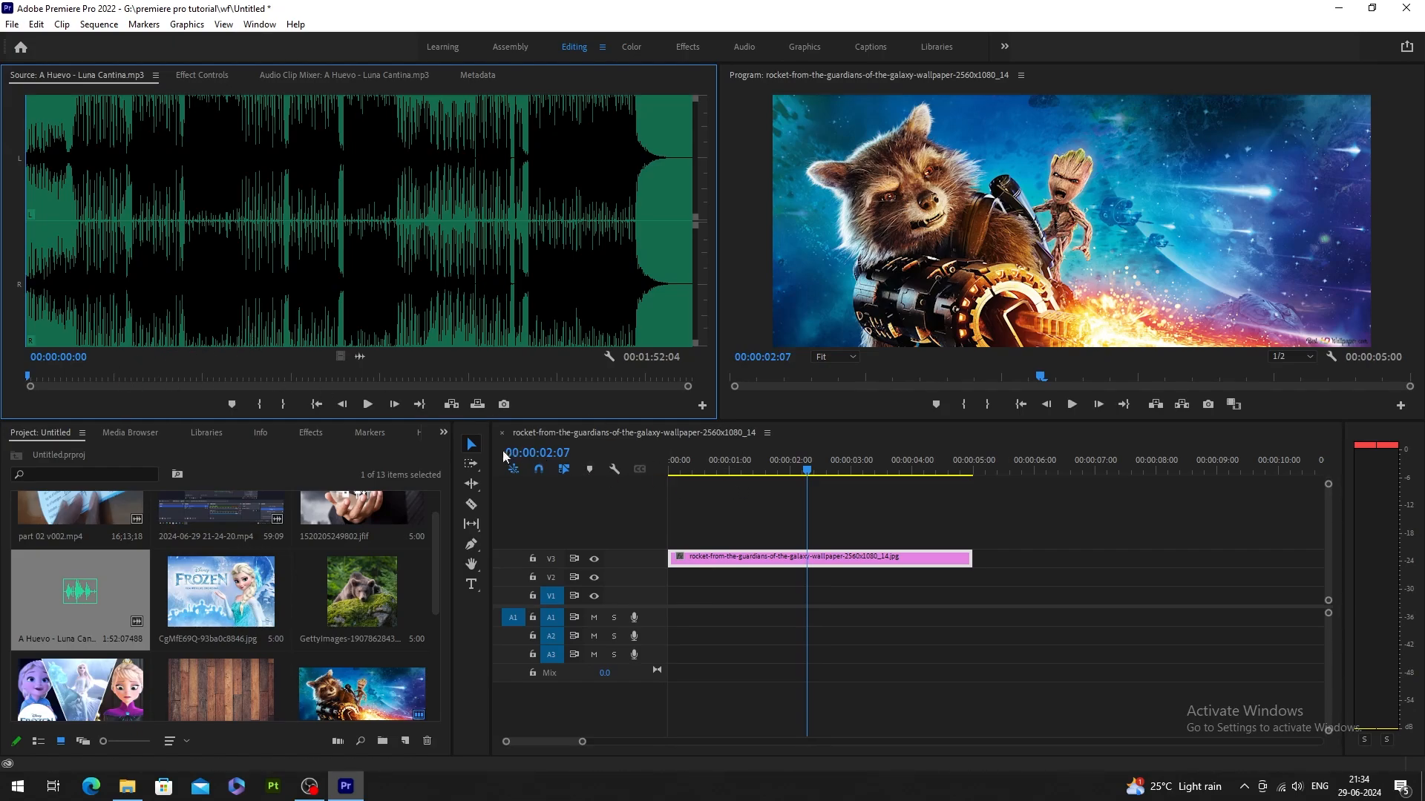
pyautogui.moveTo(91, 376); pyautogui.dragTo(60, 379)
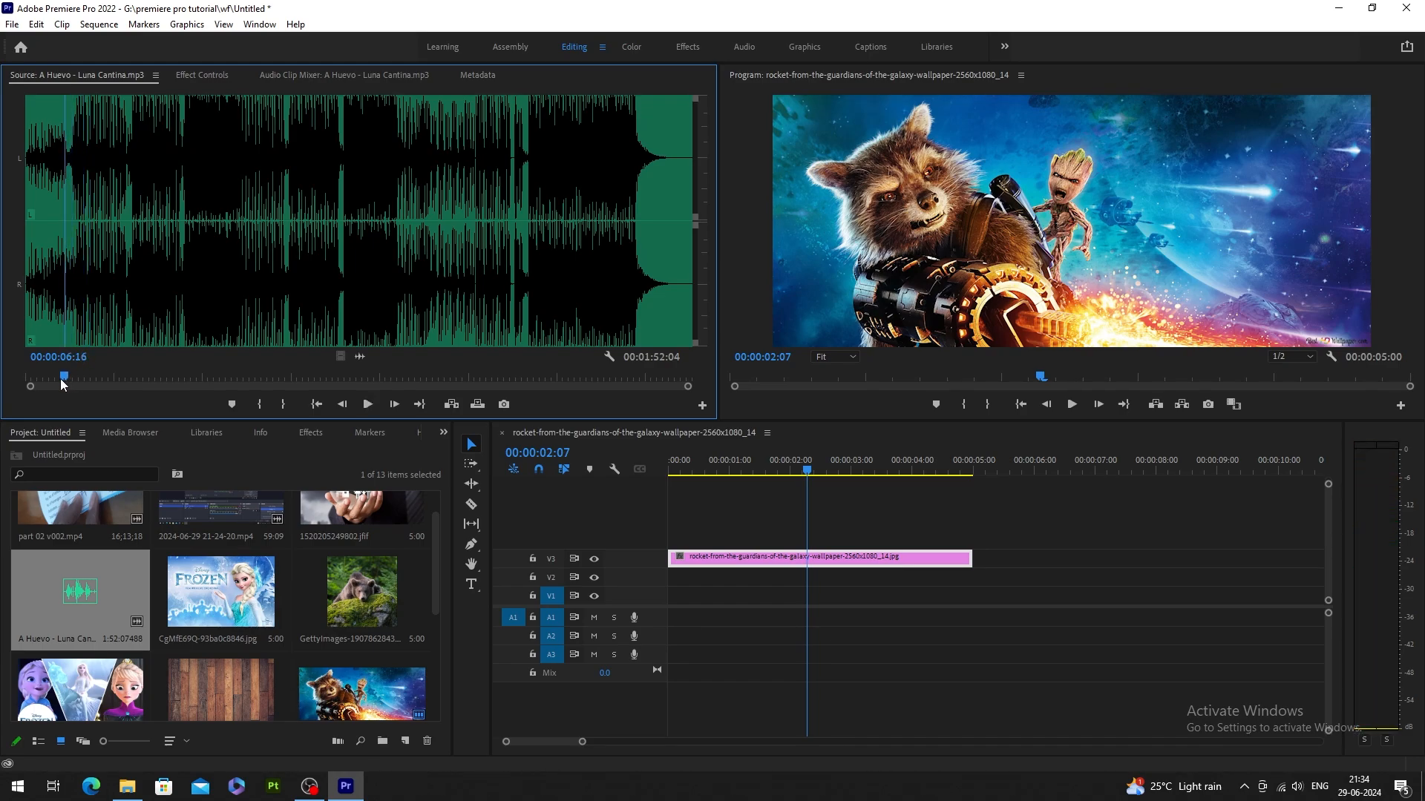
pyautogui.press('space')
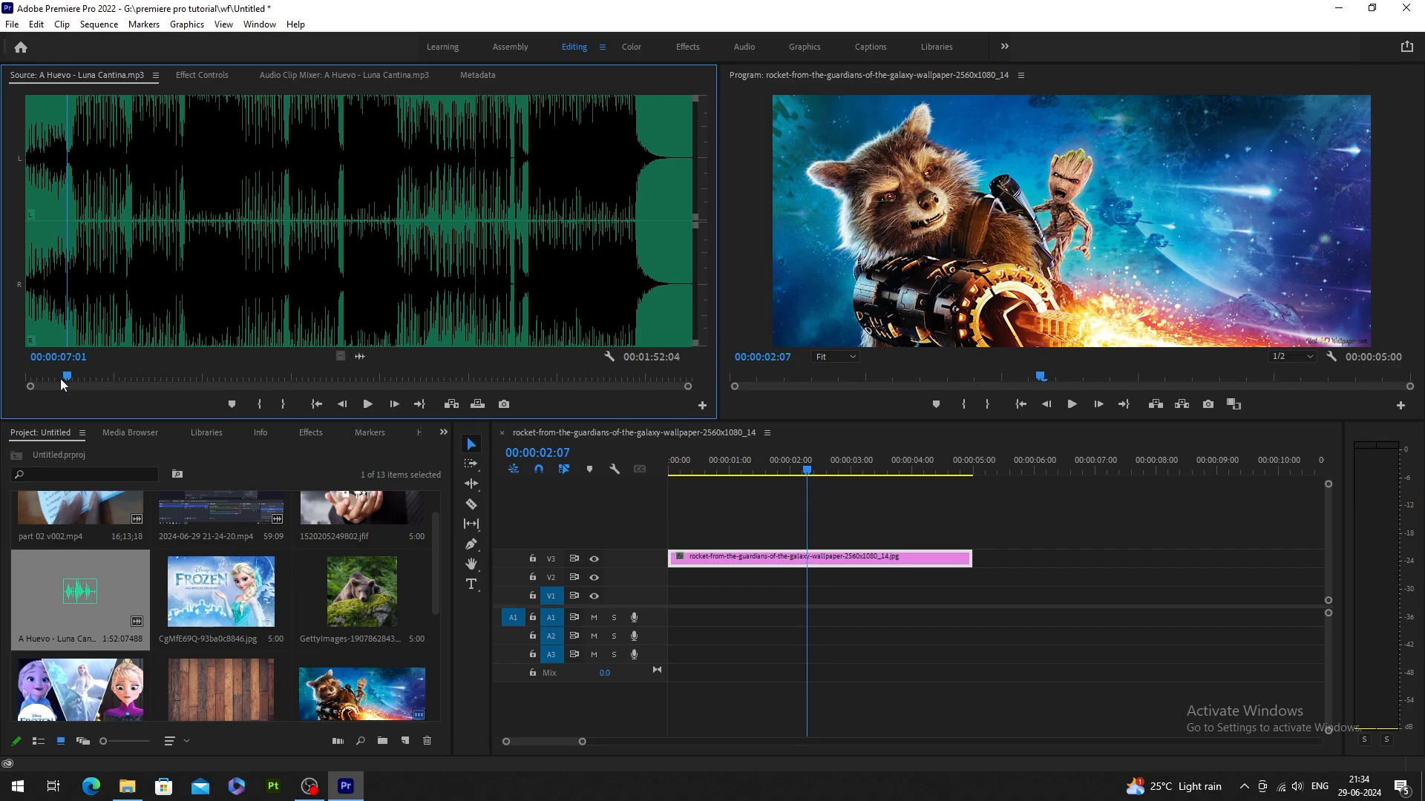
pyautogui.press('i')
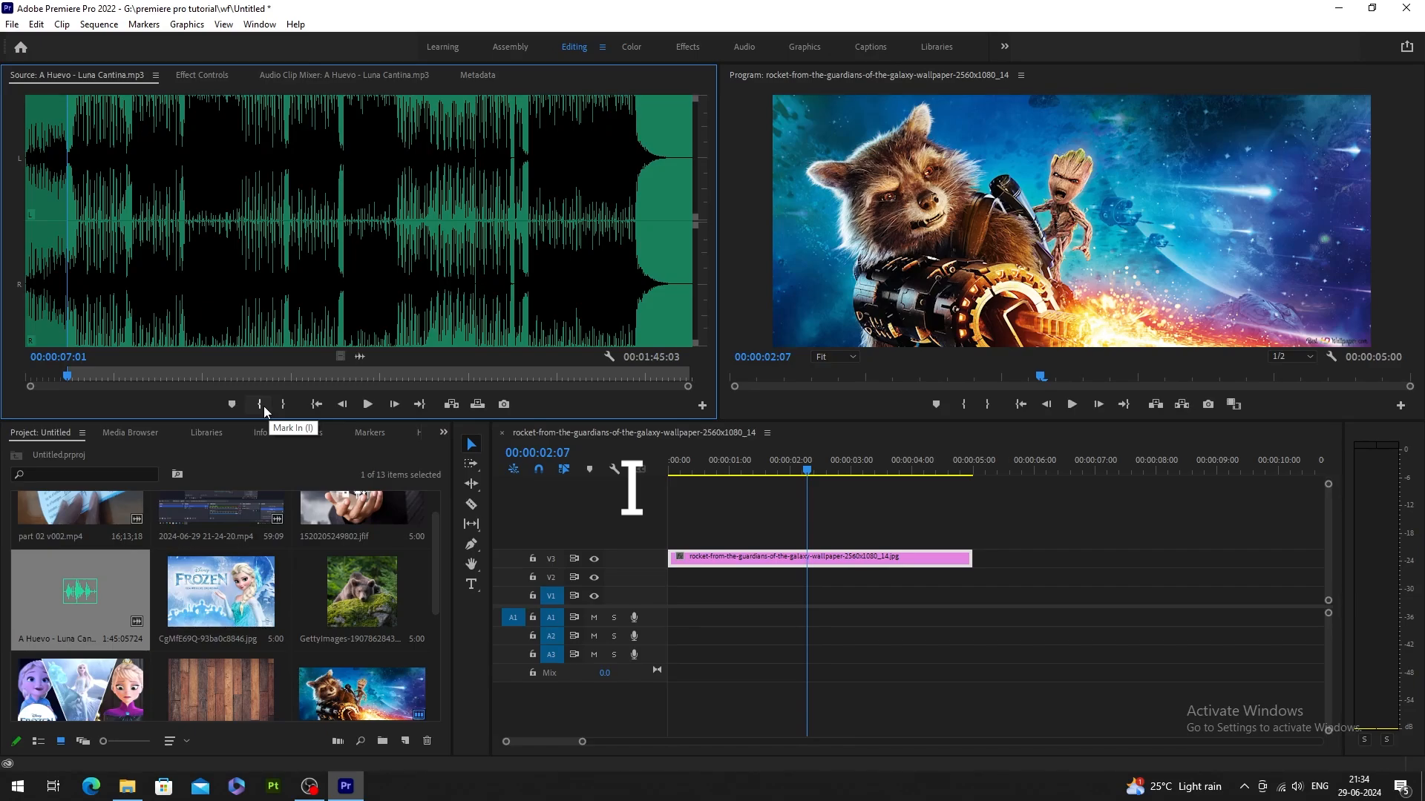
# Mark the music's Out point at 00:00:16:00 and place the marked section on audio track A1 at the sequence start.
pyautogui.press('space')
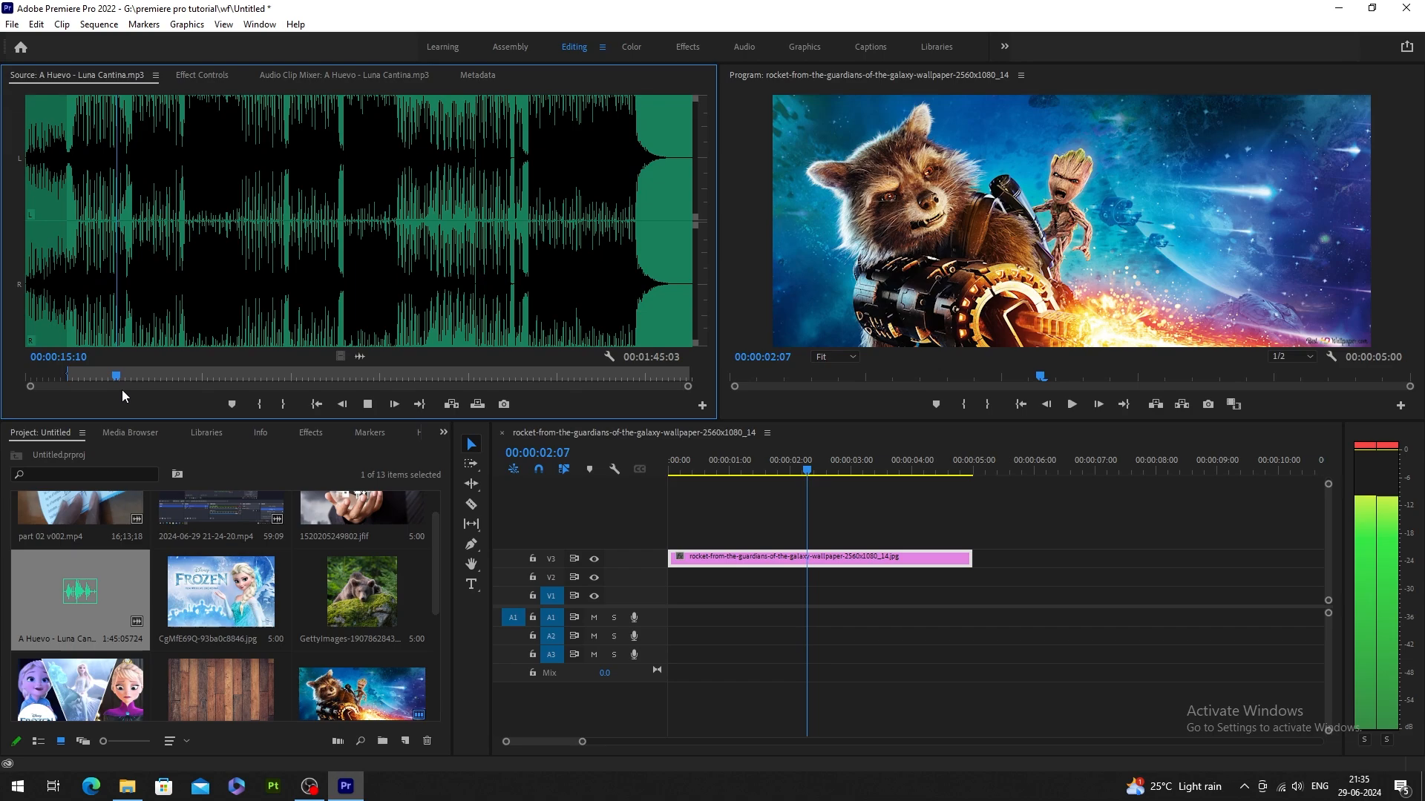
pyautogui.press('space')
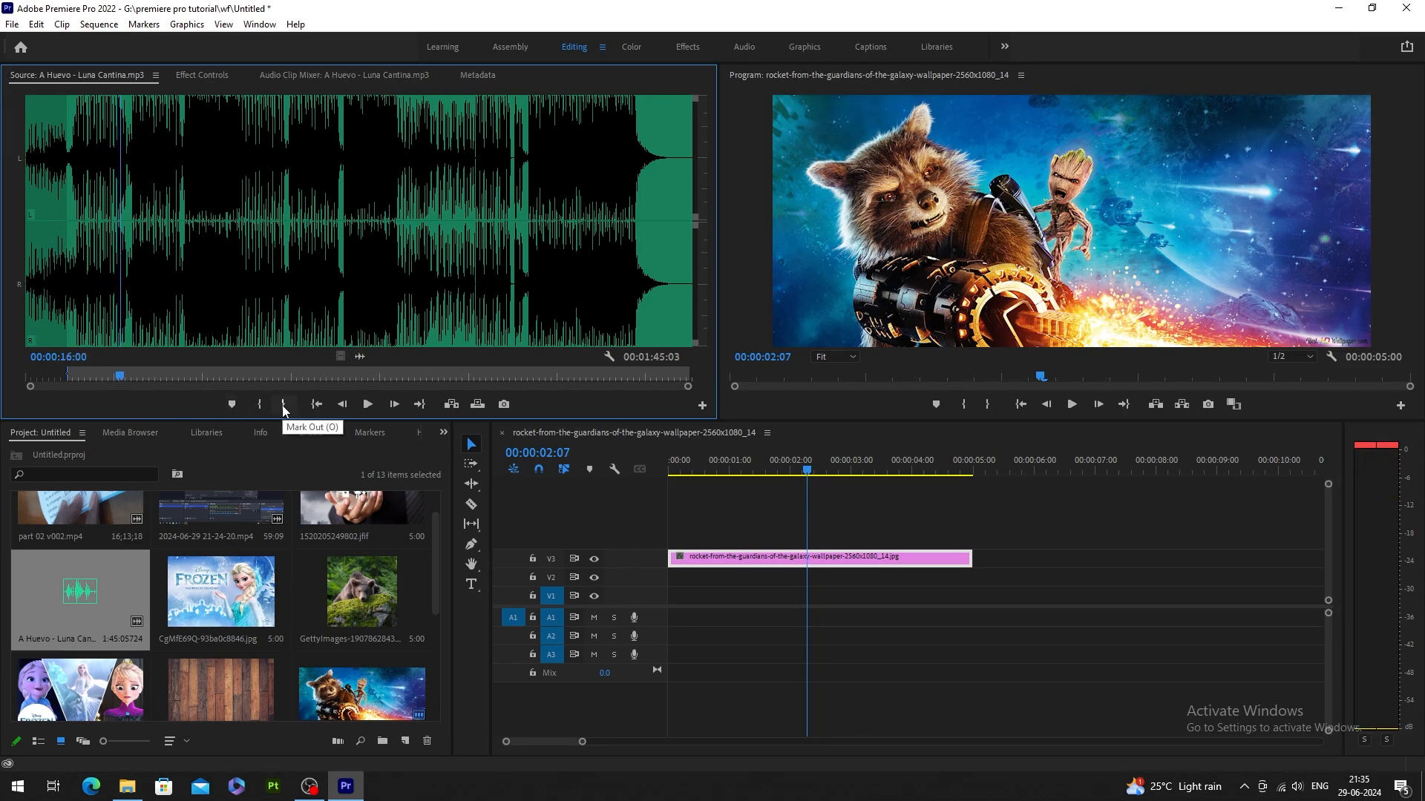
pyautogui.press('o')
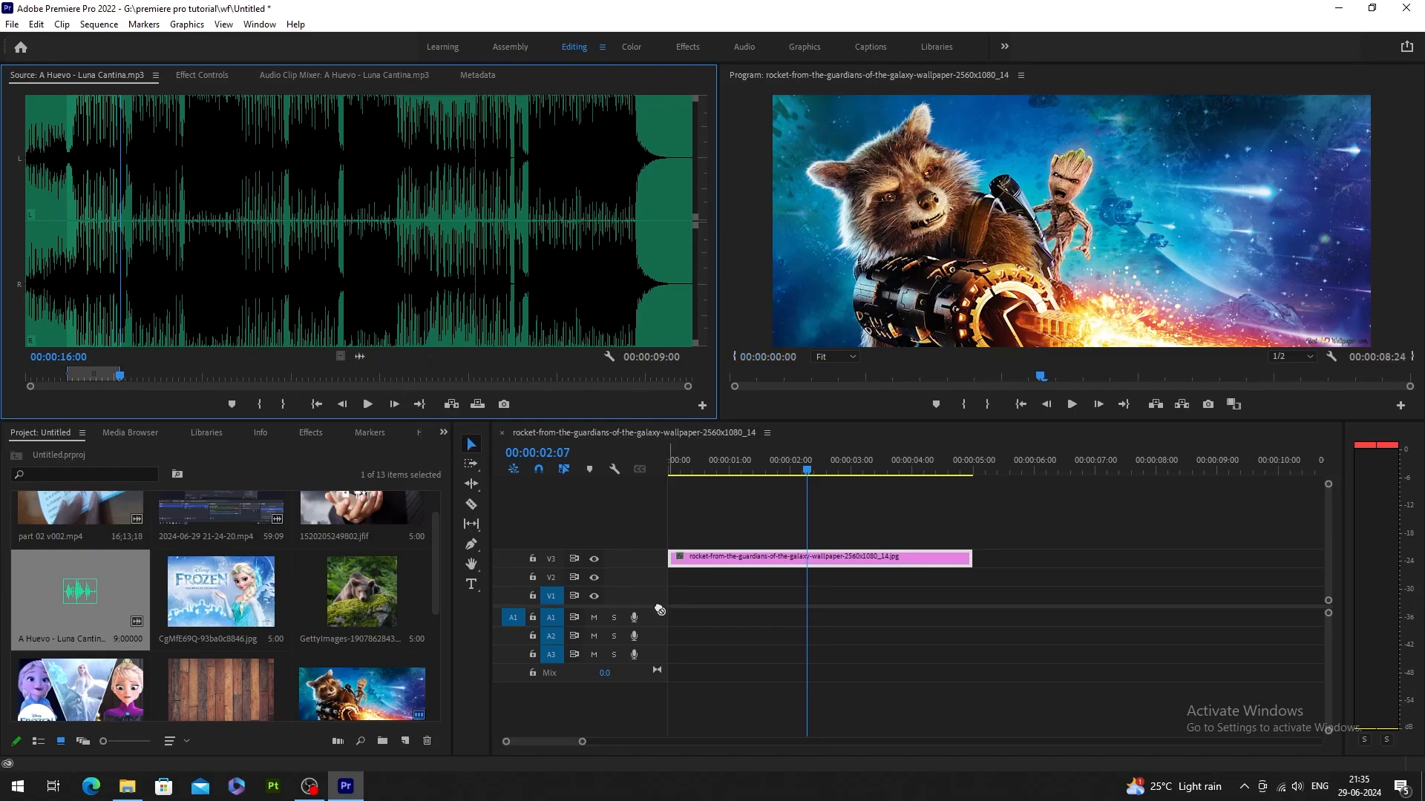
pyautogui.moveTo(660, 610)
pyautogui.mouseDown()
pyautogui.moveTo(674, 638)
pyautogui.moveTo(670, 593)
pyautogui.moveTo(673, 657)
pyautogui.moveTo(673, 622)
pyautogui.mouseUp()
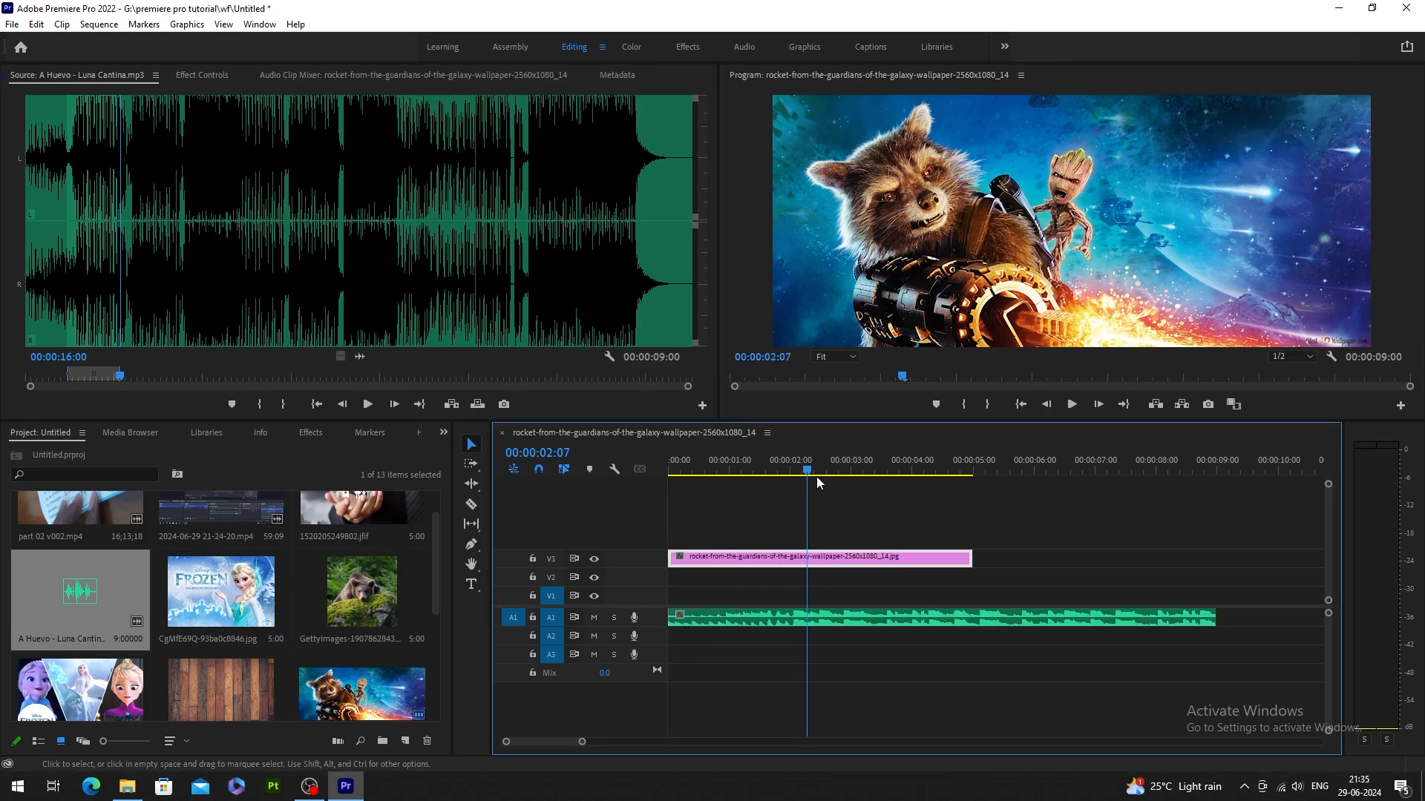
# Play the sequence from the start to preview the wallpaper clip together with the music.
pyautogui.moveTo(810, 466); pyautogui.dragTo(670, 466)
pyautogui.click(1072, 404)
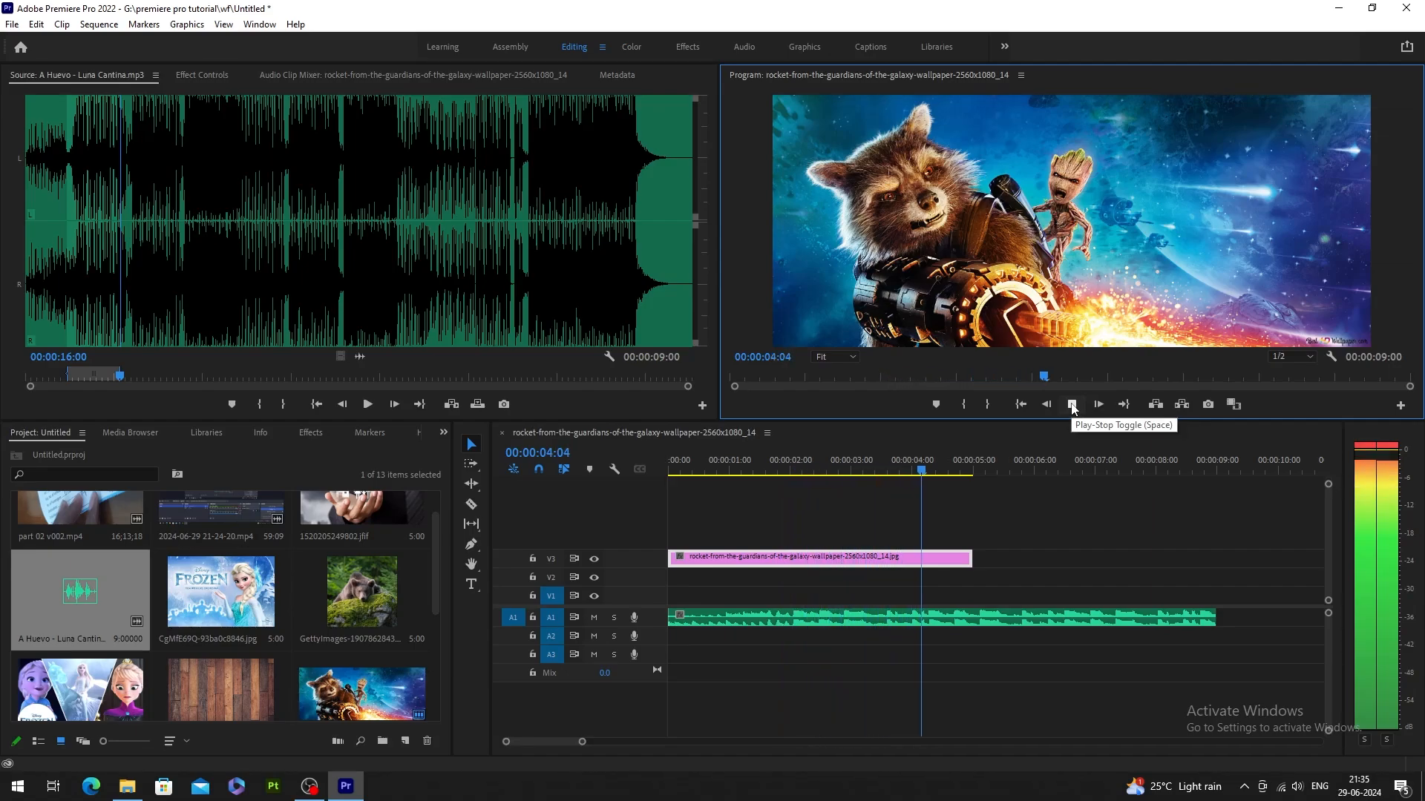
pyautogui.click(1072, 404)
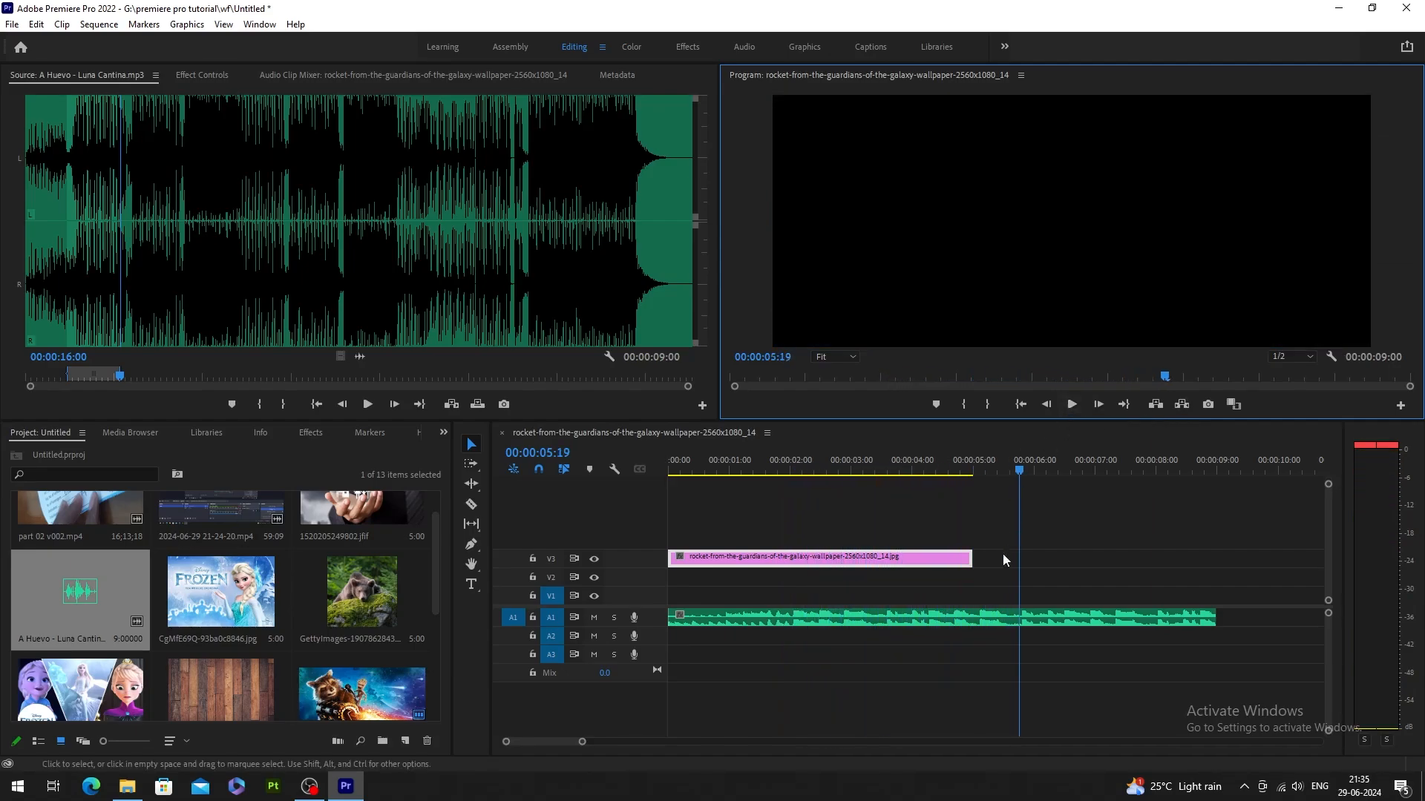
# Trim the end of the wallpaper clip on V3 to a duration of about 00:00:01:13.
pyautogui.moveTo(971, 557); pyautogui.dragTo(848, 569)
pyautogui.hotkey('ctrl', 'z')
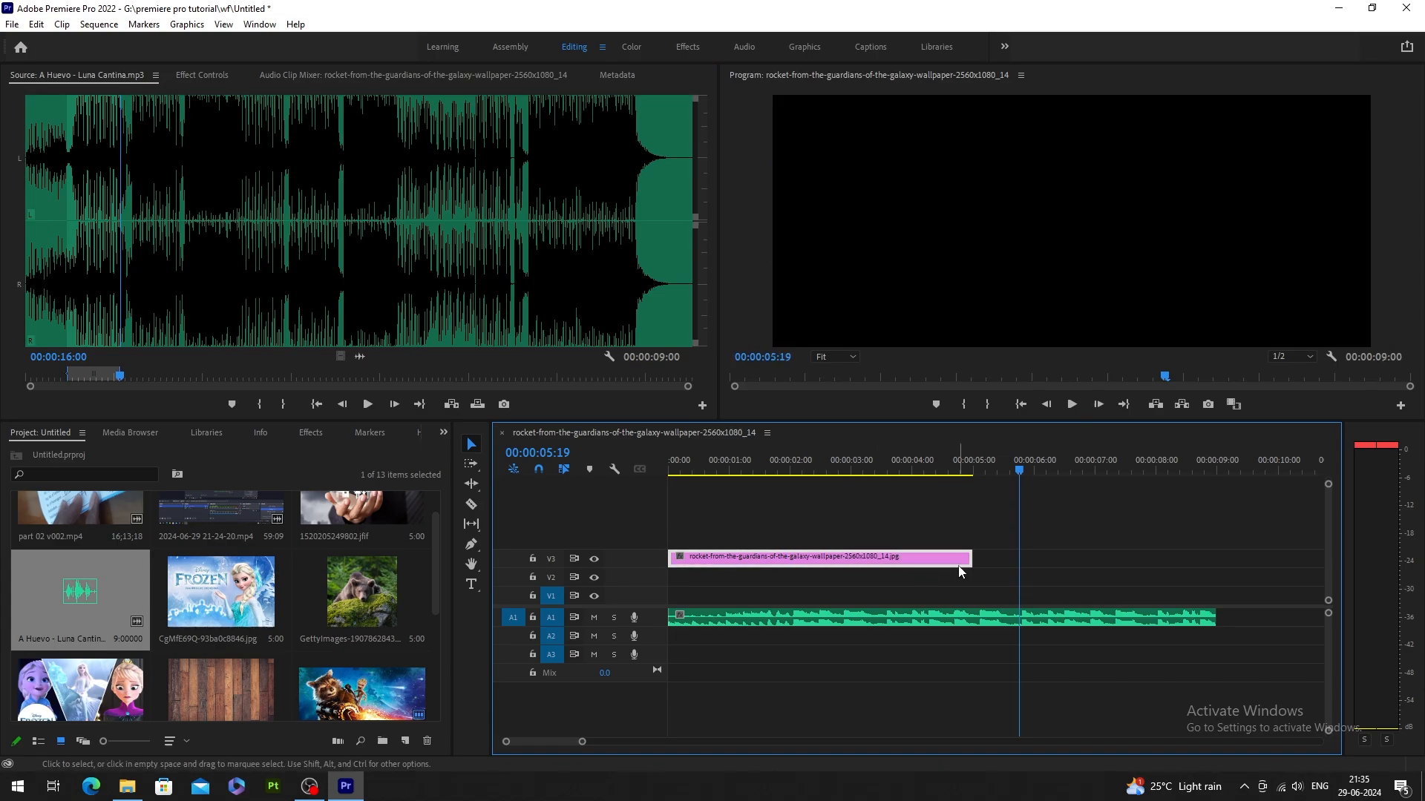
pyautogui.moveTo(967, 558); pyautogui.dragTo(843, 565)
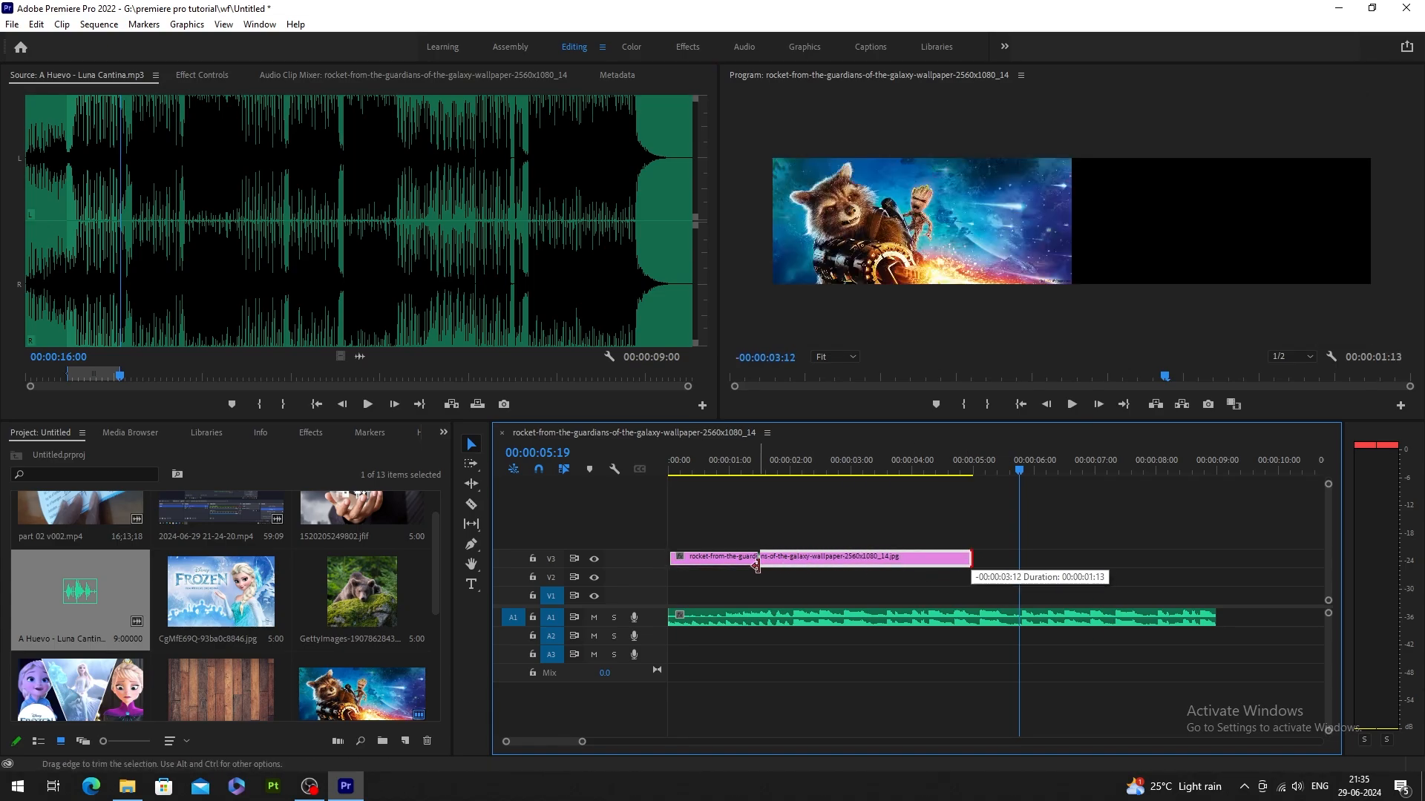
pyautogui.moveTo(757, 566); pyautogui.dragTo(757, 566)
# Add the Frozen image CgMfE69Q-93ba0c8846.jpg to V3 directly after the trimmed wallpaper clip.
pyautogui.click(724, 464)
pyautogui.press('Home')
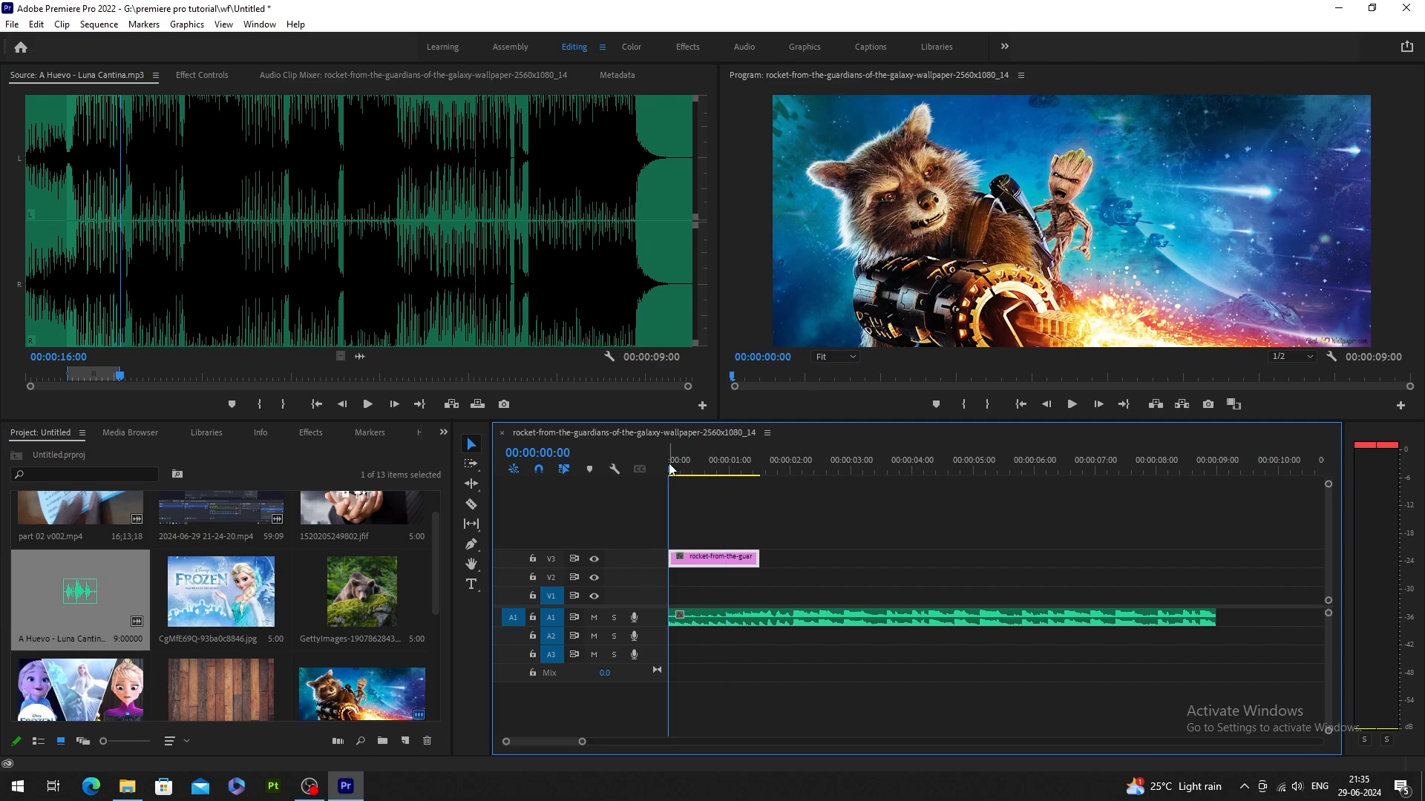
pyautogui.press('space')
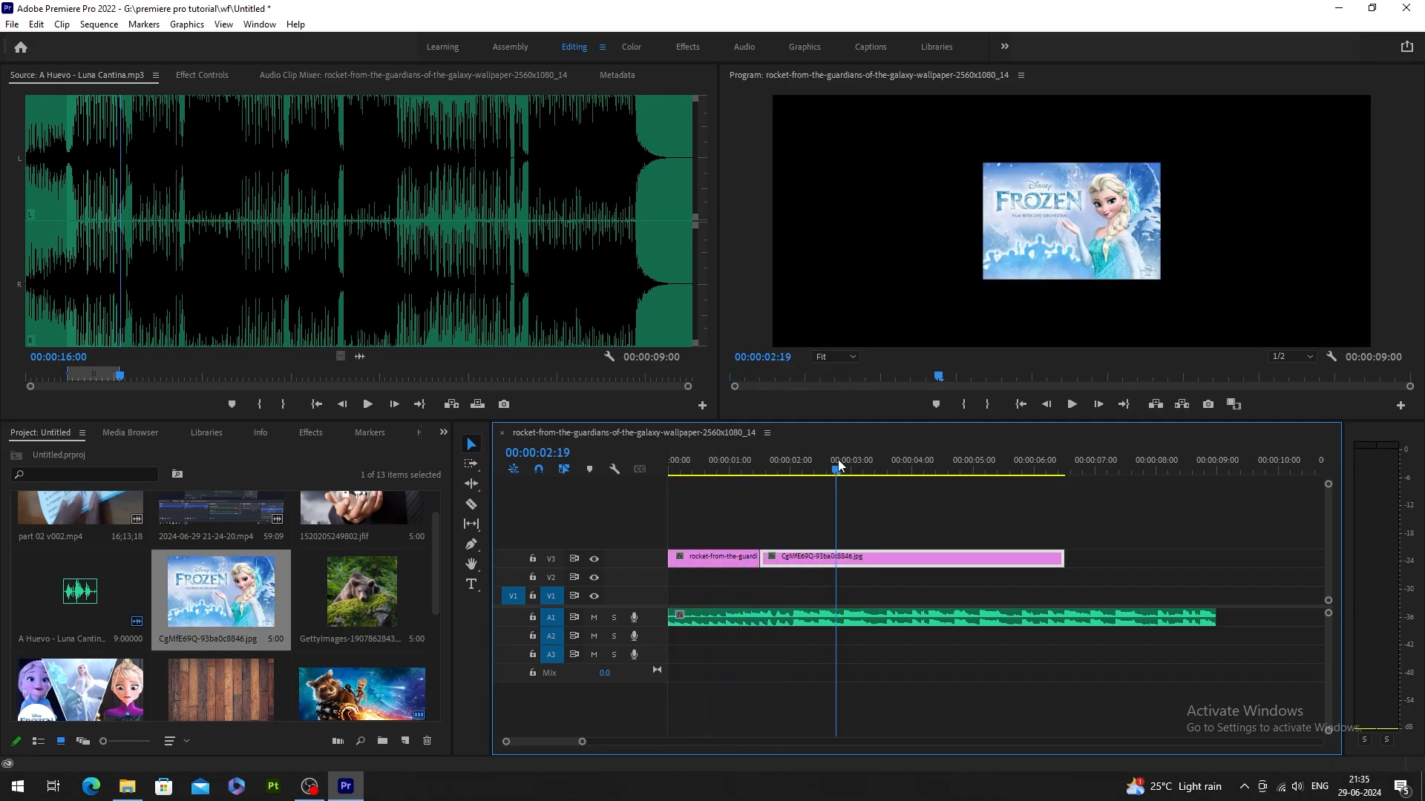
# Preview the sequence from the start and trim the Frozen image clip on V3 to end at about 3 seconds.
pyautogui.press('space')
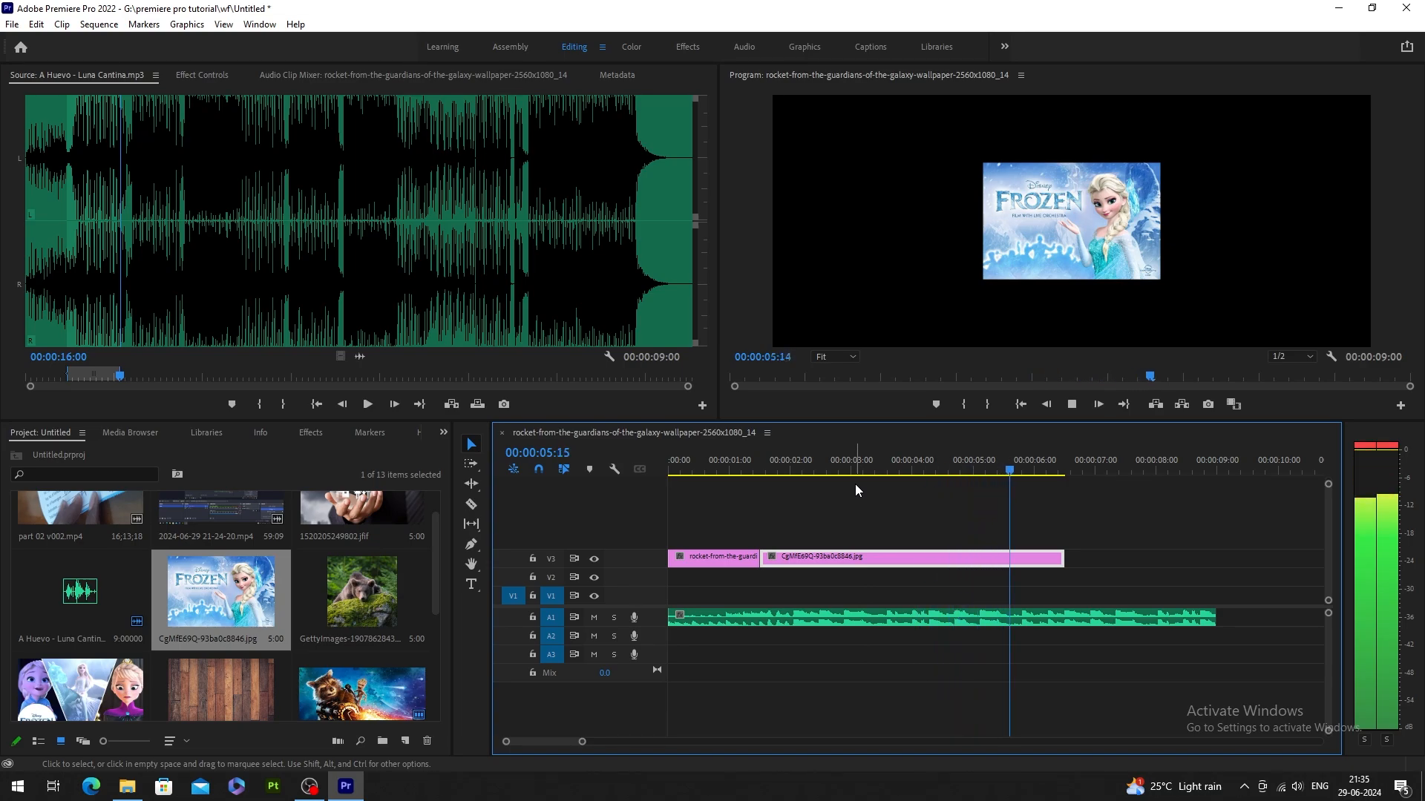
pyautogui.press('space')
pyautogui.moveTo(741, 459); pyautogui.dragTo(630, 460)
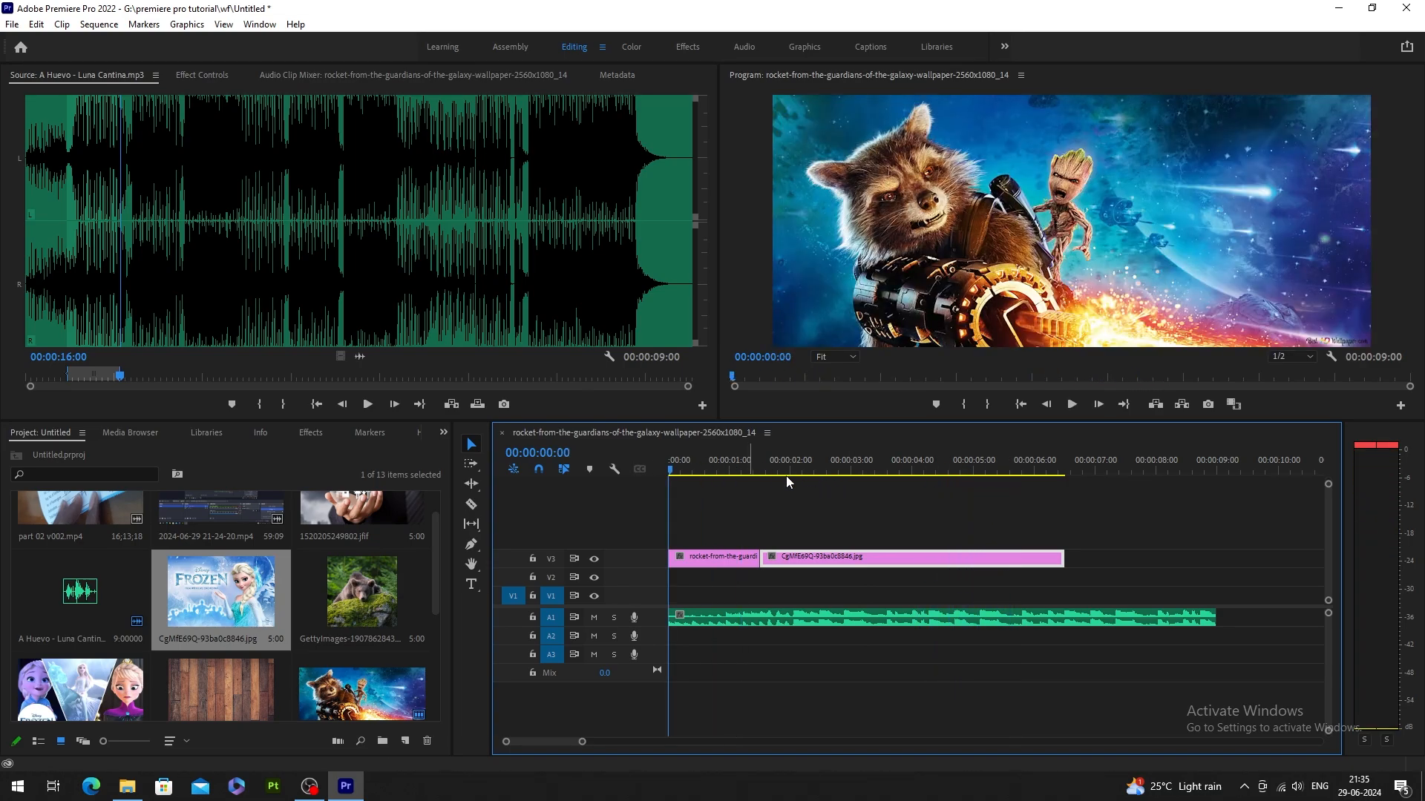
pyautogui.press('space')
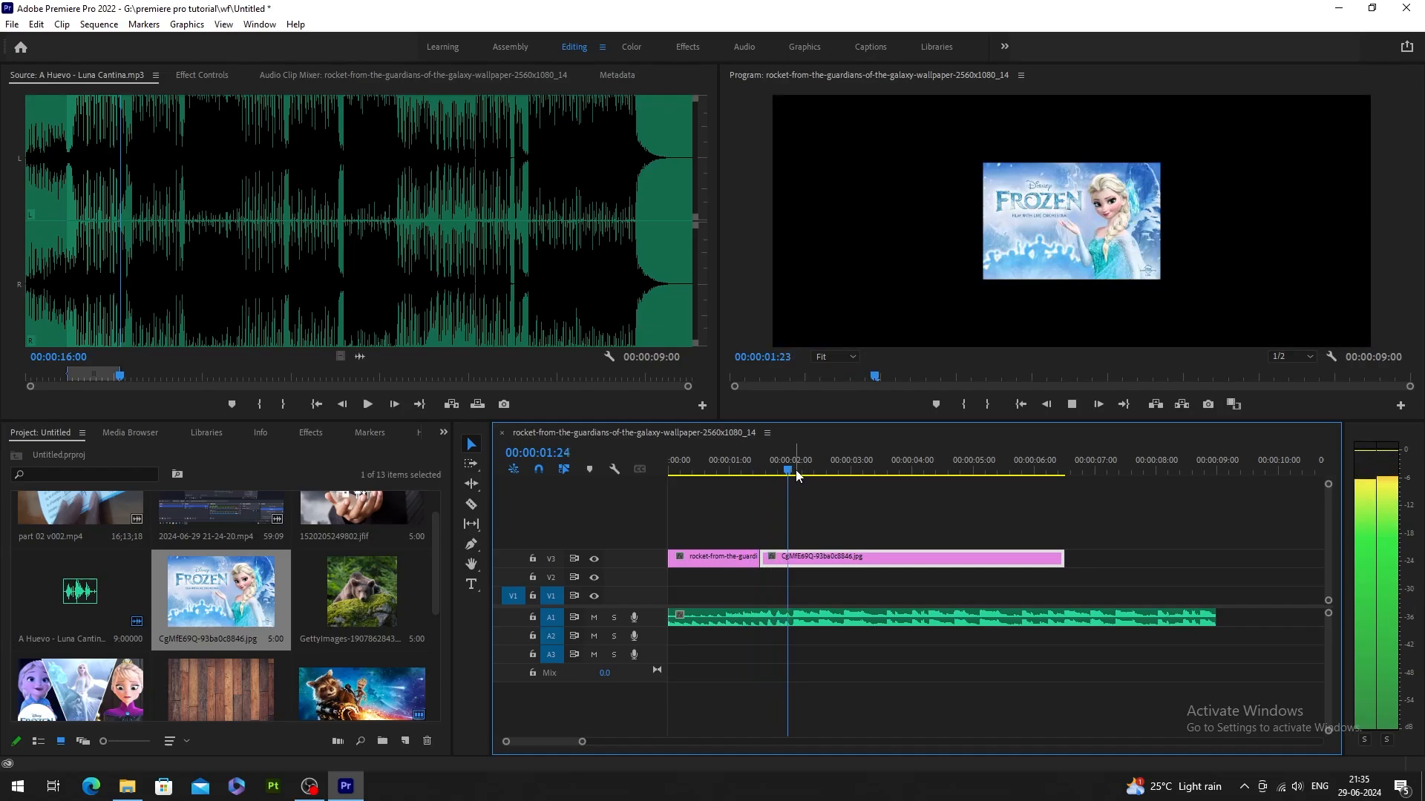
pyautogui.press('space')
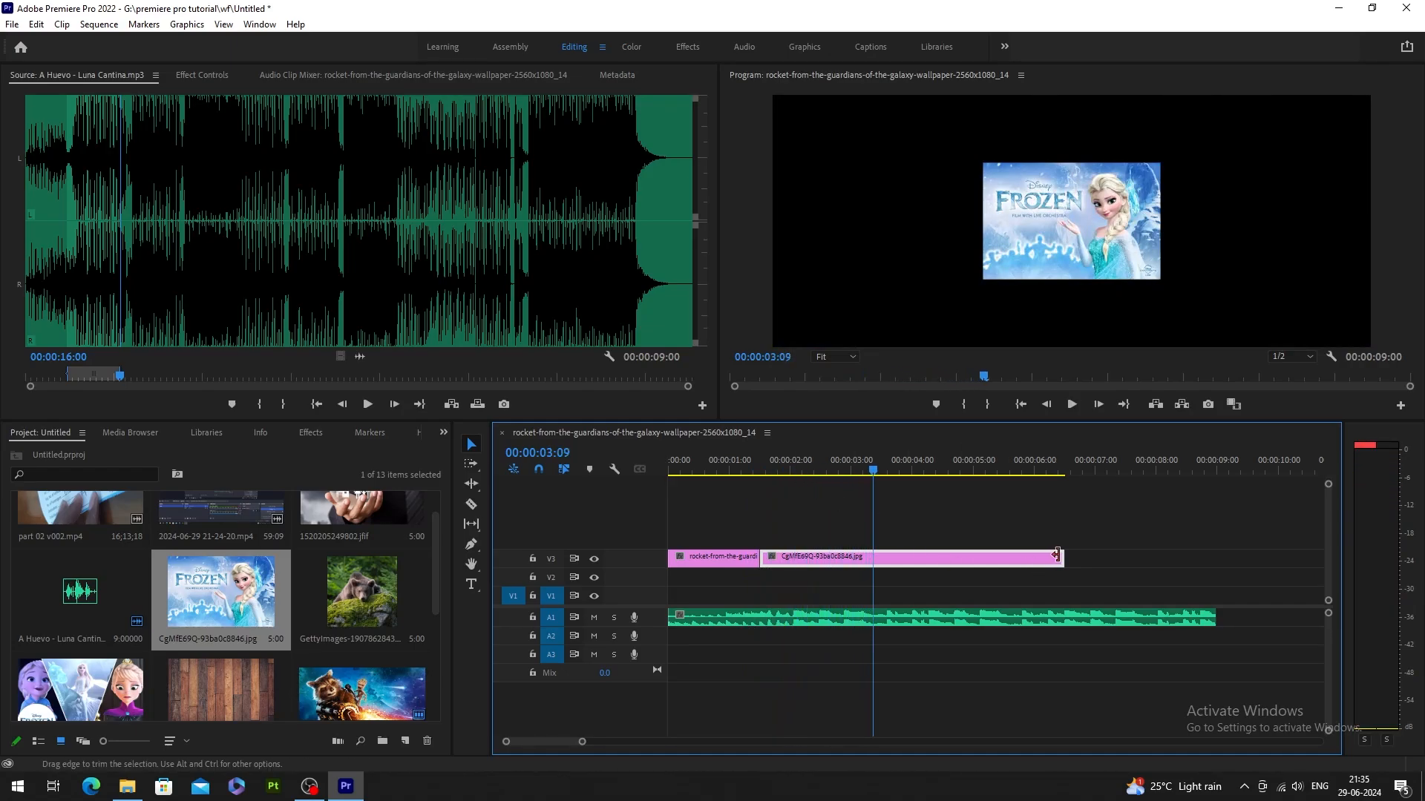
pyautogui.moveTo(1057, 556); pyautogui.dragTo(852, 558)
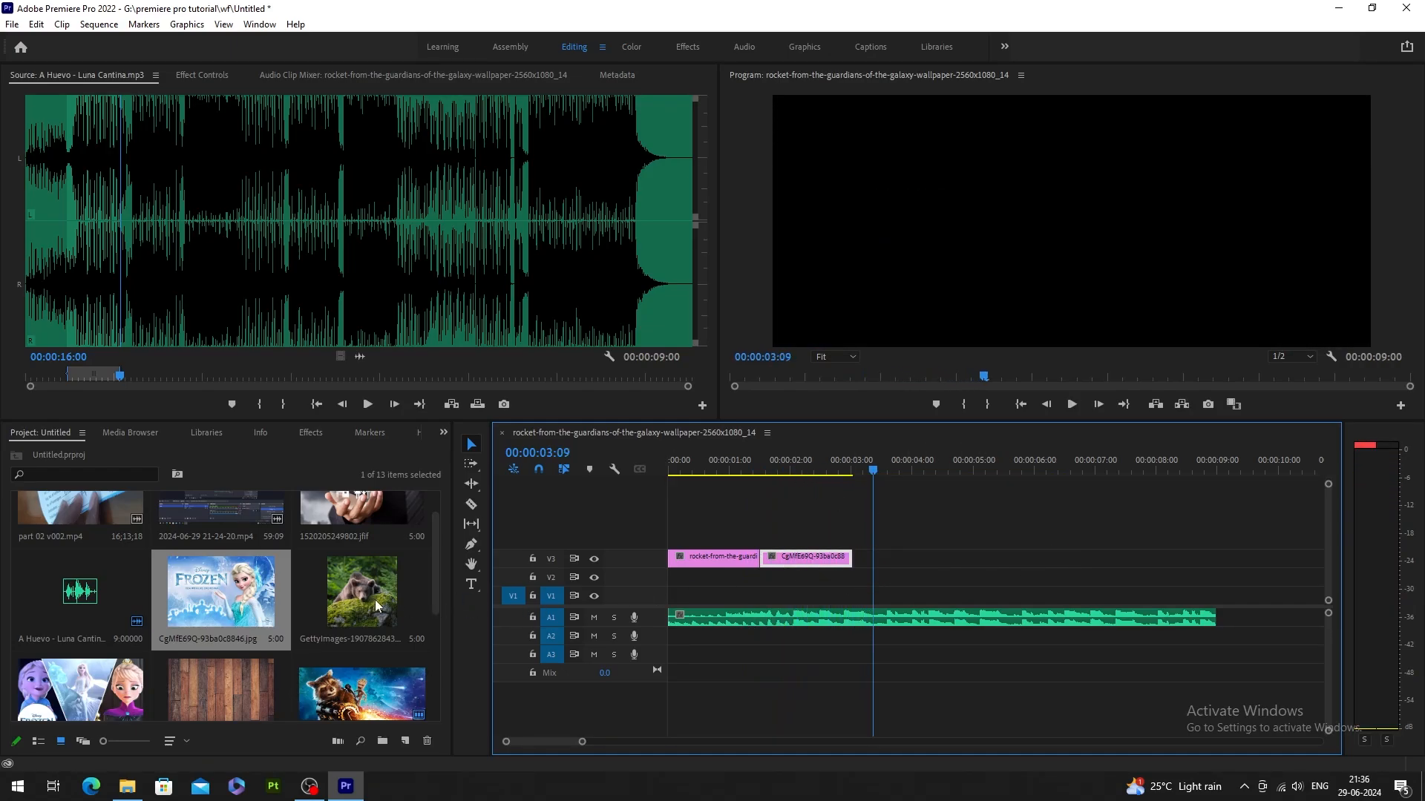
# Add GettyImages-1907862843.jpg to V3 directly after the Frozen image and trim it to end at about 4.6 seconds.
pyautogui.moveTo(375, 605); pyautogui.dragTo(894, 566)
pyautogui.moveTo(868, 464); pyautogui.dragTo(832, 466)
pyautogui.press('space')
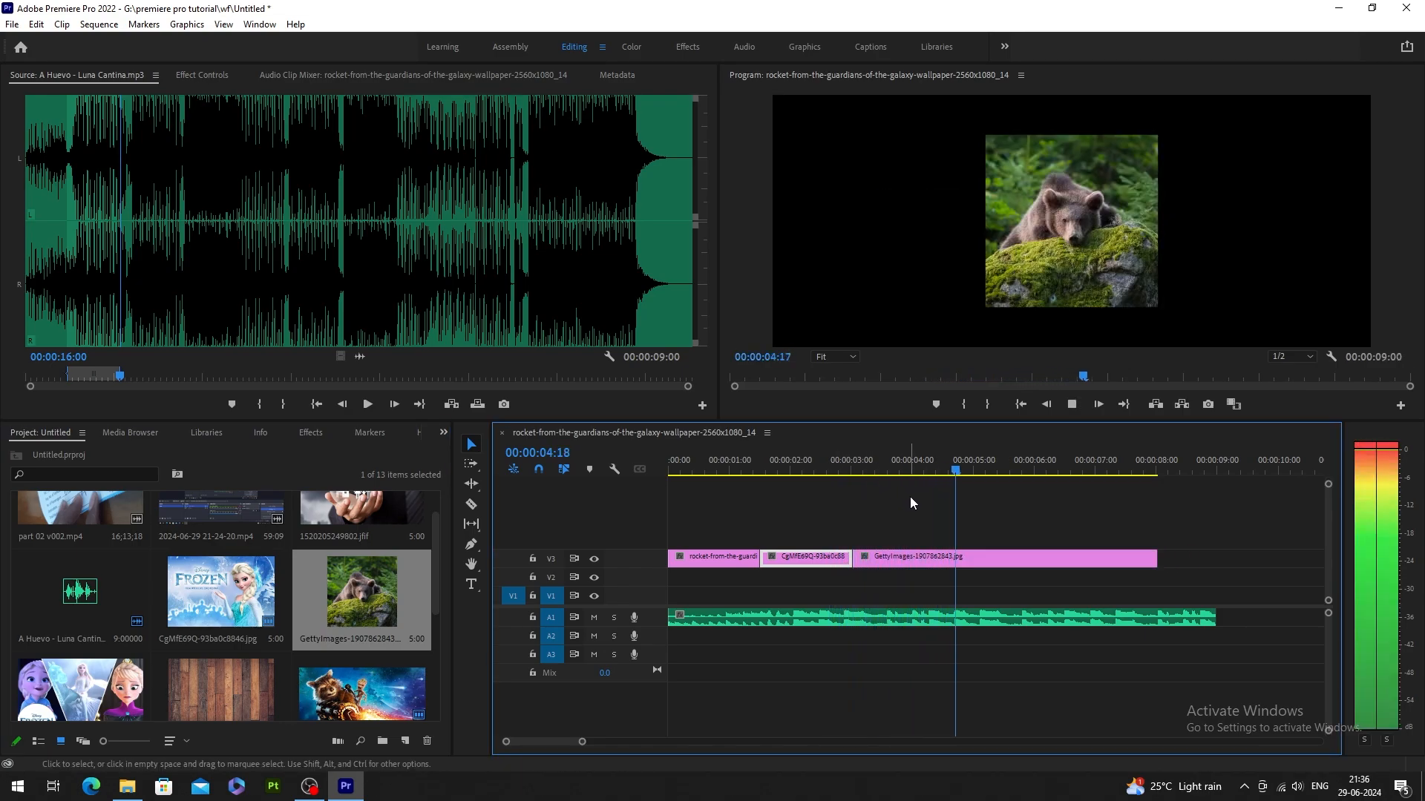
pyautogui.press('space')
pyautogui.moveTo(1155, 558); pyautogui.dragTo(1082, 561)
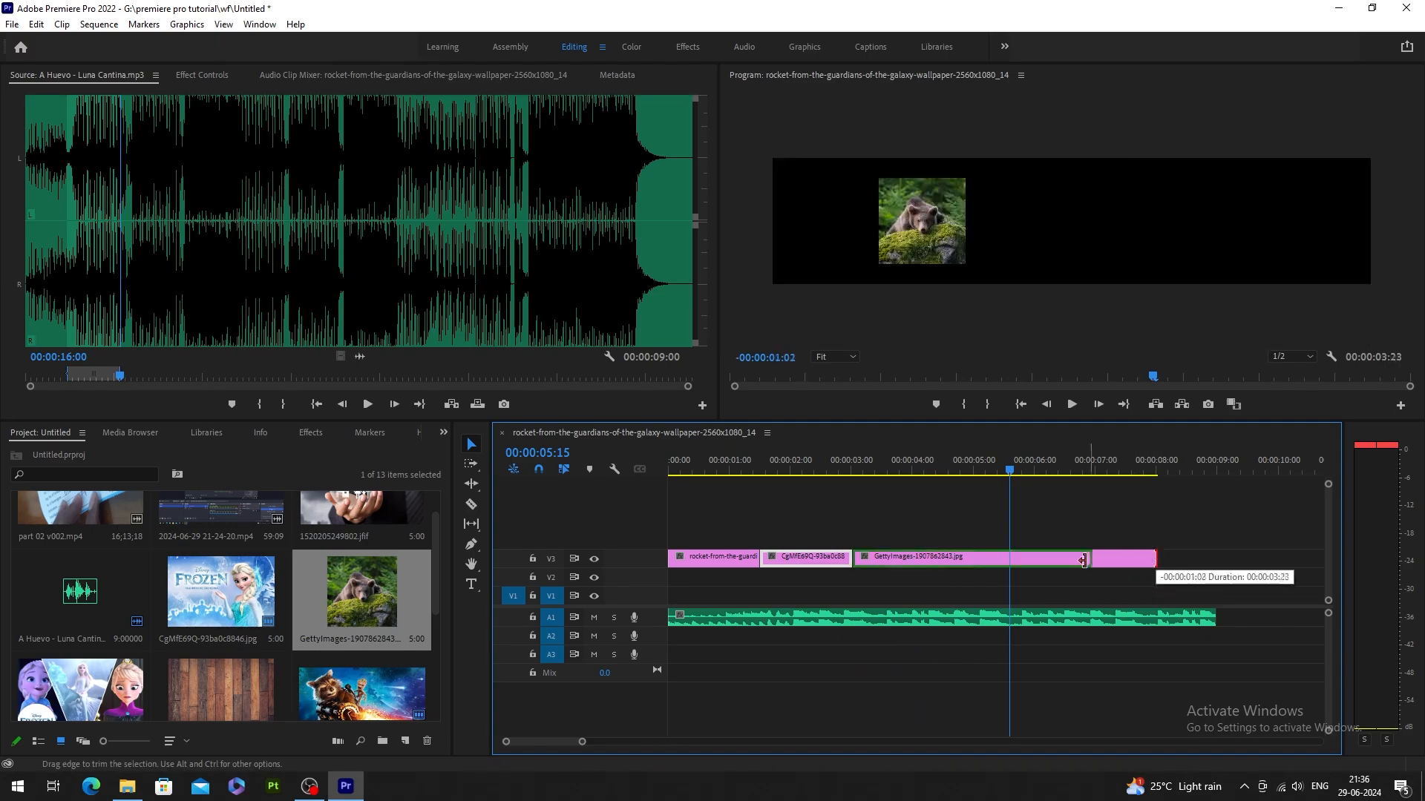
pyautogui.moveTo(946, 564); pyautogui.dragTo(949, 564)
# Add maxresdefault.jpg to V3 directly after the bear image and trim it to end at about 6 seconds.
pyautogui.scroll(-1, 355, 638)
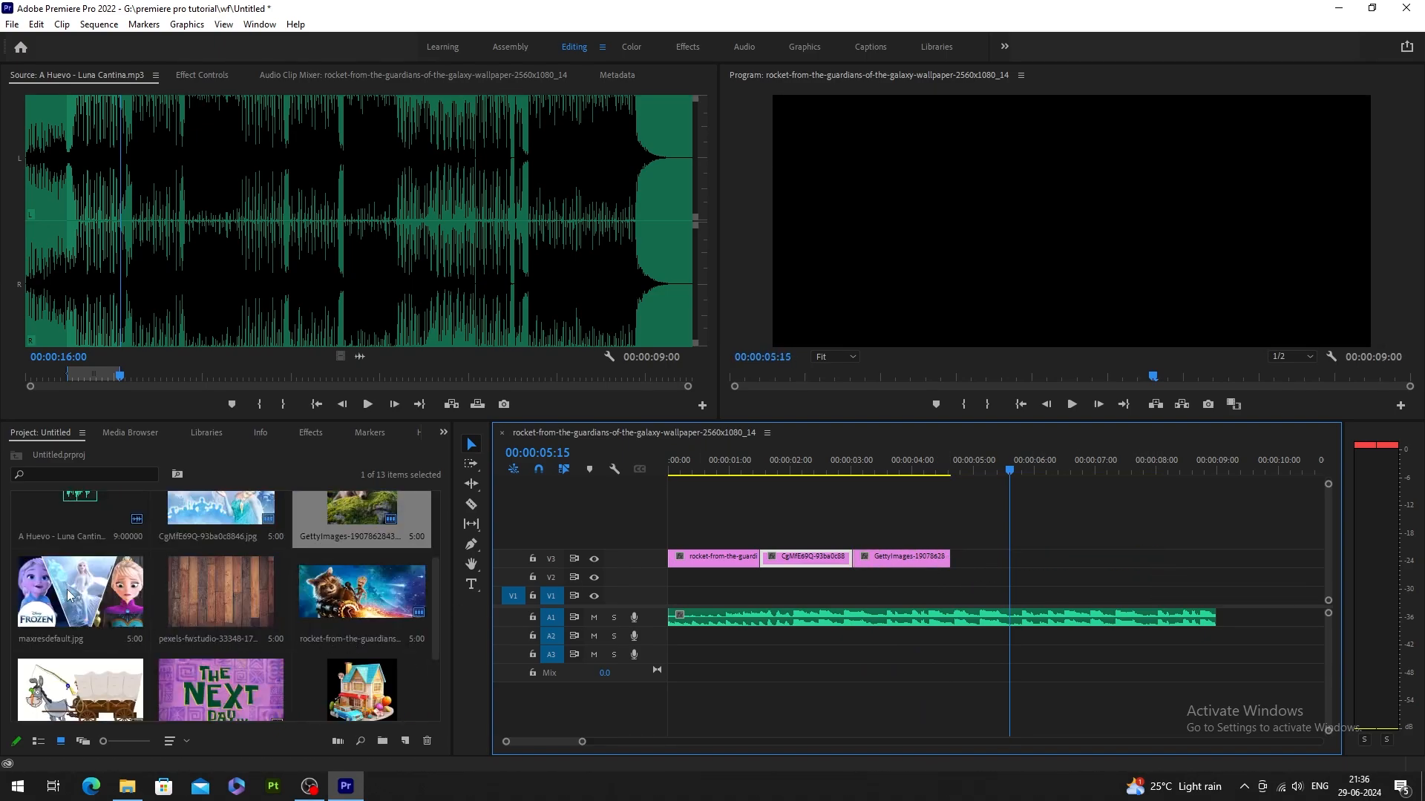
pyautogui.moveTo(67, 589); pyautogui.dragTo(972, 563)
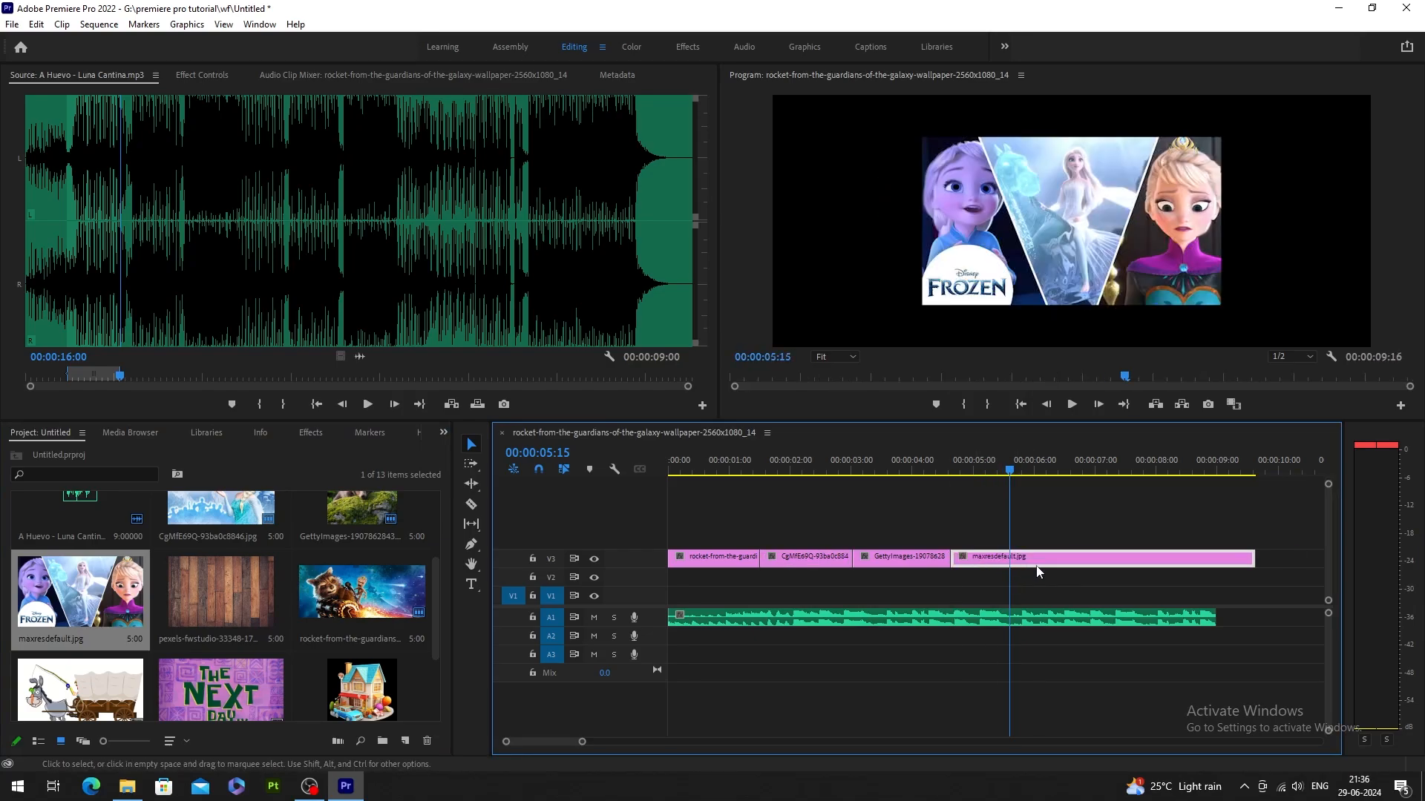
pyautogui.moveTo(1252, 558); pyautogui.dragTo(1024, 575)
# Add 1520205249802.jfif to V3 directly after maxresdefault.jpg and trim its end to line up with the end of the music clip.
pyautogui.scroll(-3, 249, 645)
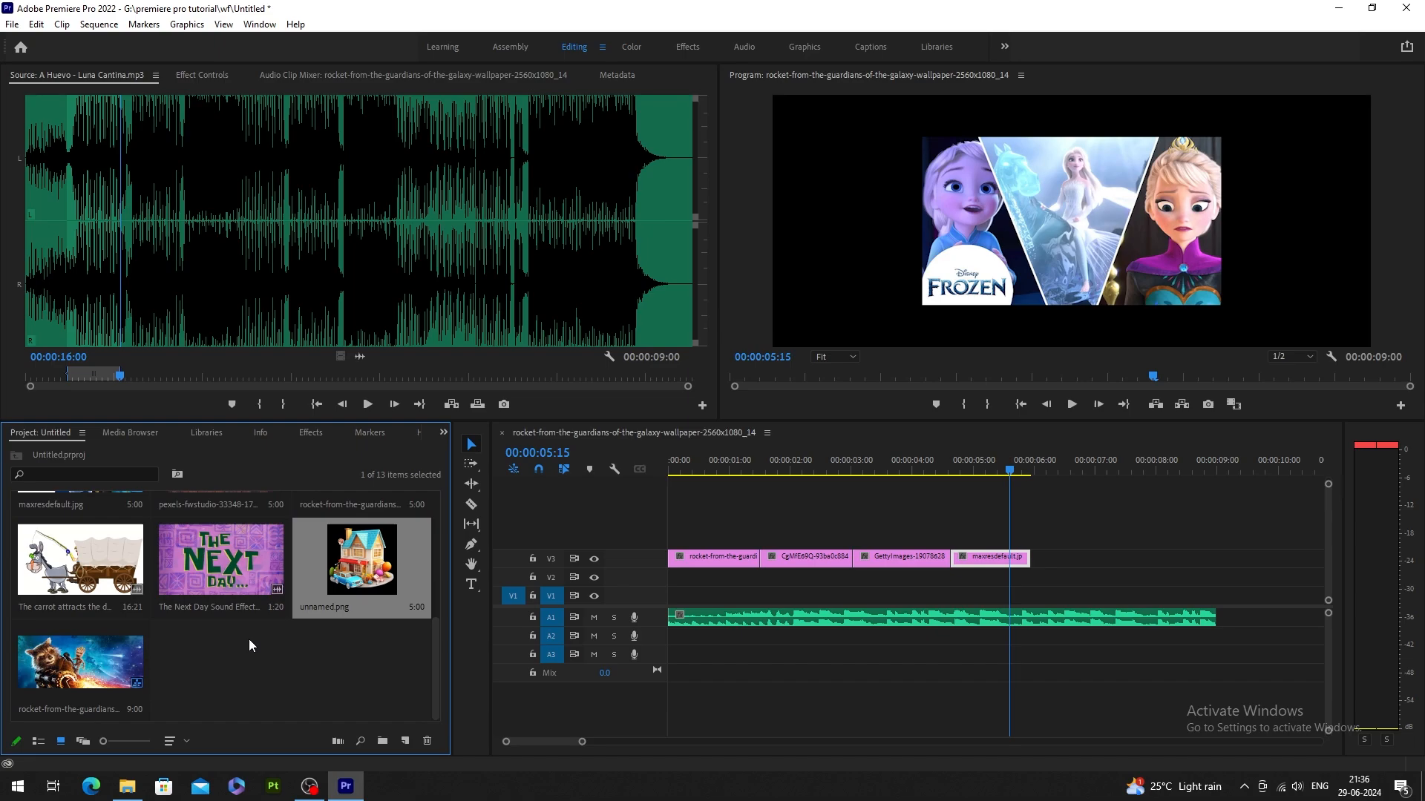
pyautogui.scroll(3, 271, 653)
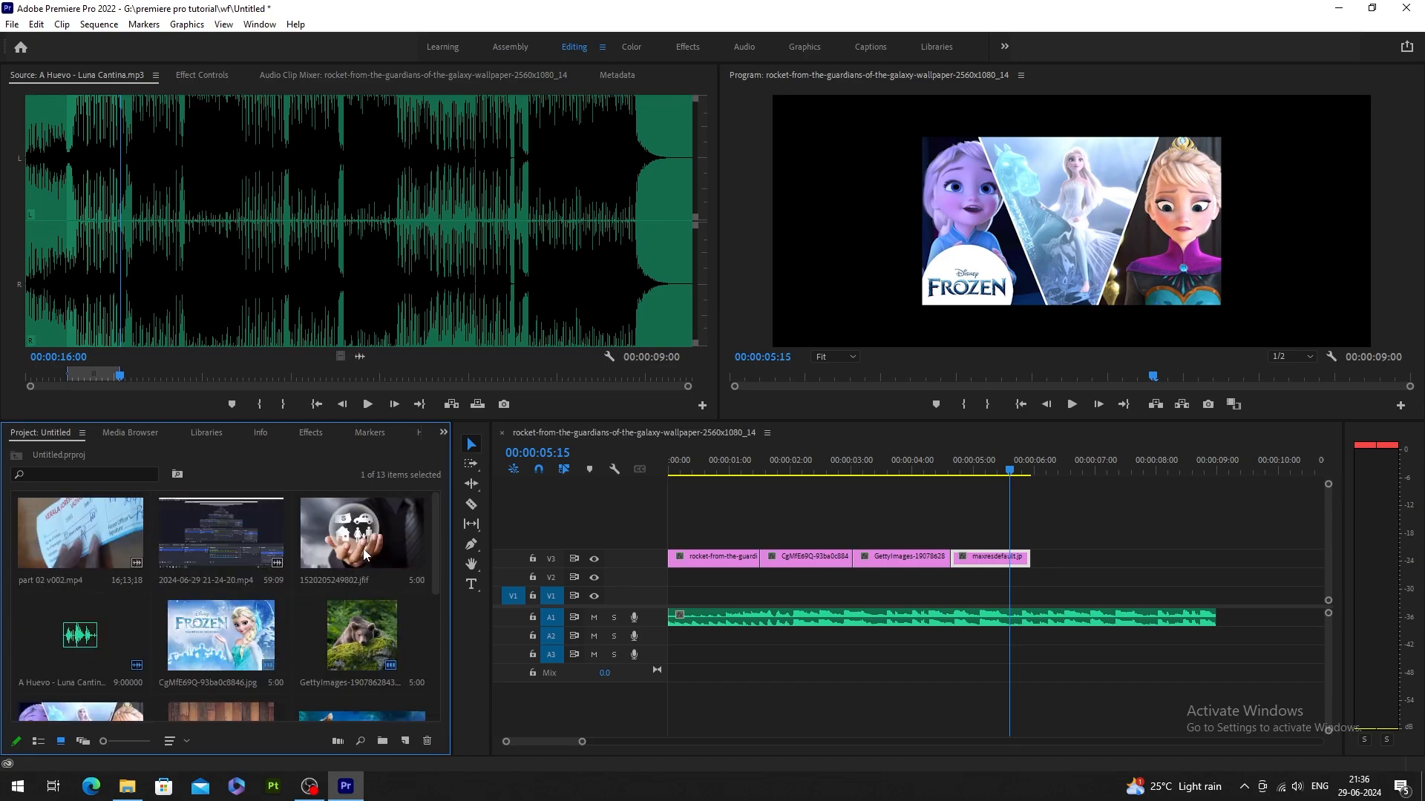
pyautogui.moveTo(363, 549); pyautogui.dragTo(1046, 562)
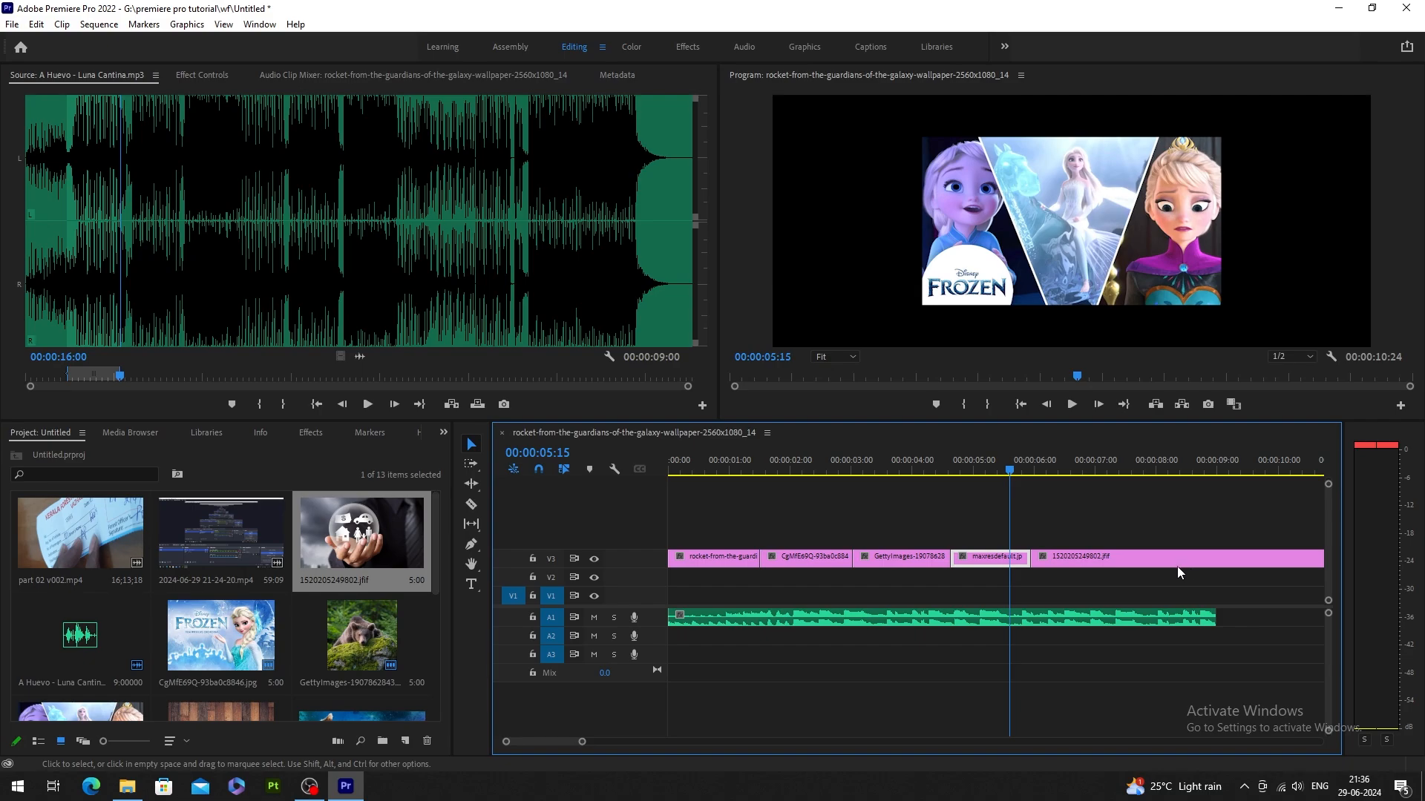
pyautogui.press('-')
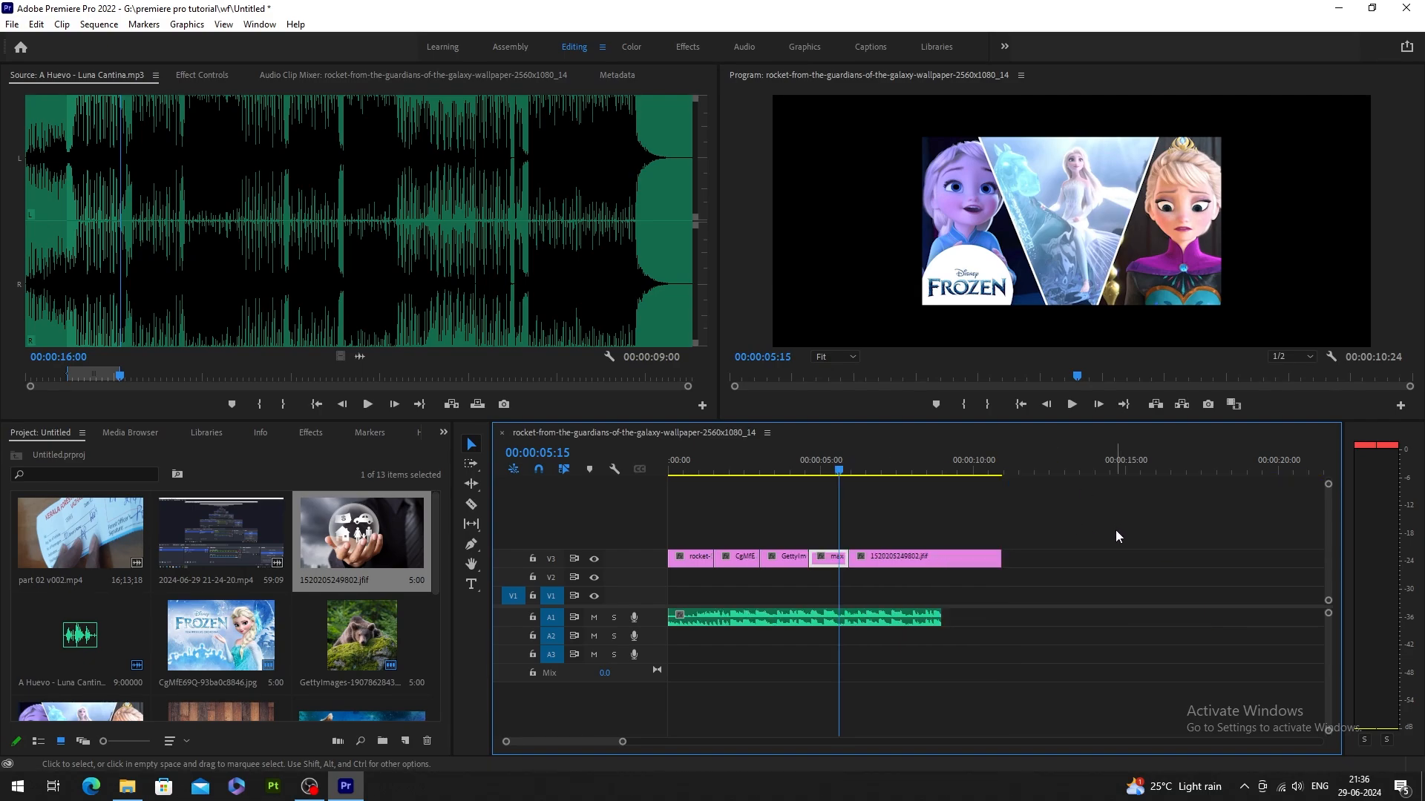
pyautogui.press('=')
pyautogui.press('-')
pyautogui.press('-')
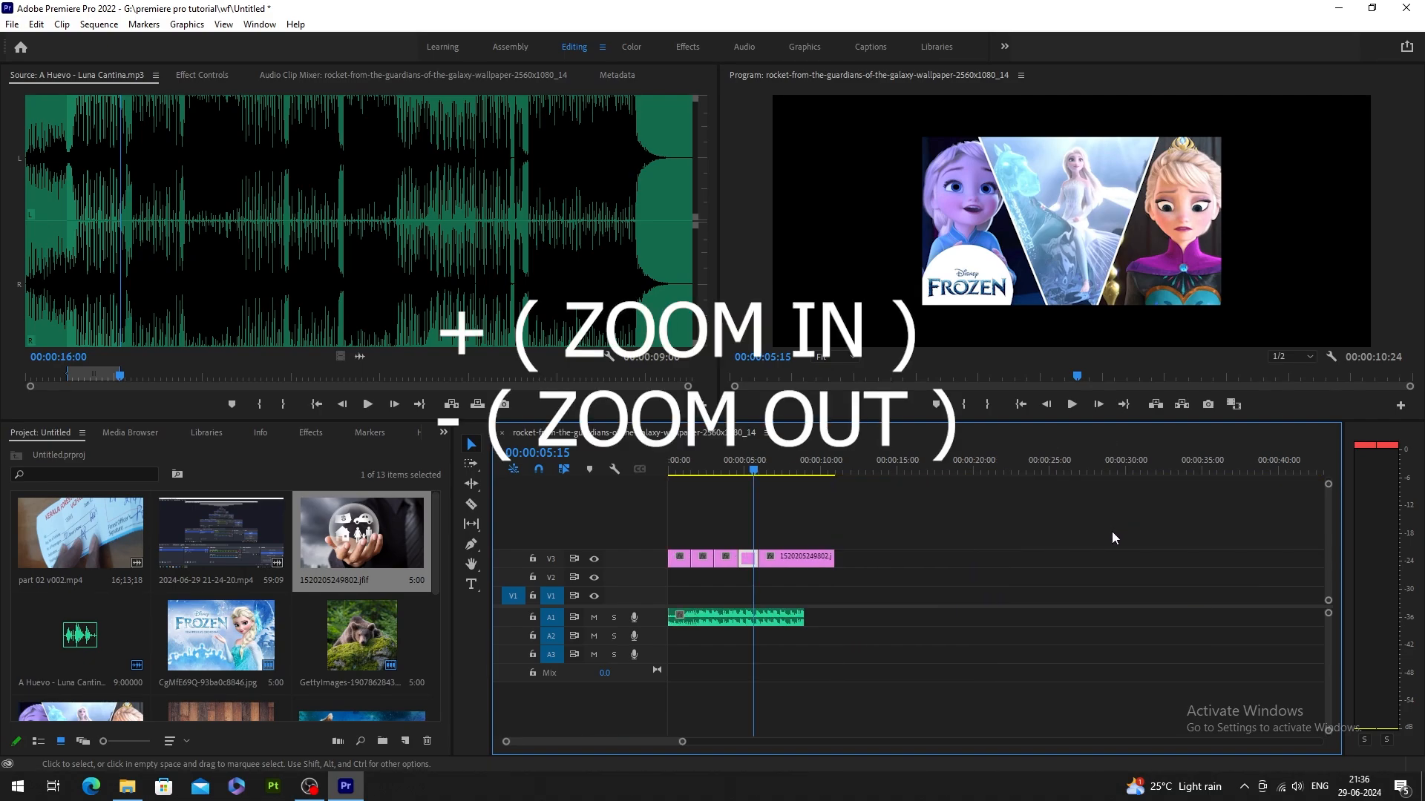
pyautogui.press('=')
pyautogui.press('=')
pyautogui.press('-')
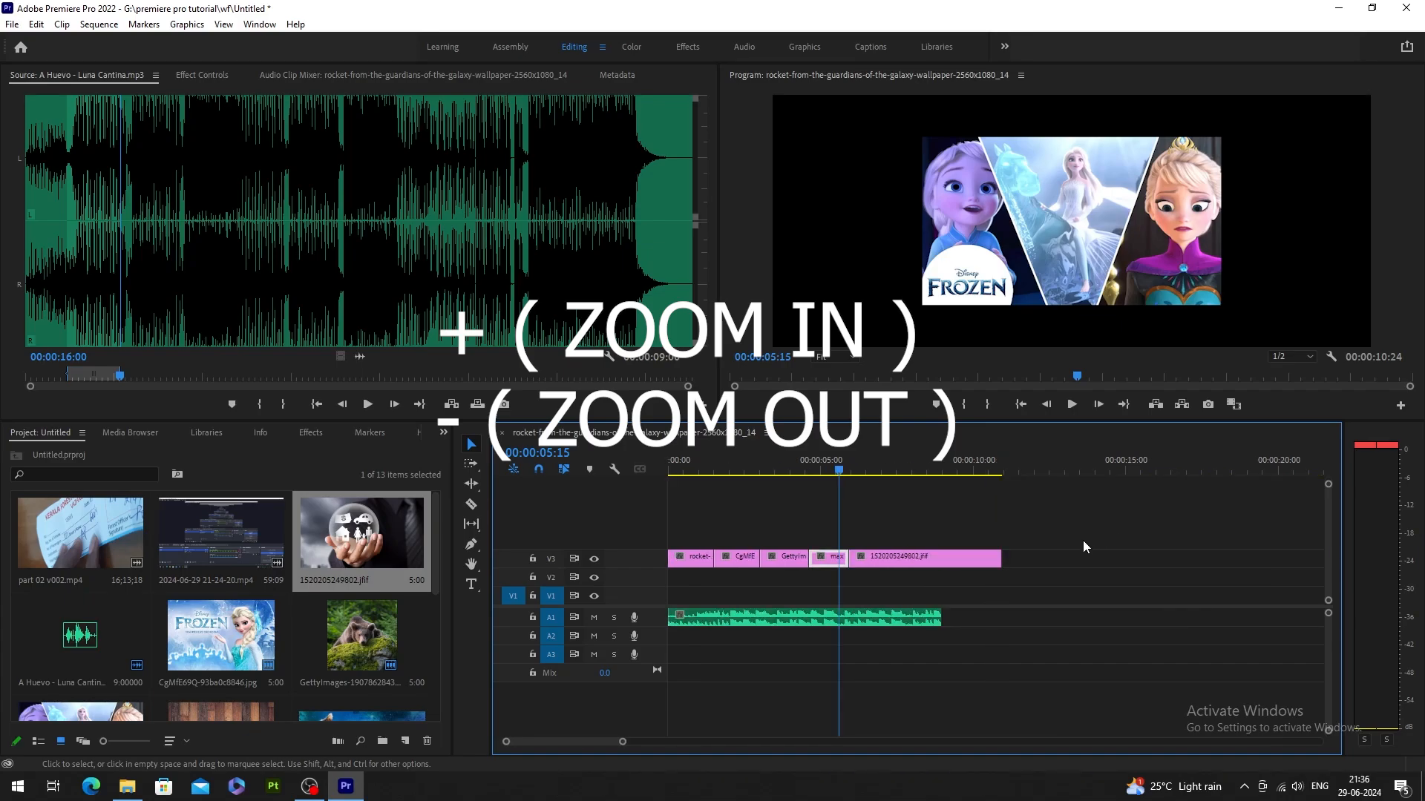
pyautogui.moveTo(1001, 558); pyautogui.dragTo(937, 575)
# Play the assembled image sequence with its music from the start and return the playhead to the beginning.
pyautogui.click(834, 472)
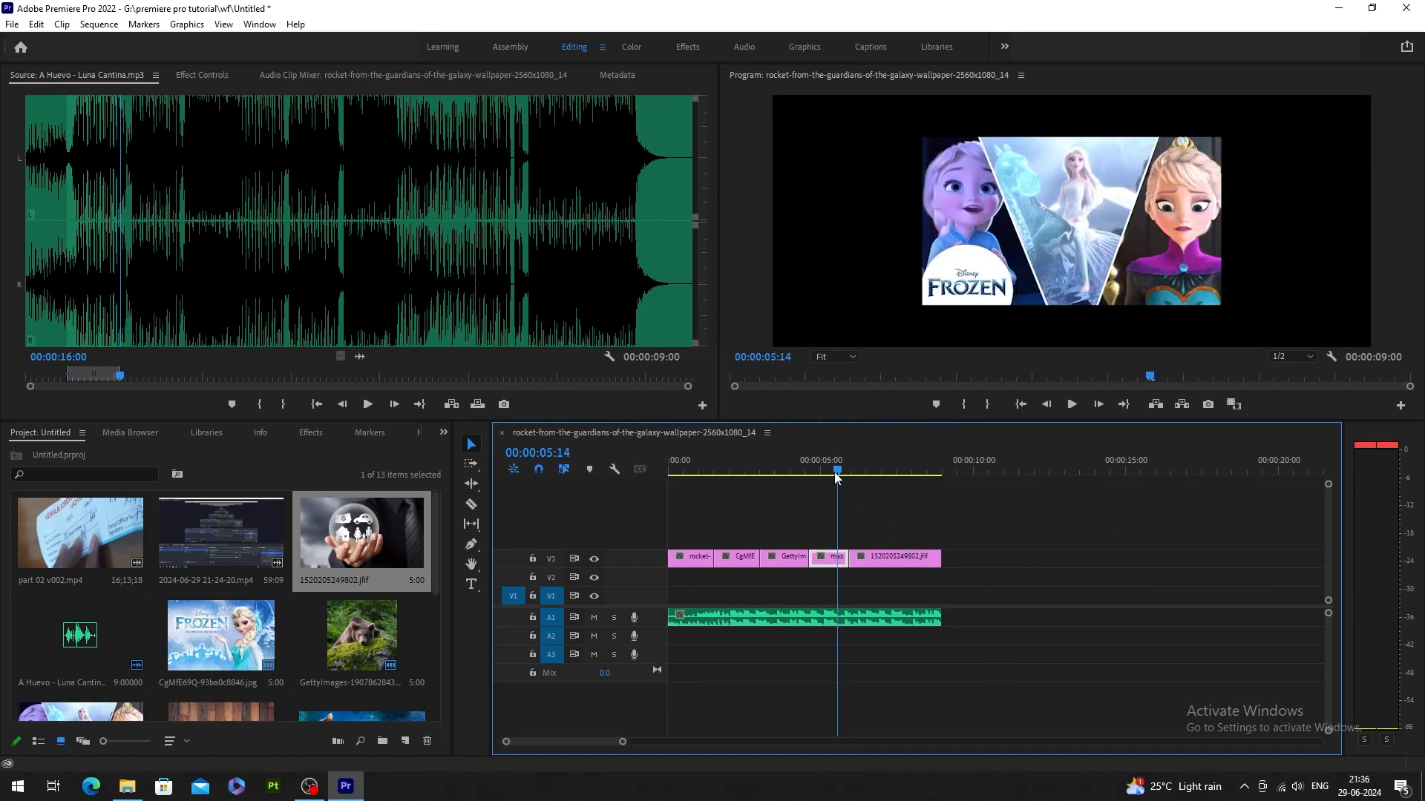
pyautogui.moveTo(834, 472); pyautogui.dragTo(490, 456)
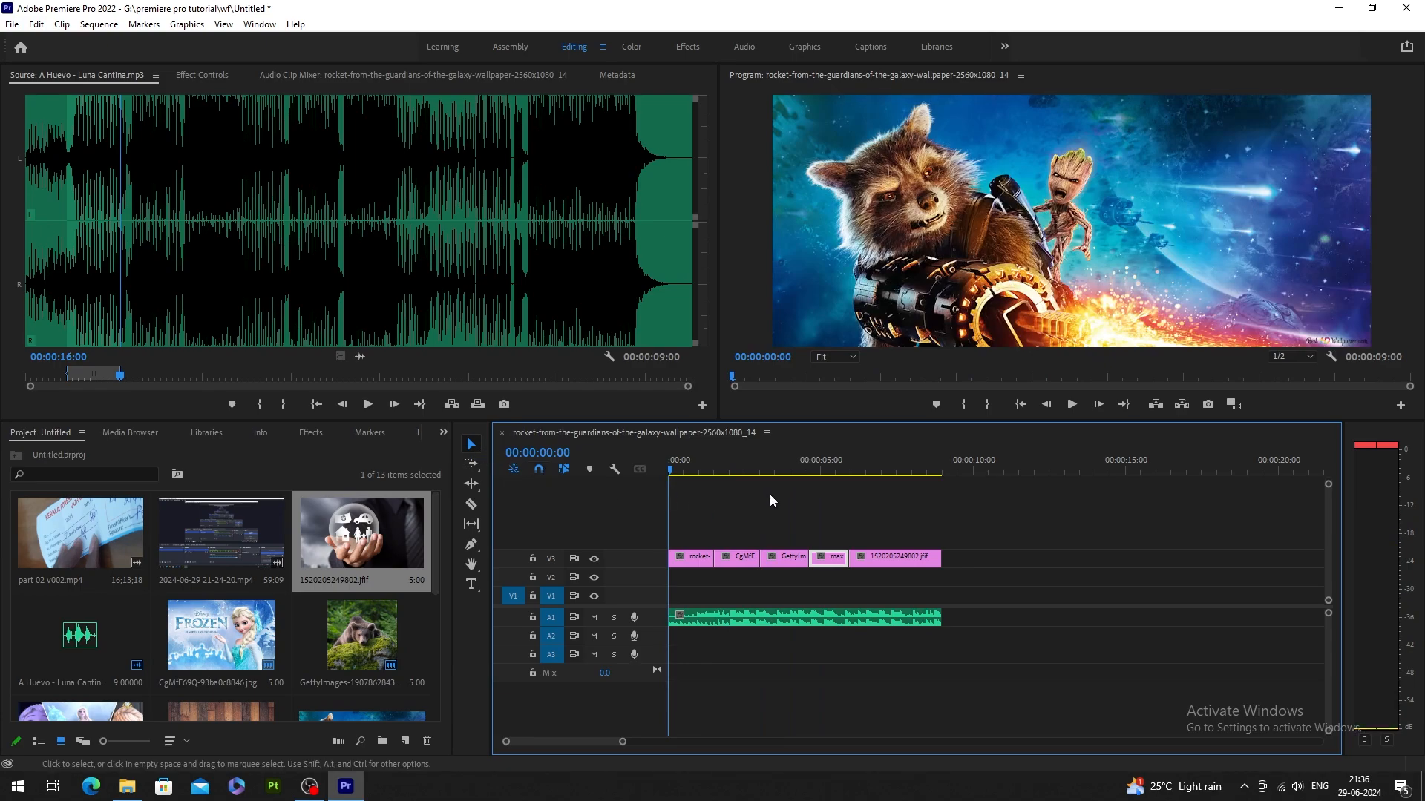
pyautogui.press('space')
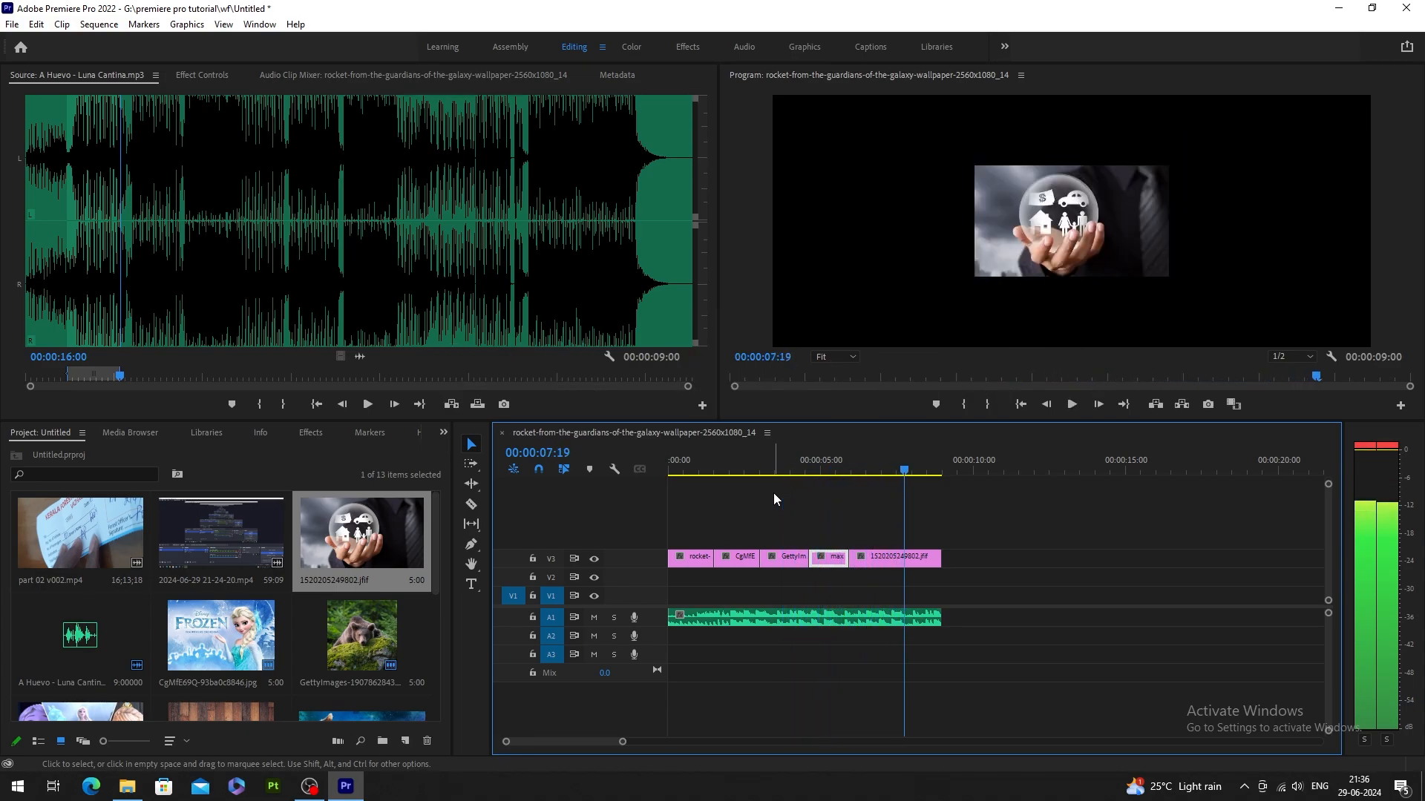
pyautogui.click(812, 474)
pyautogui.press('Home')
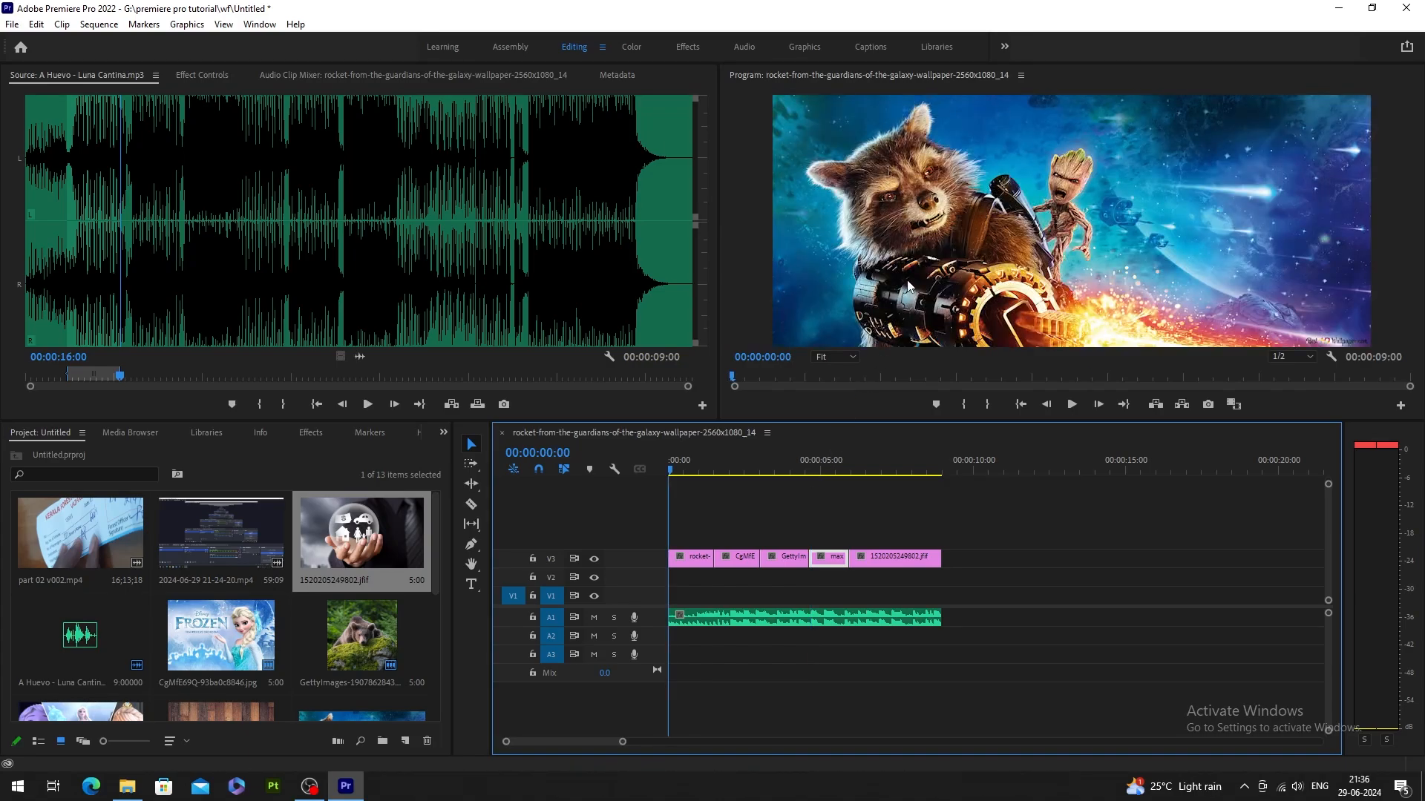
# Stretch the Frozen image CgMfE69Q-93ba0c8846.jpg to fill the frame, with scale height 212, uniform scale off and scale width 339.
pyautogui.press('space')
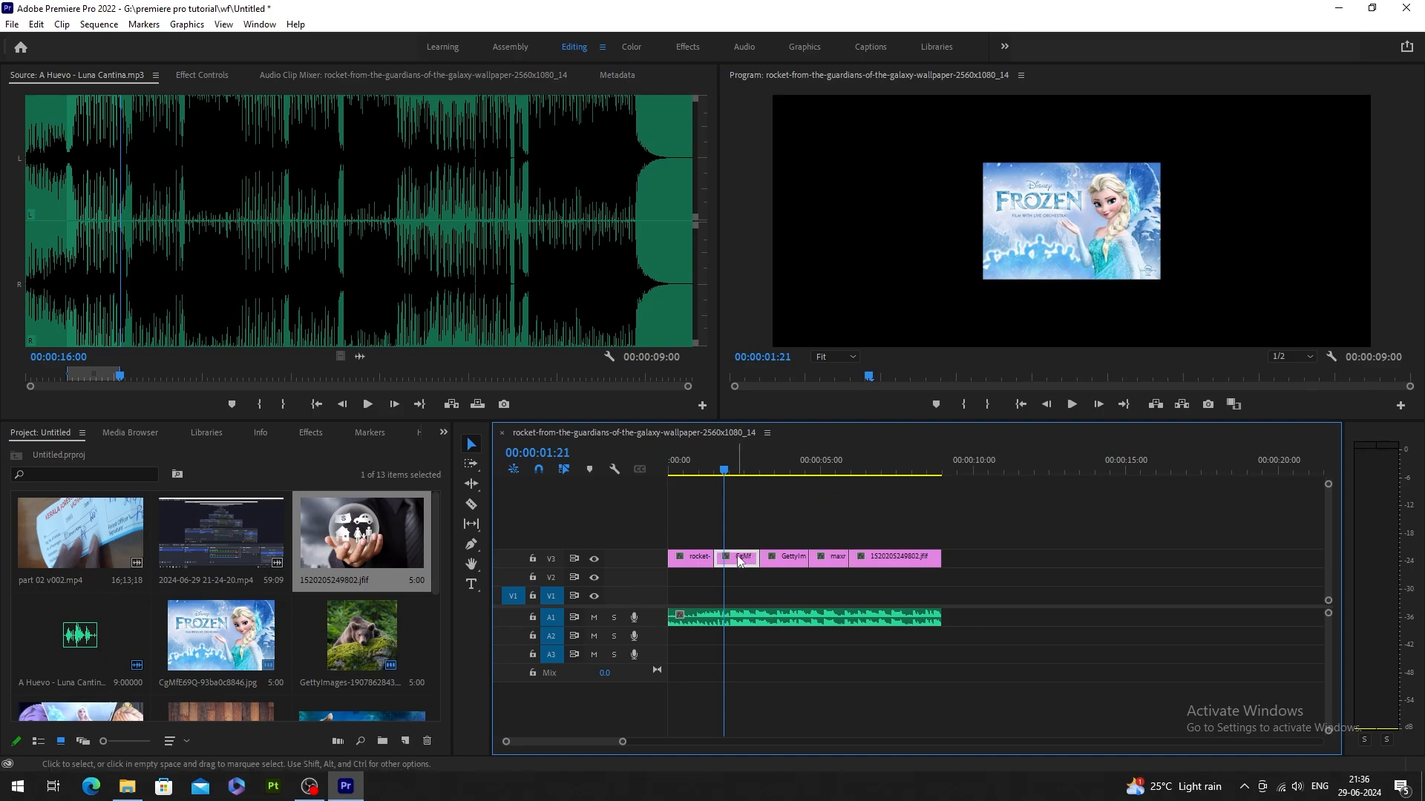
pyautogui.click(202, 75)
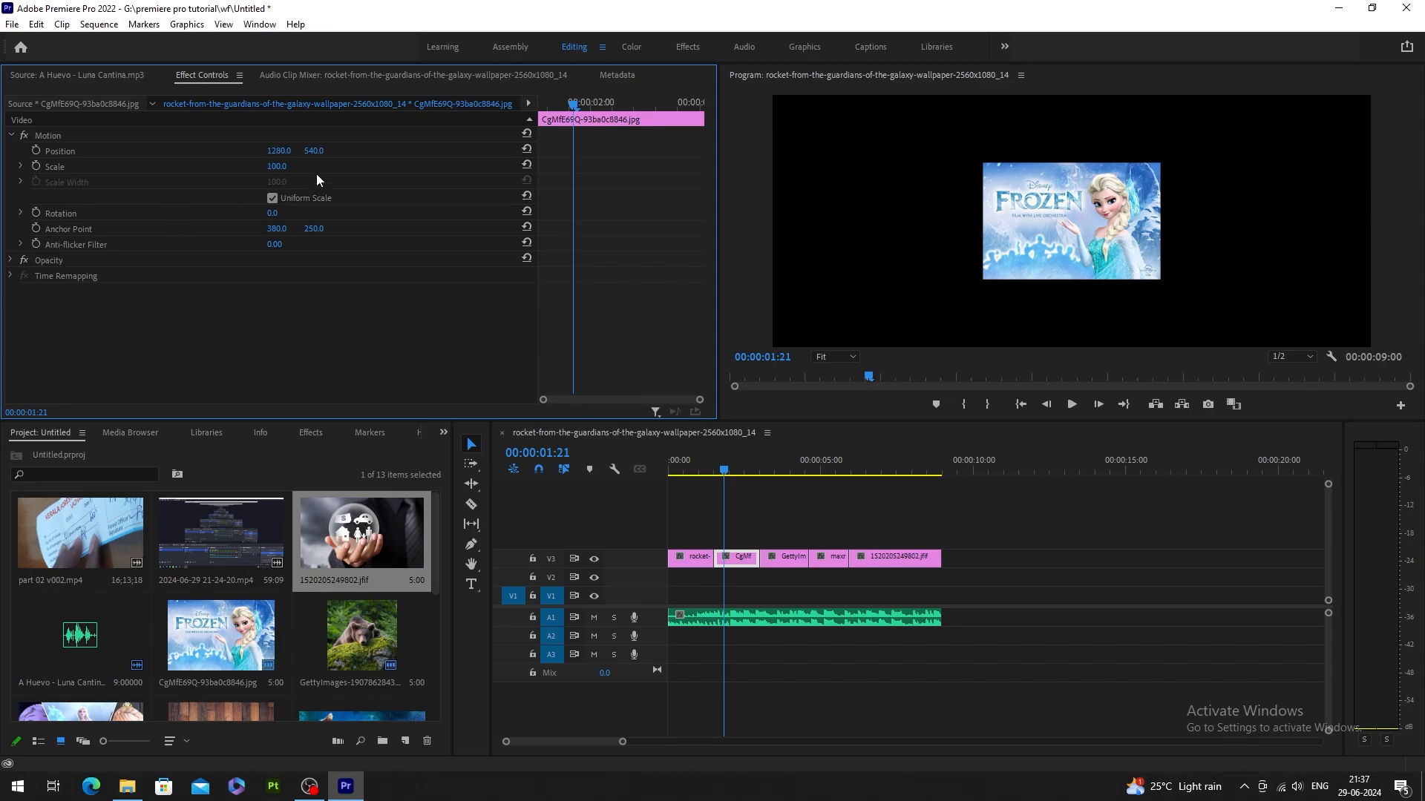
pyautogui.moveTo(276, 166); pyautogui.dragTo(360, 166)
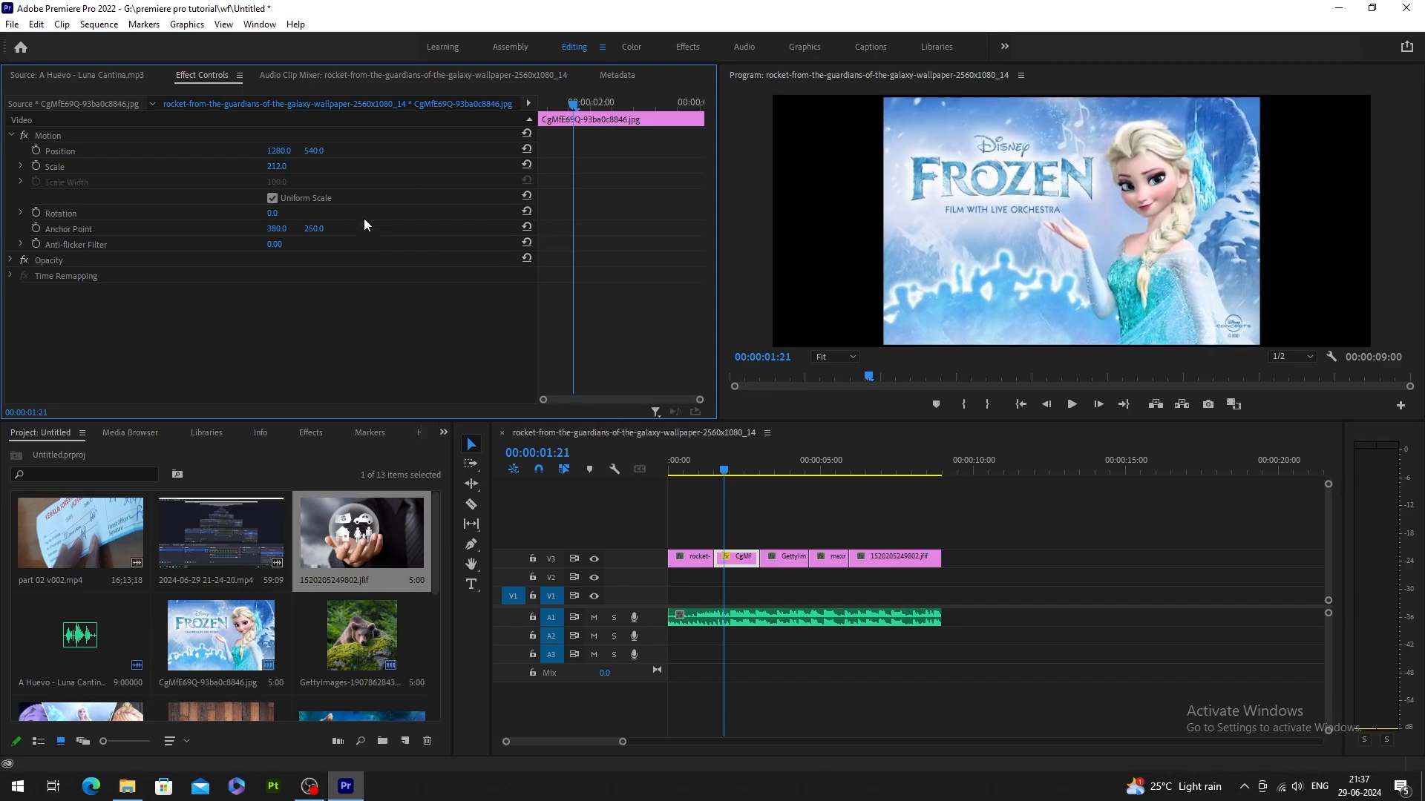
pyautogui.click(272, 199)
pyautogui.moveTo(277, 182); pyautogui.dragTo(430, 182)
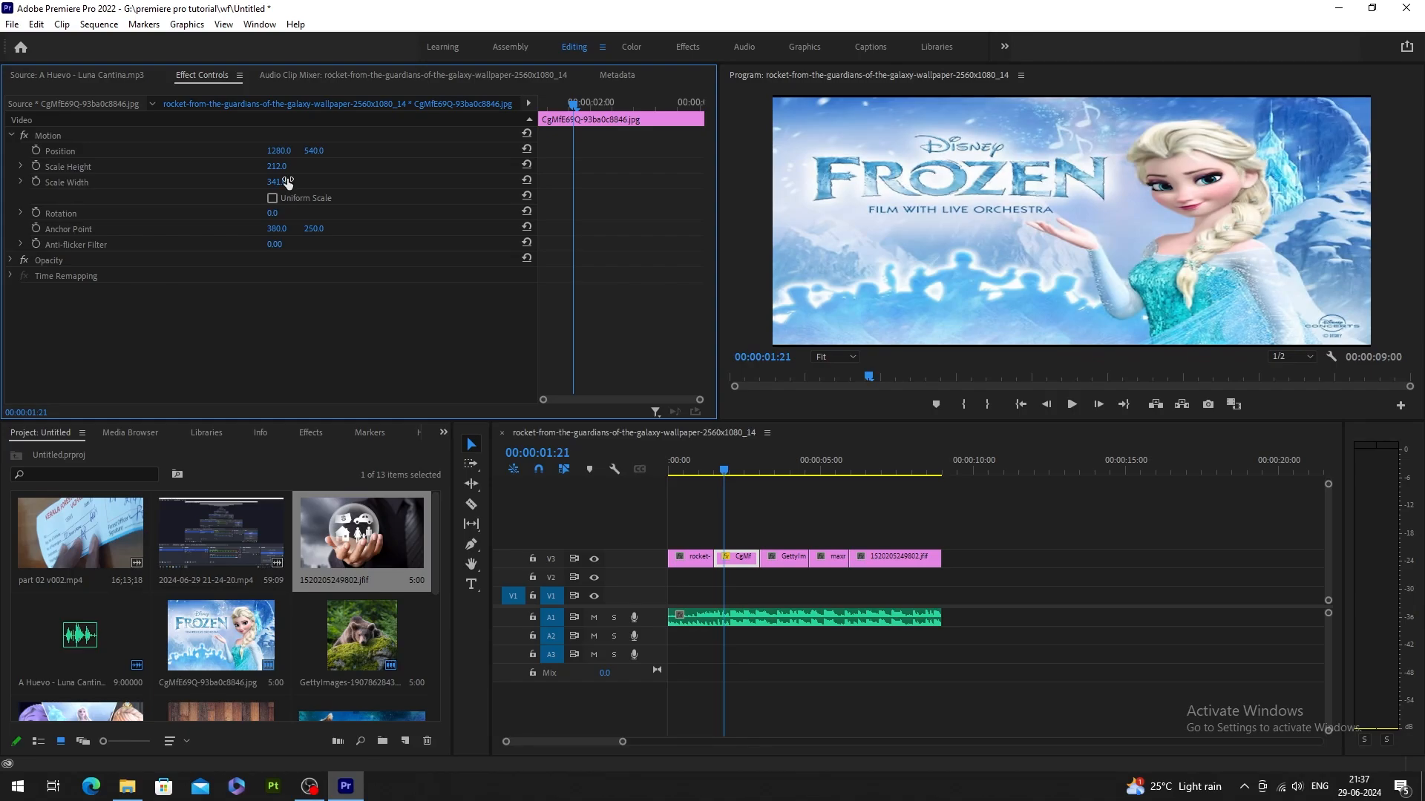
pyautogui.hotkey('ctrl', 'z')
pyautogui.moveTo(275, 182); pyautogui.dragTo(451, 182)
# Stretch the bear image GettyImages-1907862843.jpg to fill the frame, with uniform scale off, scale height 145 and scale width 351.
pyautogui.moveTo(718, 468); pyautogui.dragTo(671, 469)
pyautogui.press('space')
pyautogui.press('space')
pyautogui.click(782, 562)
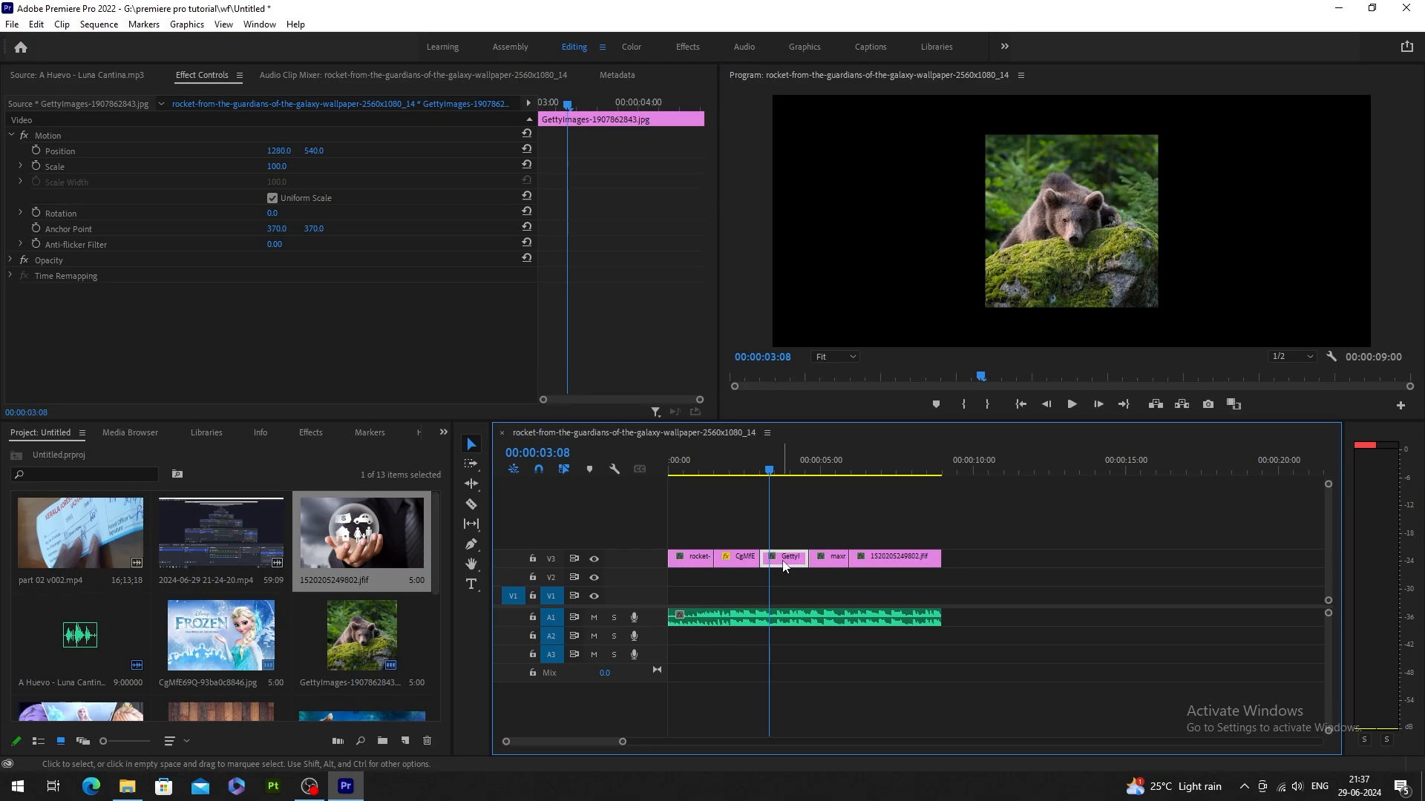
pyautogui.click(272, 198)
pyautogui.hotkey('ctrl', 'z')
pyautogui.moveTo(274, 182); pyautogui.dragTo(454, 182)
pyautogui.click(272, 197)
pyautogui.click(275, 198)
# Play the resized clips, then copy the Motion settings from CgMfE69Q-93ba0c8846.jpg and paste them onto maxresdefault.jpg.
pyautogui.click(730, 473)
pyautogui.press('space')
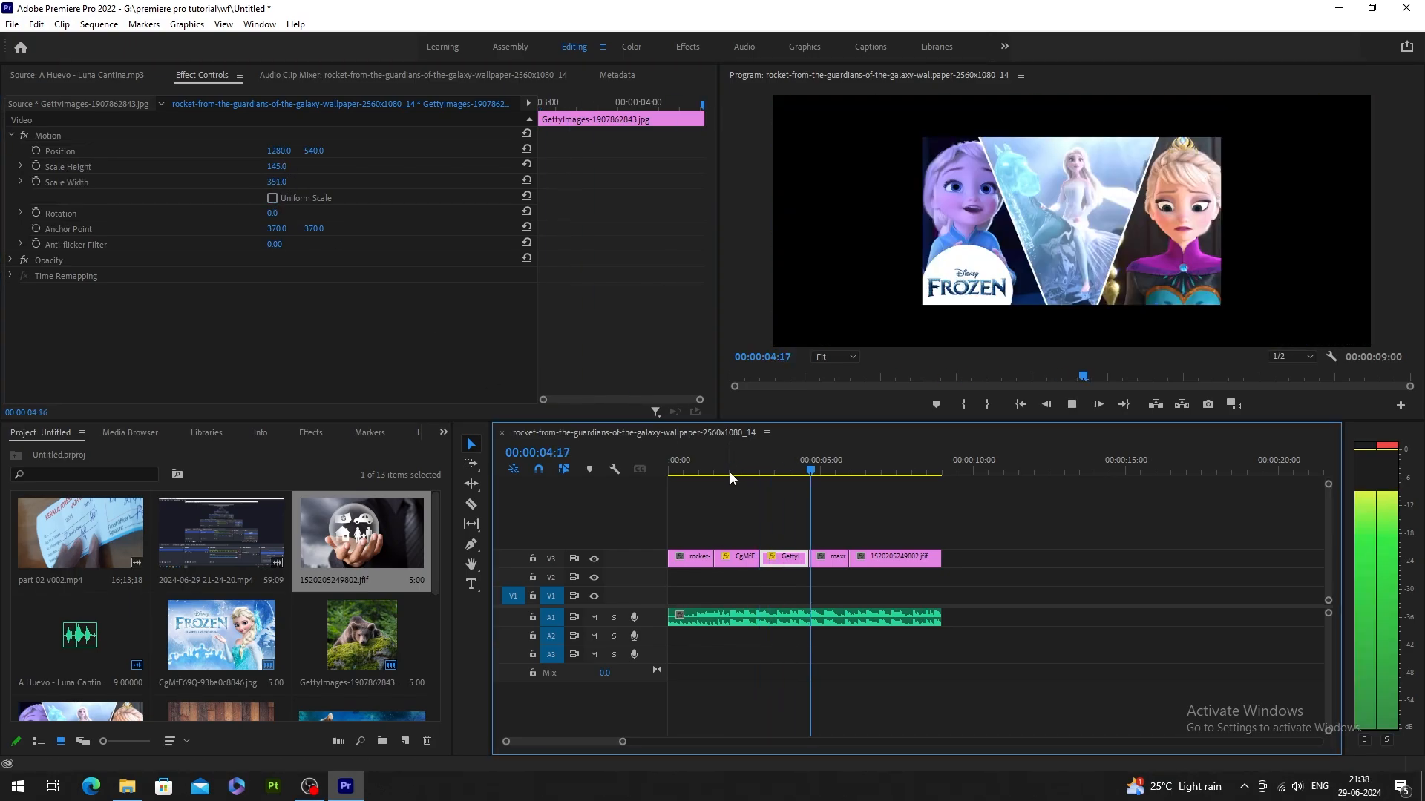
pyautogui.press('space')
pyautogui.moveTo(890, 472); pyautogui.dragTo(728, 473)
pyautogui.click(737, 561)
pyautogui.rightClick(53, 135)
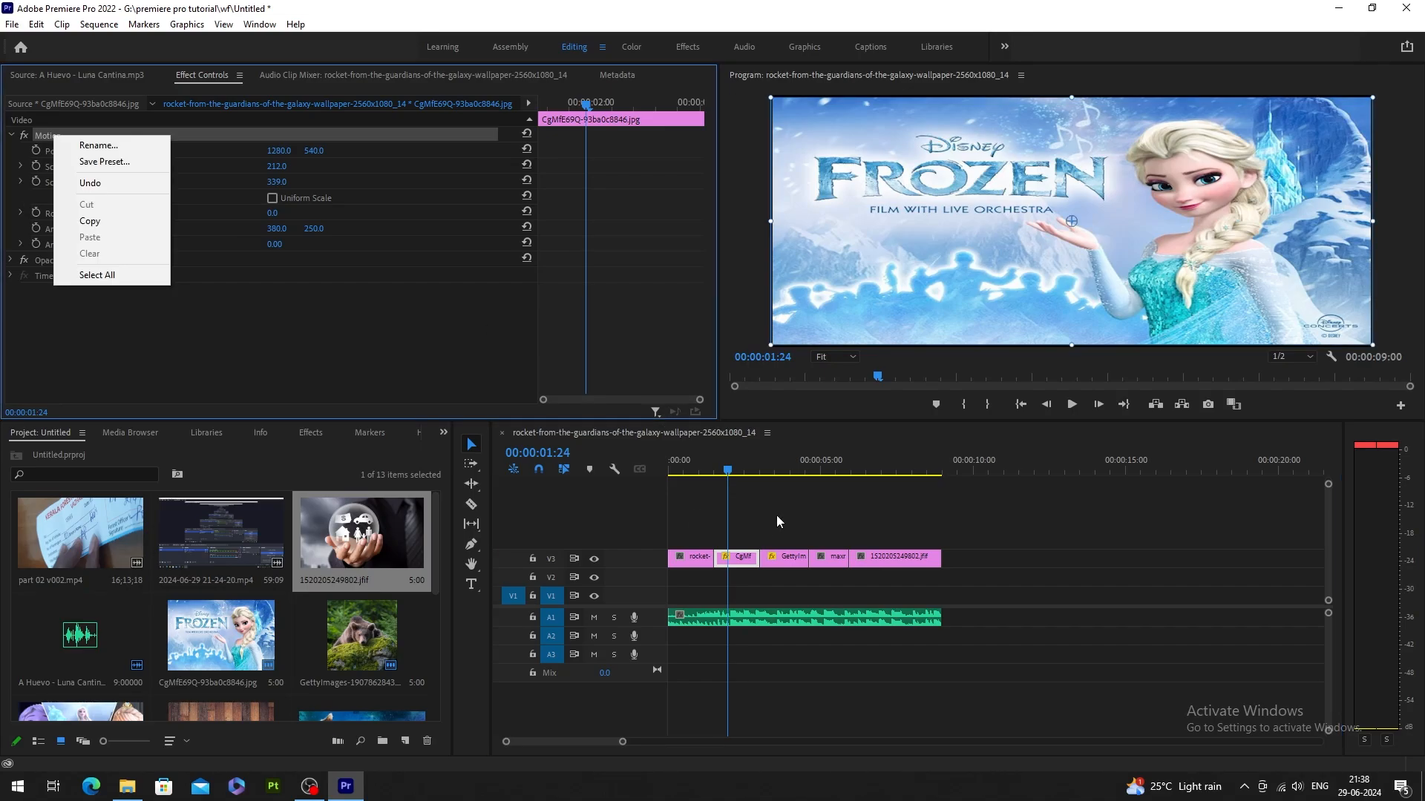
pyautogui.click(776, 517)
pyautogui.click(55, 138)
pyautogui.click(815, 463)
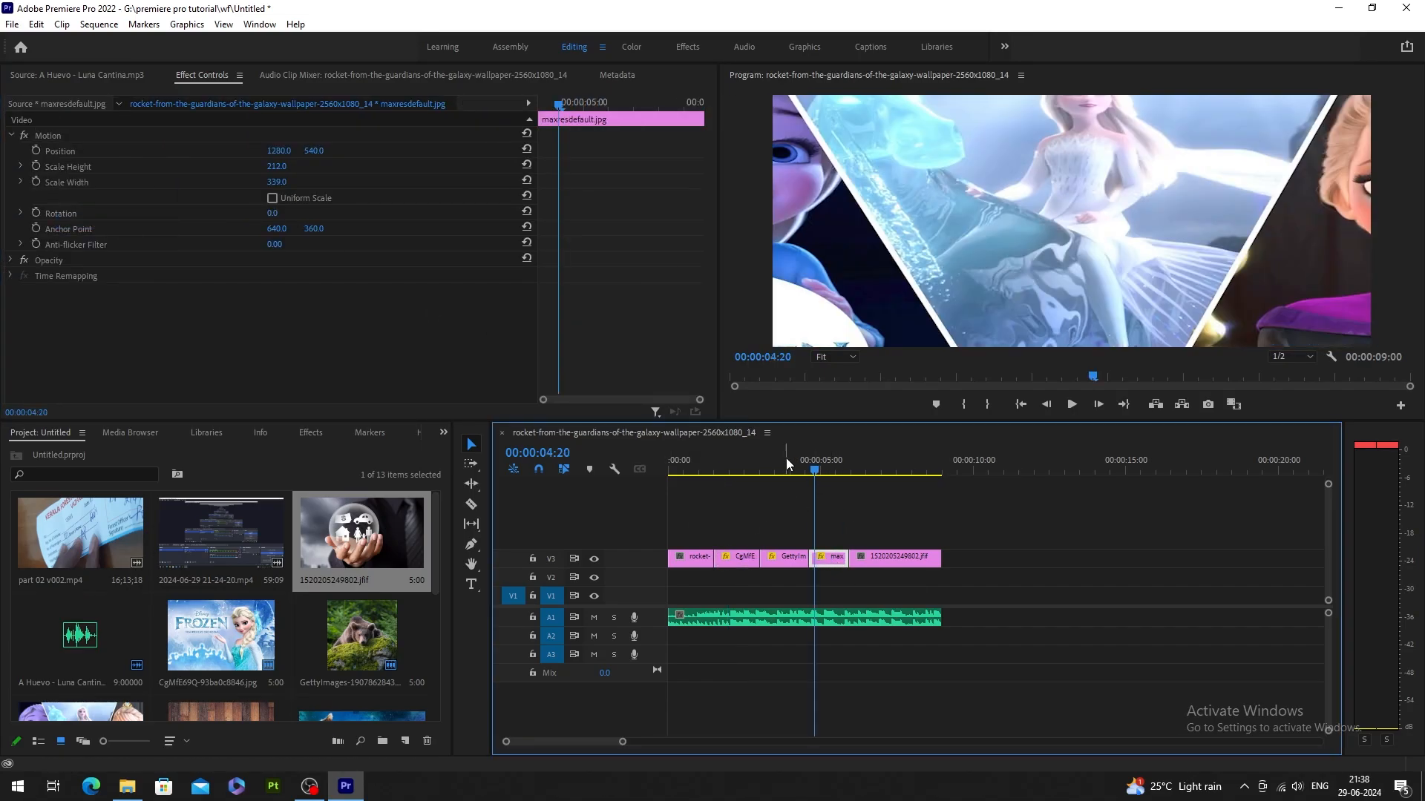
# Turn off uniform scale for maxresdefault.jpg and set its scale height to 149 and scale width to 202.
pyautogui.press('space')
pyautogui.press('space')
pyautogui.click(272, 198)
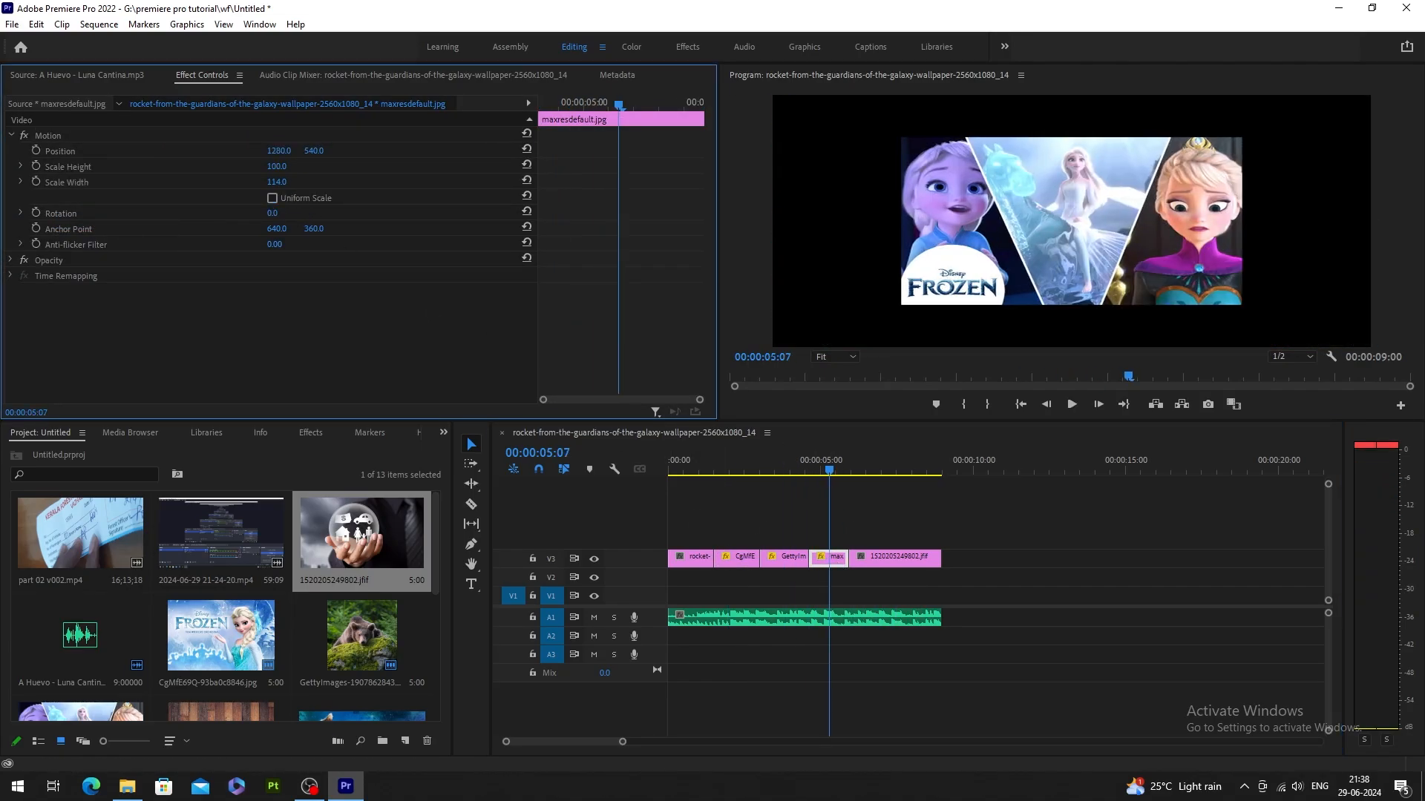
pyautogui.moveTo(277, 167); pyautogui.dragTo(352, 182)
pyautogui.click(273, 198)
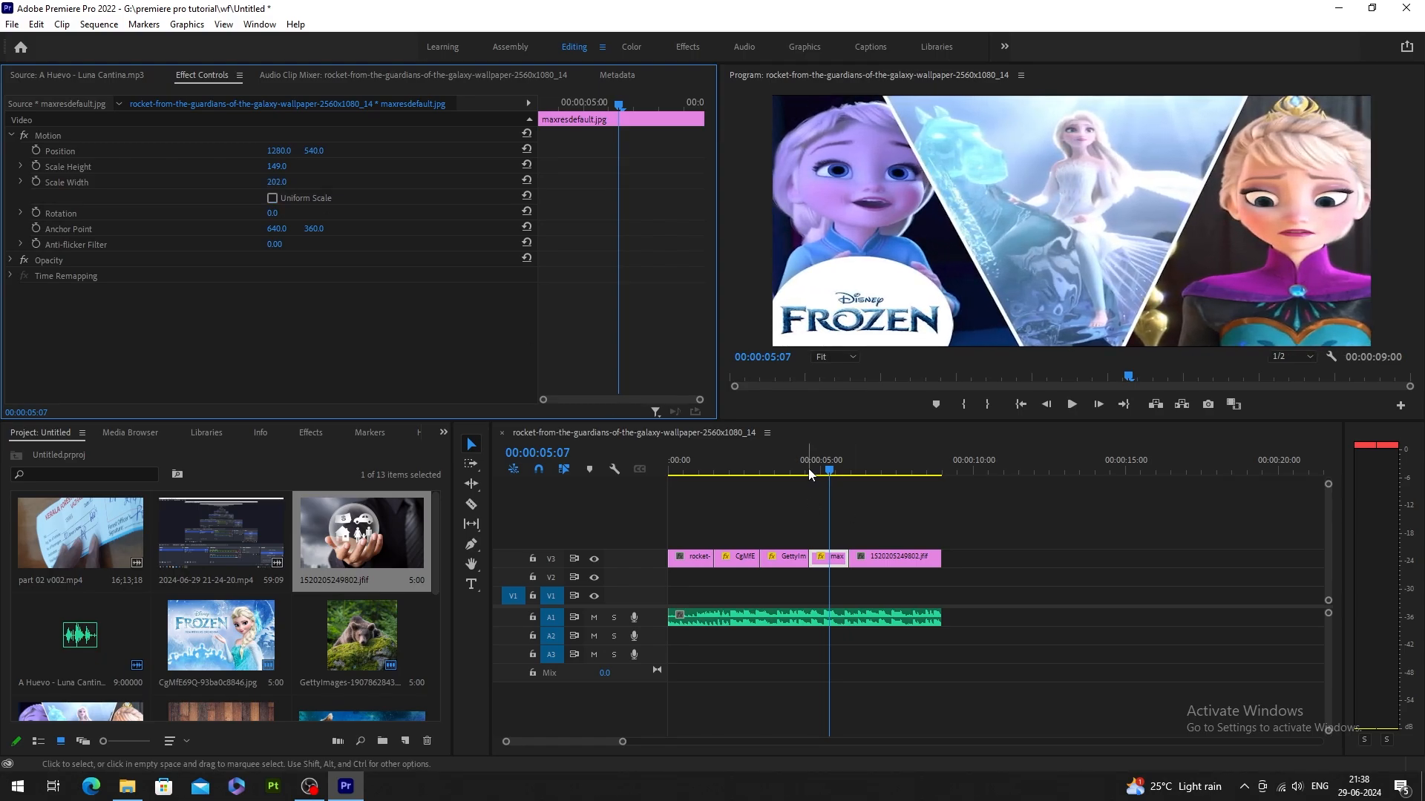
# Stretch 1520205249802.jfif to fill the frame, with scale height 240, uniform scale off and scale width 316.
pyautogui.moveTo(806, 468); pyautogui.dragTo(651, 458)
pyautogui.press('space')
pyautogui.press('space')
pyautogui.click(901, 561)
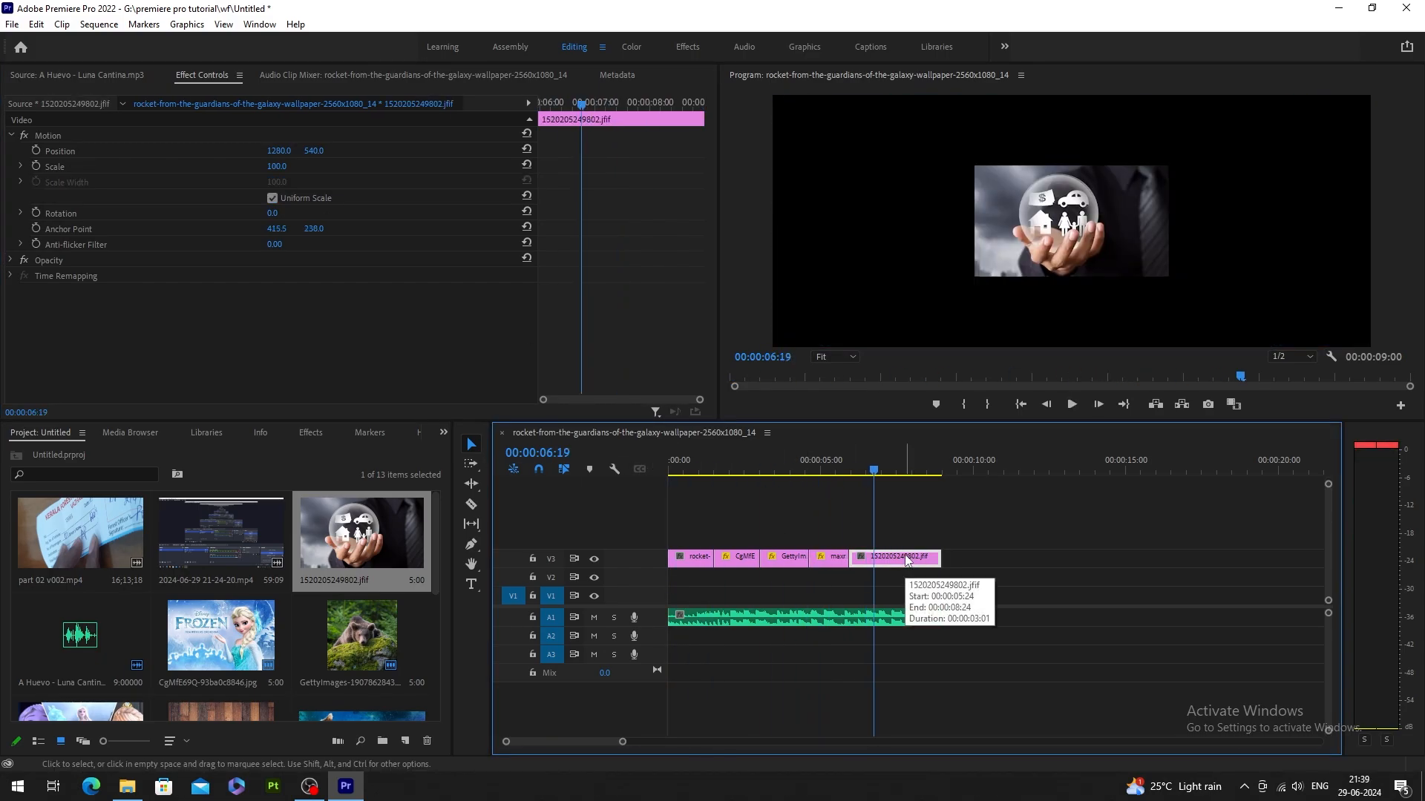
pyautogui.moveTo(276, 166); pyautogui.dragTo(381, 166)
pyautogui.click(272, 198)
pyautogui.moveTo(276, 183); pyautogui.dragTo(437, 183)
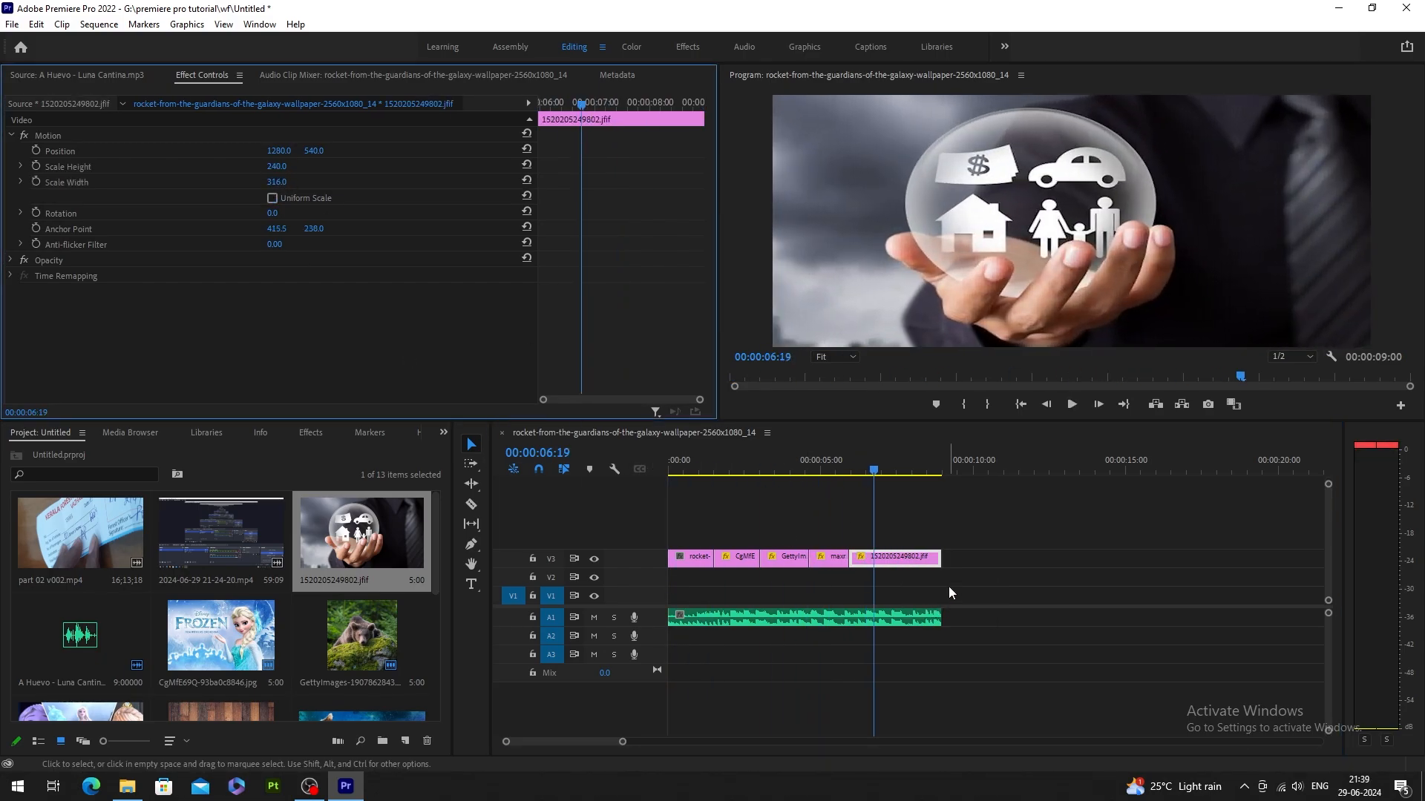
# Deselect the clip and play the sequence from the start to check all the resized images.
pyautogui.click(935, 536)
pyautogui.moveTo(902, 468); pyautogui.dragTo(656, 475)
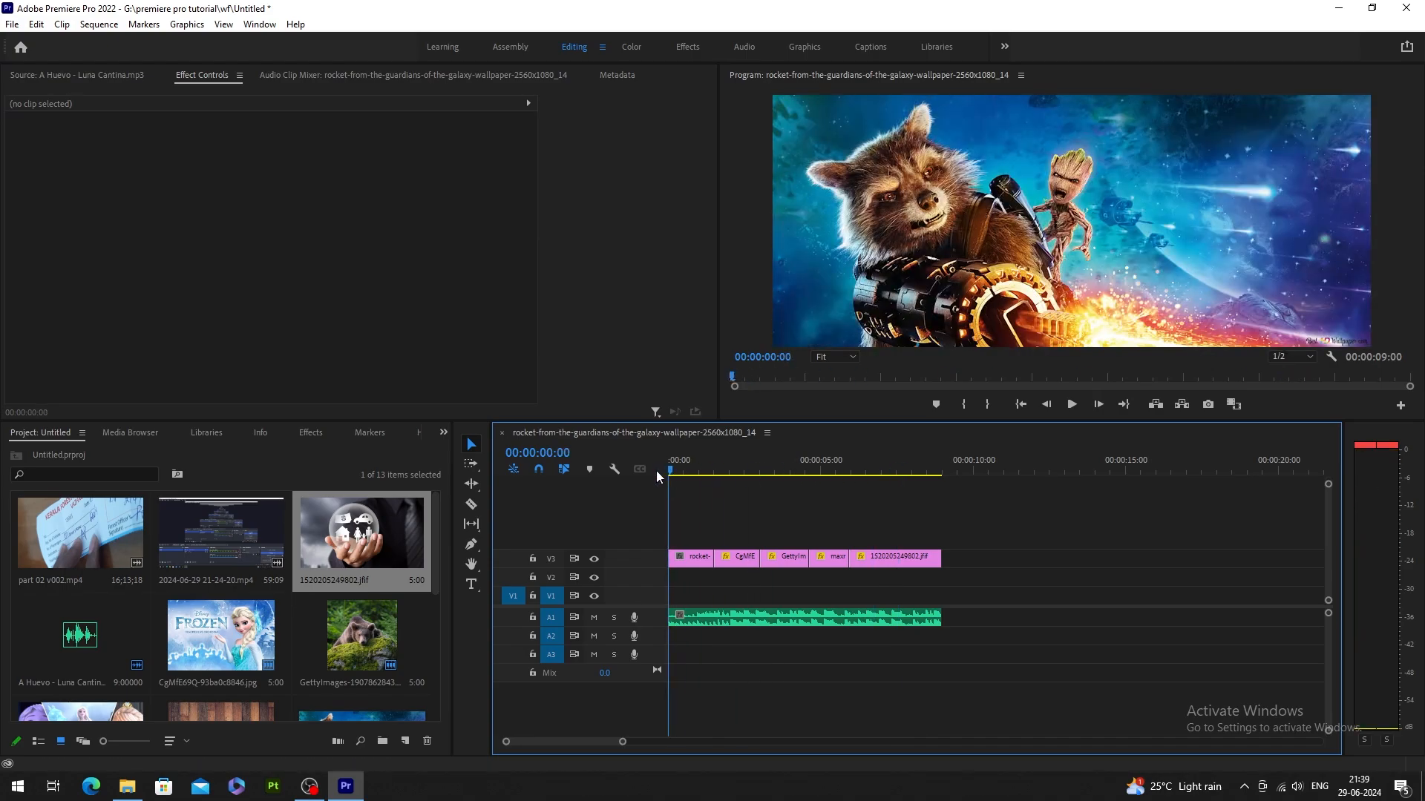
pyautogui.press('space')
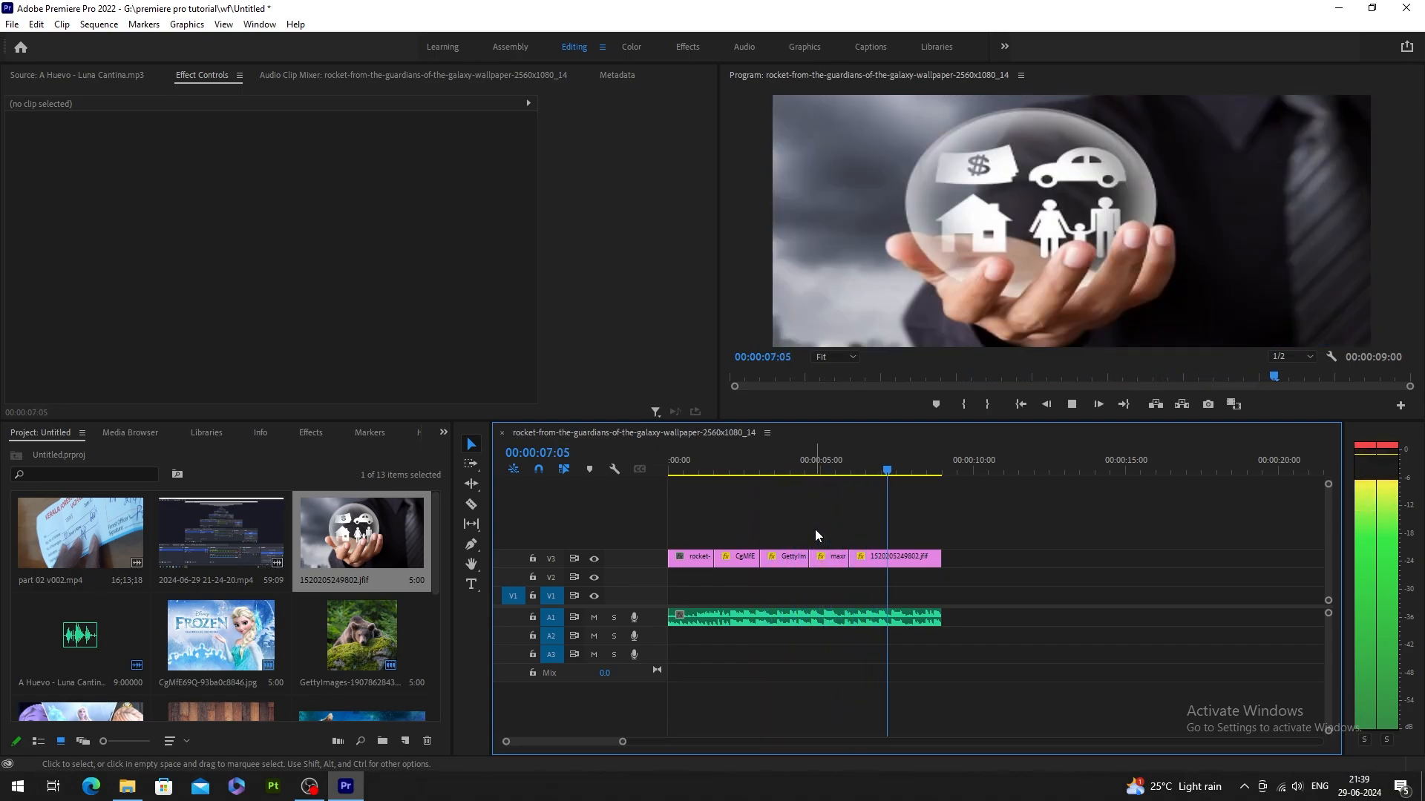
pyautogui.press('space')
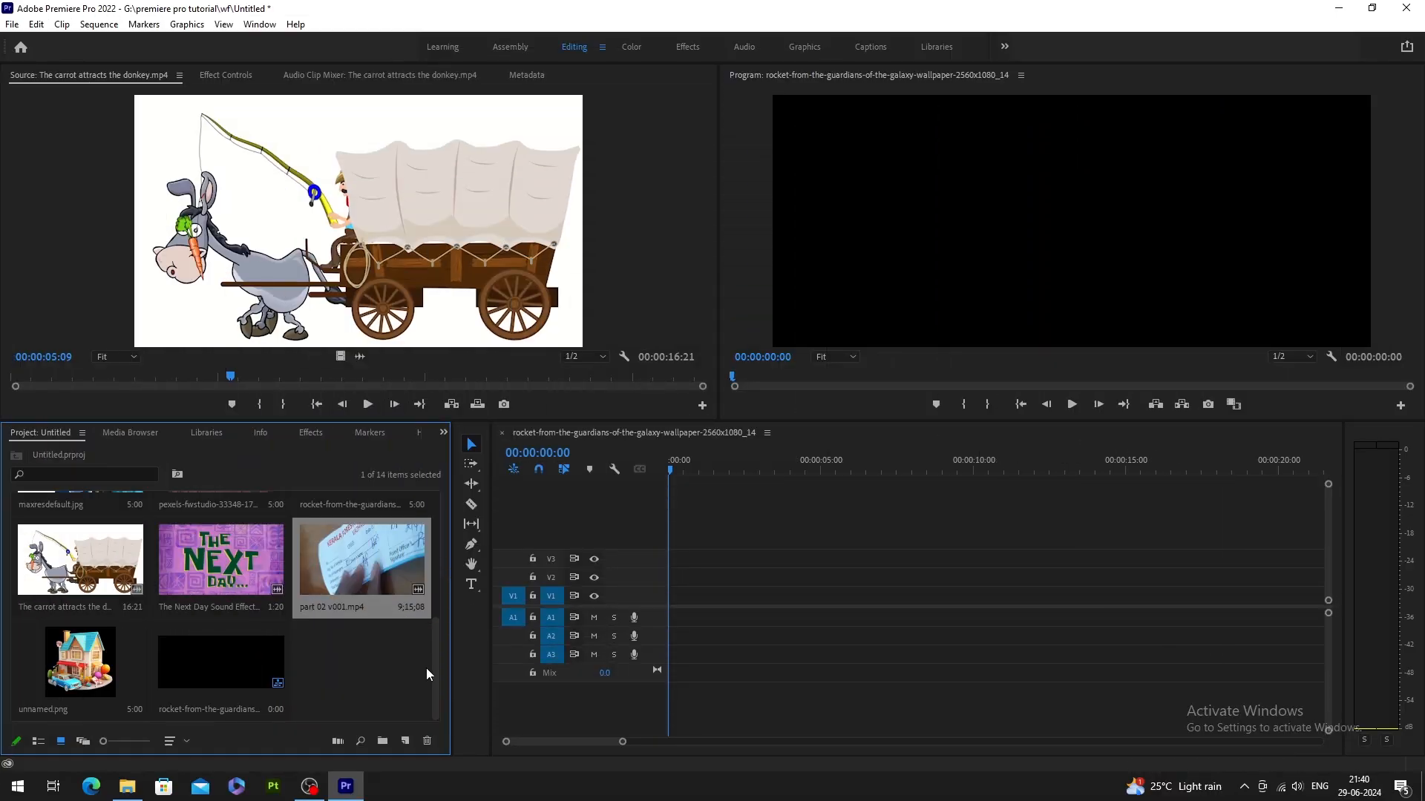
# Load part 02 v001.mp4 from the project into the Source Monitor and play its first seconds.
pyautogui.scroll(1, 436, 673)
pyautogui.moveTo(371, 594); pyautogui.dragTo(415, 254)
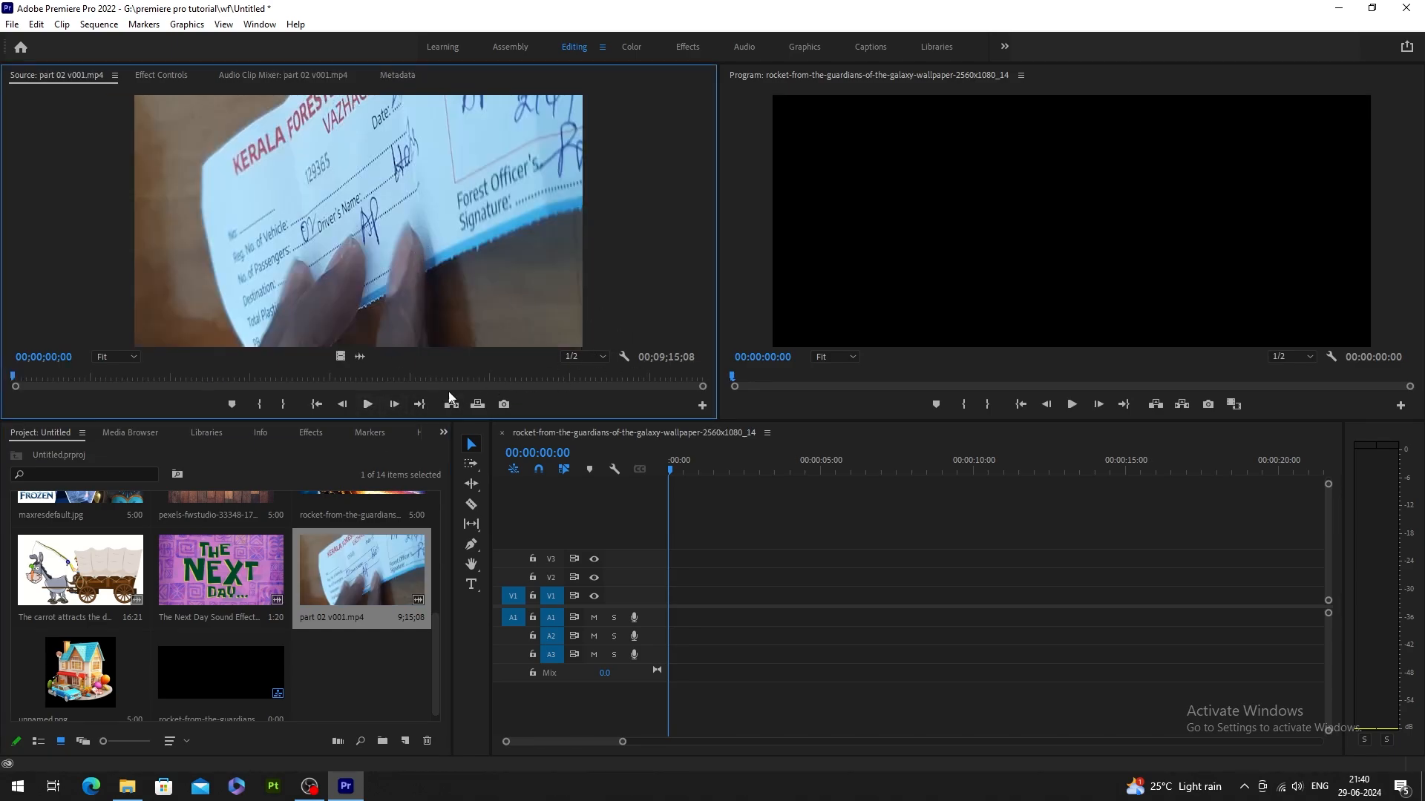
pyautogui.click(369, 405)
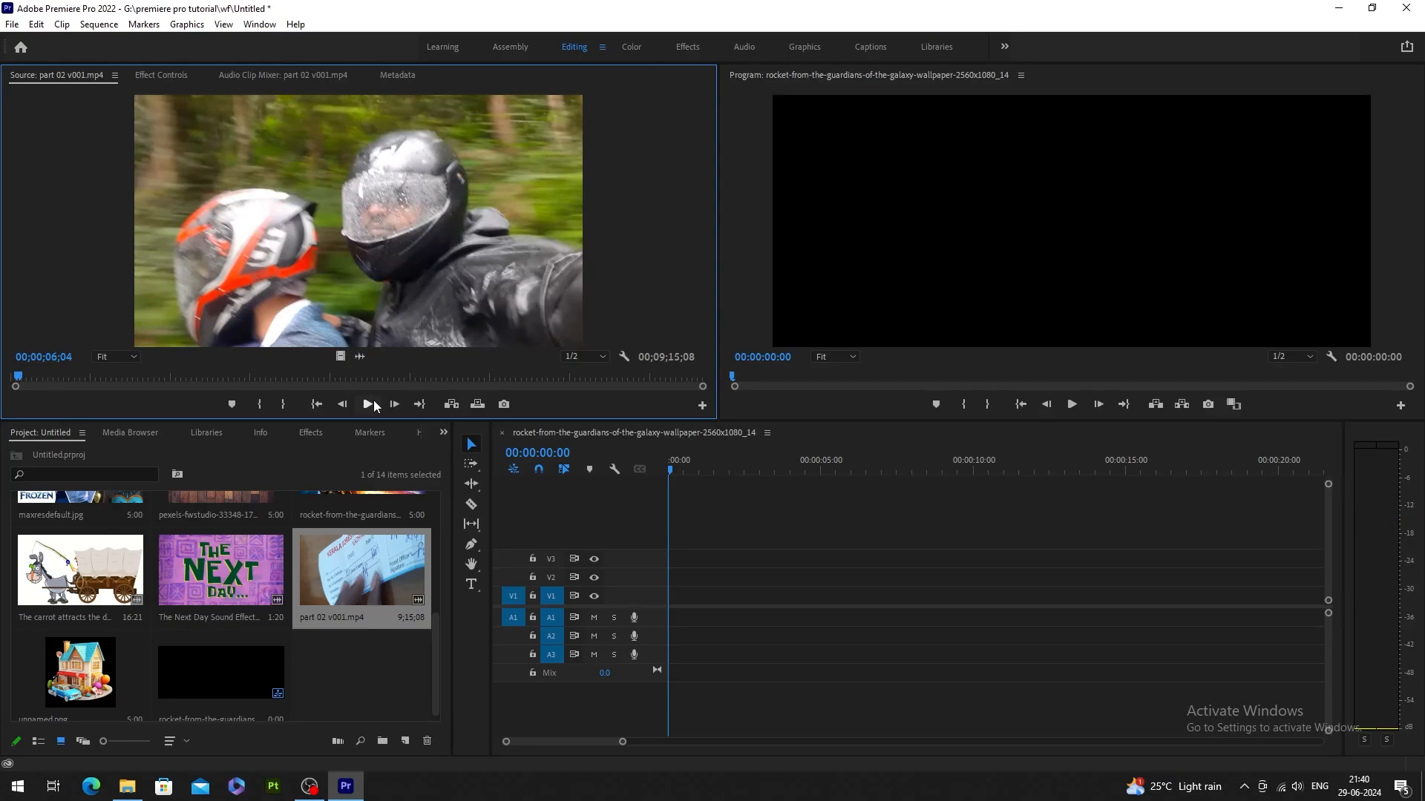
pyautogui.click(373, 401)
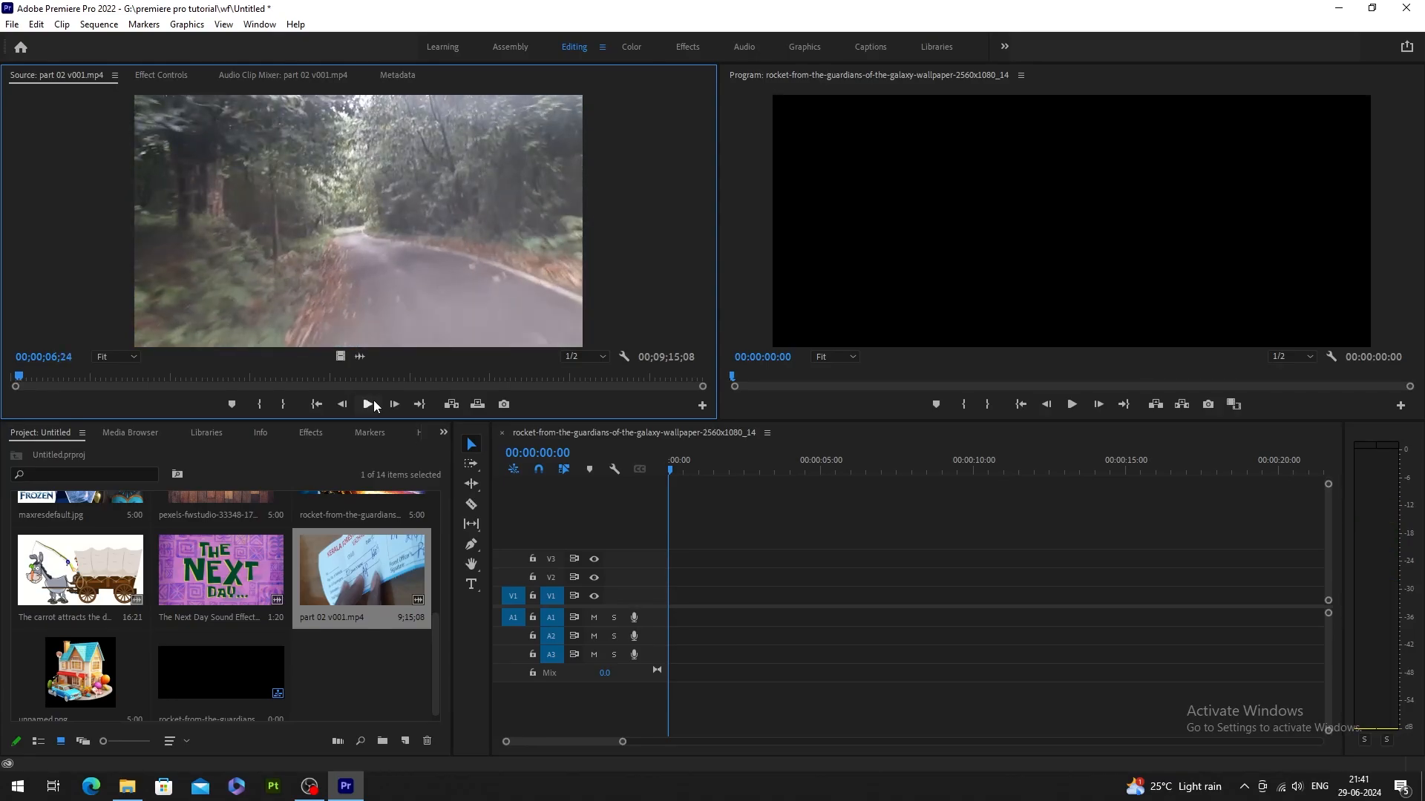
# Step frame by frame to the start of the helmet riders shot in part 02 v001.mp4 and mark the In point at 00;00;03;28.
pyautogui.press('Left')
pyautogui.press('Left')
pyautogui.press('Left')
pyautogui.press('Left')
pyautogui.press('Left')
pyautogui.press('Left')
pyautogui.press('Left')
pyautogui.press('Left')
pyautogui.press('Left')
pyautogui.press('Left')
pyautogui.press('Left')
pyautogui.press('Left')
pyautogui.press('Left')
pyautogui.press('Left')
pyautogui.press('Left')
pyautogui.press('Left')
pyautogui.press('Left')
pyautogui.press('Left')
pyautogui.press('Left')
pyautogui.press('Left')
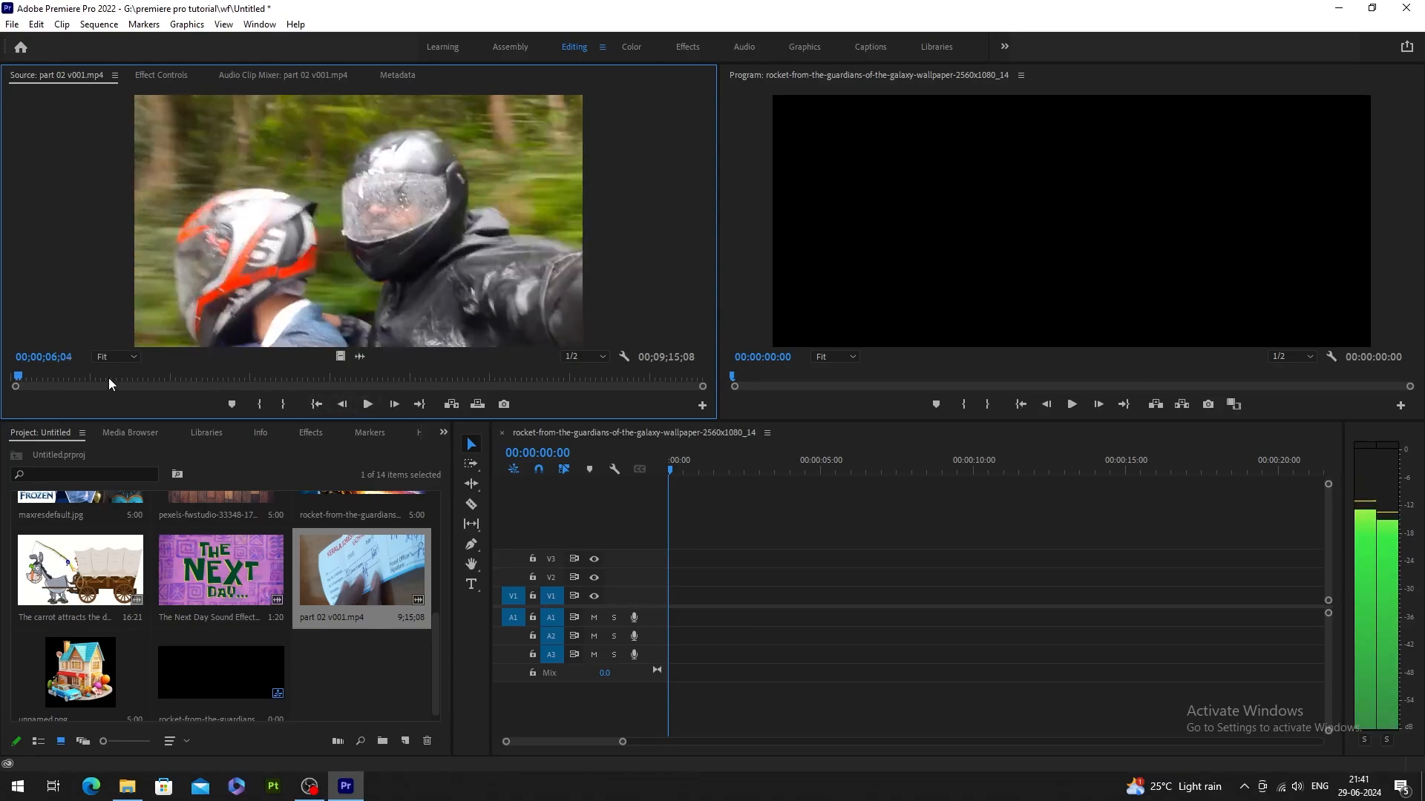
pyautogui.press('Left')
pyautogui.press('Left')
pyautogui.press('Left')
pyautogui.press('Left')
pyautogui.press('Left')
pyautogui.press('Left')
pyautogui.press('Left')
pyautogui.press('Left')
pyautogui.press('Left')
pyautogui.press('Left')
pyautogui.press('Left')
pyautogui.press('Left')
pyautogui.press('Left')
pyautogui.press('Left')
pyautogui.press('Left')
pyautogui.press('Left')
pyautogui.press('Left')
pyautogui.press('Left')
pyautogui.press('Left')
pyautogui.press('Left')
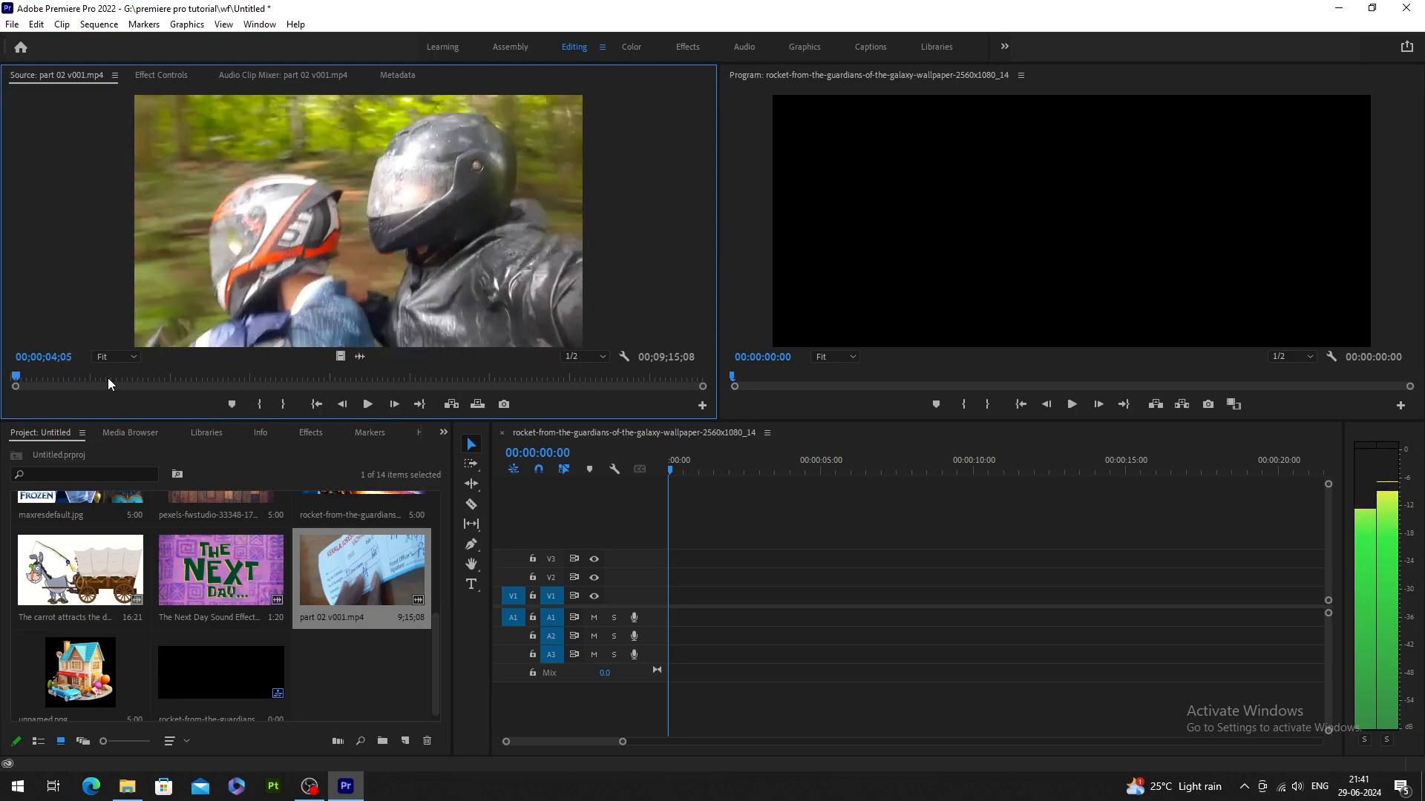
pyautogui.press('Left')
pyautogui.press('Left')
pyautogui.press('Left')
pyautogui.press('Left')
pyautogui.press('Left')
pyautogui.press('Left')
pyautogui.press('Left')
pyautogui.press('Left')
pyautogui.press('Left')
pyautogui.press('Left')
pyautogui.press('Left')
pyautogui.press('Left')
pyautogui.press('Left')
pyautogui.press('Left')
pyautogui.press('Left')
pyautogui.press('Left')
pyautogui.press('Left')
pyautogui.press('Left')
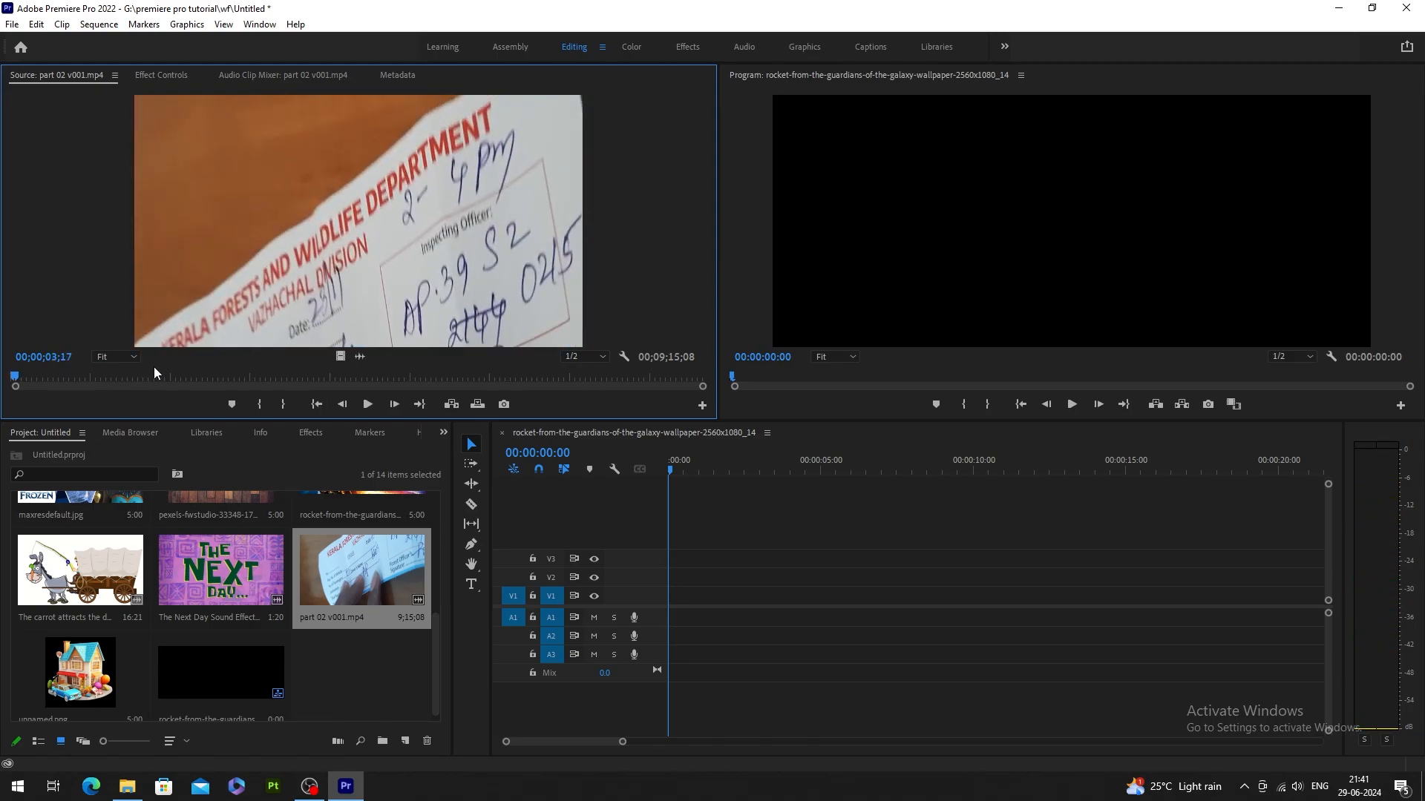
pyautogui.press('Right')
pyautogui.press('Right')
pyautogui.press('Right')
pyautogui.press('Right')
pyautogui.press('Right')
pyautogui.press('Right')
pyautogui.press('Right')
pyautogui.press('Right')
pyautogui.press('Right')
pyautogui.press('Right')
pyautogui.press('Right')
pyautogui.press('Right')
pyautogui.press('Right')
pyautogui.press('Right')
pyautogui.press('Right')
pyautogui.press('Right')
pyautogui.press('Right')
pyautogui.press('Right')
pyautogui.press('Right')
pyautogui.press('Right')
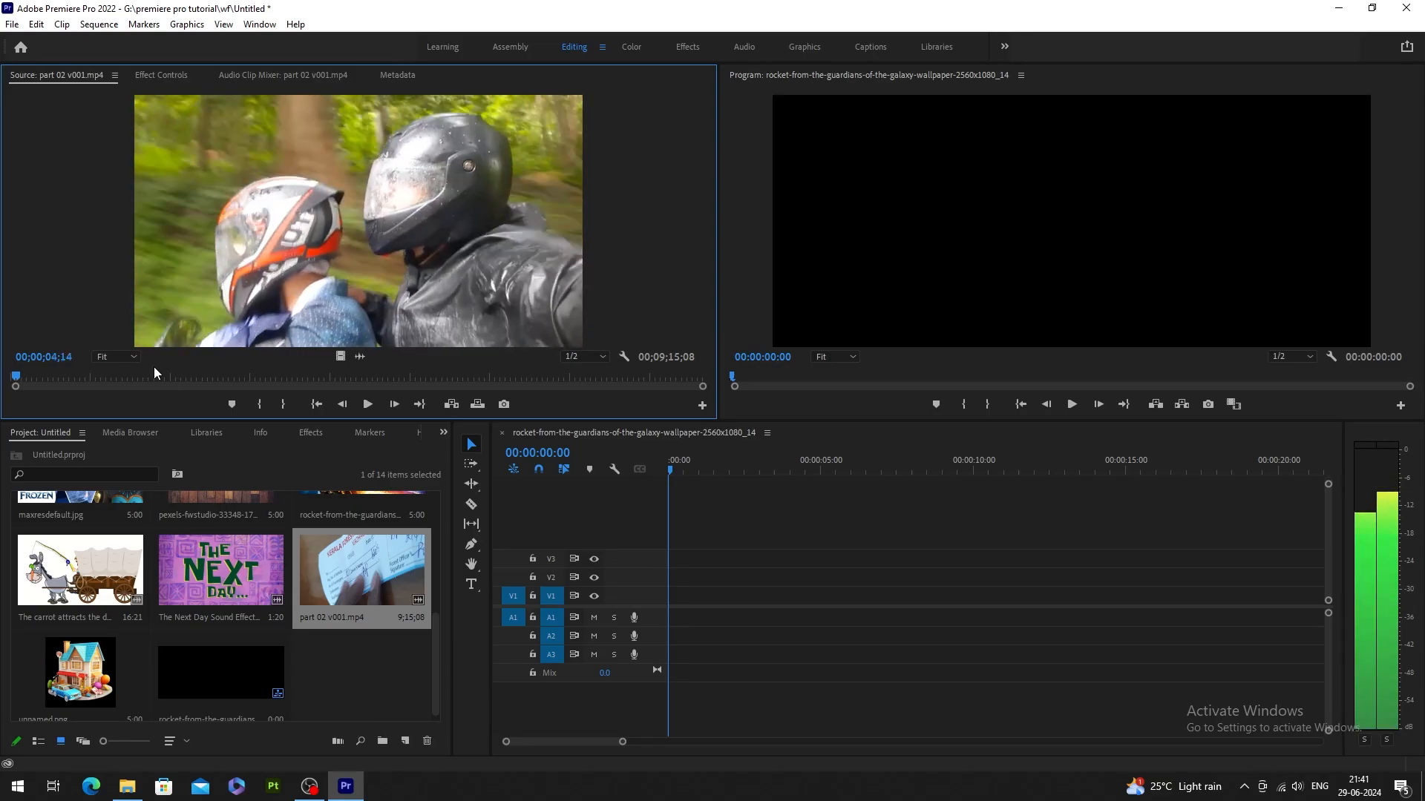
pyautogui.press('Left')
pyautogui.press('Left')
pyautogui.press('Left')
pyautogui.press('Left')
pyautogui.press('Left')
pyautogui.press('Left')
pyautogui.press('Left')
pyautogui.press('Left')
pyautogui.press('Left')
pyautogui.press('Left')
pyautogui.press('Left')
pyautogui.press('Left')
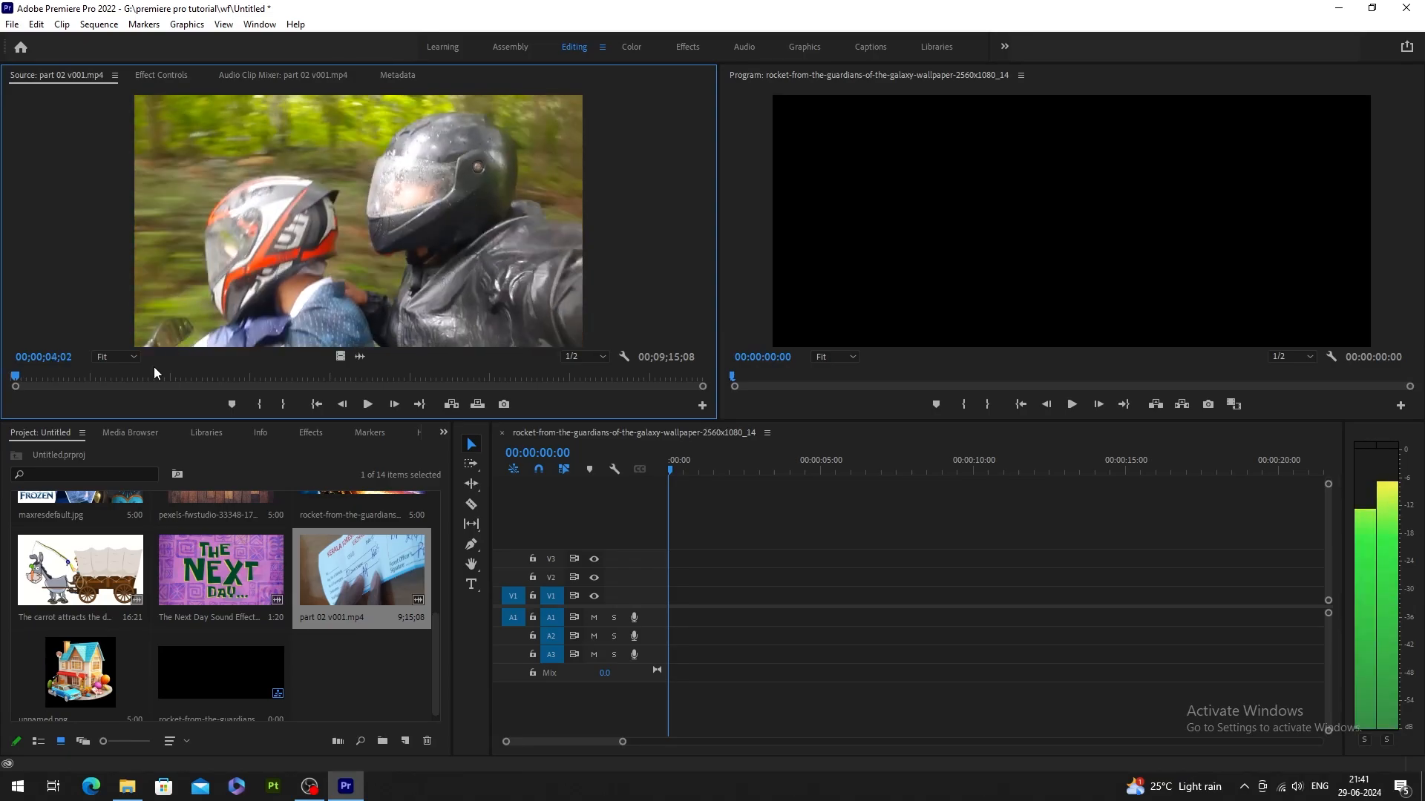
pyautogui.press('Left')
pyautogui.press('Left')
pyautogui.press('Left')
pyautogui.press('Left')
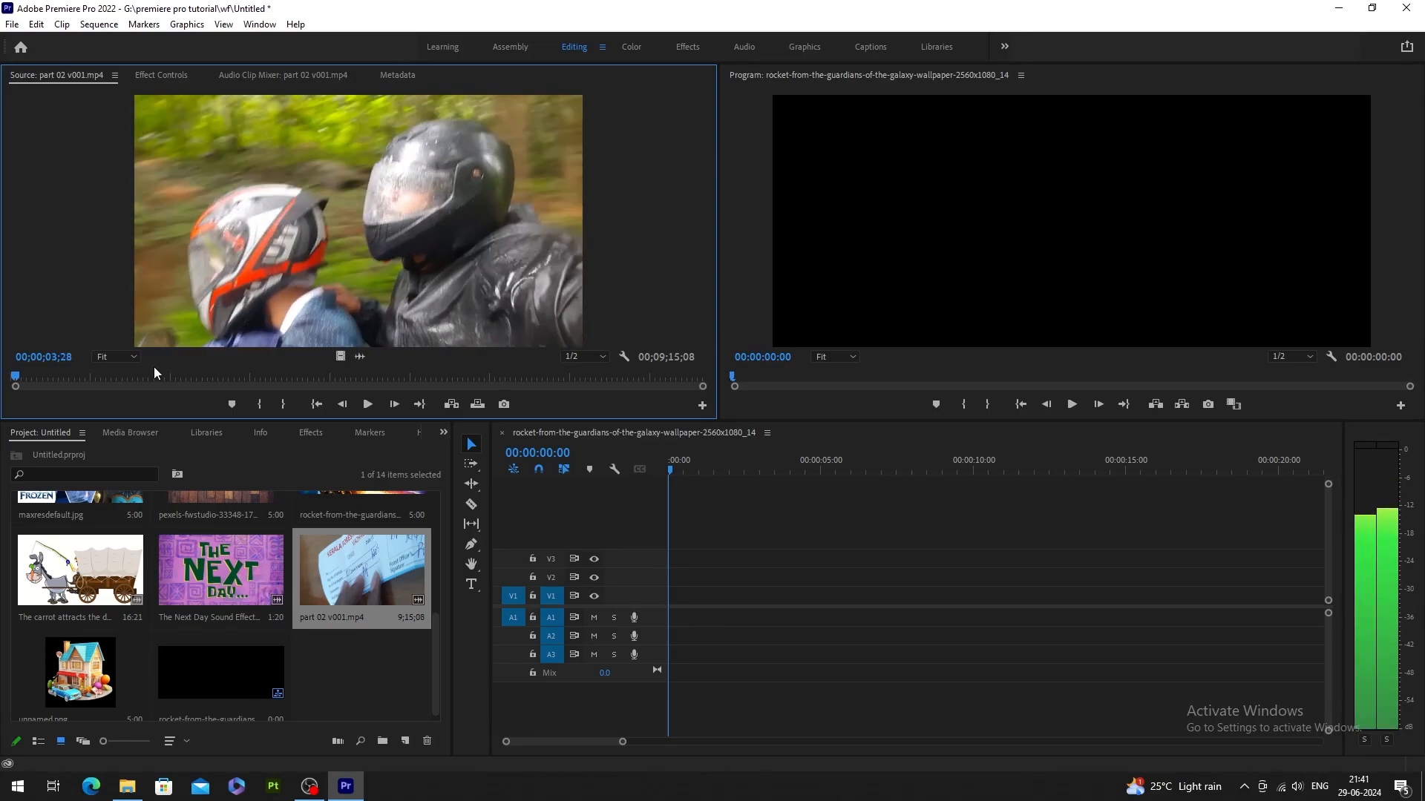
pyautogui.press('Left')
pyautogui.press('Right')
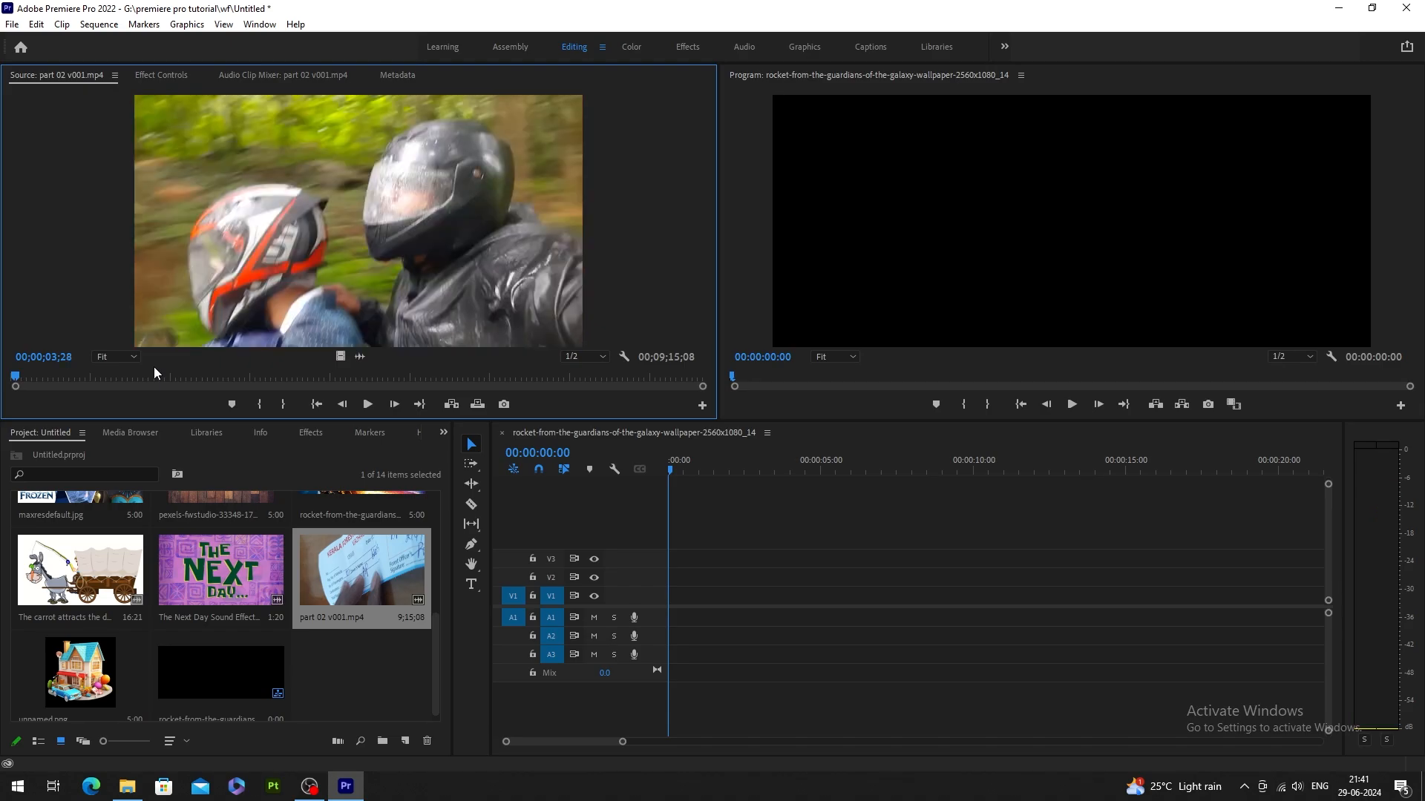
pyautogui.press('i')
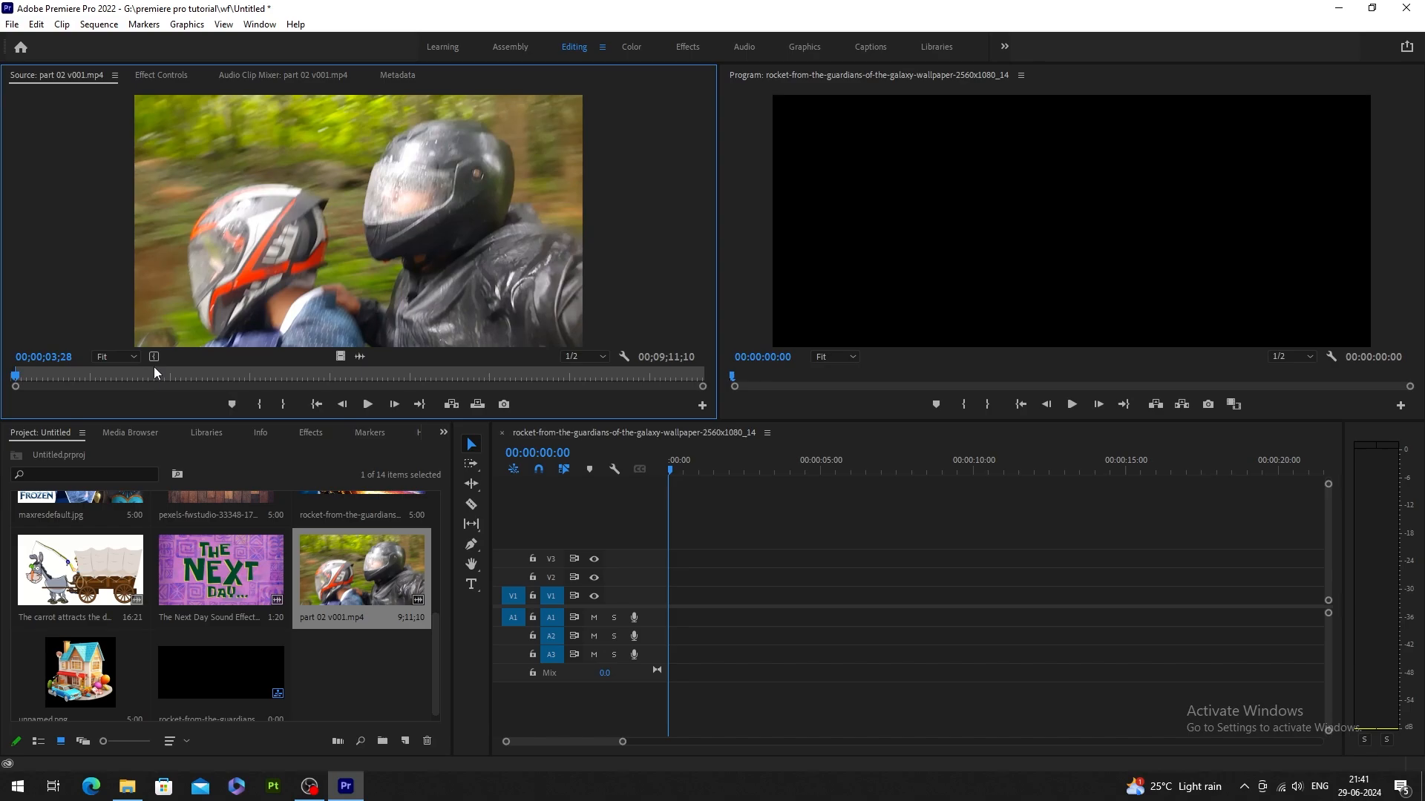
# Play on to the end of the helmet riders shot, step back, and mark the Out point at 00;00;06;10.
pyautogui.press('space')
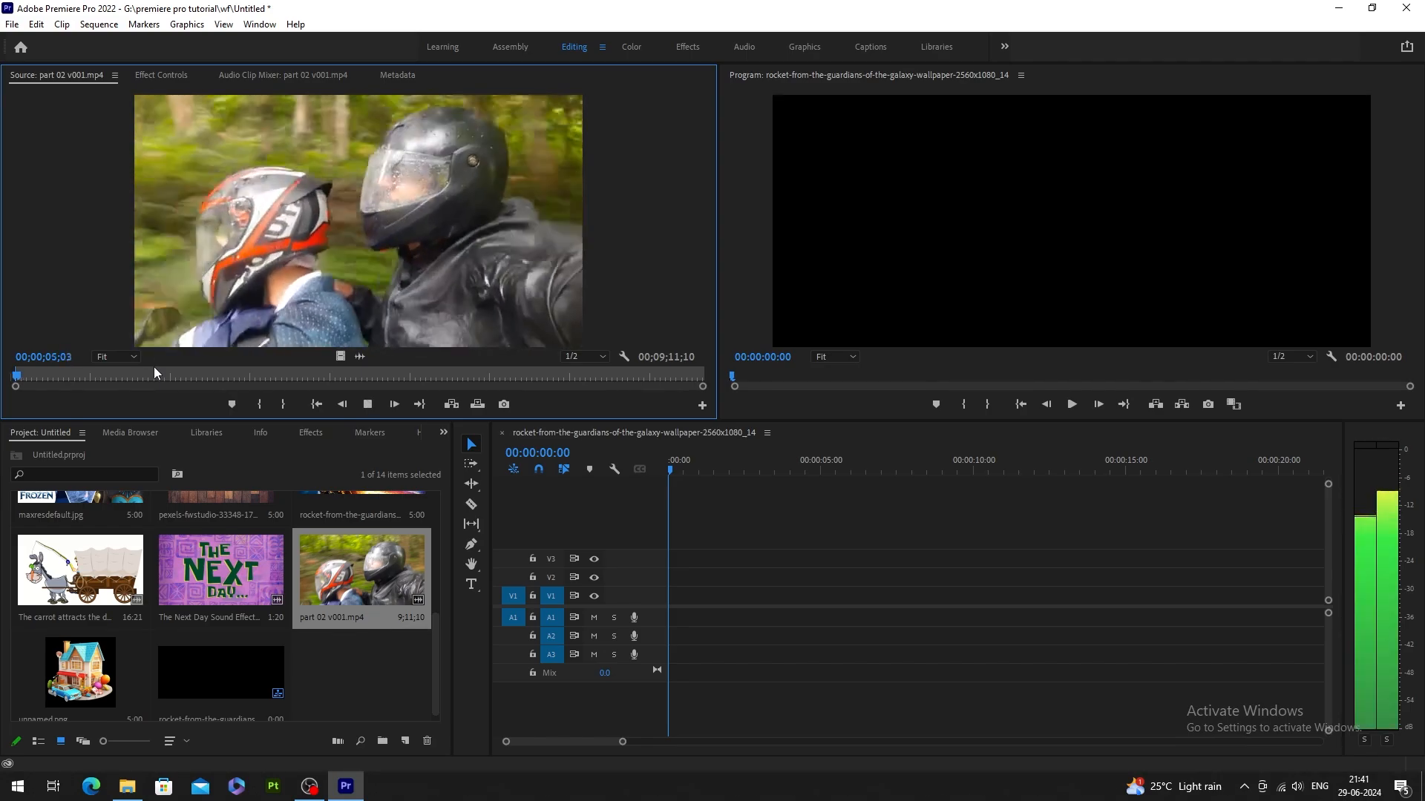
pyautogui.press('space')
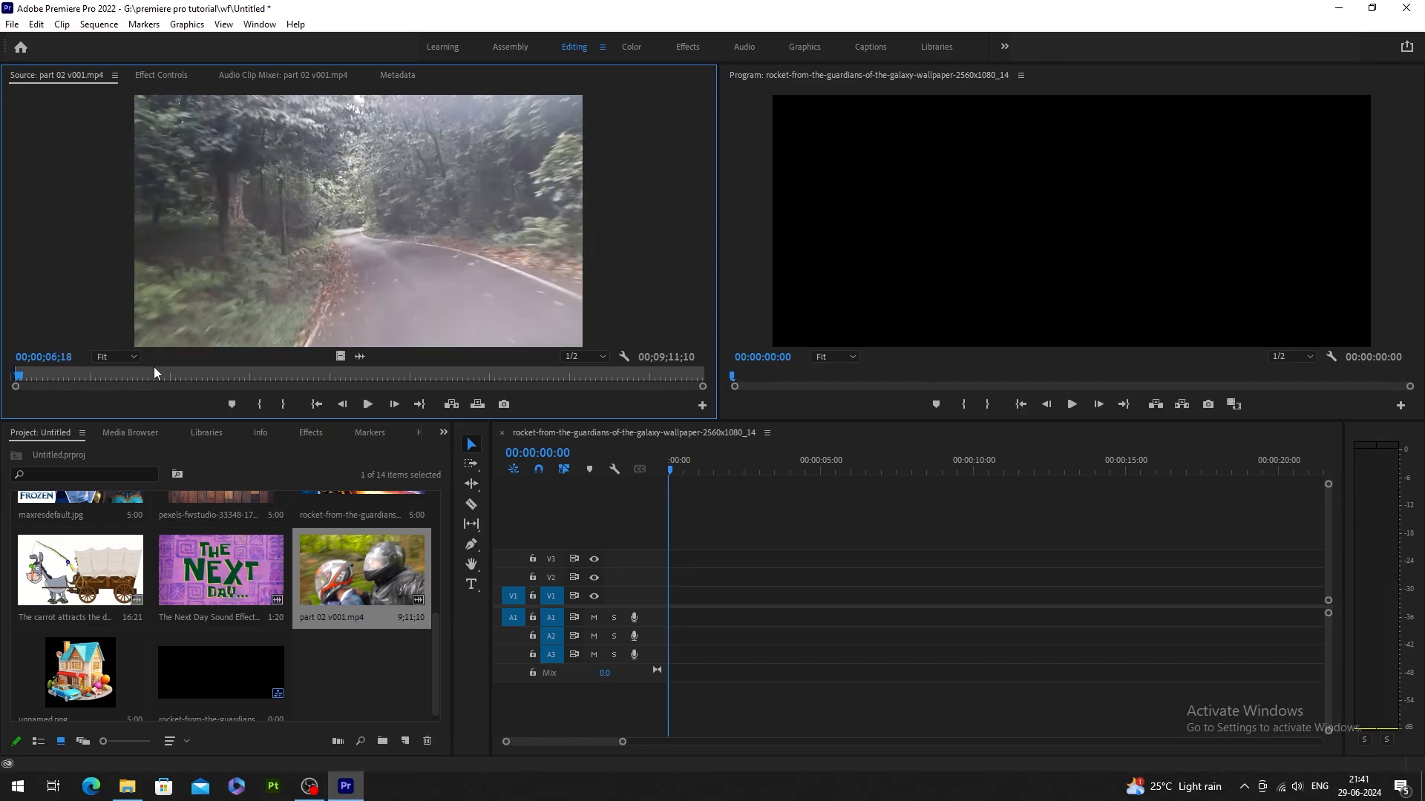
pyautogui.press('Left')
pyautogui.press('Left')
pyautogui.press('Left')
pyautogui.press('Left')
pyautogui.press('Left')
pyautogui.press('Left')
pyautogui.press('Left')
pyautogui.press('Left')
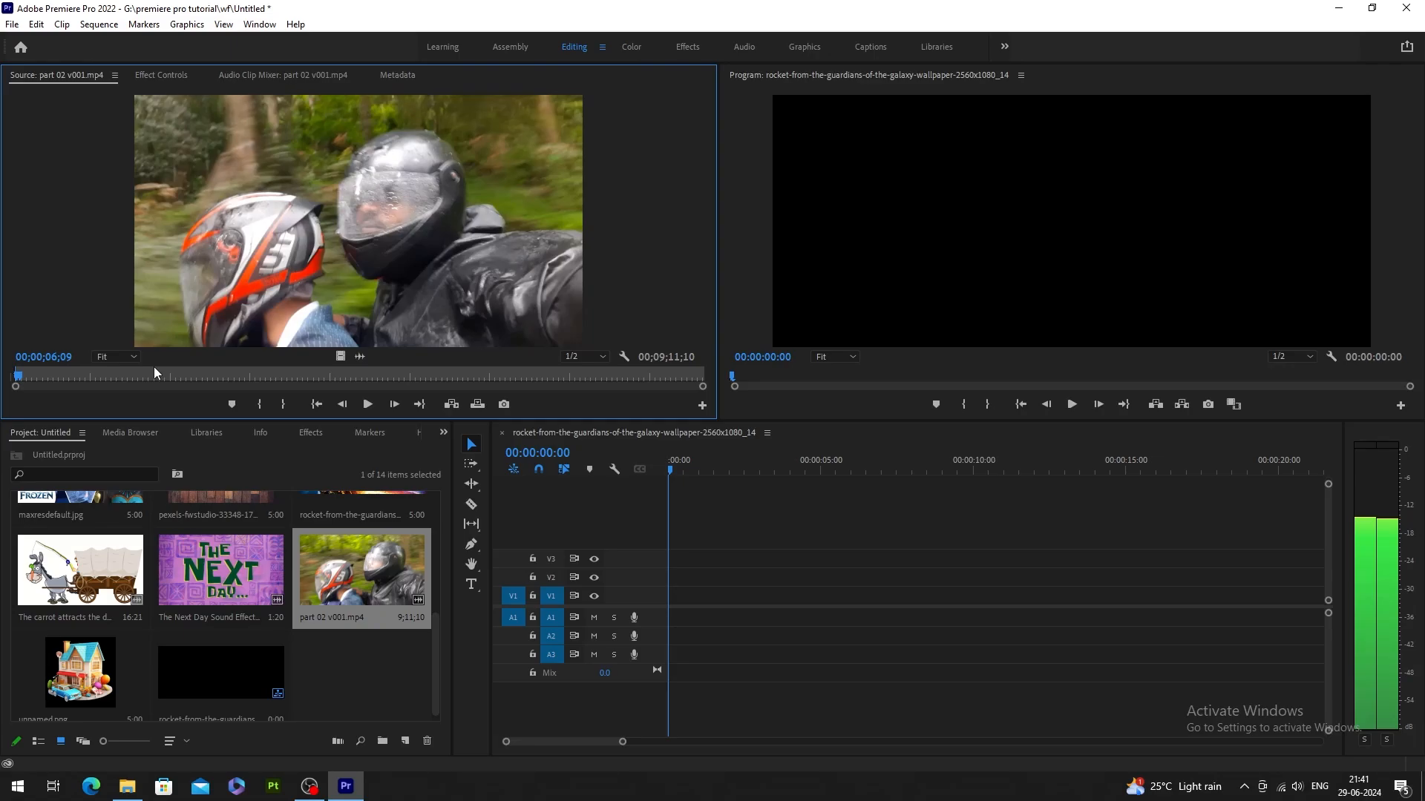
pyautogui.press('Right')
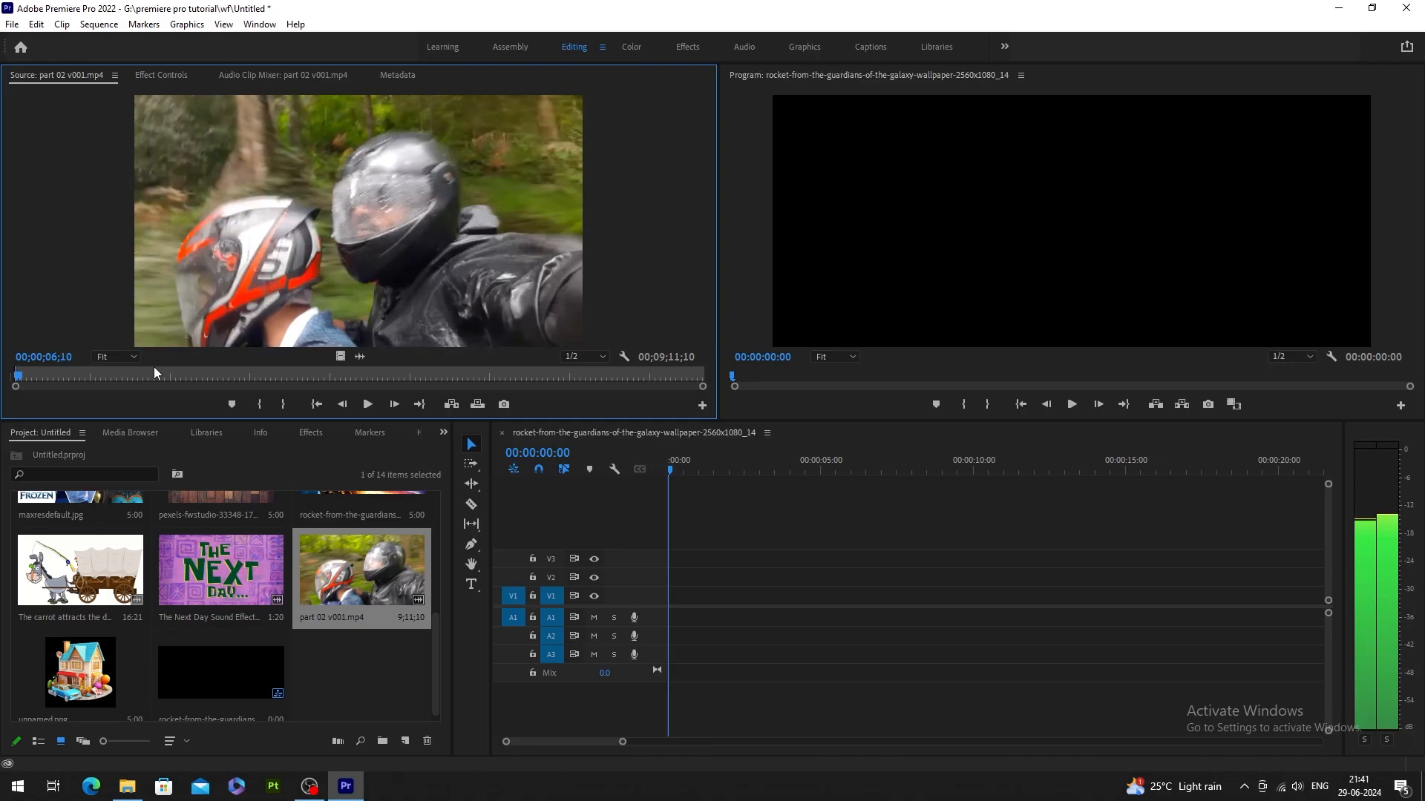
pyautogui.press('Right')
pyautogui.press('Left')
pyautogui.press('o')
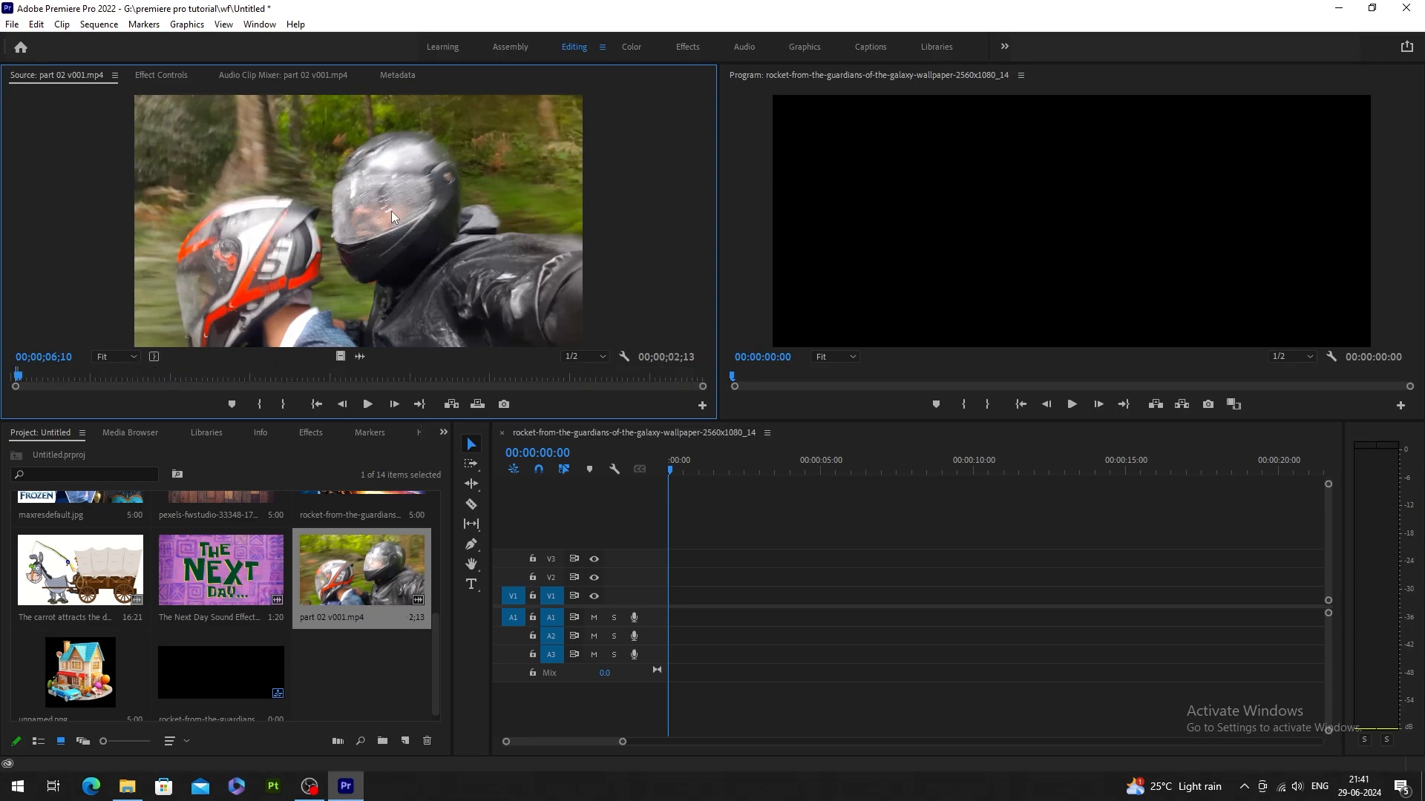
# Place the marked part 02 v001.mp4 section on V1 and A1 at about 2.8 seconds, keeping the existing sequence settings, and play it.
pyautogui.moveTo(391, 211); pyautogui.dragTo(750, 596)
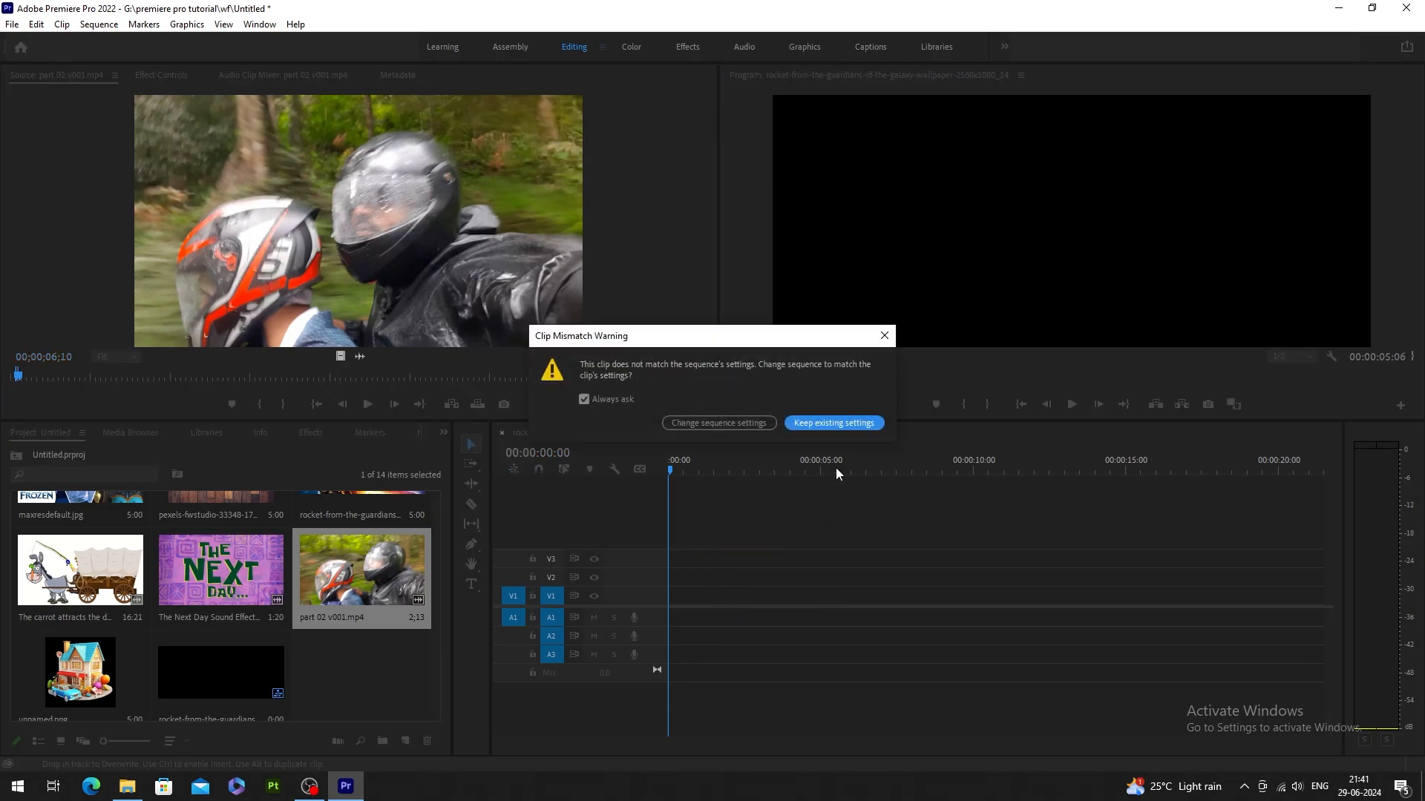
pyautogui.click(831, 421)
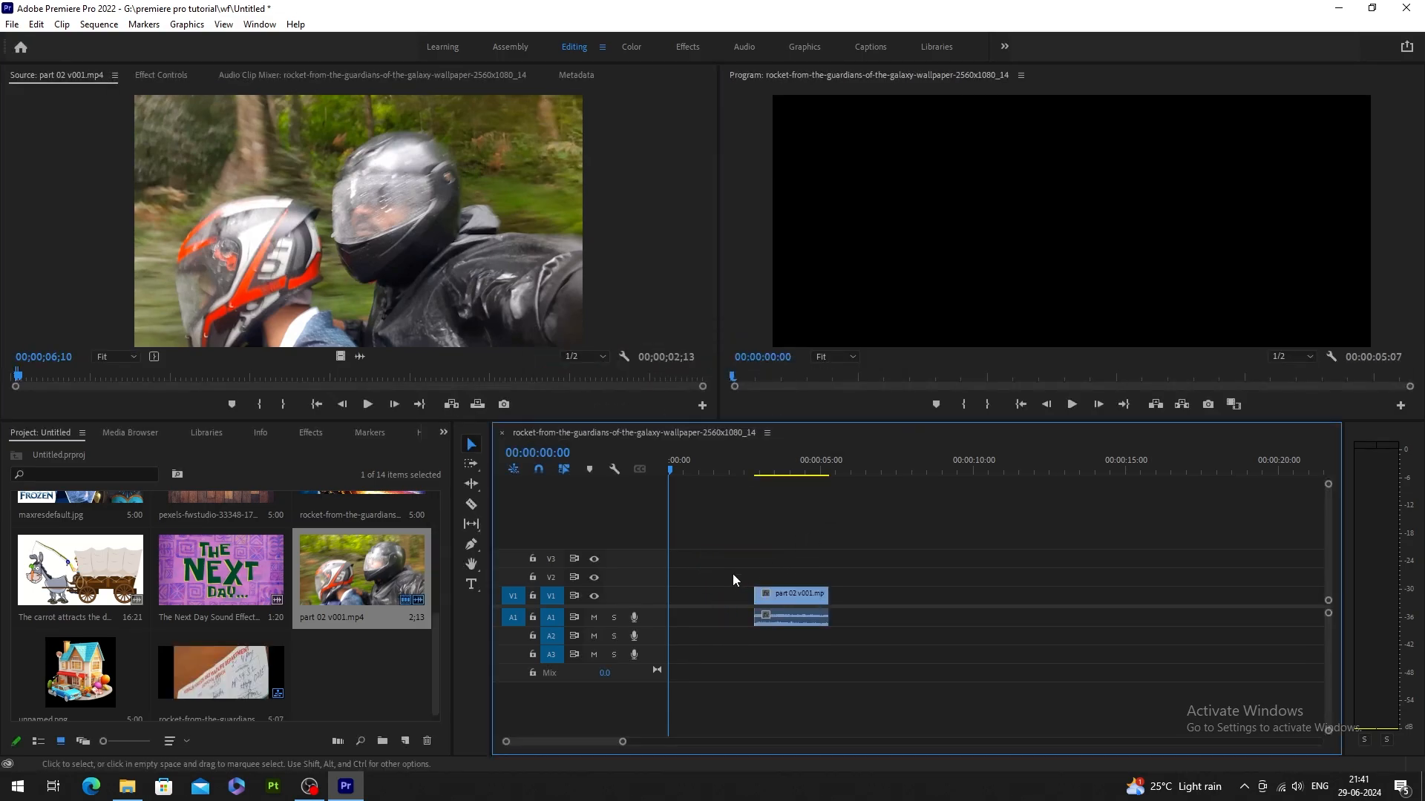
pyautogui.click(795, 471)
pyautogui.press('space')
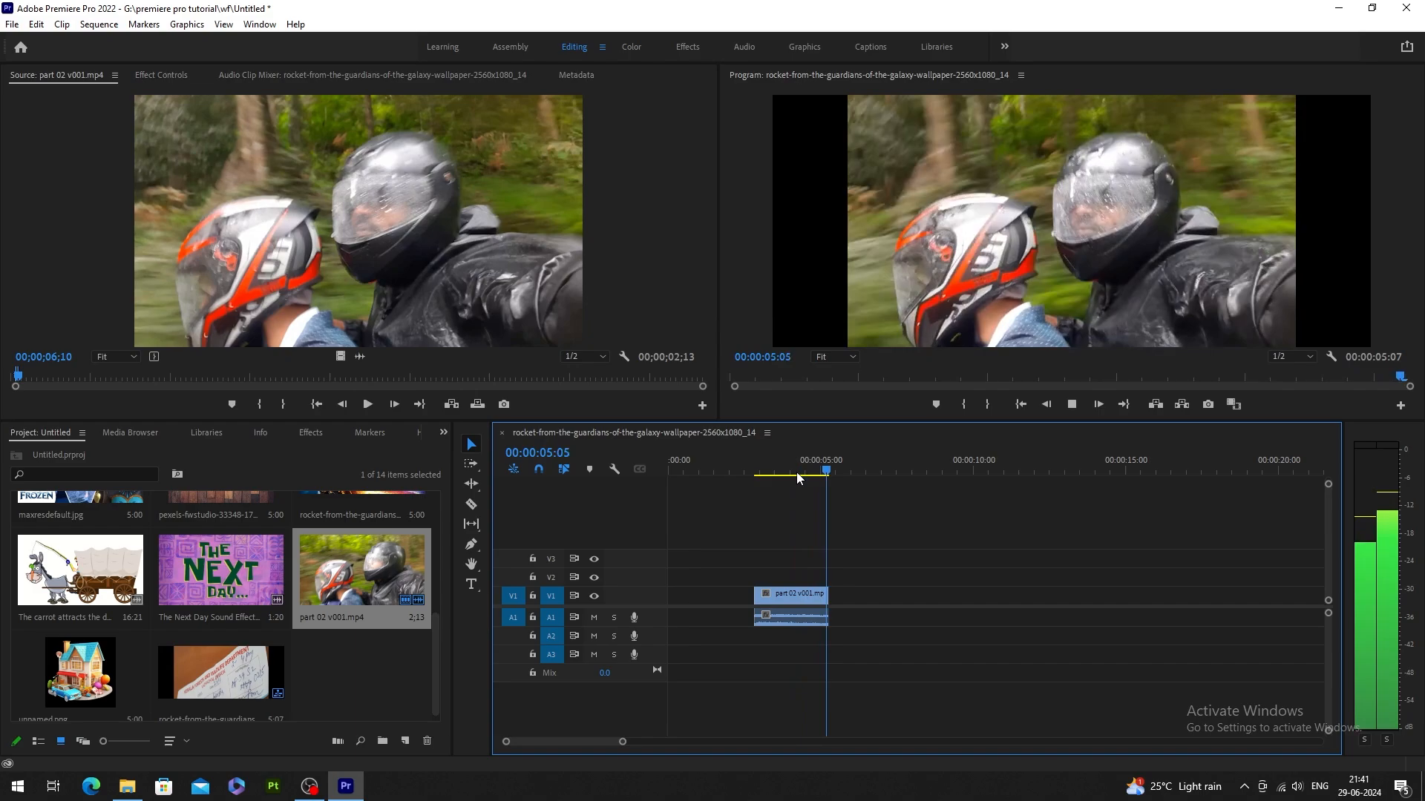
# Ripple-delete the empty gap before the part 02 v001.mp4 clip and play the start of the sequence.
pyautogui.press('space')
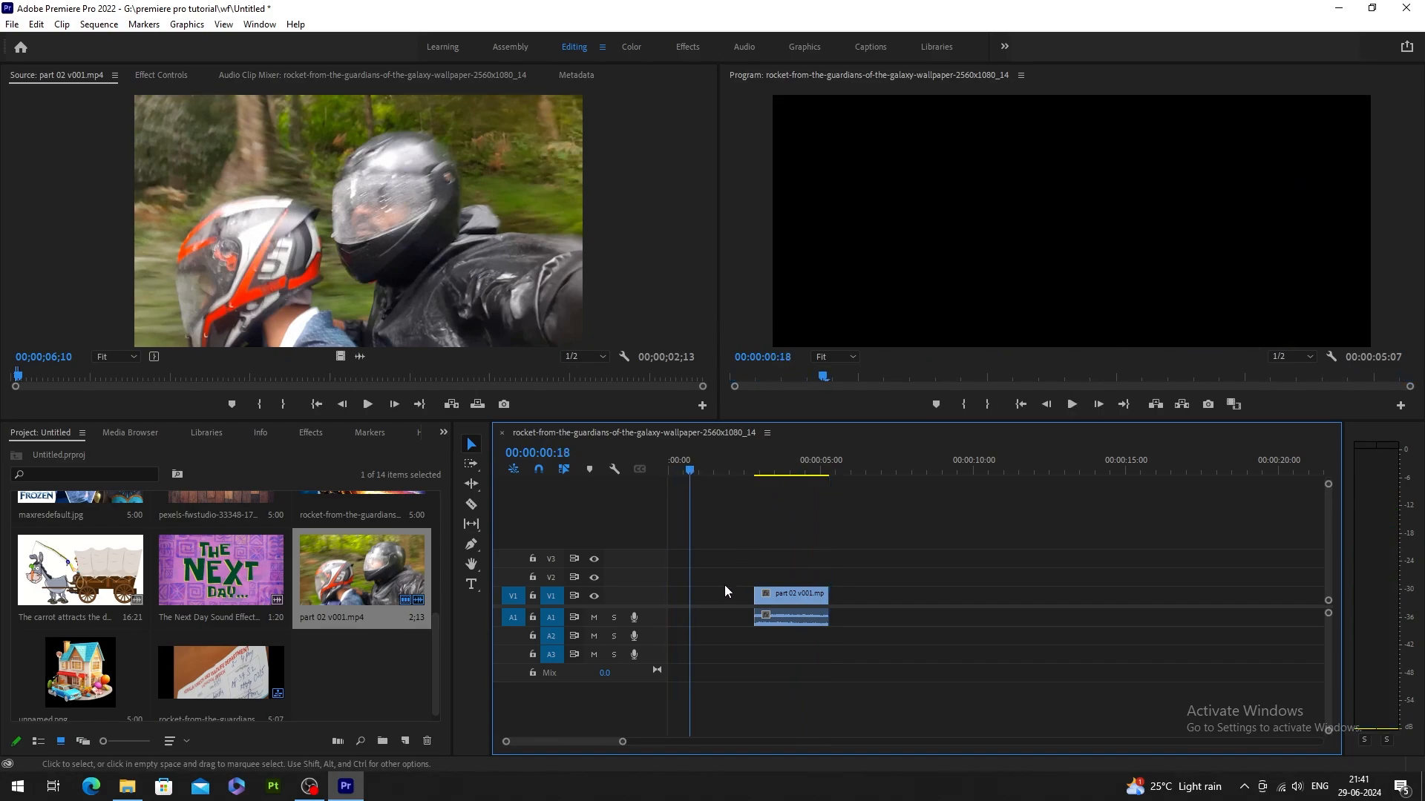
pyautogui.click(709, 601)
pyautogui.rightClick(706, 599)
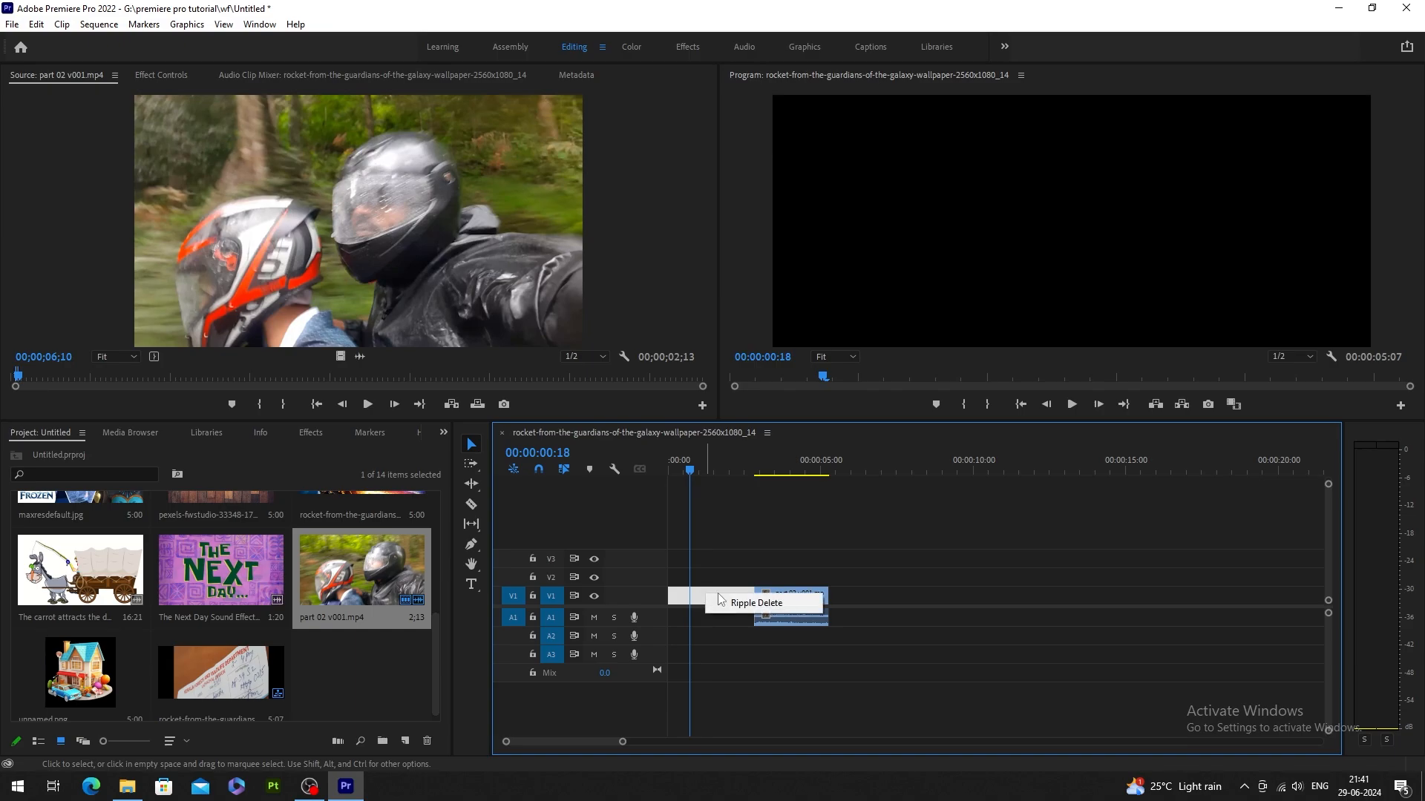
pyautogui.click(742, 602)
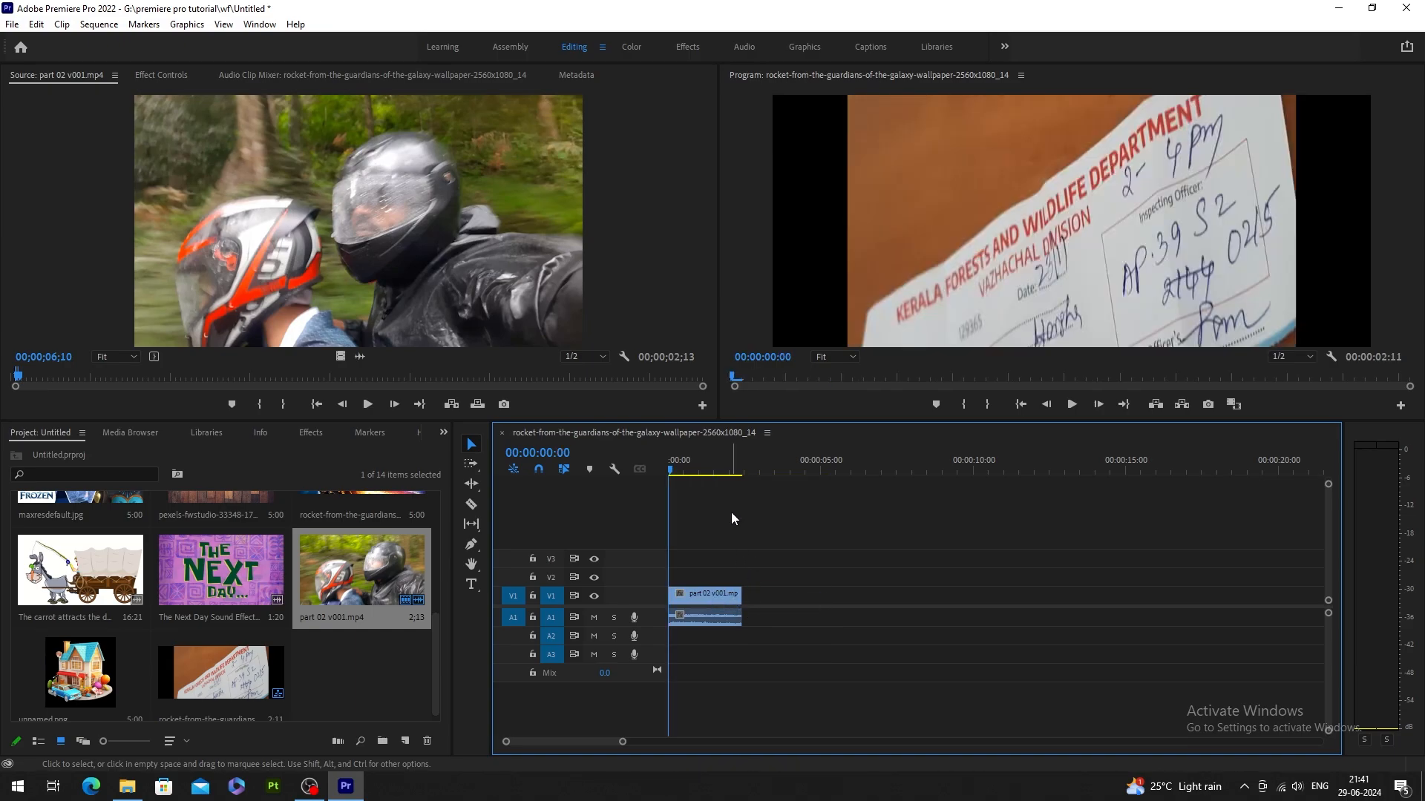
pyautogui.press('space')
pyautogui.press('space')
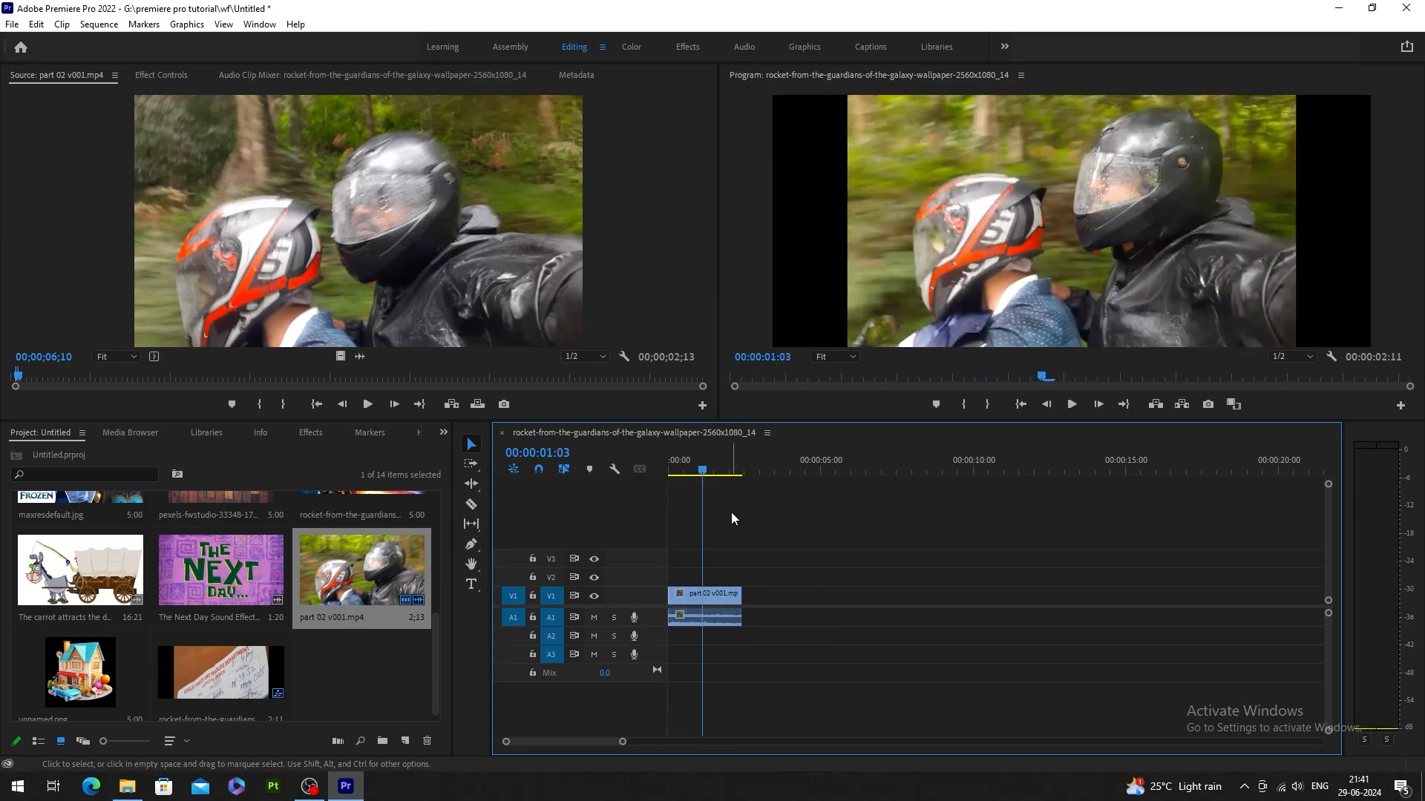
pyautogui.press('Home')
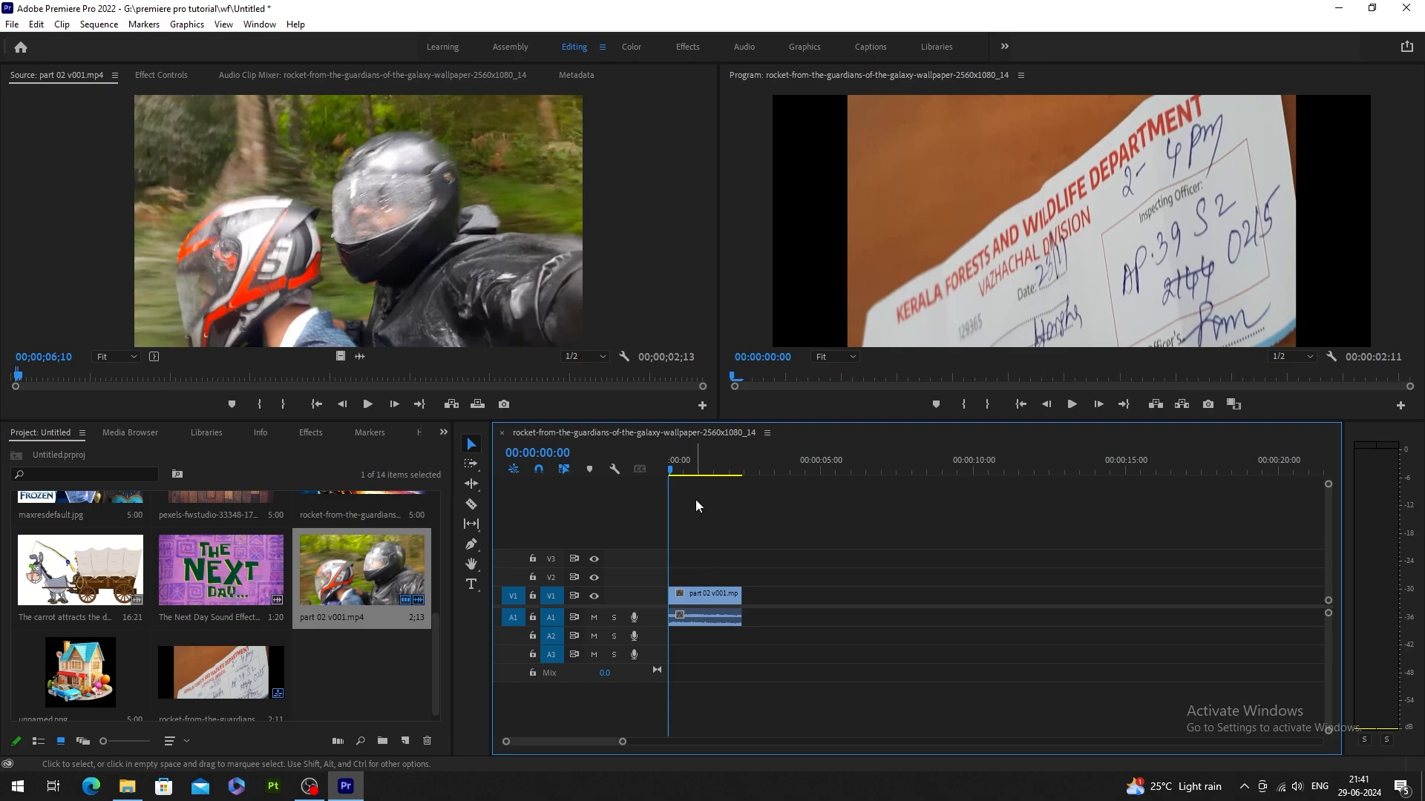
# Cut the part 02 v001.mp4 clip at 00:00:00:01, delete its stray first frame, and ripple-delete the gap left on V1 and A1.
pyautogui.press('\\')
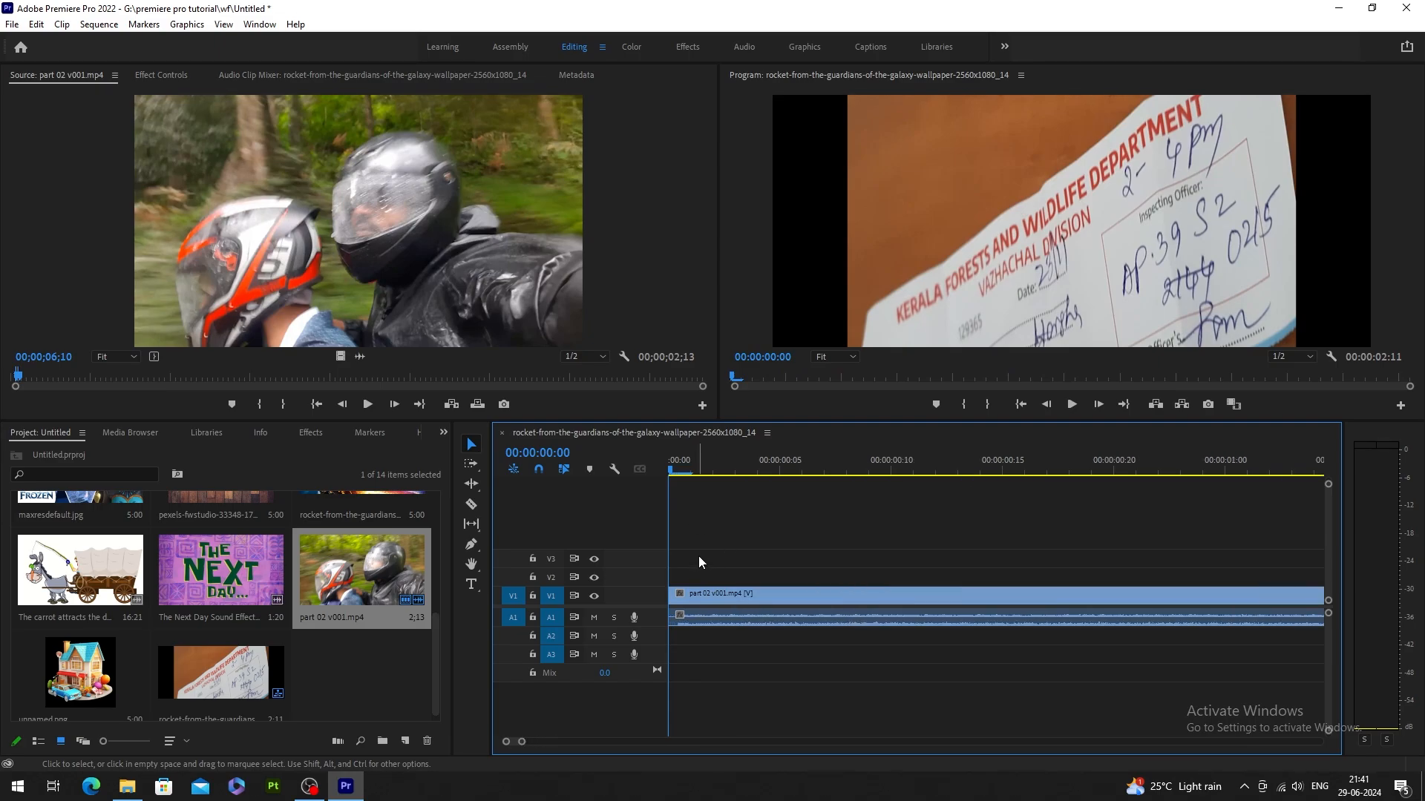
pyautogui.press('Right')
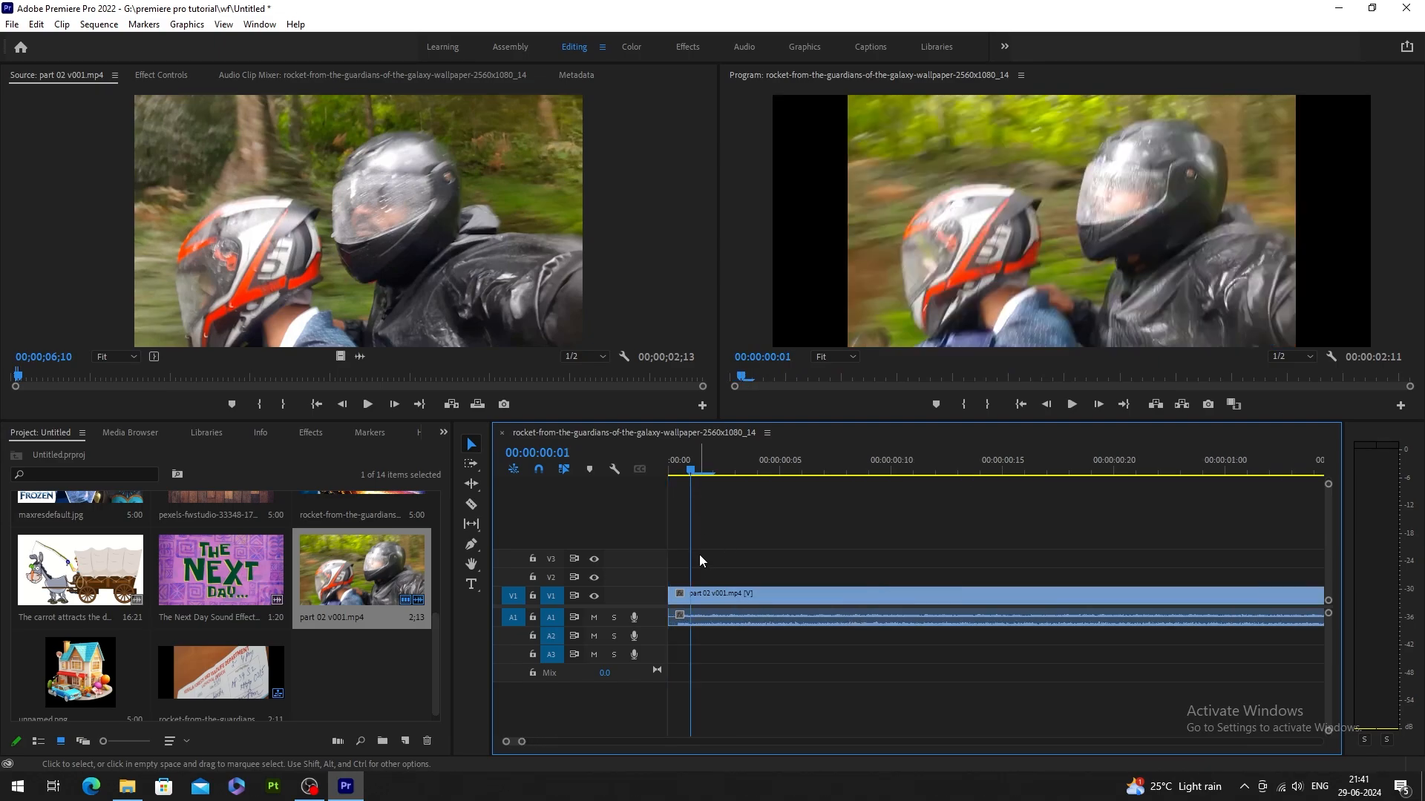
pyautogui.press('c')
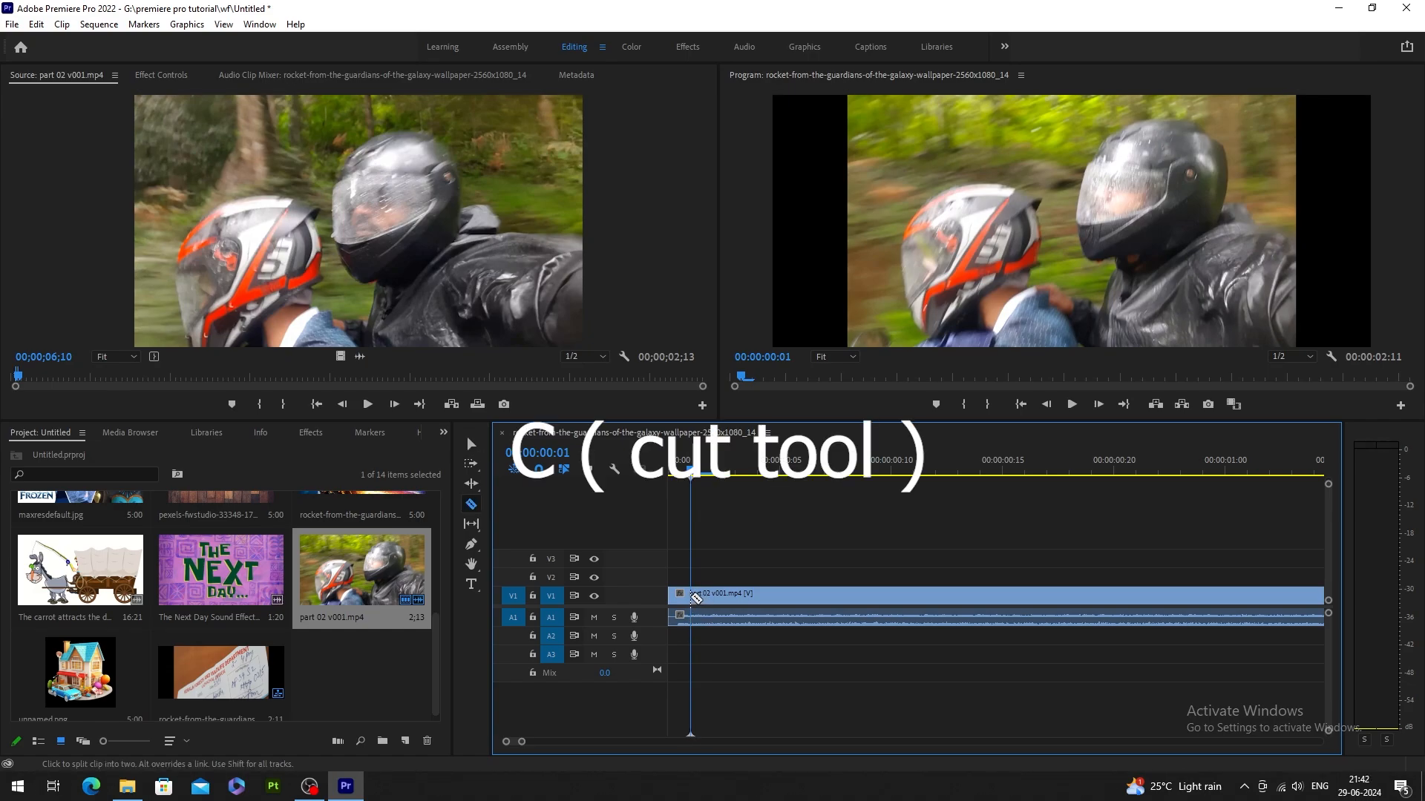
pyautogui.click(696, 597)
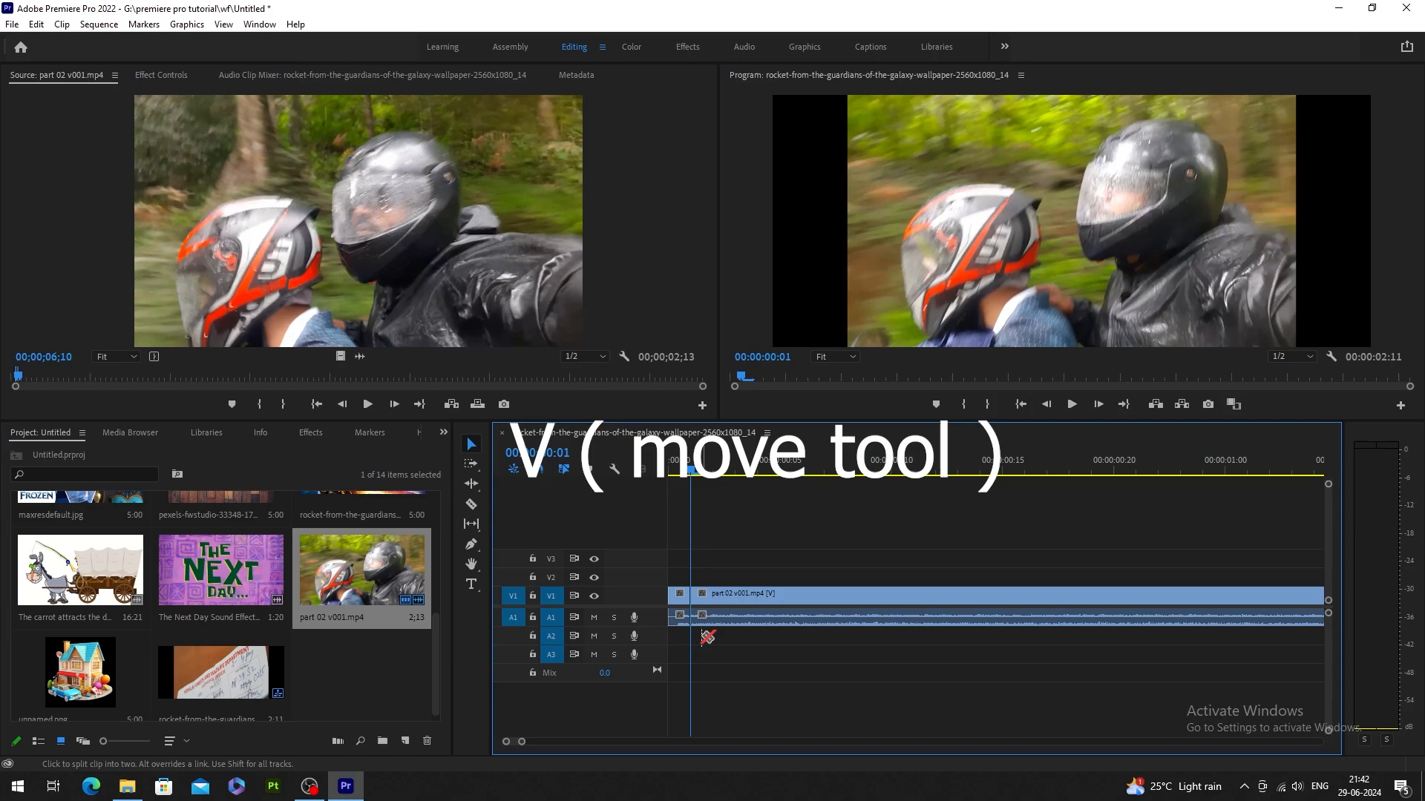
pyautogui.press('v')
pyautogui.click(680, 601)
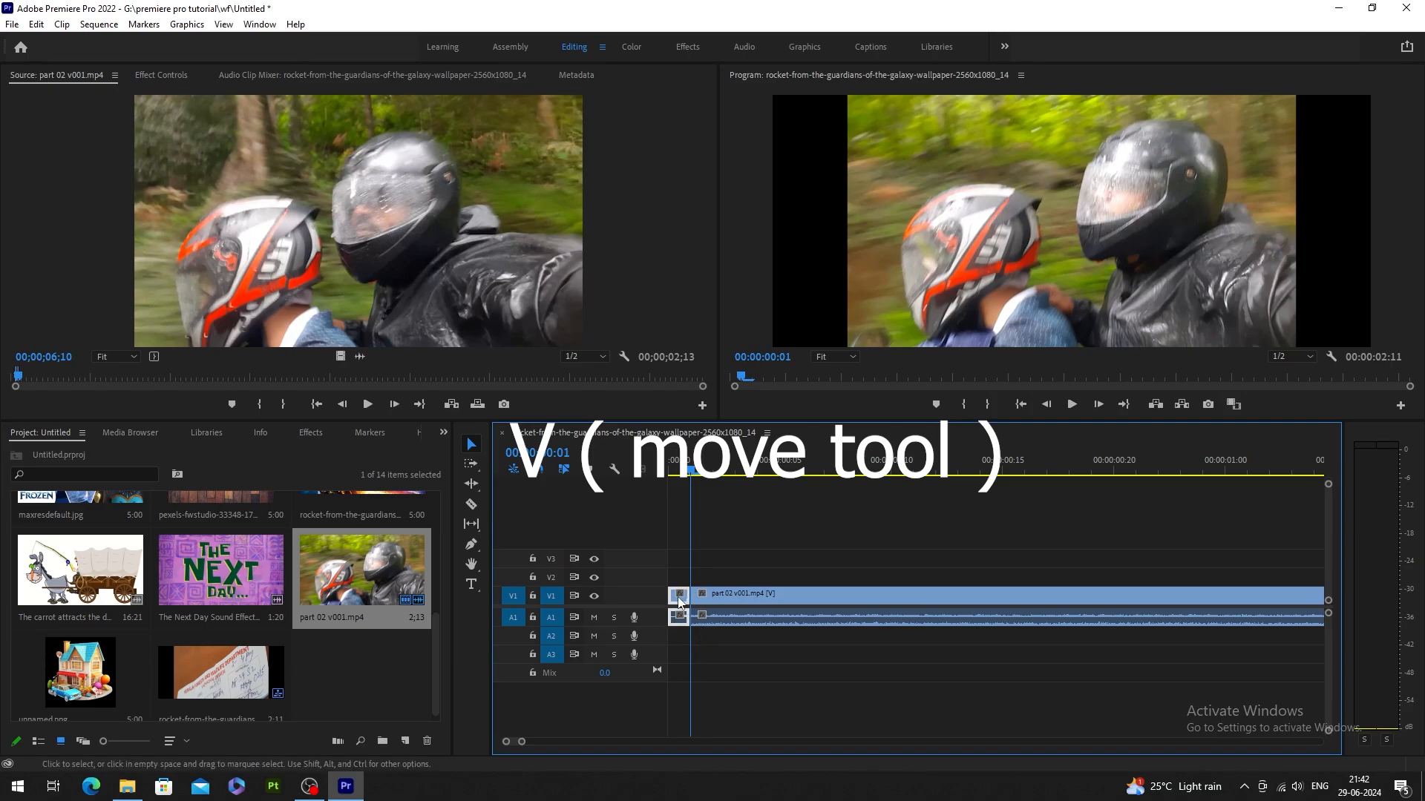
pyautogui.rightClick(678, 595)
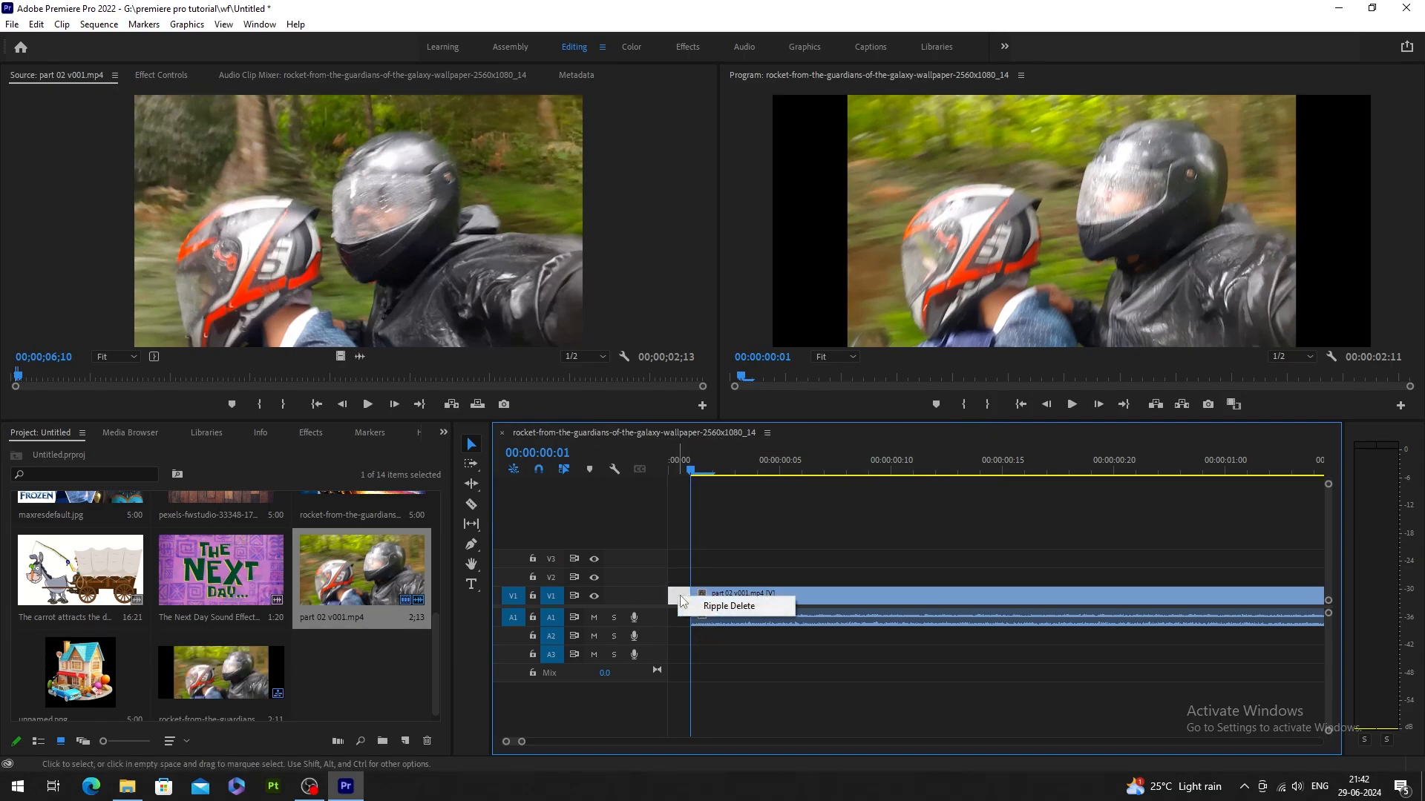
pyautogui.click(725, 607)
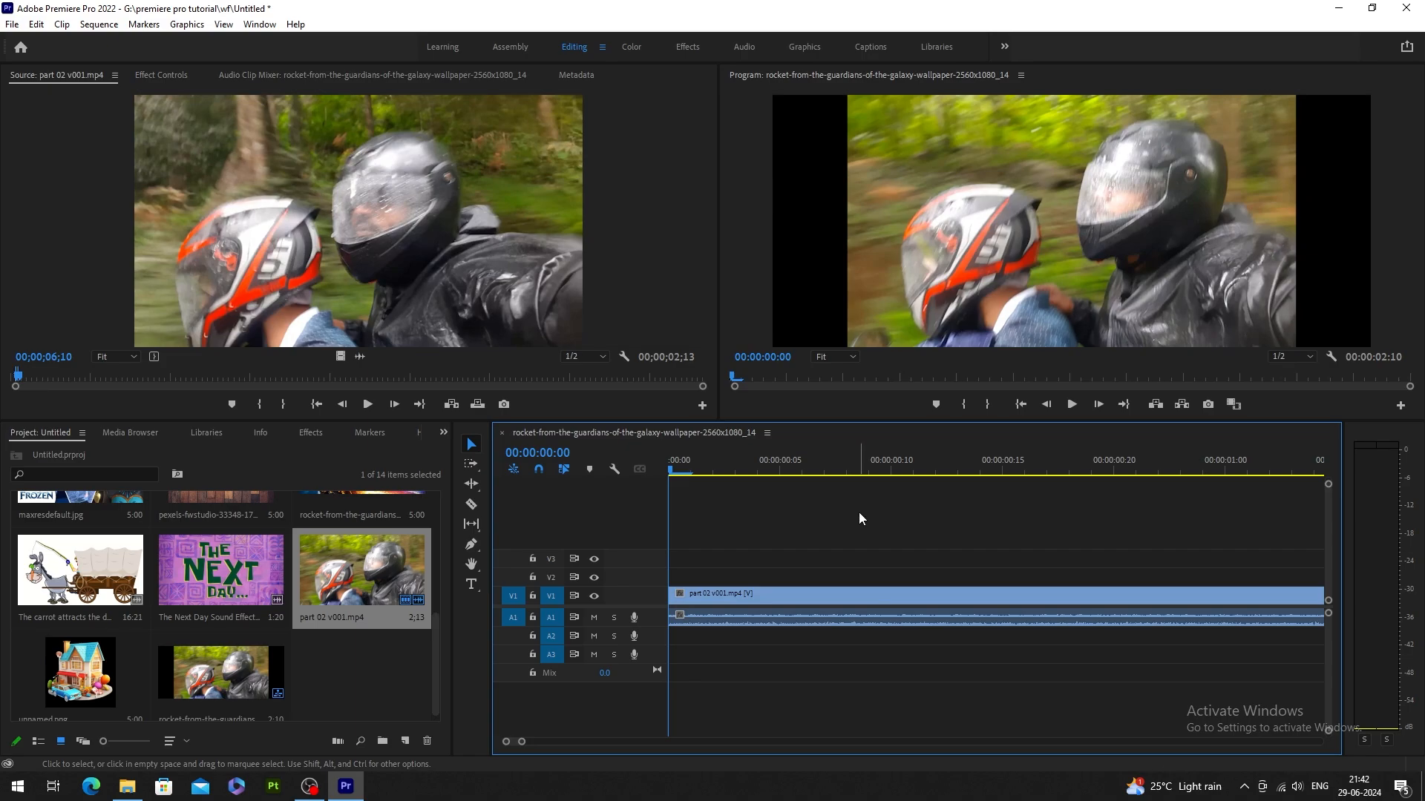
# Play the trimmed part 02 v001.mp4 clip with its audio and return the playhead to the sequence start.
pyautogui.press('space')
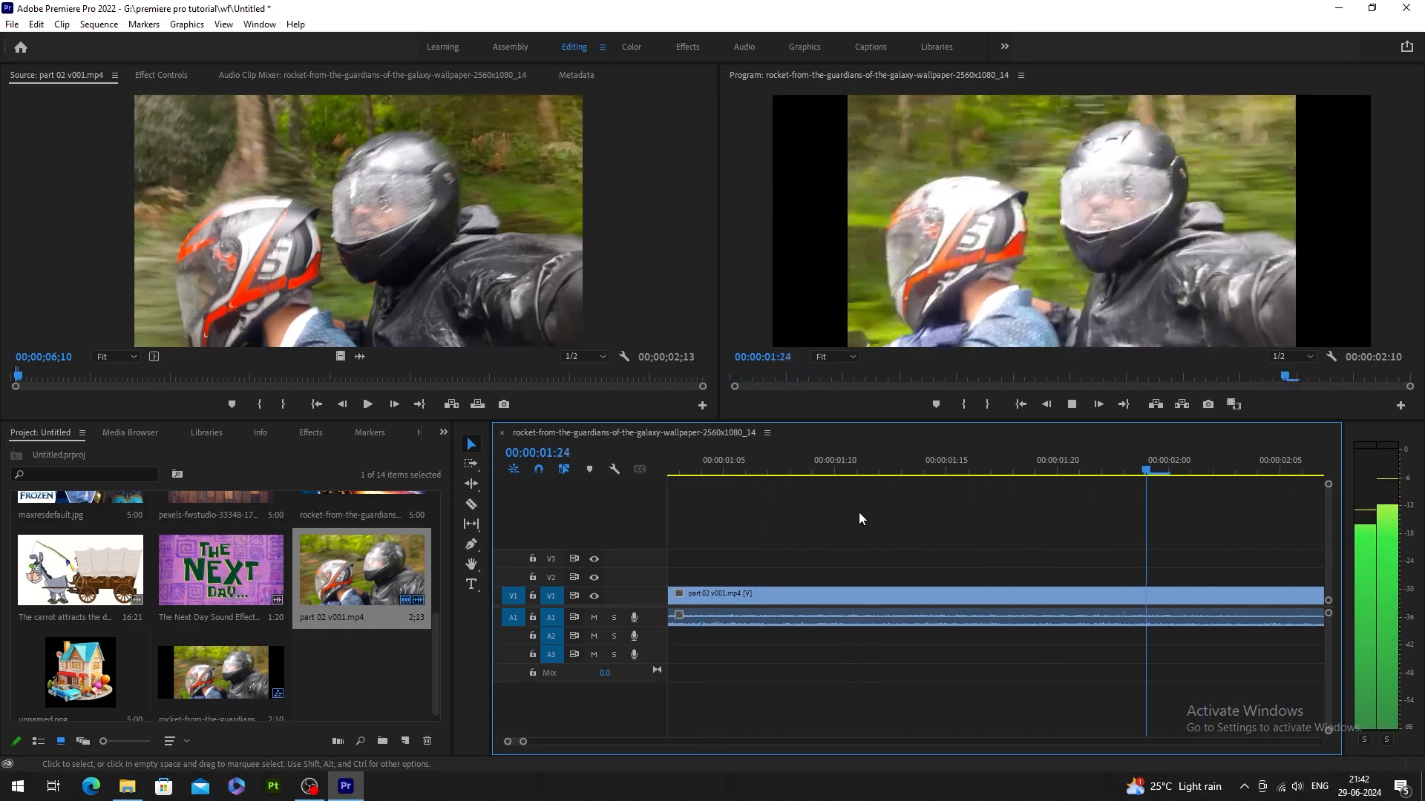
pyautogui.press('space')
pyautogui.press('space')
pyautogui.press('-')
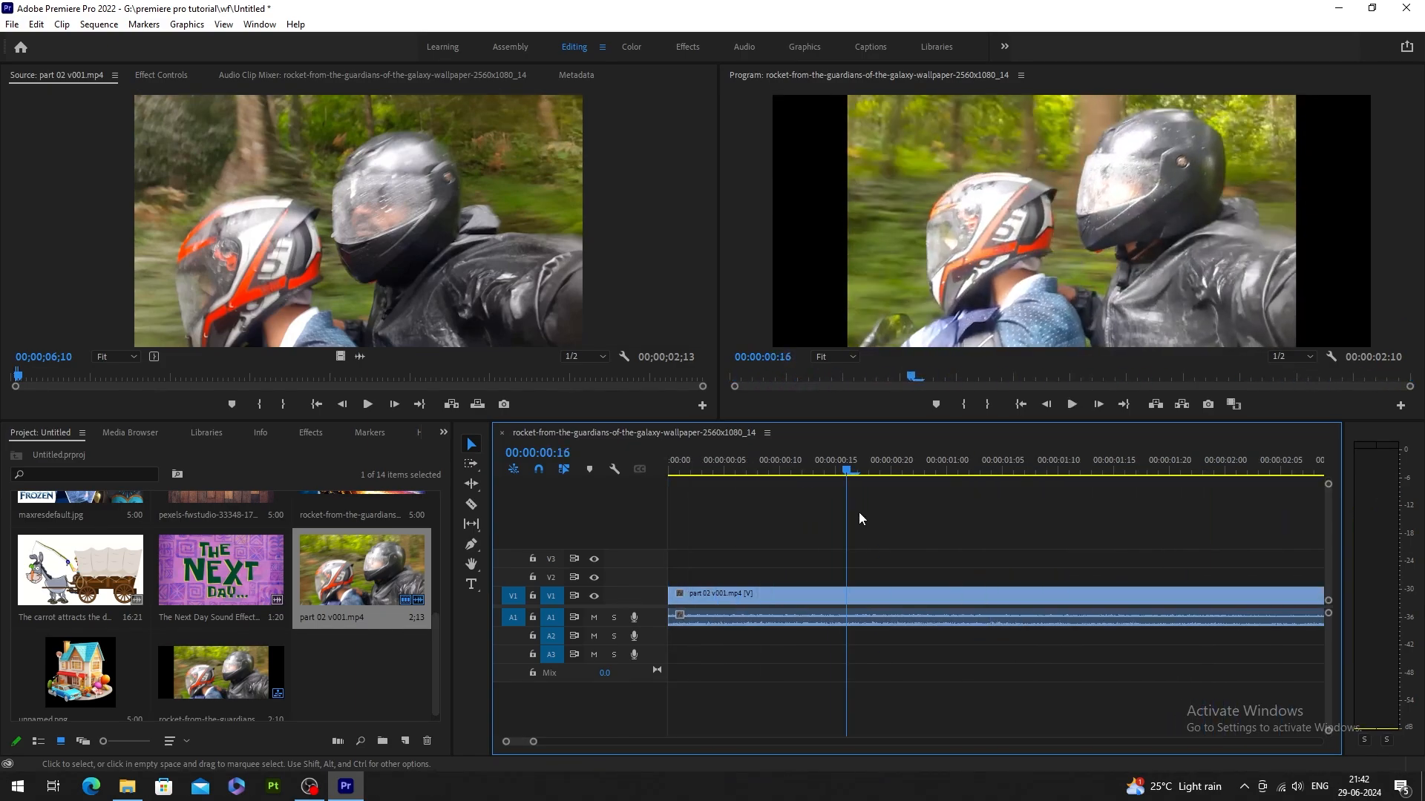
pyautogui.press('-')
pyautogui.press('-')
pyautogui.press('Home')
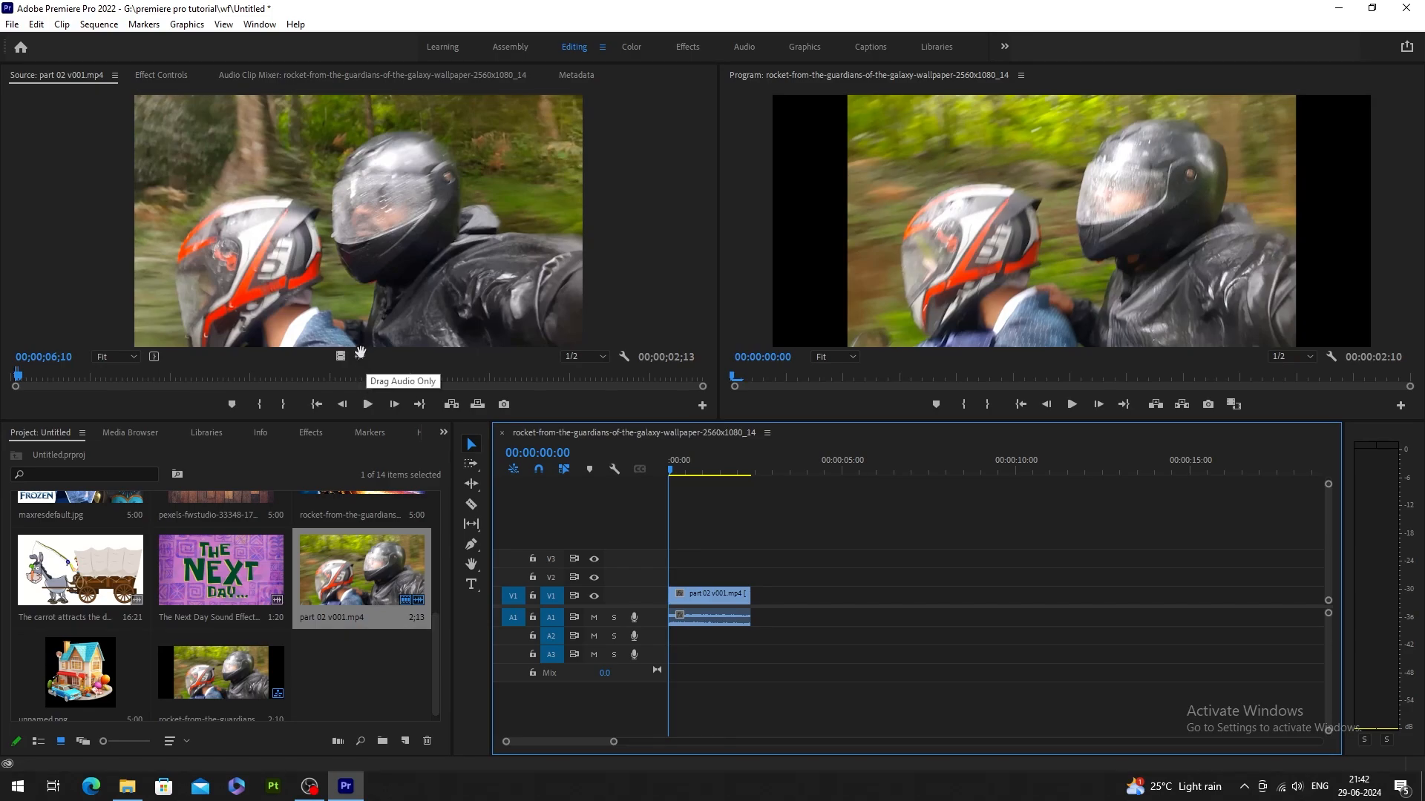
# Try adding only the marked section's audio to A1, undo it, and add only its video to V1 at about 3 seconds.
pyautogui.moveTo(360, 354); pyautogui.dragTo(929, 629)
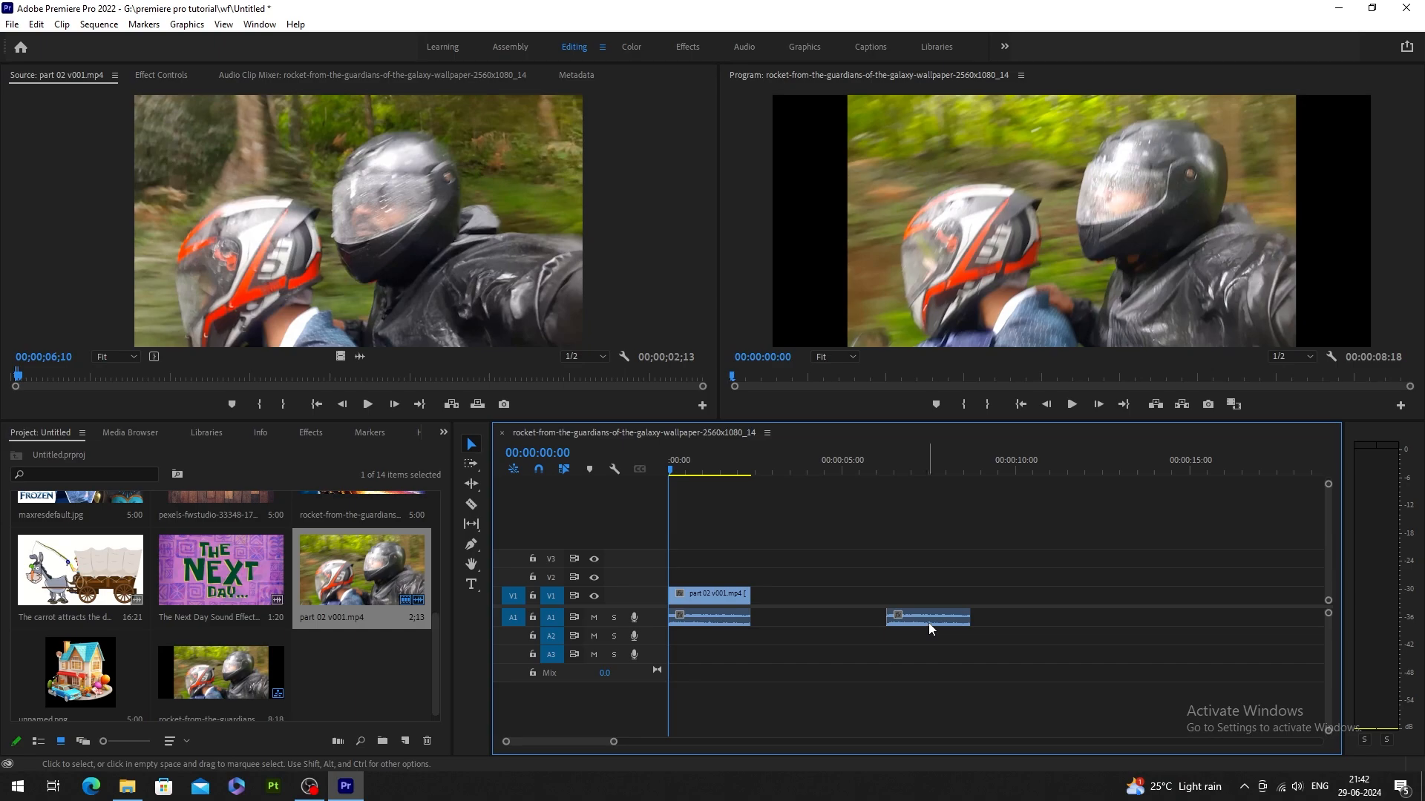
pyautogui.hotkey('ctrl', 'z')
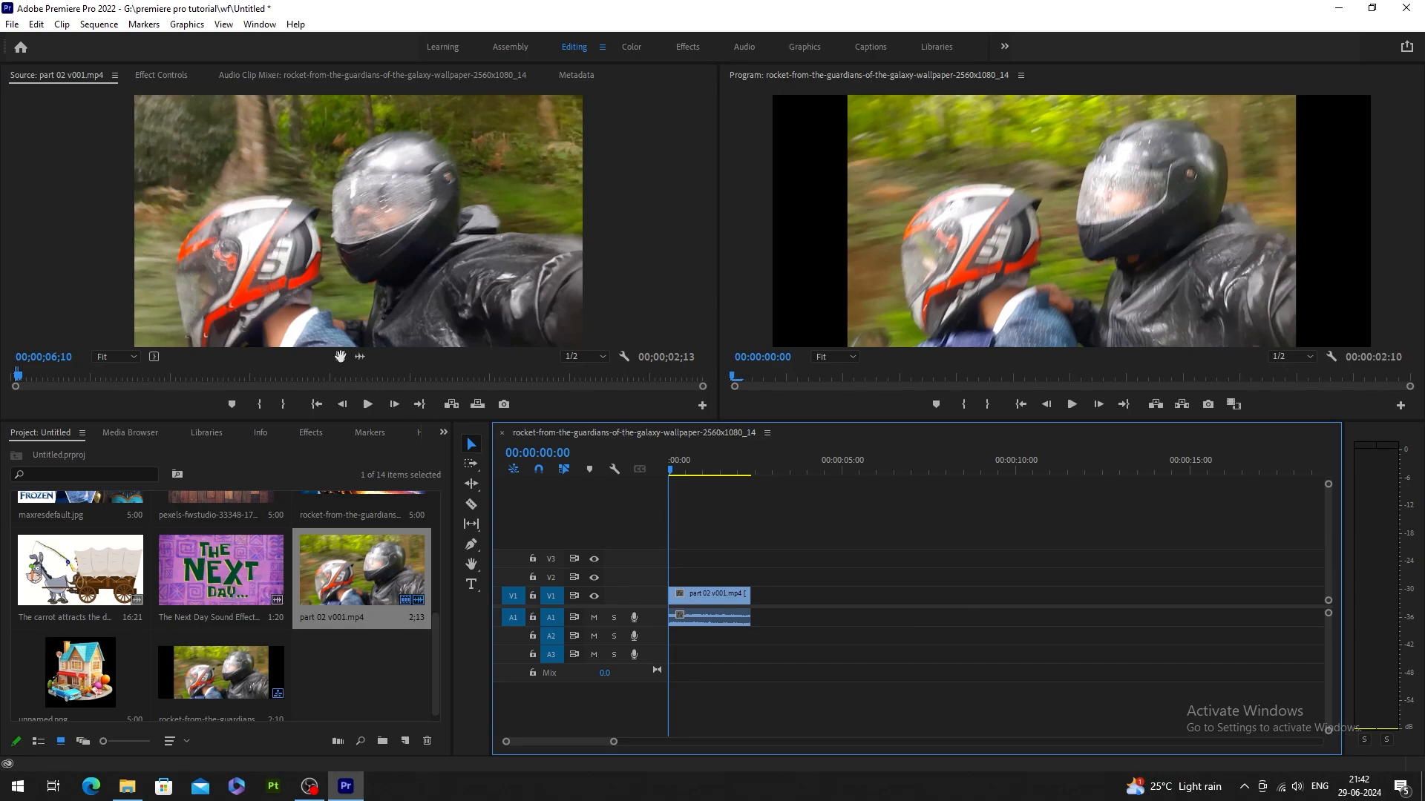
pyautogui.moveTo(340, 357); pyautogui.dragTo(819, 611)
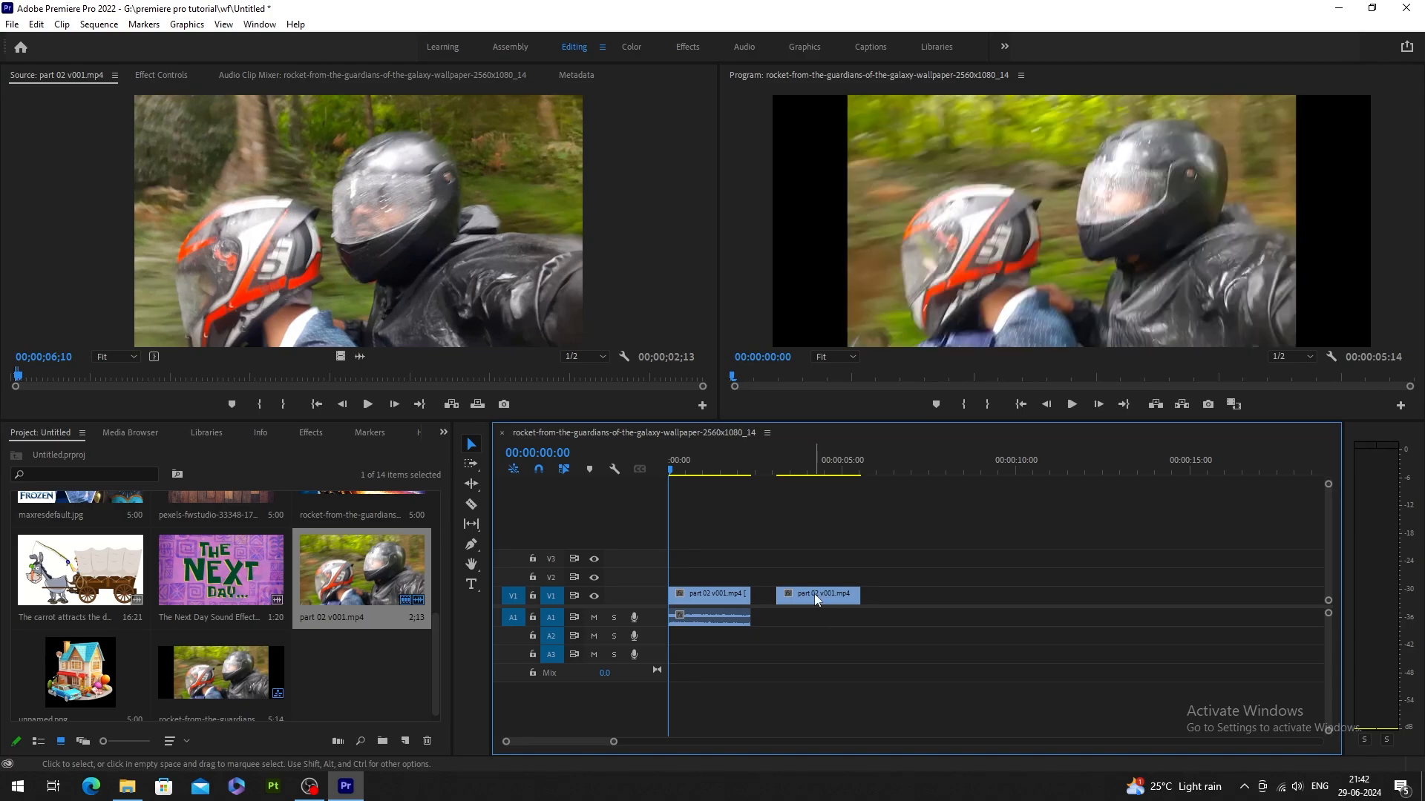
pyautogui.click(779, 467)
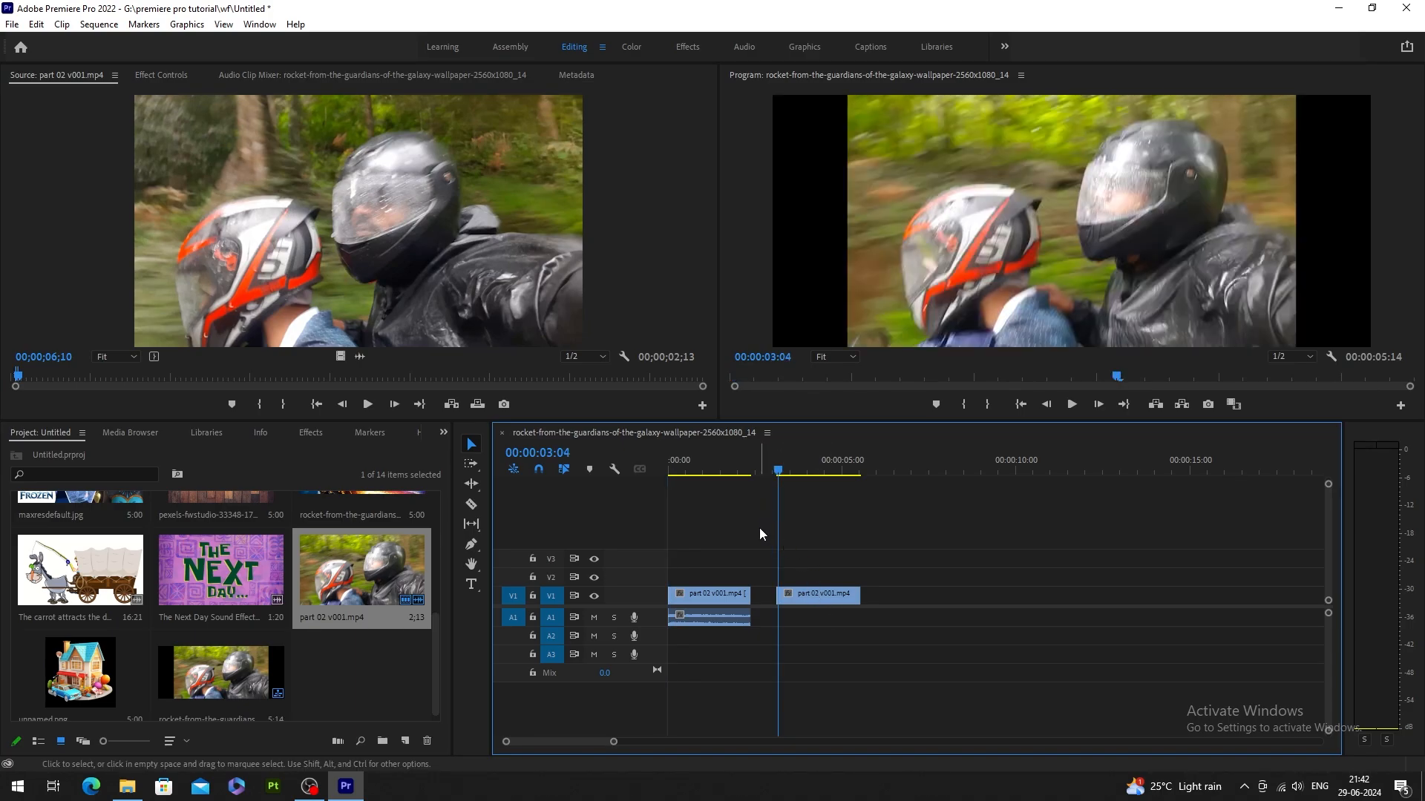
# Replace all timeline clips with only the video of the marked section on V1, keeping the existing sequence settings and closing the gap before it.
pyautogui.moveTo(893, 523); pyautogui.dragTo(719, 641)
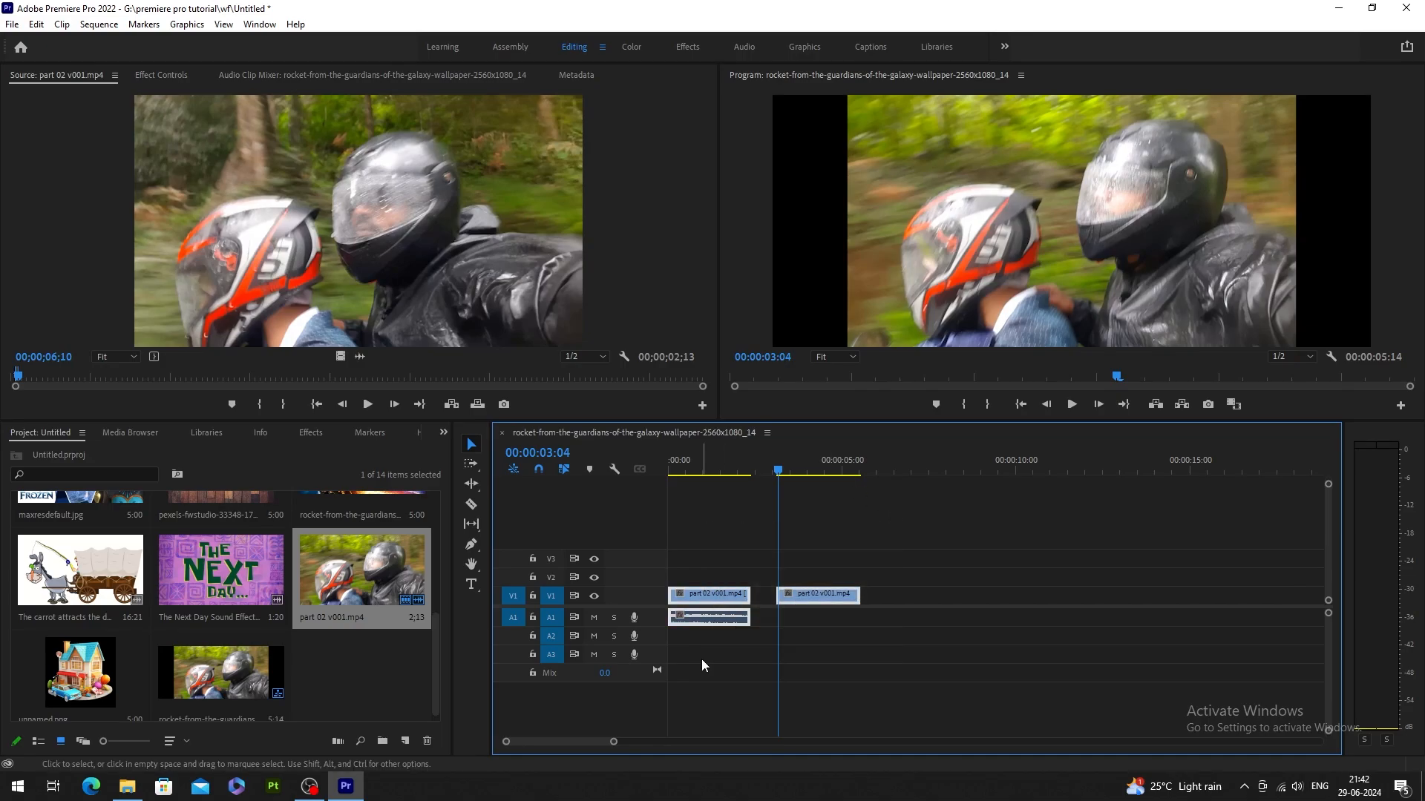
pyautogui.press('Delete')
pyautogui.moveTo(339, 358); pyautogui.dragTo(786, 612)
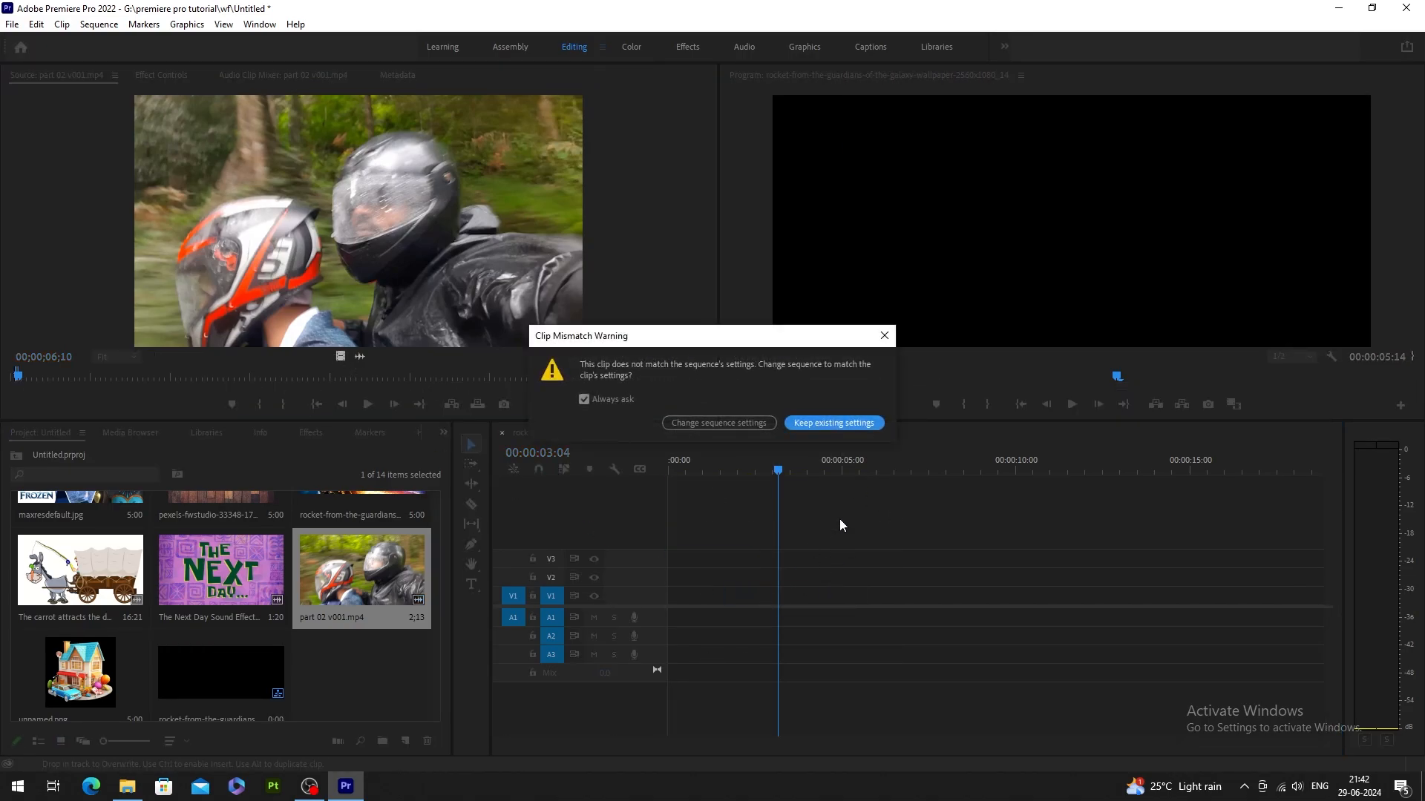
pyautogui.click(834, 423)
pyautogui.rightClick(717, 593)
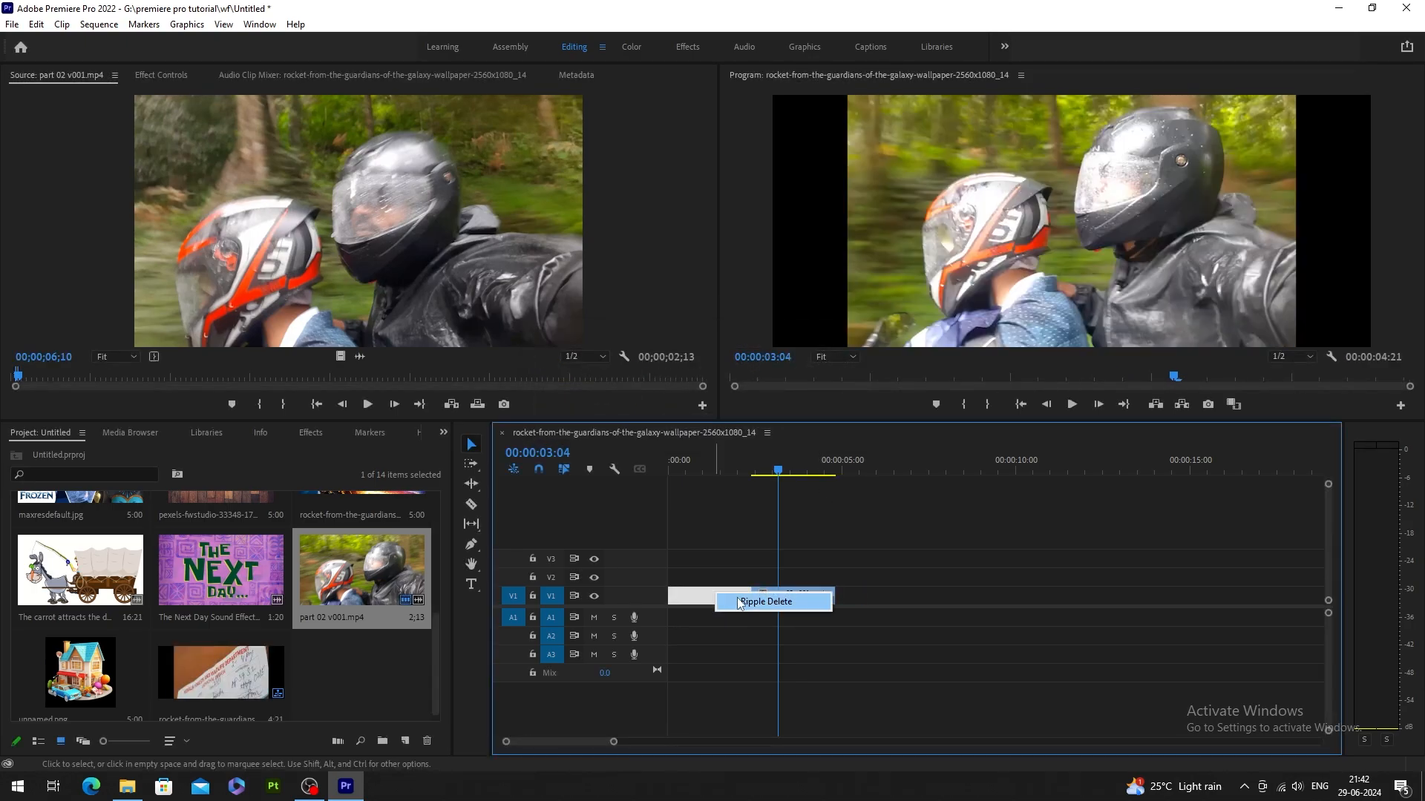
pyautogui.click(738, 601)
# Cut the video-only clip on V1 at 00:00:00:01, delete its stray first frame, and ripple-delete the remaining gap.
pyautogui.press('=')
pyautogui.press('=')
pyautogui.press('=')
pyautogui.press('=')
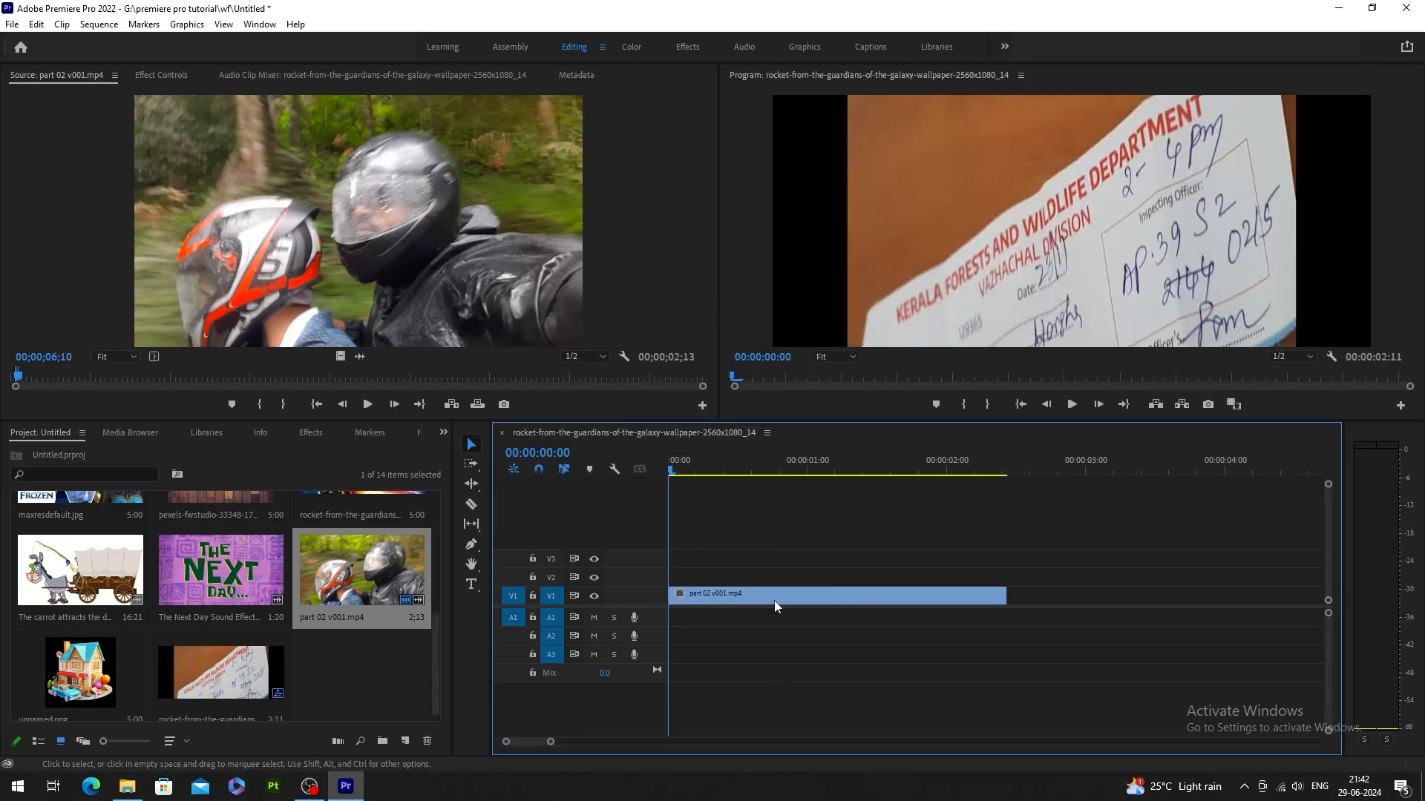
pyautogui.press('Right')
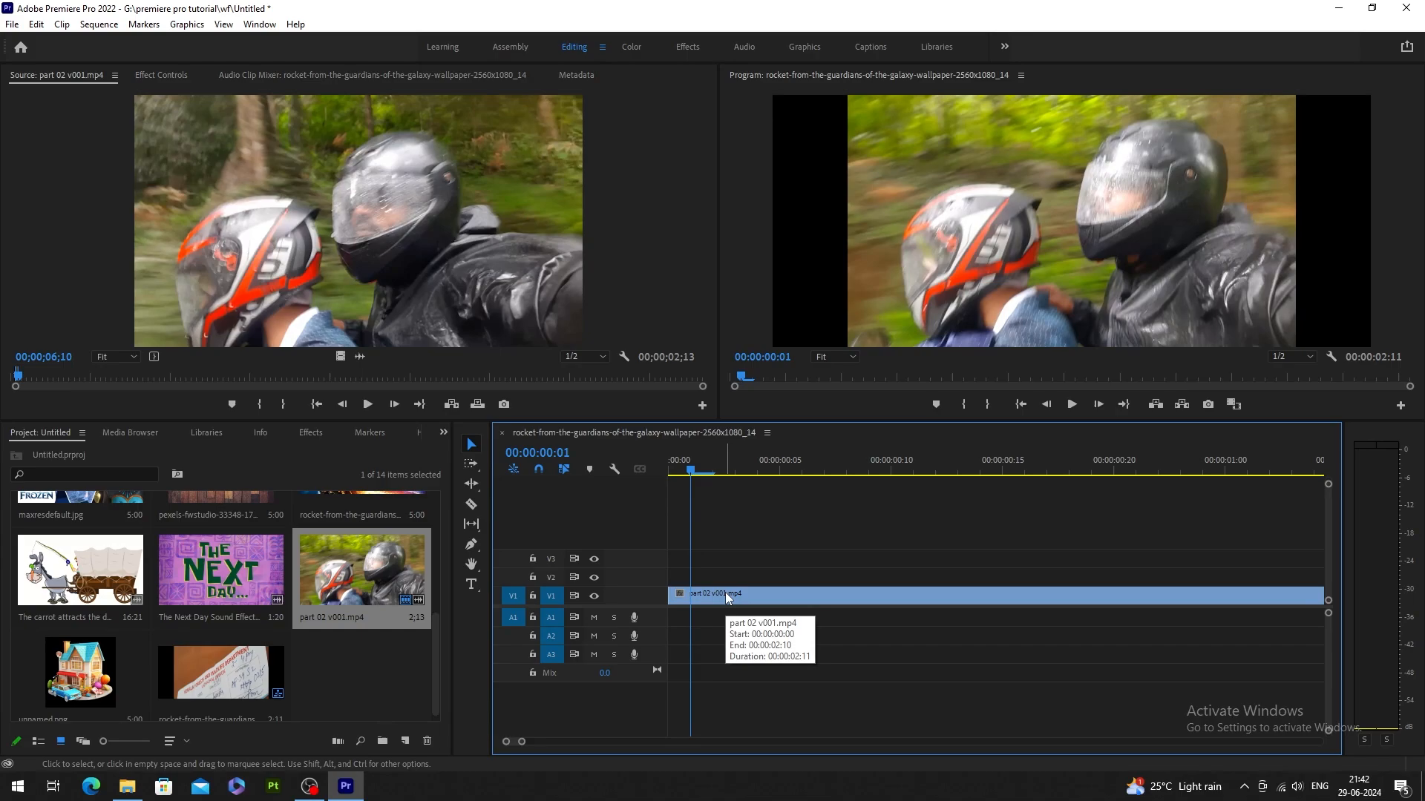
pyautogui.press('c')
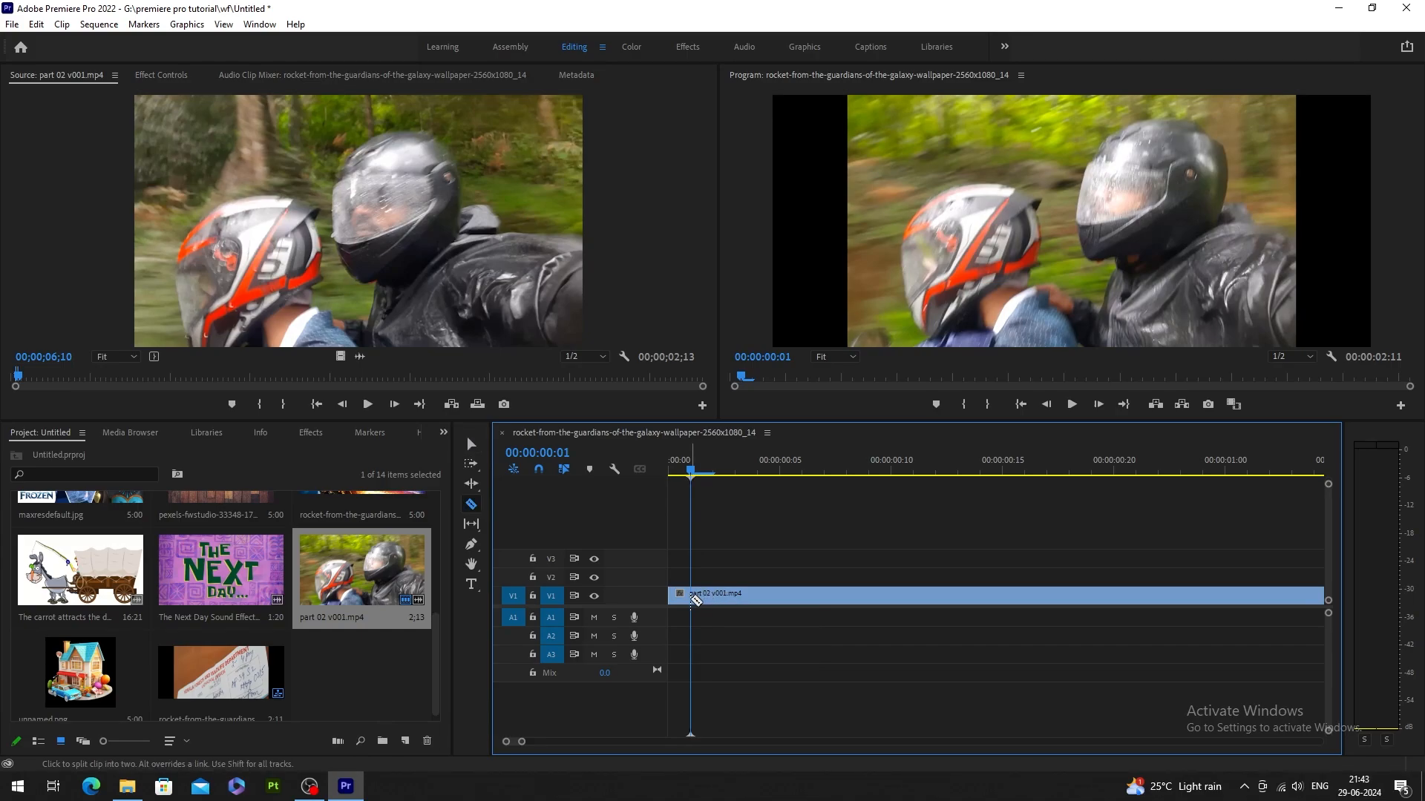
pyautogui.click(693, 597)
pyautogui.press('v')
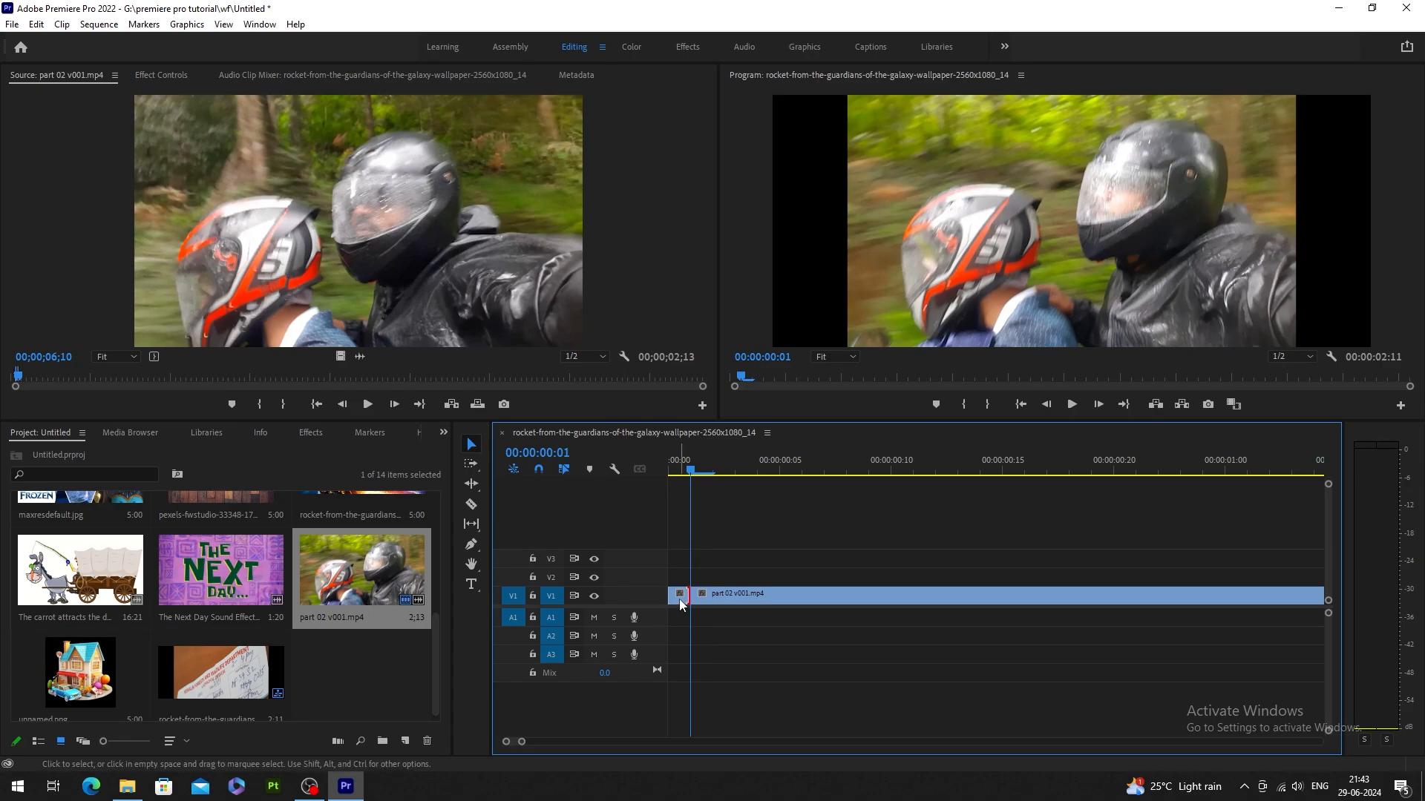
pyautogui.click(680, 598)
pyautogui.press('Delete')
pyautogui.rightClick(686, 600)
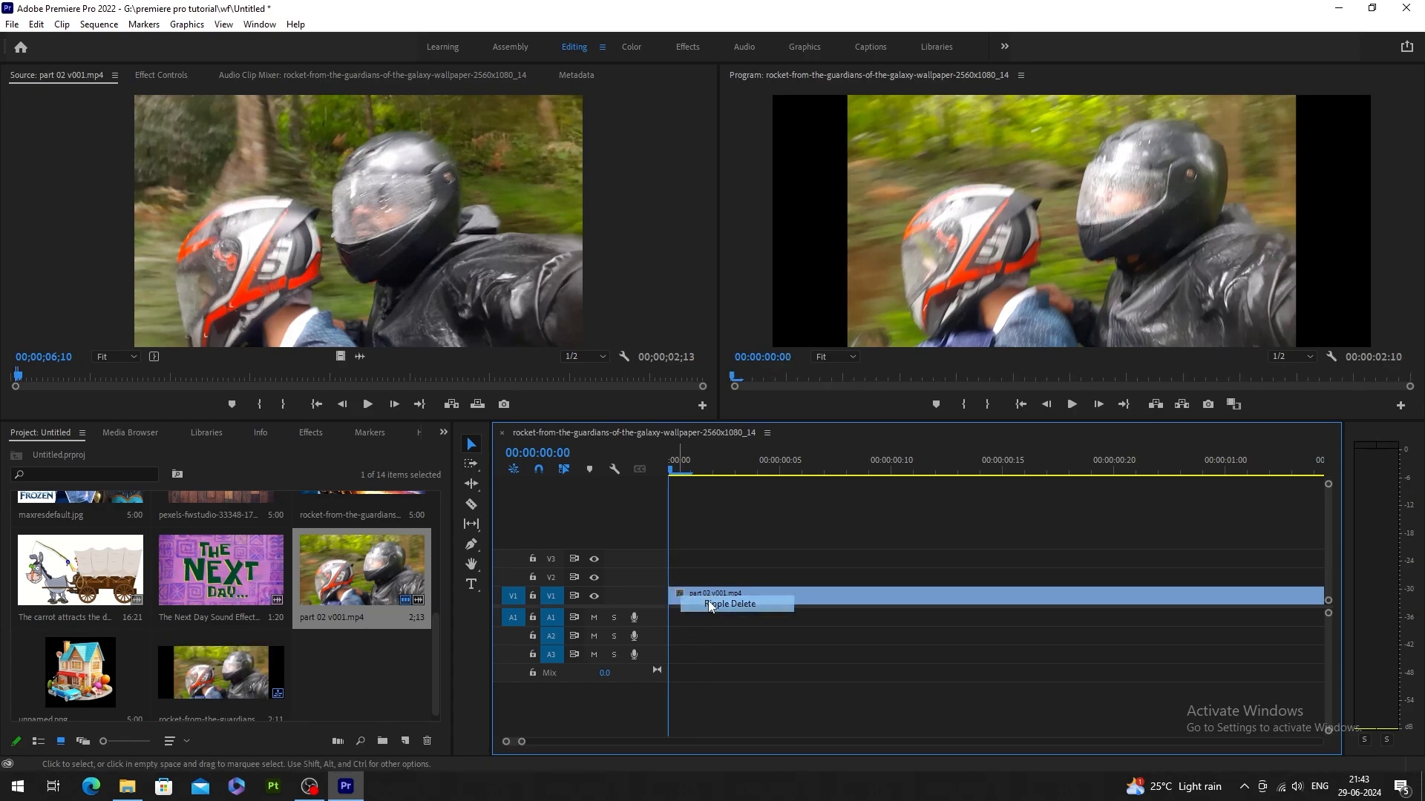
pyautogui.click(708, 601)
# Play the trimmed video-only clip in the sequence and stop at 00:00:01:05.
pyautogui.press('space')
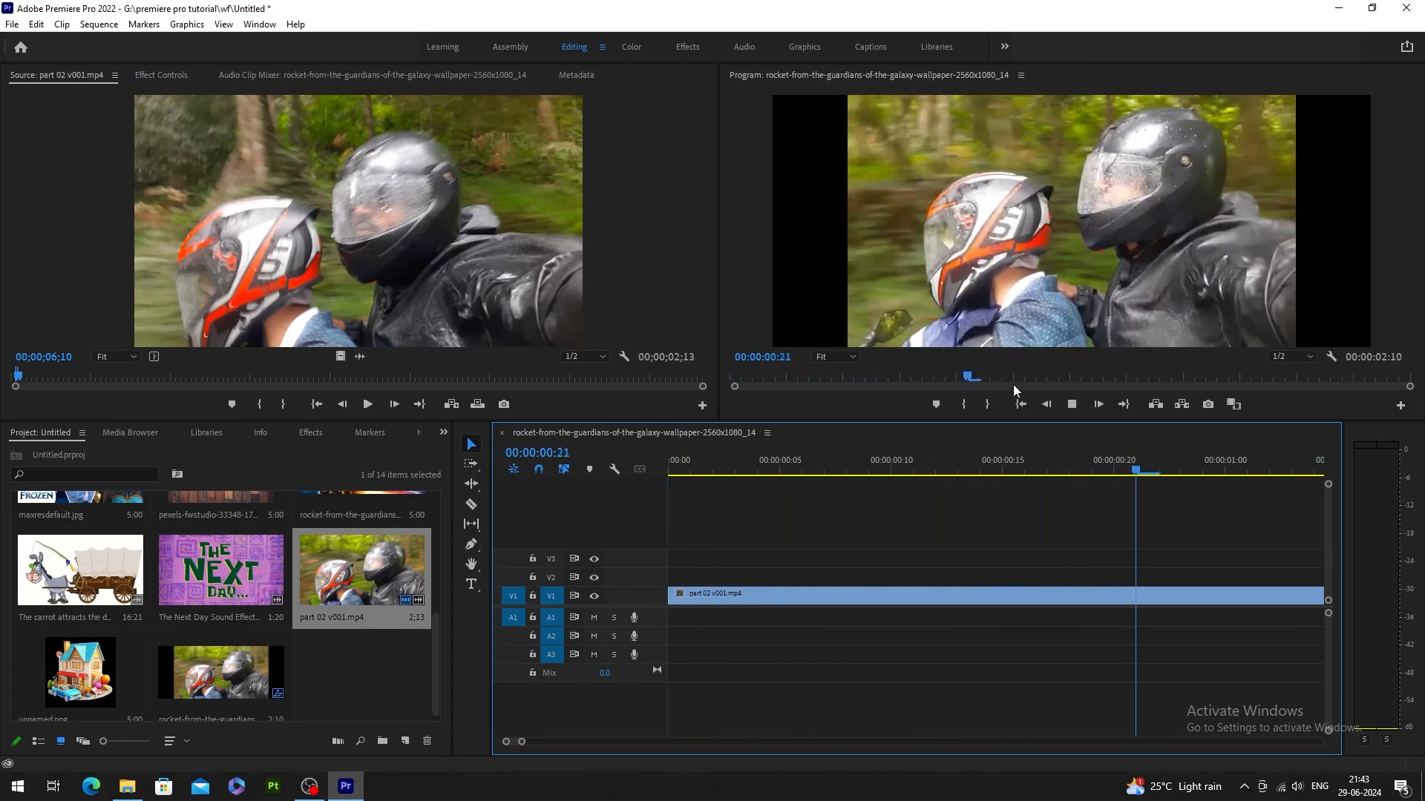
pyautogui.press('-')
pyautogui.press('-')
pyautogui.press('-')
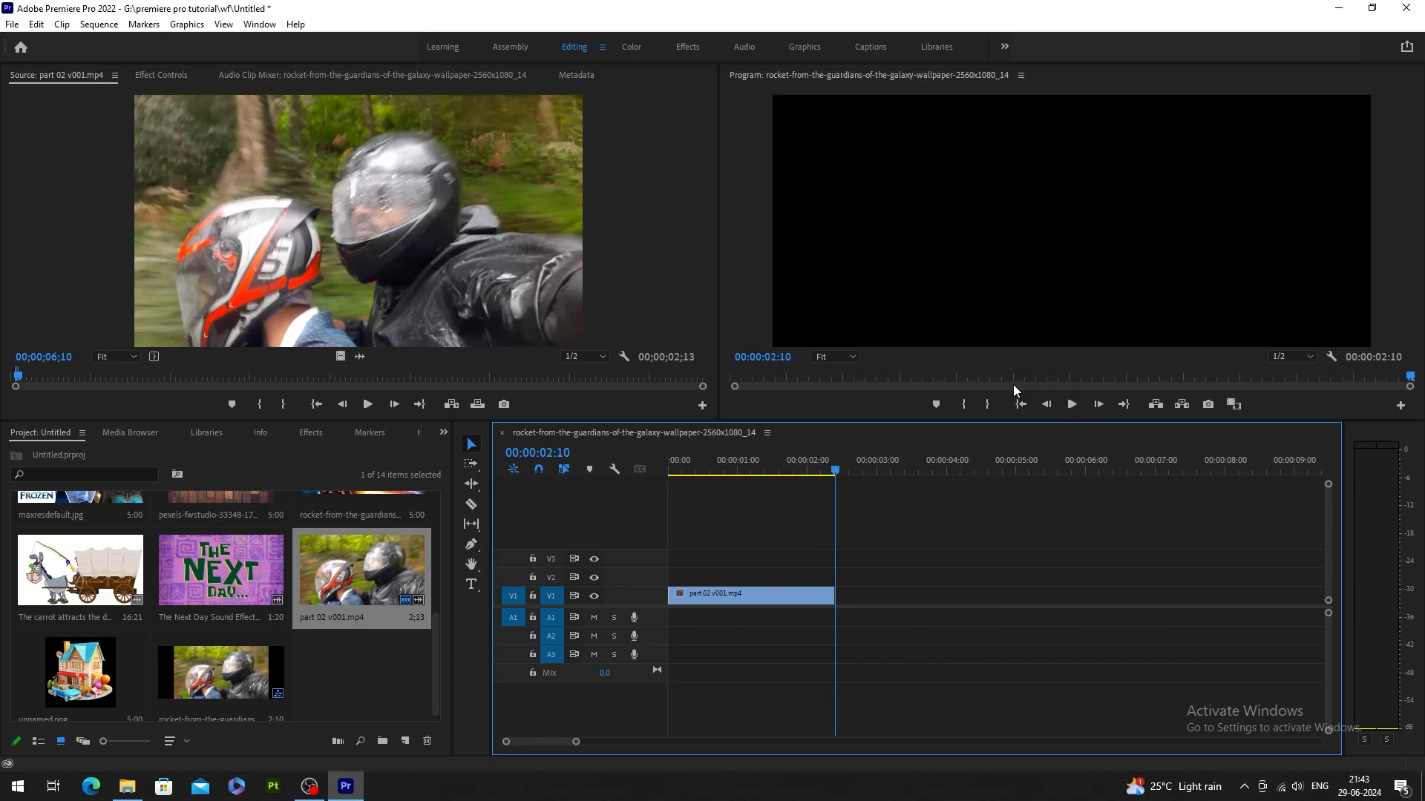
pyautogui.press('space')
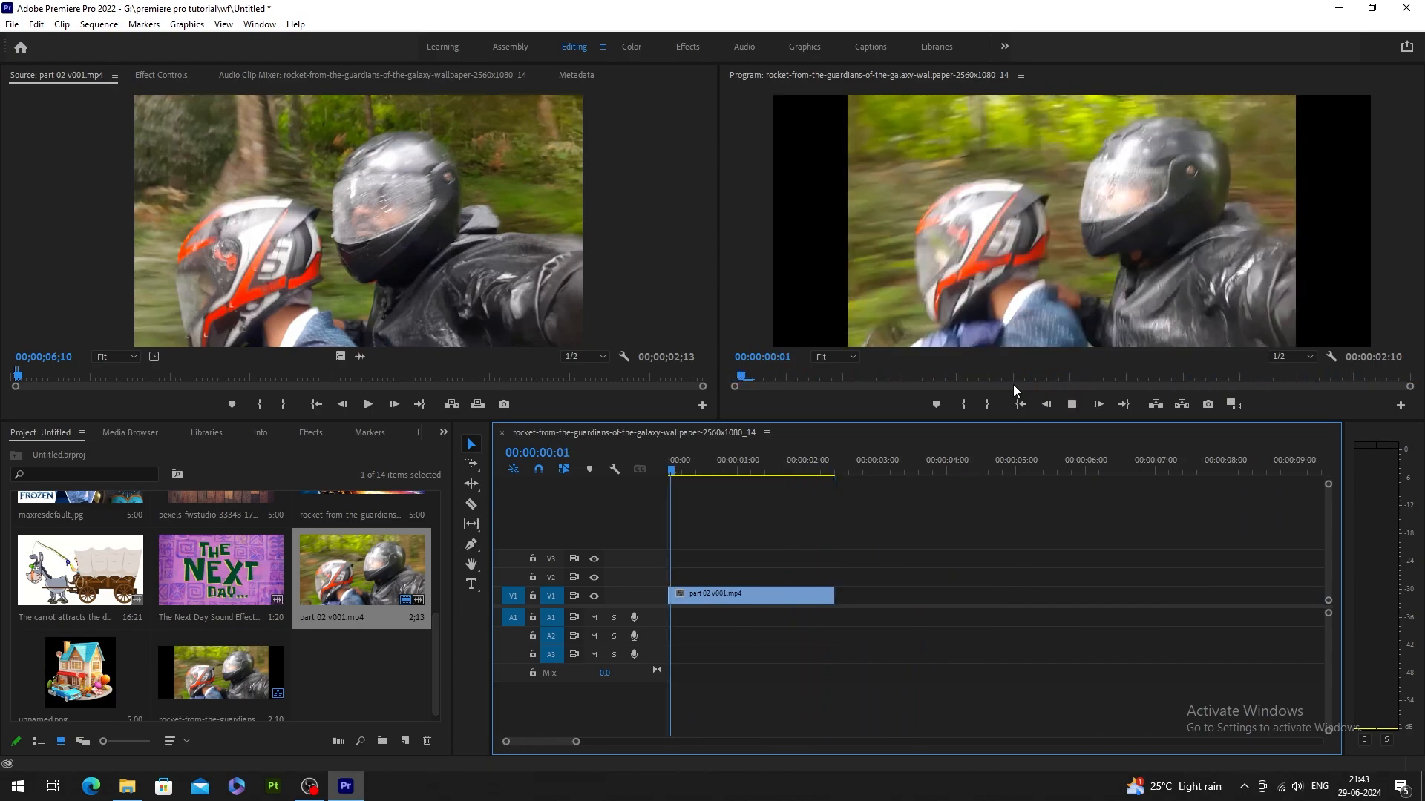
pyautogui.press('space')
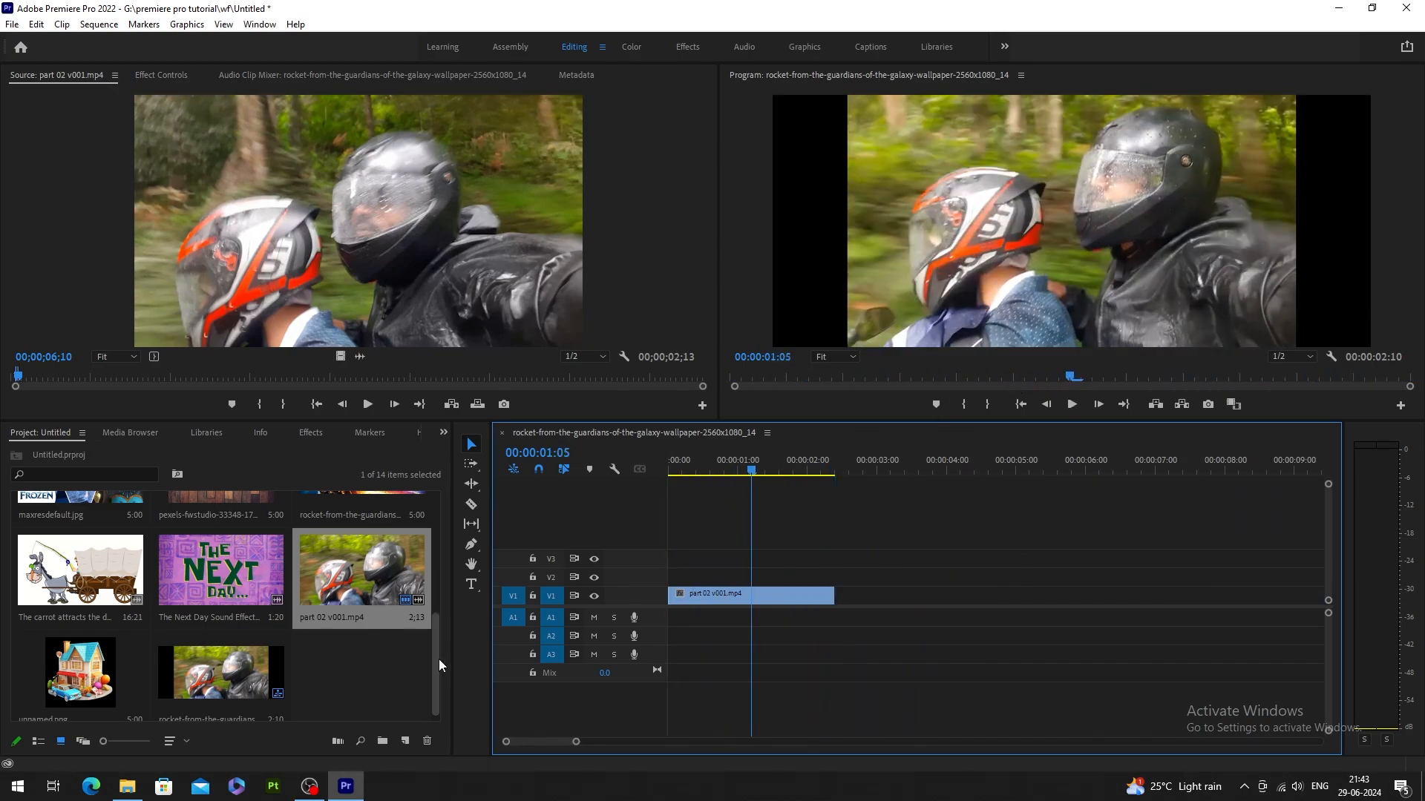
# Load A Huevo - Luna Cantina.mp3 from the project into the Source Monitor, play it, and mark a new In point.
pyautogui.moveTo(434, 665); pyautogui.dragTo(368, 576)
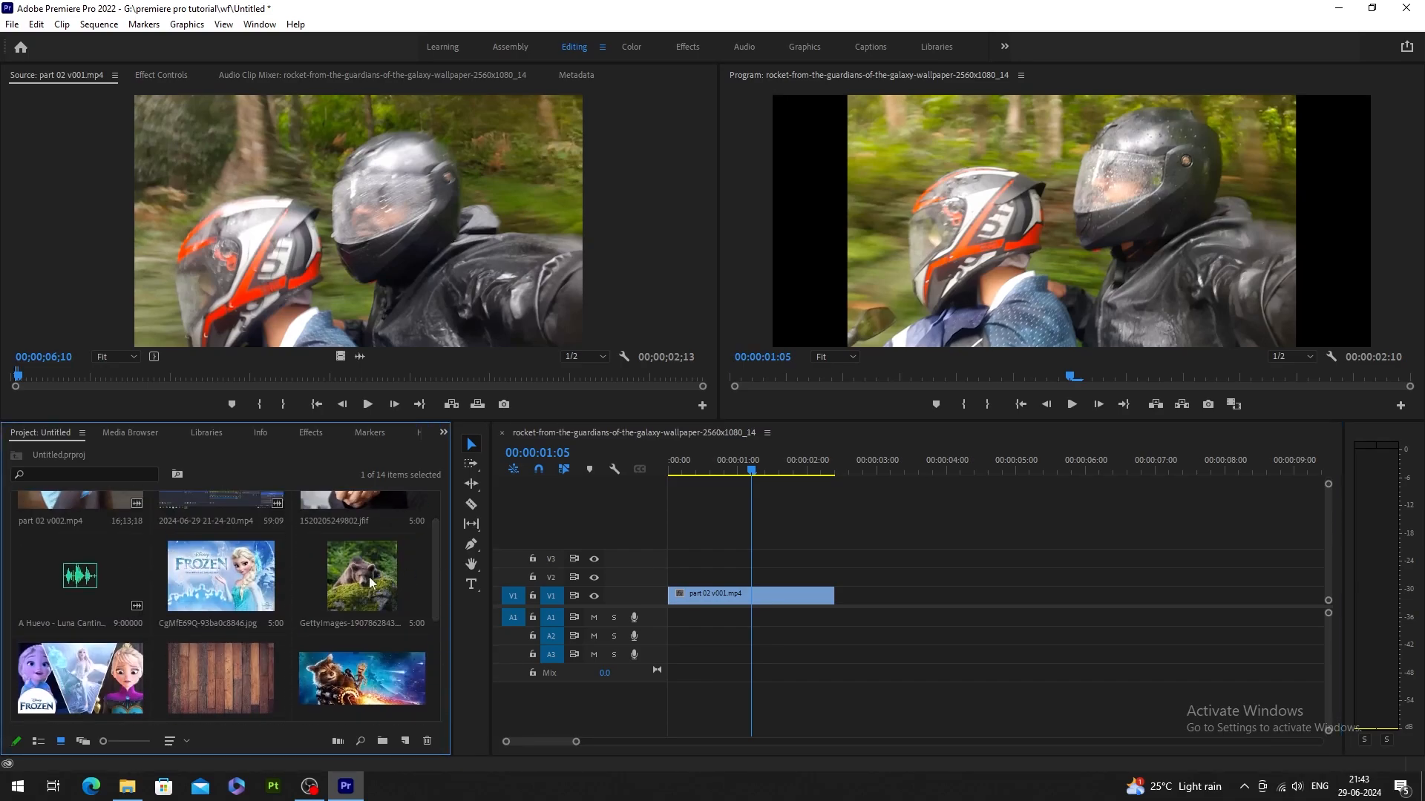
pyautogui.click(60, 578)
pyautogui.moveTo(80, 581); pyautogui.dragTo(251, 331)
pyautogui.click(183, 375)
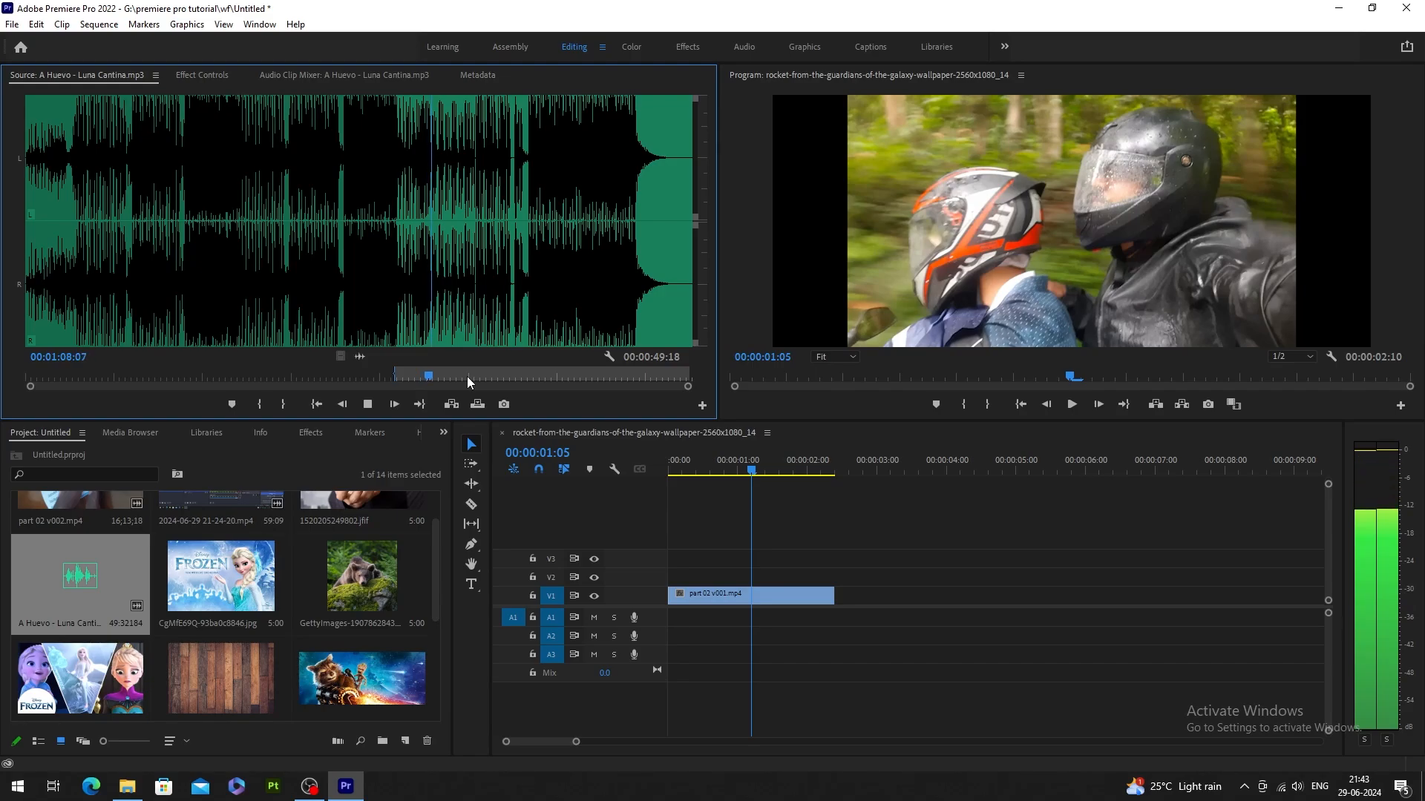
# Mark the music's Out point at 00:01:08:22 and place the marked section on A1 at the start of the sequence.
pyautogui.press('space')
pyautogui.press('o')
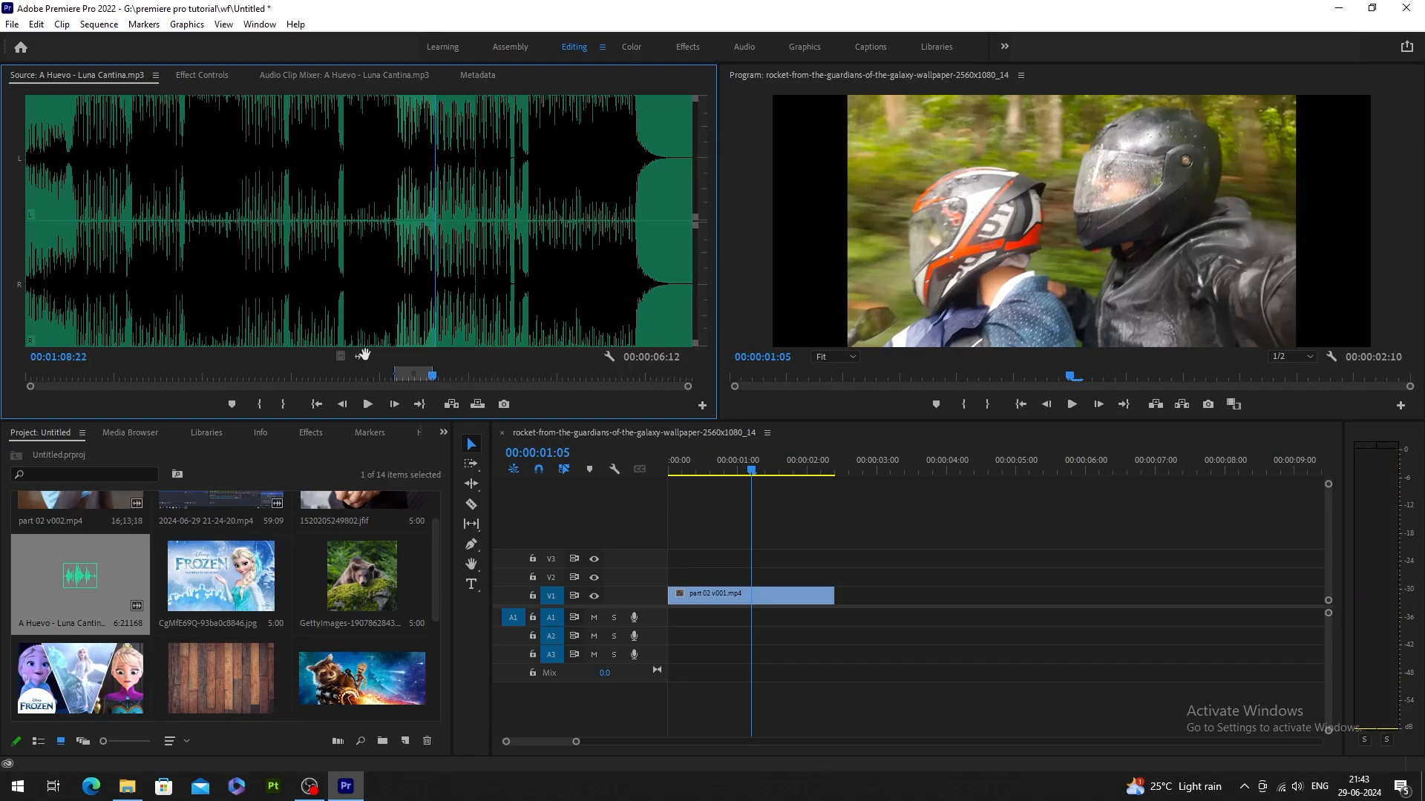
pyautogui.moveTo(370, 368); pyautogui.dragTo(671, 627)
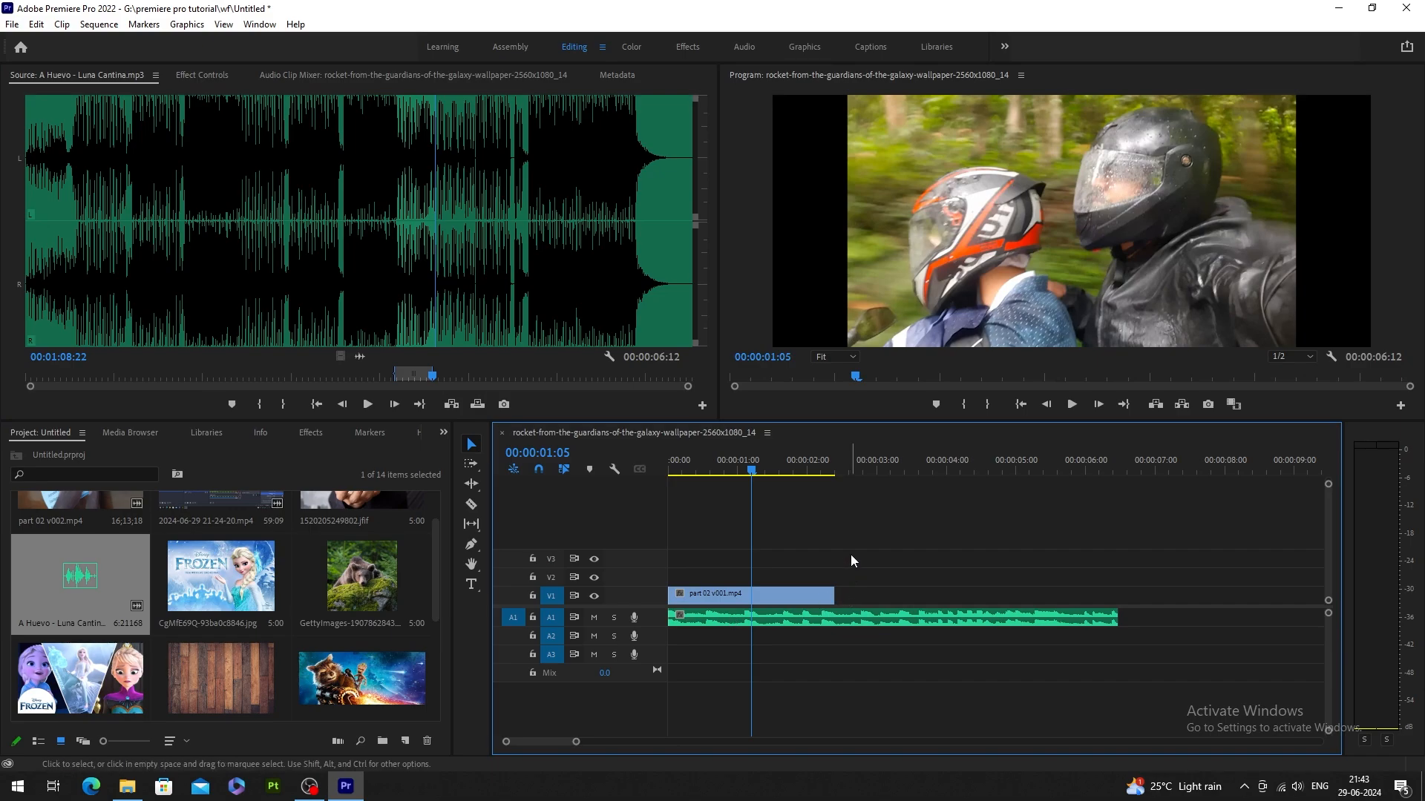
# Play the video clip with the music from the sequence start, save the project, and return to the start.
pyautogui.moveTo(751, 471); pyautogui.dragTo(681, 473)
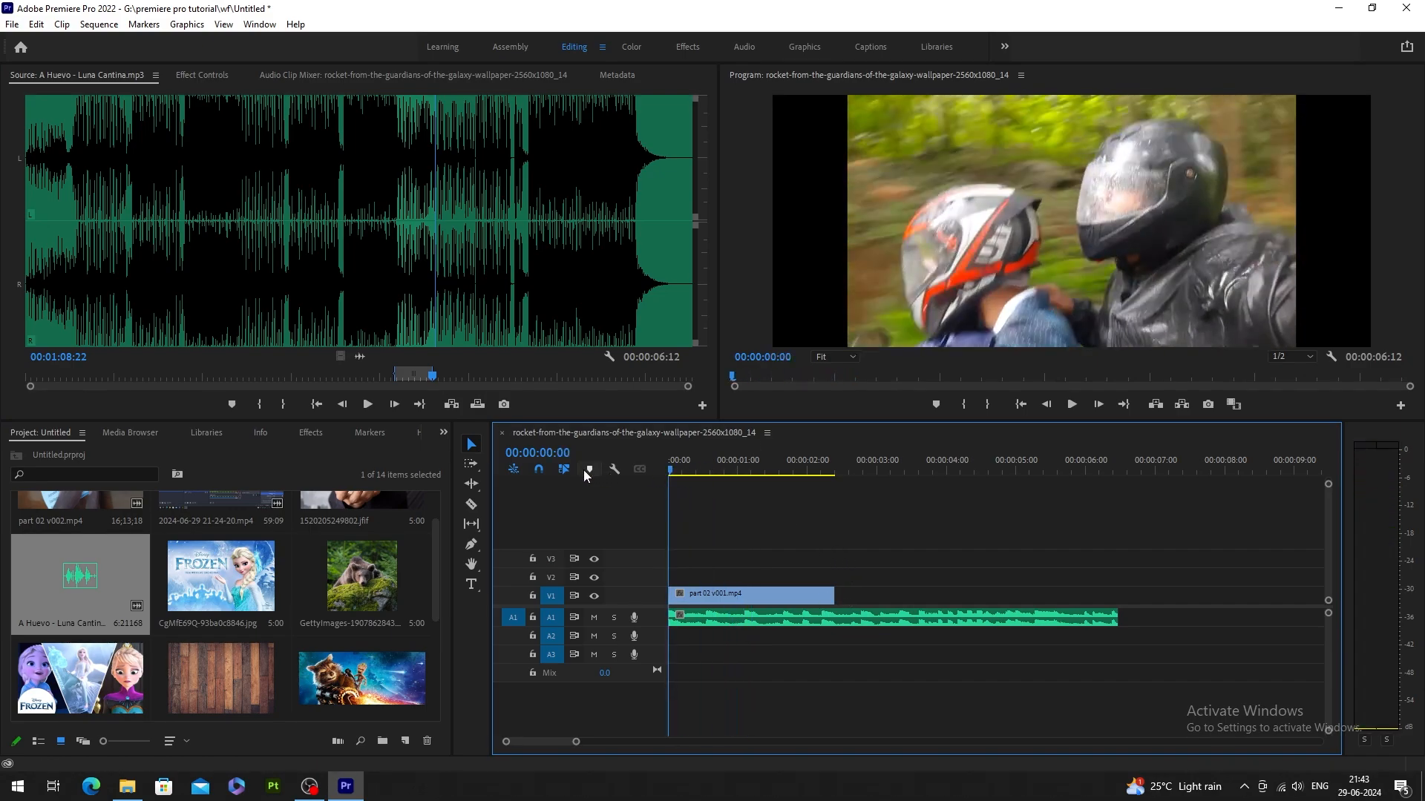
pyautogui.press('space')
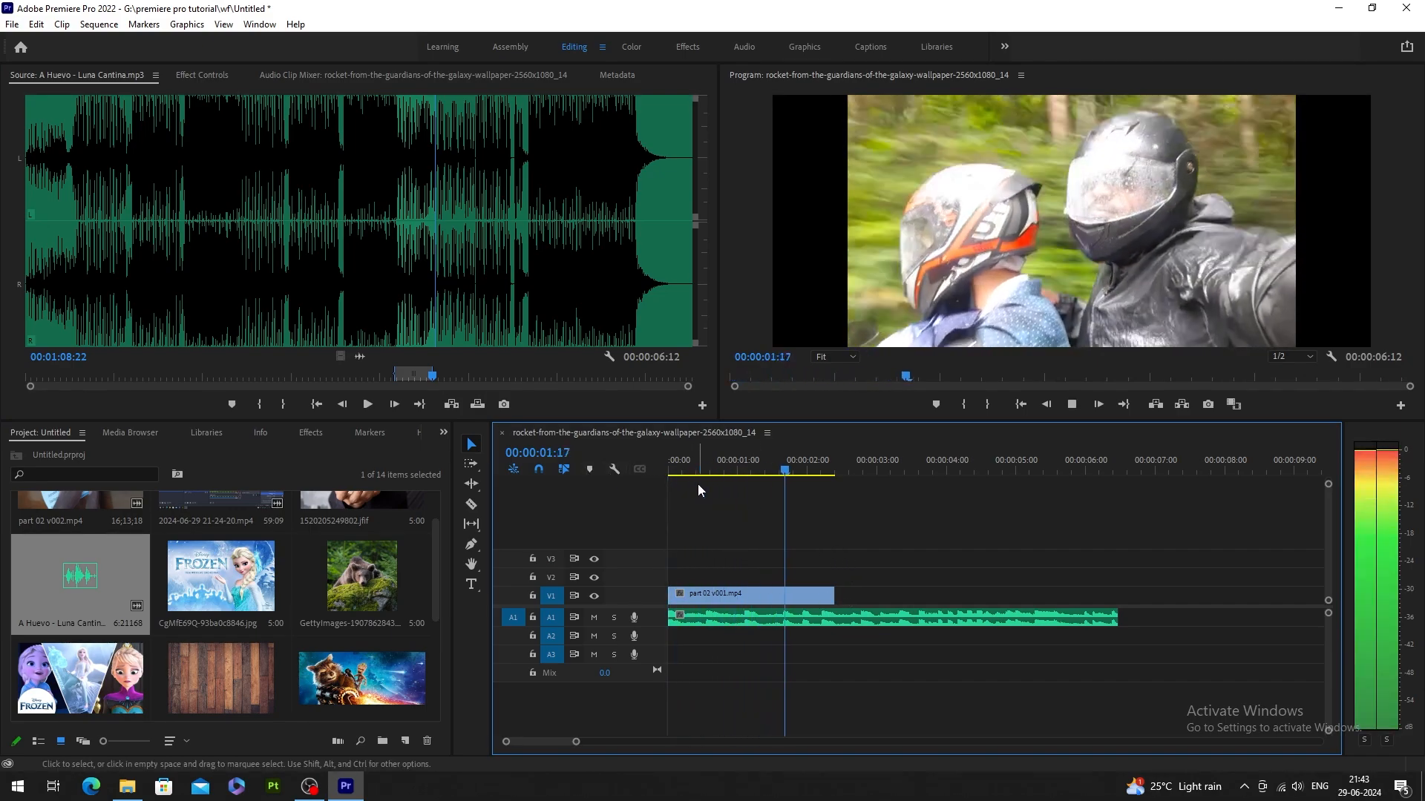
pyautogui.press('space')
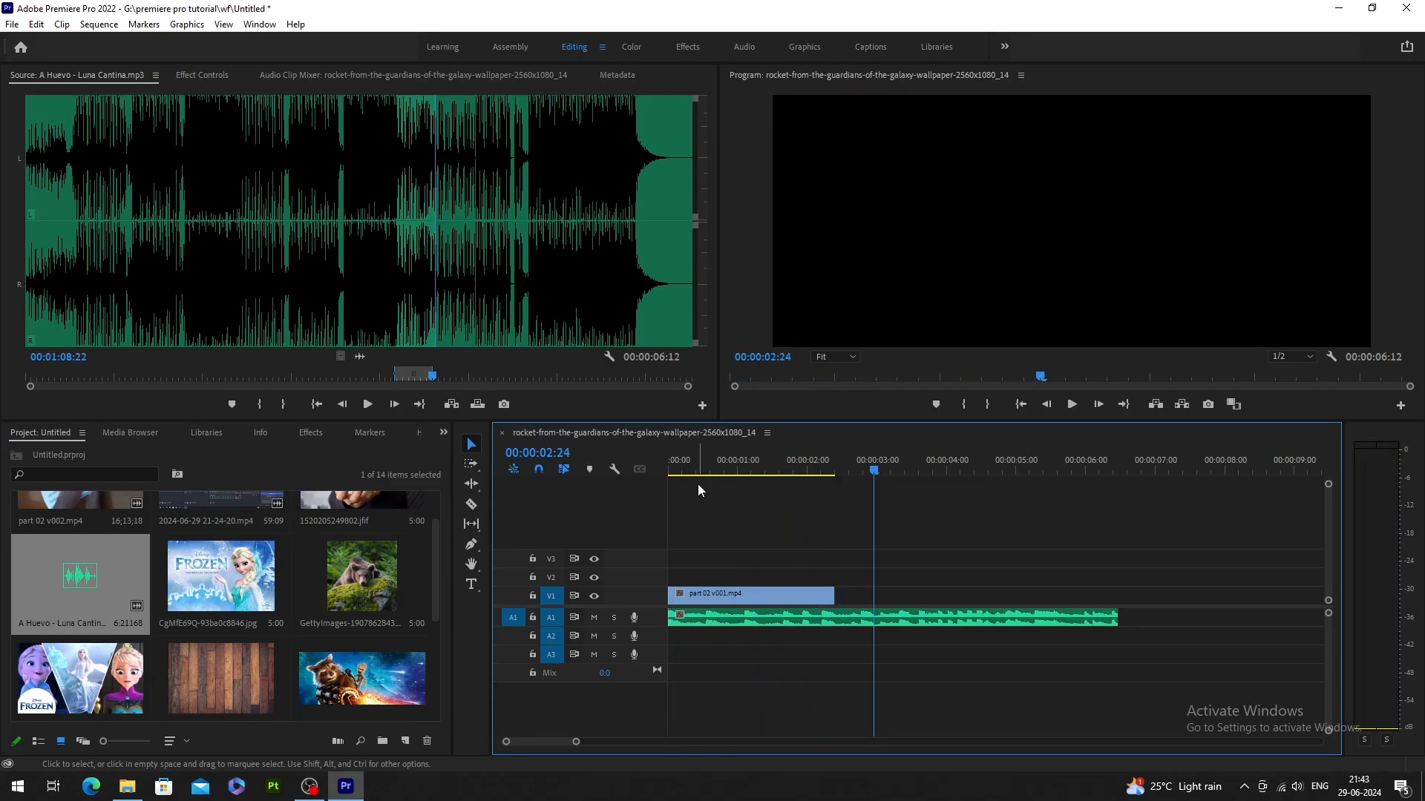
pyautogui.hotkey('ctrl', 's')
pyautogui.press('Home')
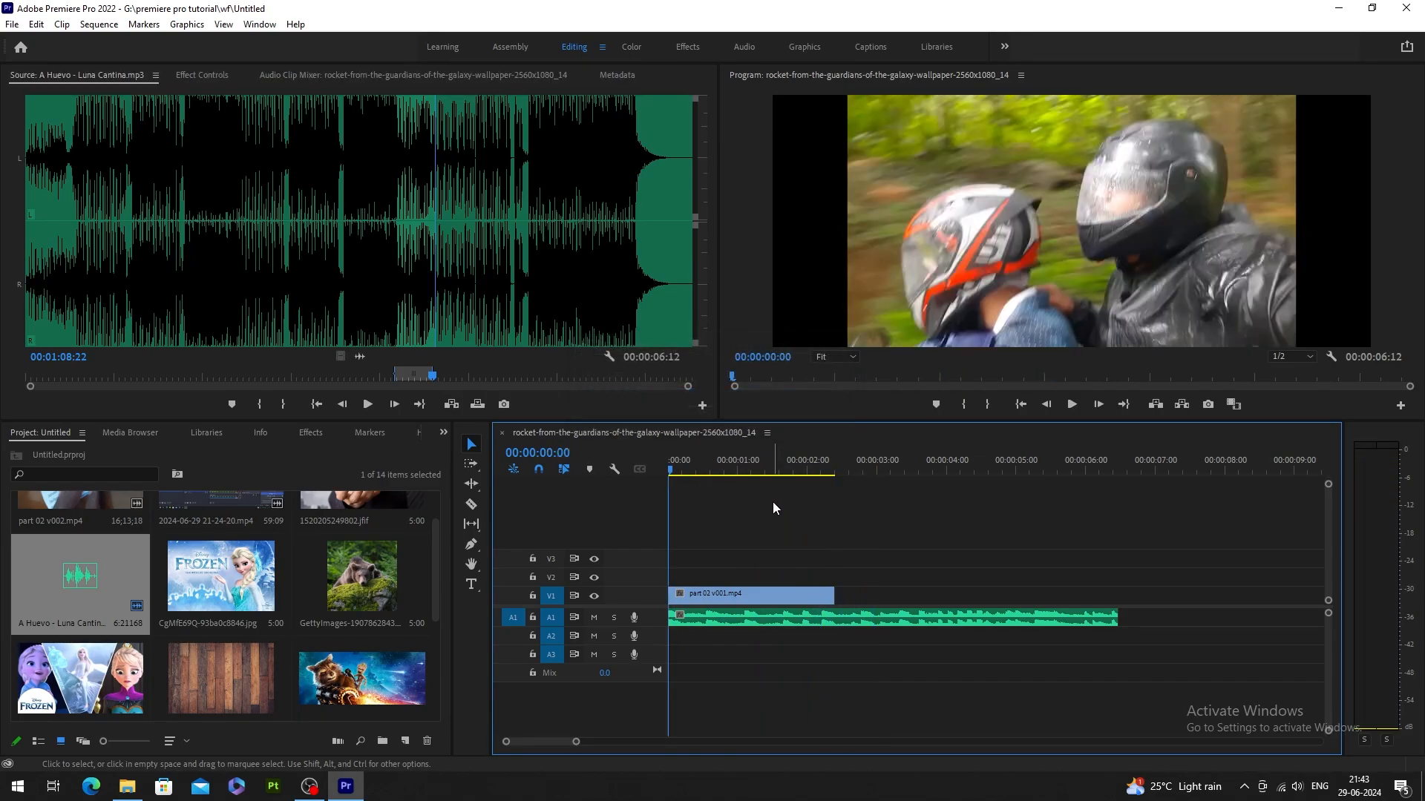
# Set the speed of the part 02 v001.mp4 clip on V1 to 50%.
pyautogui.click(740, 466)
pyautogui.click(731, 592)
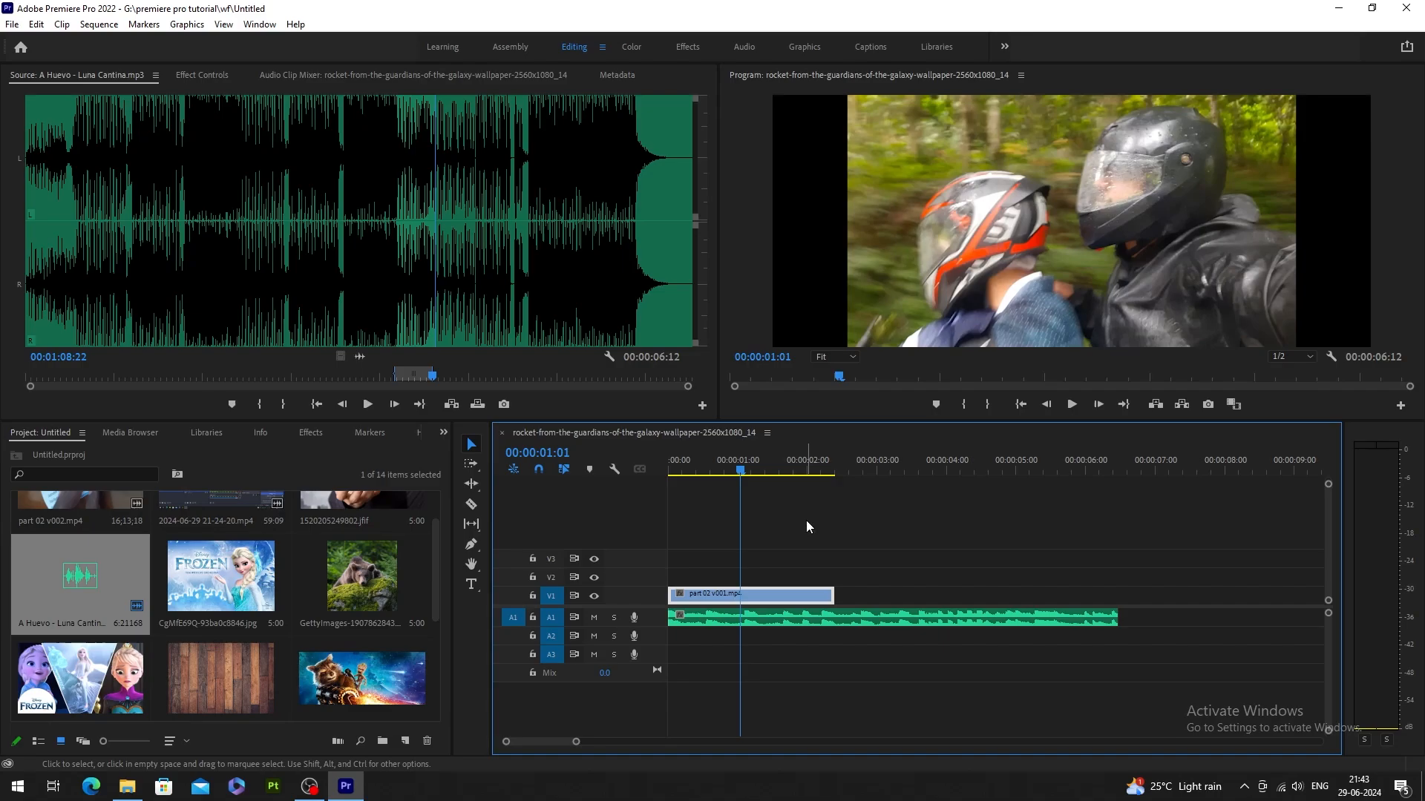
pyautogui.rightClick(746, 591)
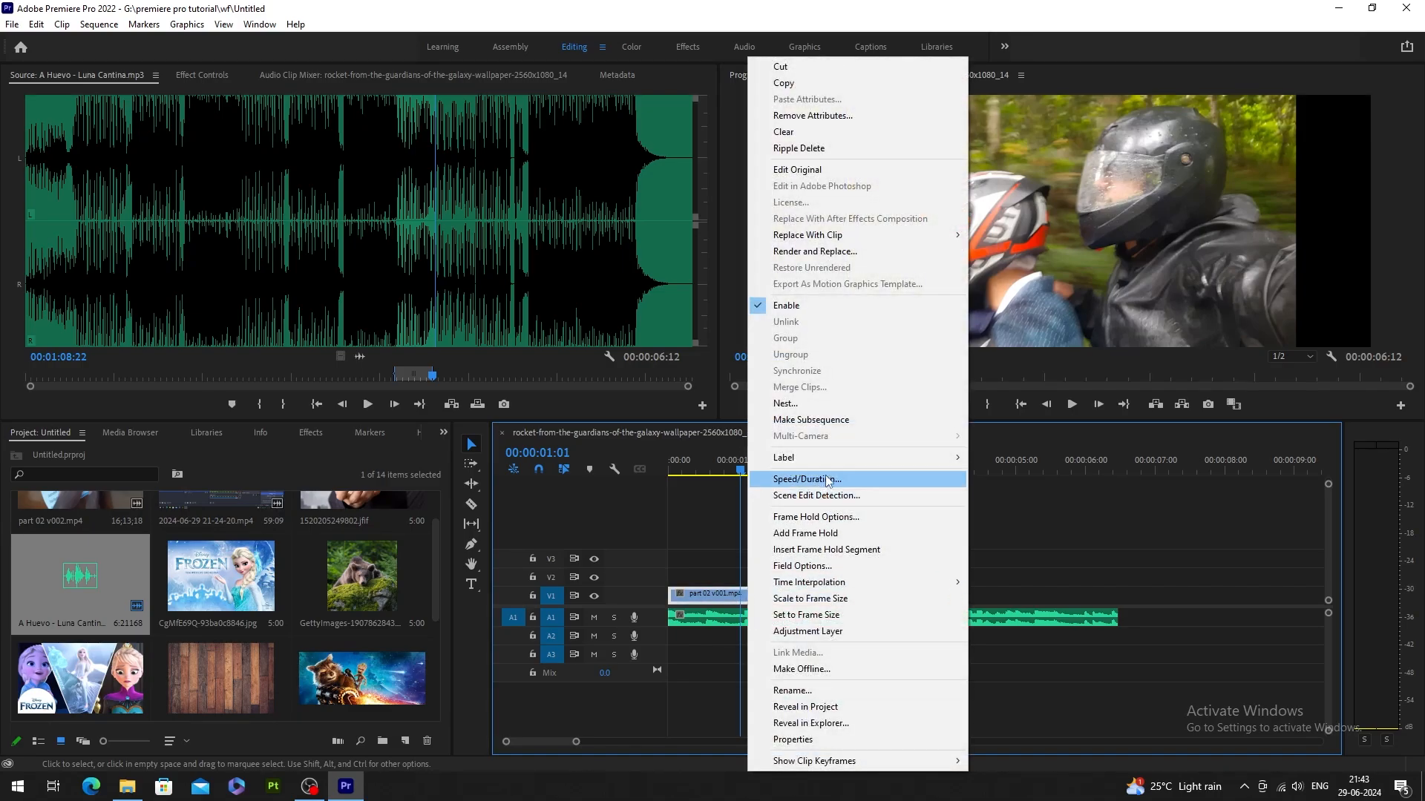
pyautogui.click(794, 480)
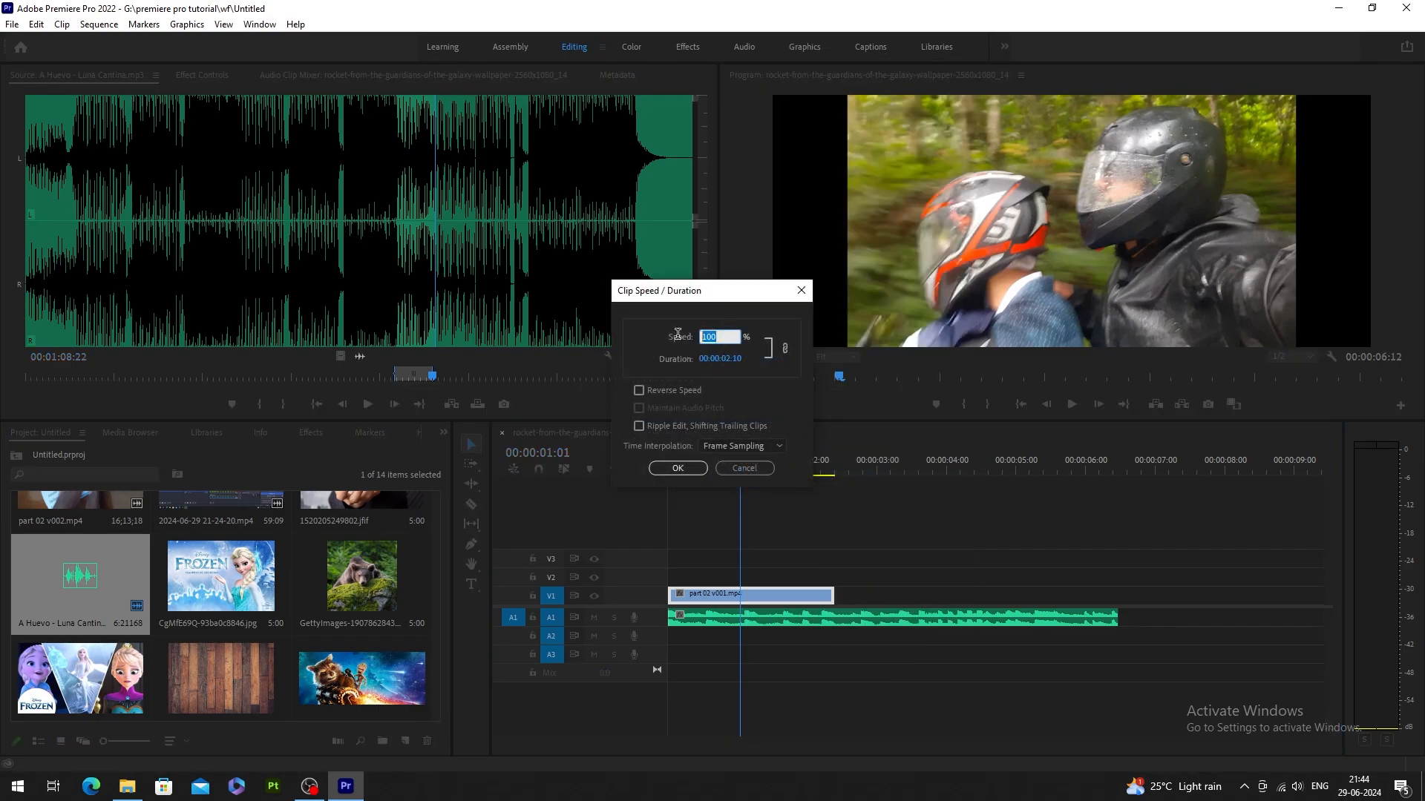
pyautogui.write('50')
pyautogui.click(678, 469)
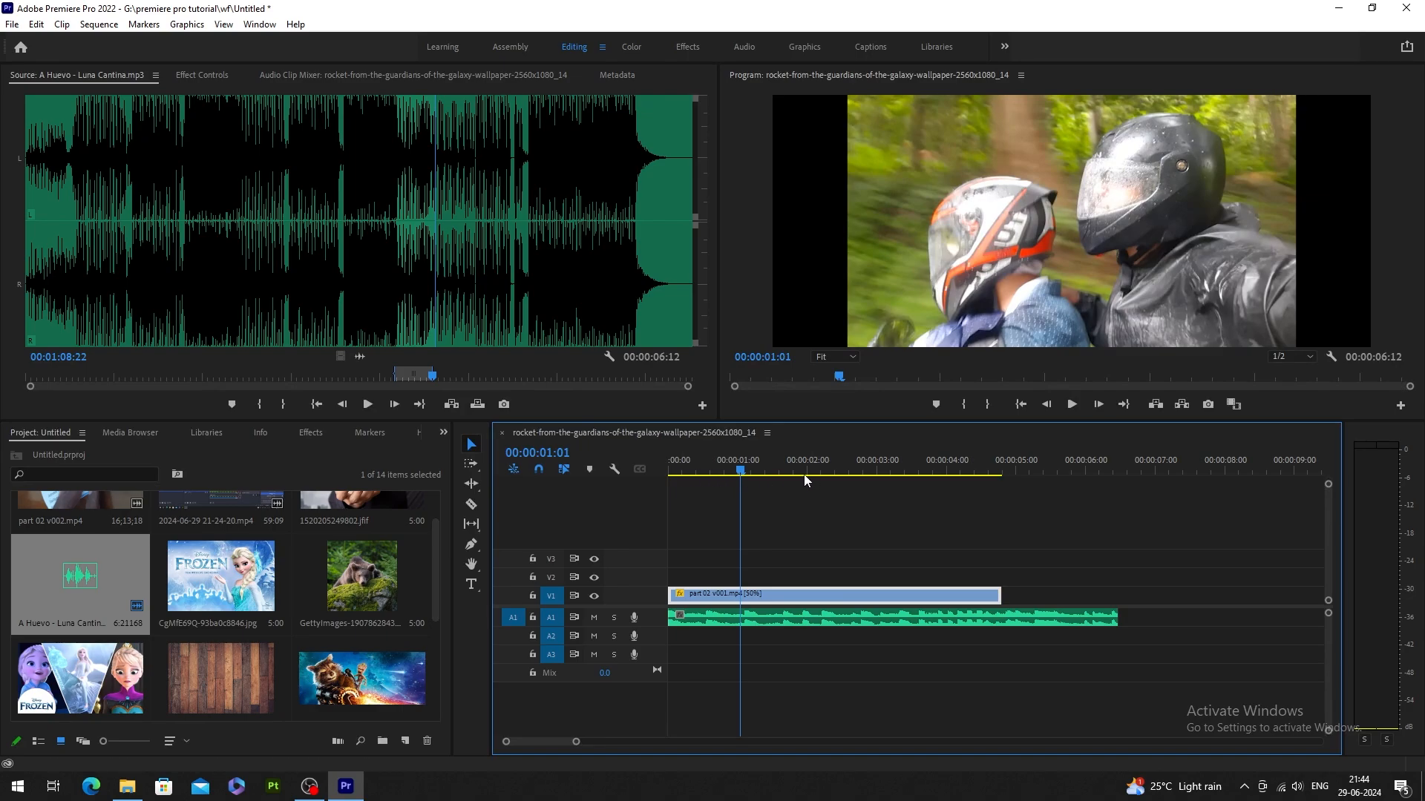
# Play the half-speed clip with the music from the sequence start, and return to the start.
pyautogui.moveTo(742, 473); pyautogui.dragTo(652, 468)
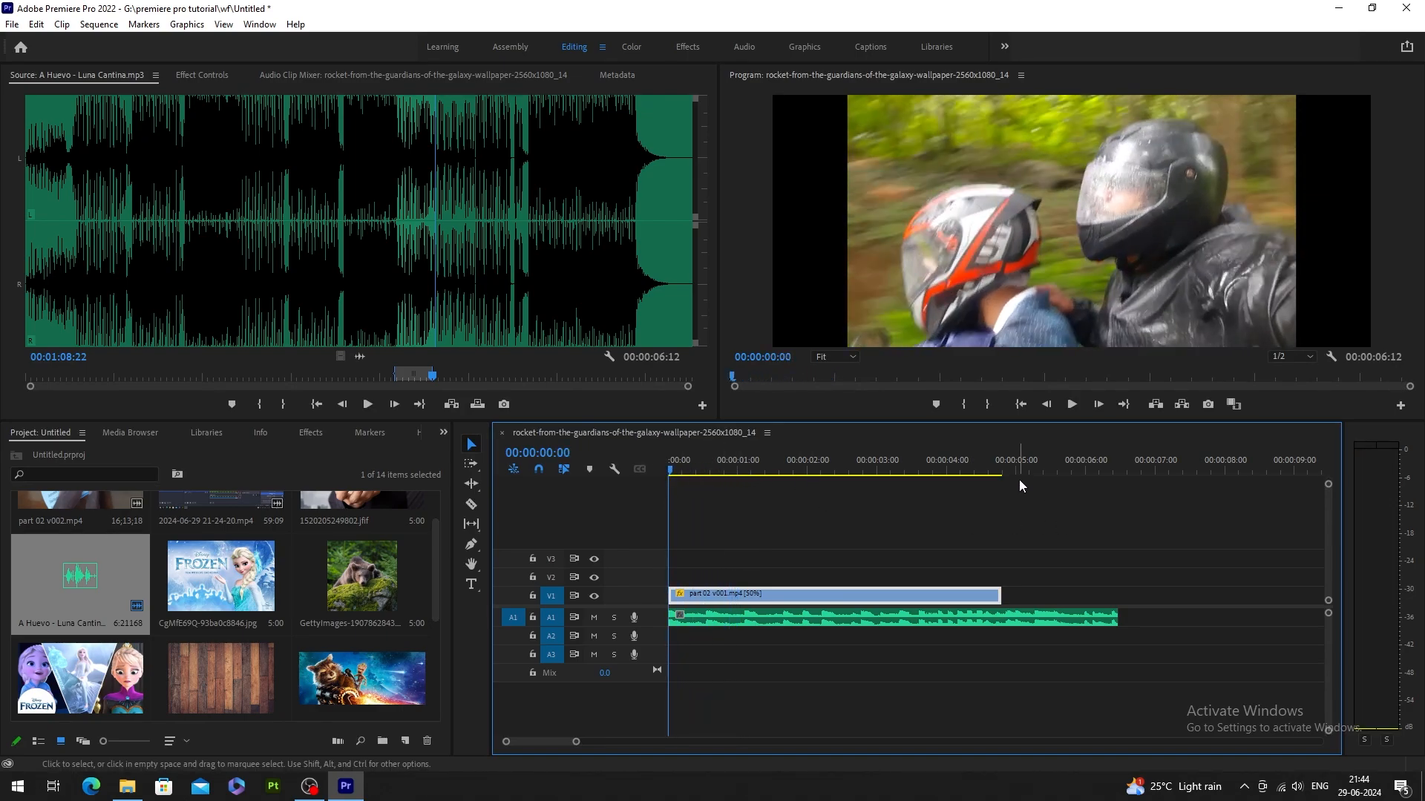
pyautogui.press('space')
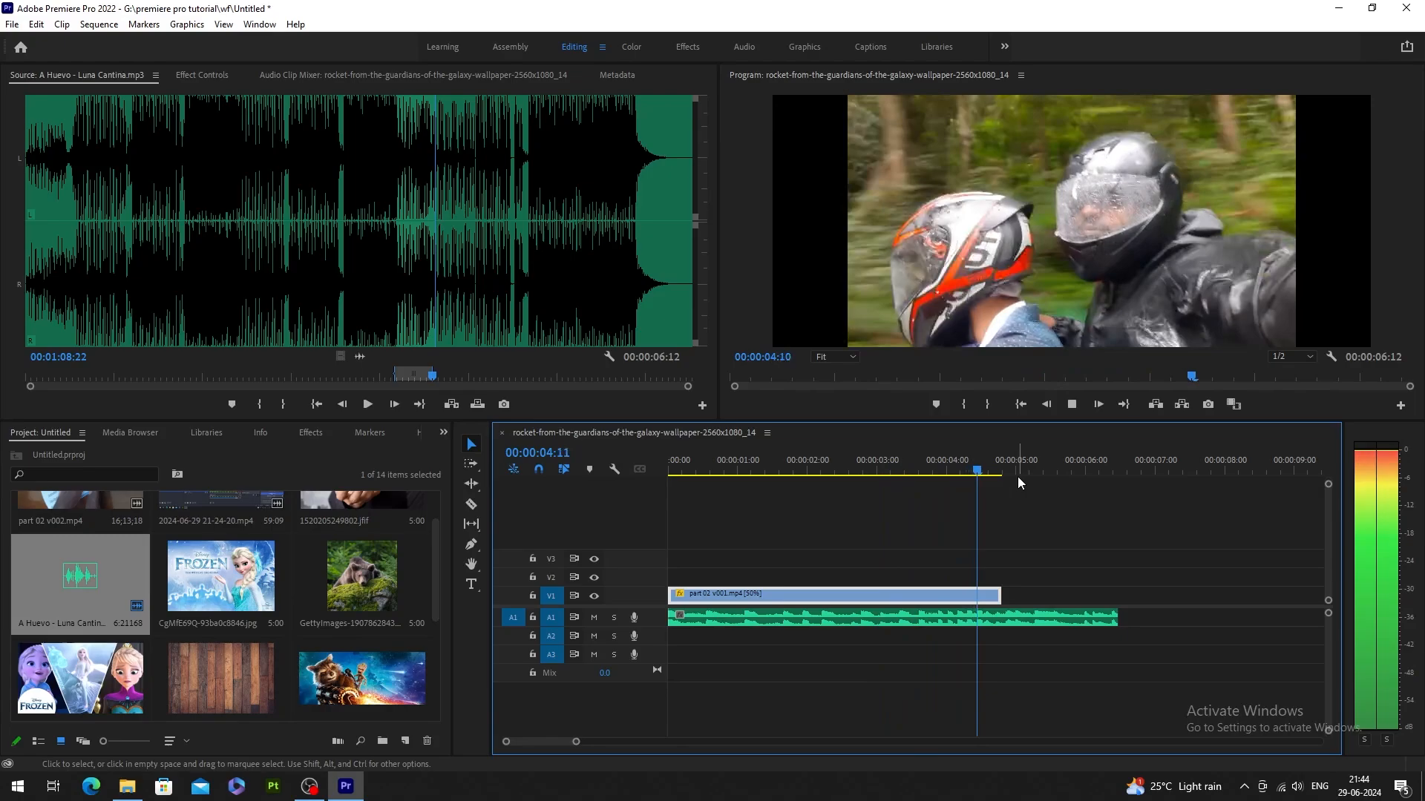
pyautogui.press('space')
pyautogui.press('Home')
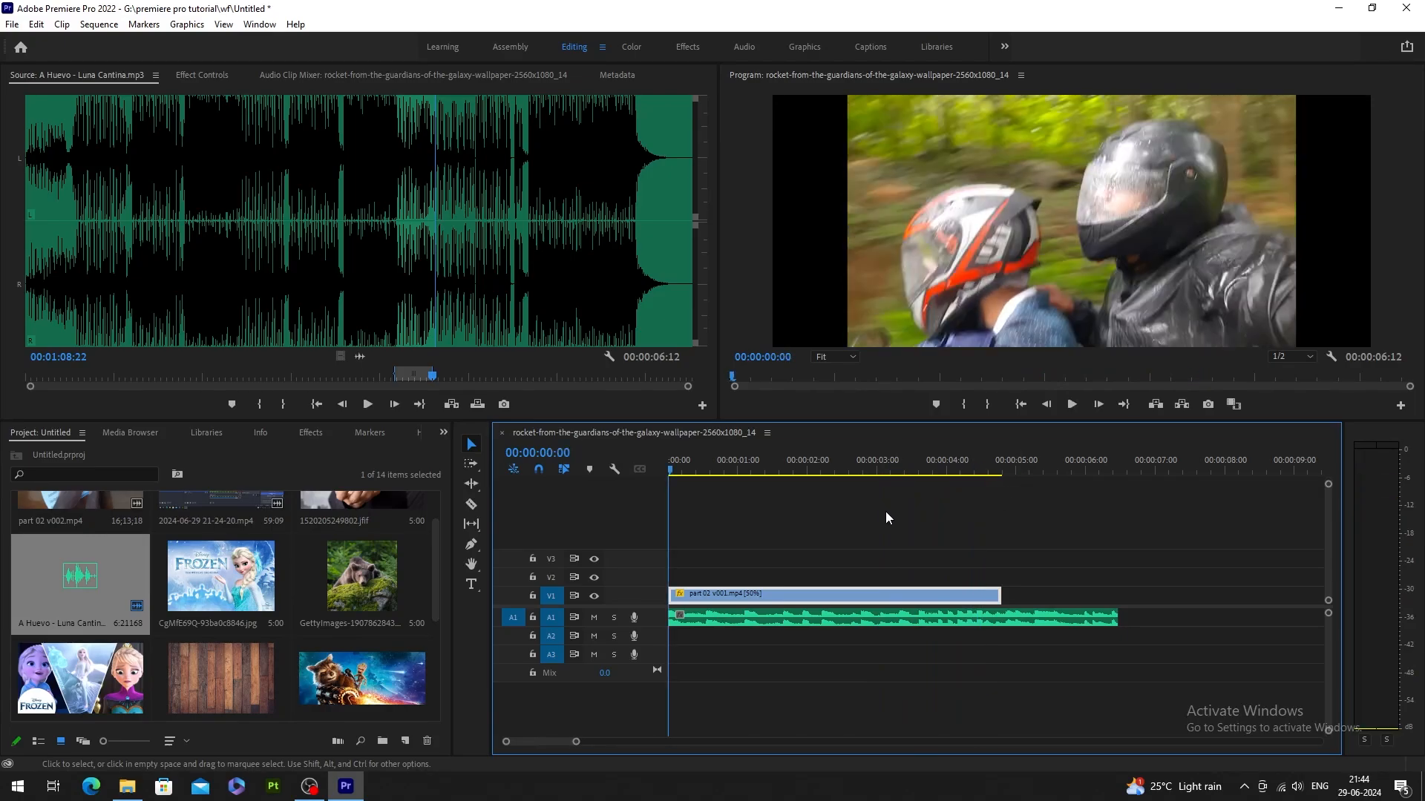
# Slow the part 02 v001.mp4 clip on V1 down to 20% speed.
pyautogui.rightClick(776, 600)
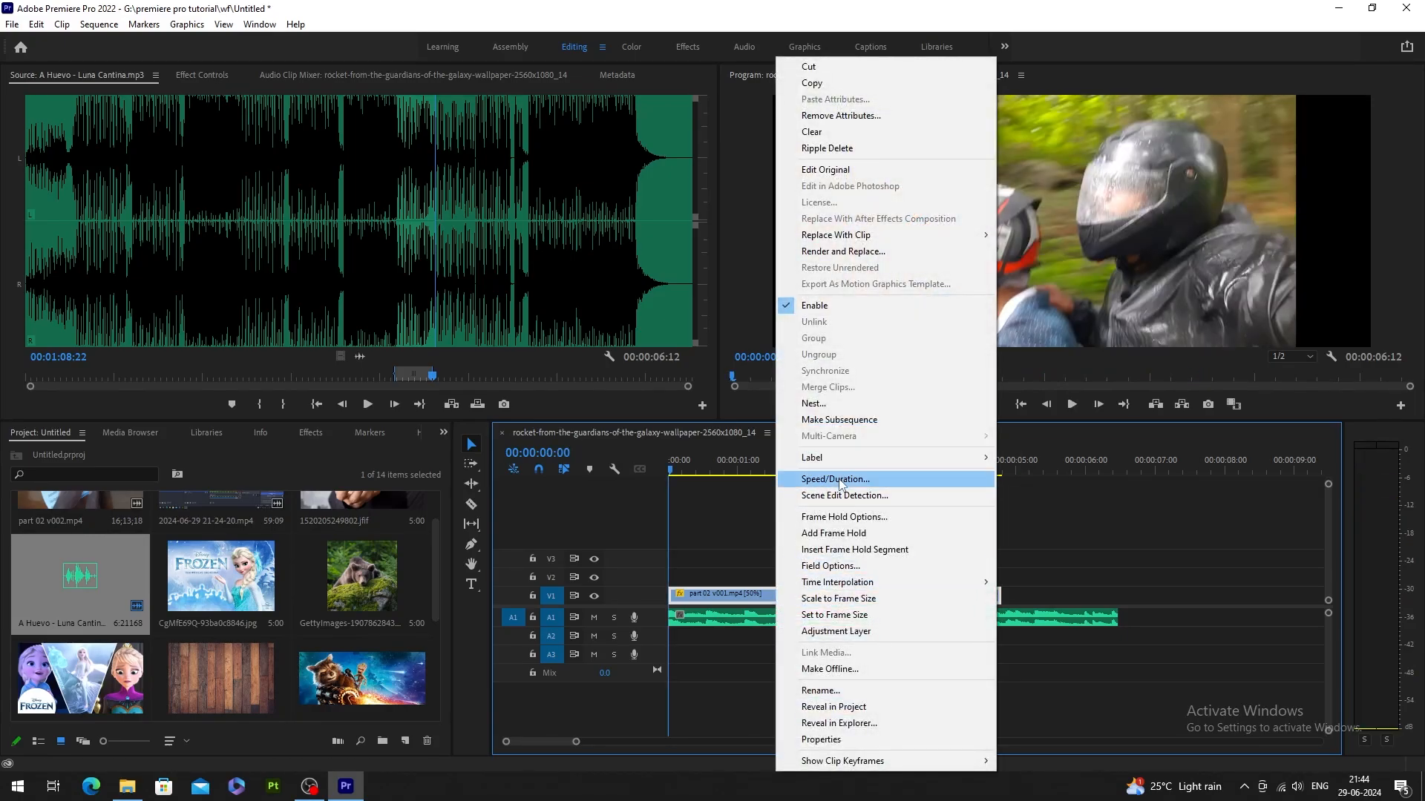
pyautogui.click(839, 478)
pyautogui.write('20')
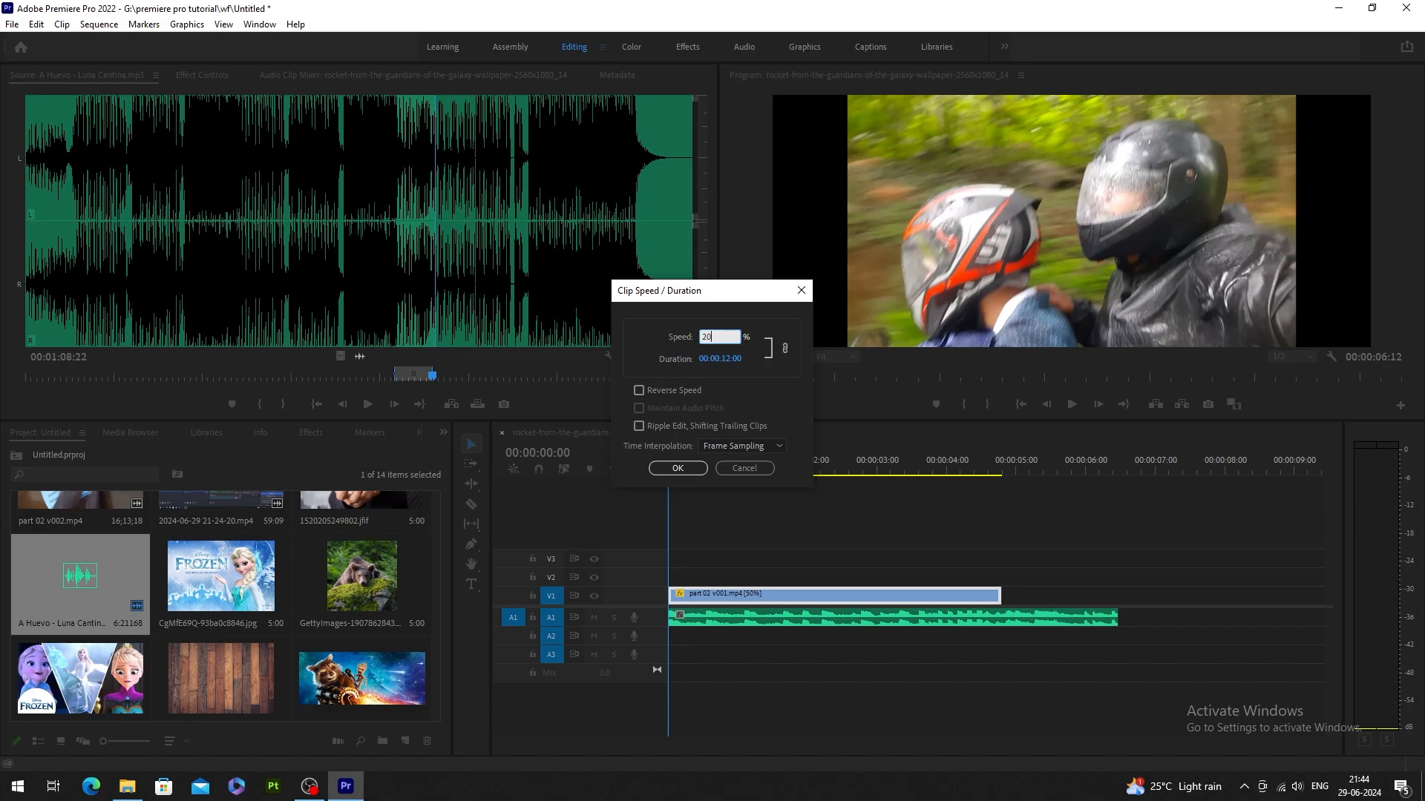
pyautogui.click(695, 469)
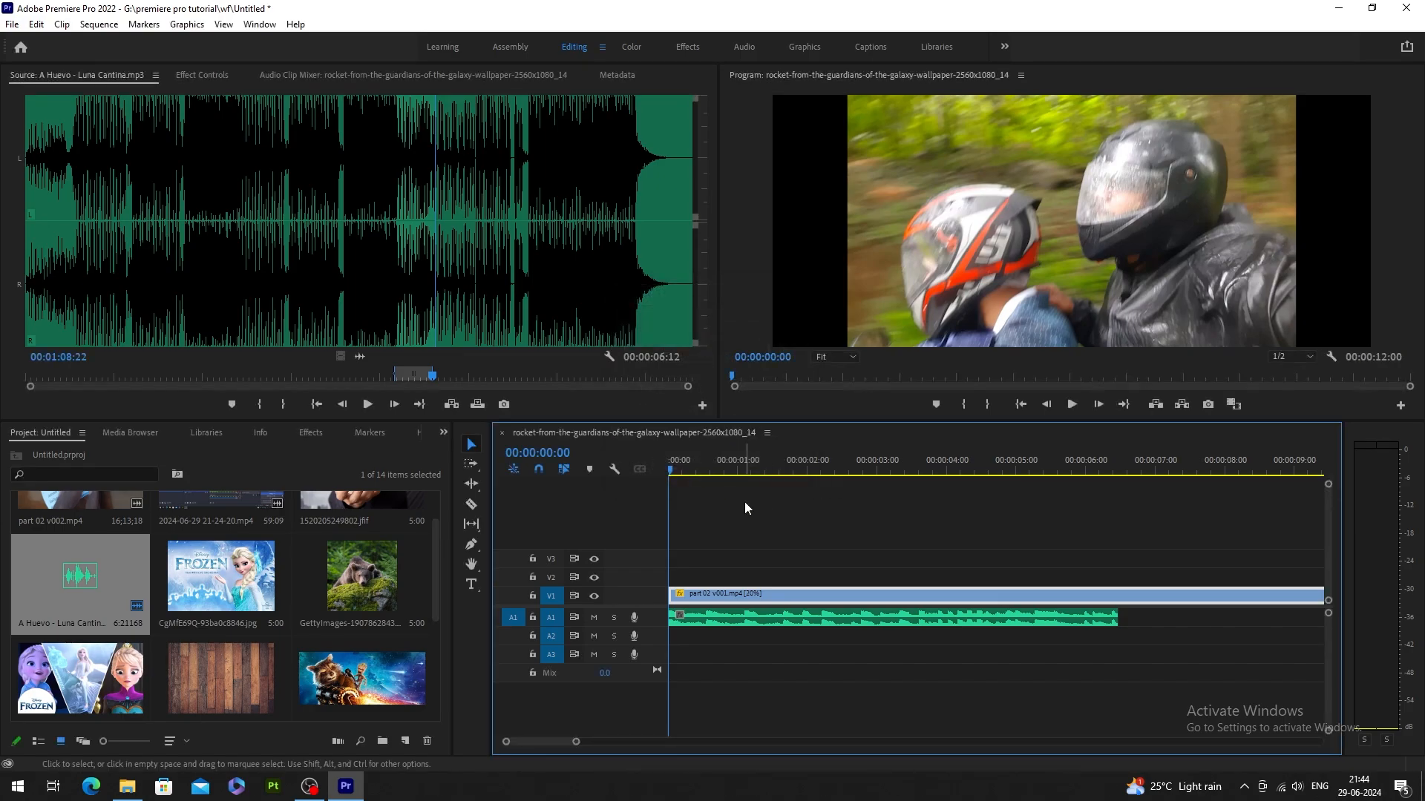
# Show the whole slowed clip in the timeline, play it from the start, and return to the start.
pyautogui.press('-')
pyautogui.press('-')
pyautogui.press('=')
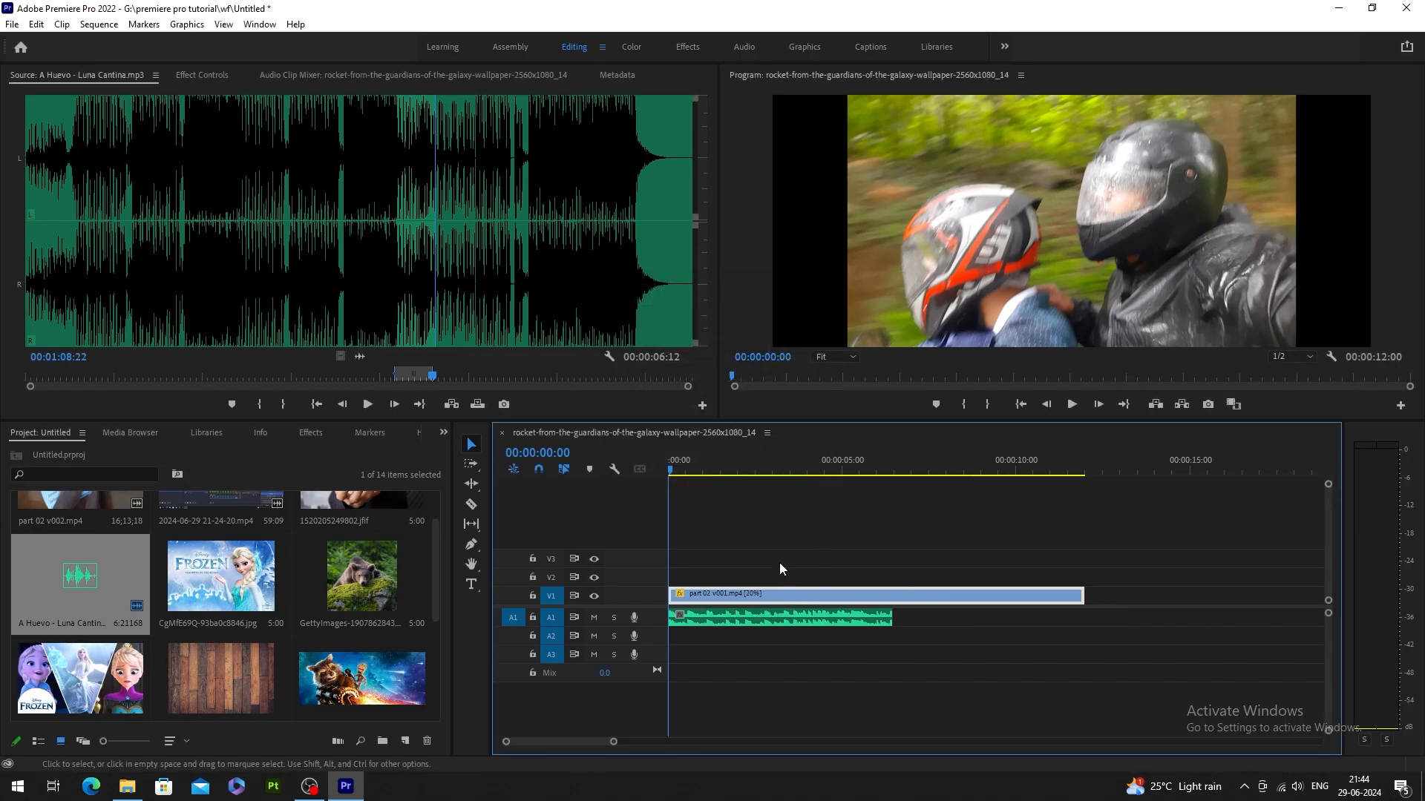
pyautogui.press('space')
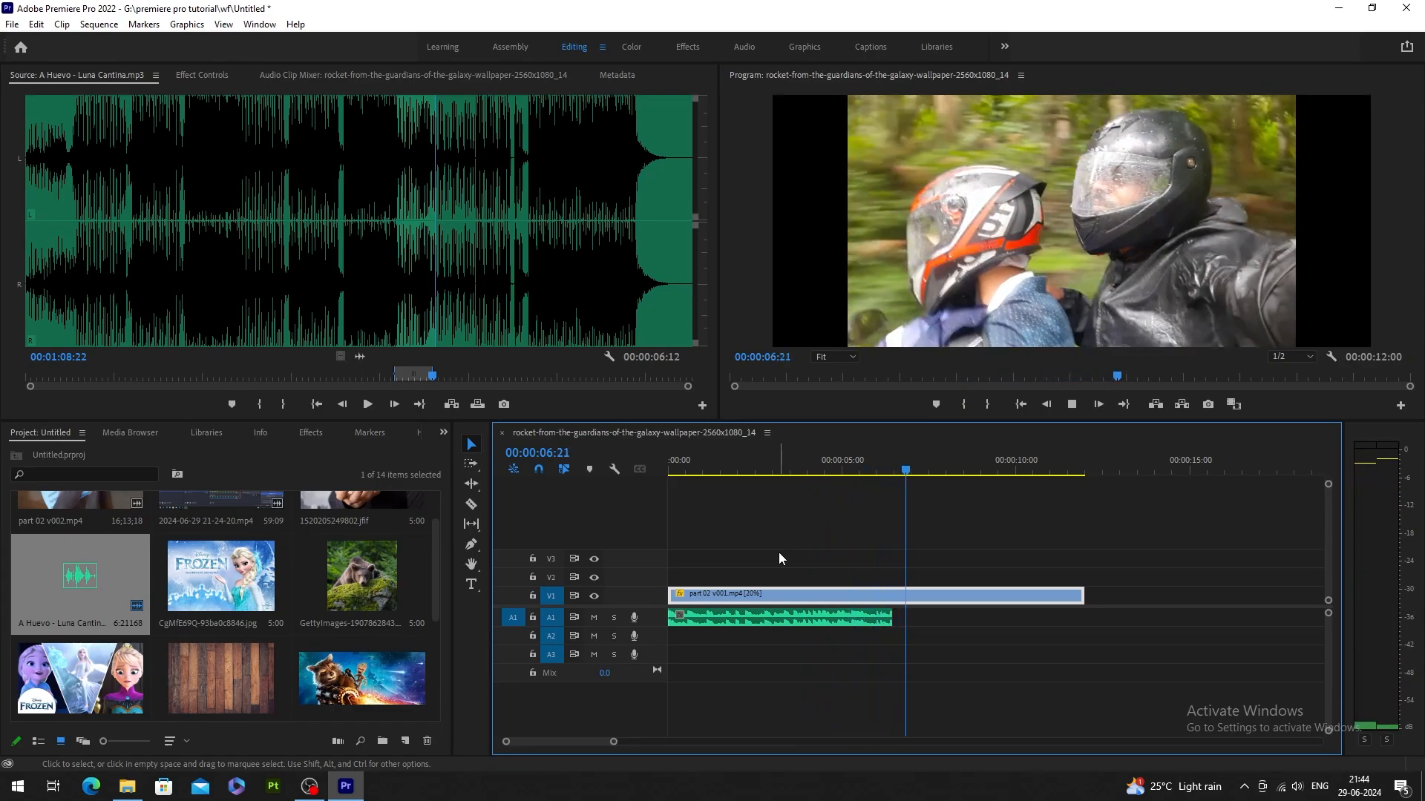
pyautogui.press('space')
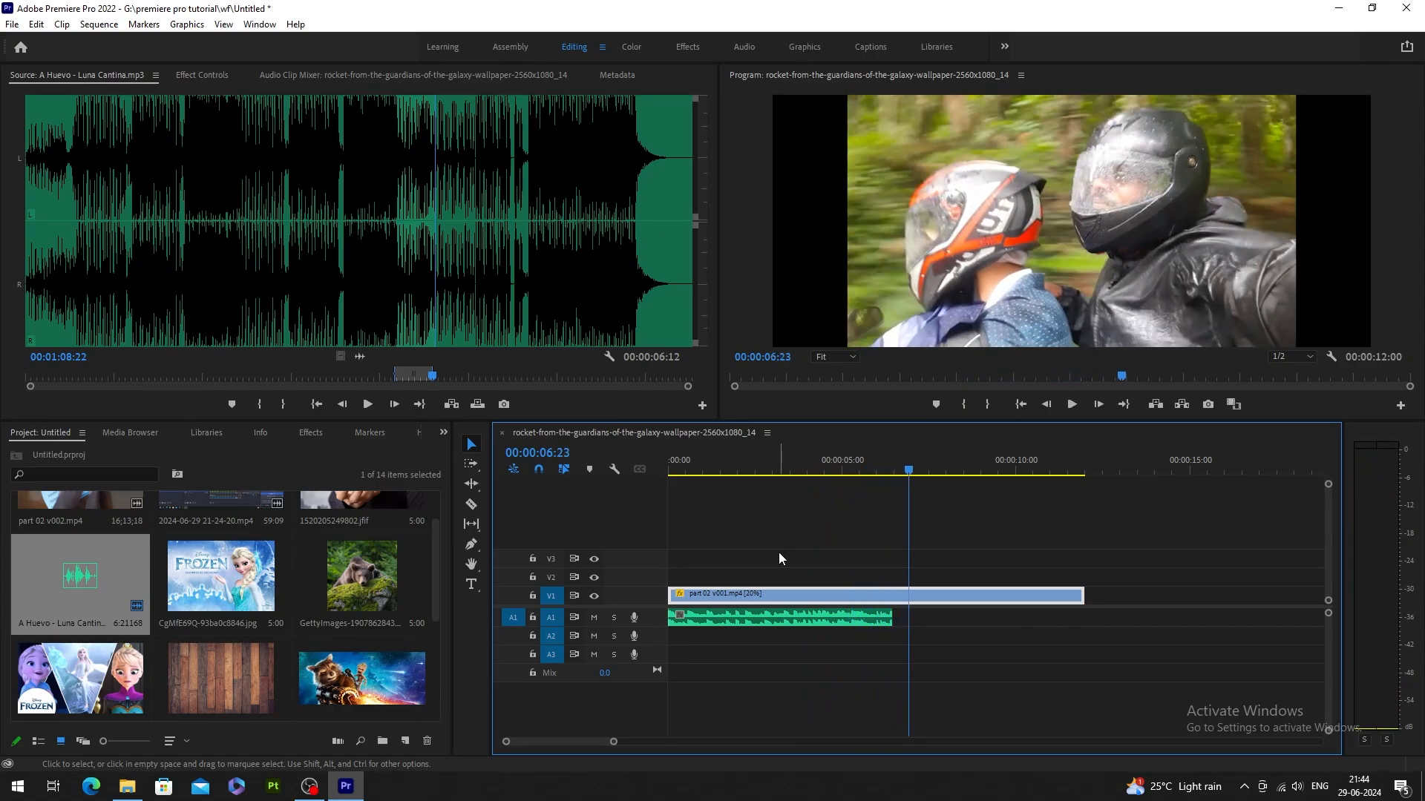
pyautogui.press('Home')
# Set the V1 clip's speed to 200% and play it until just past its end.
pyautogui.rightClick(751, 600)
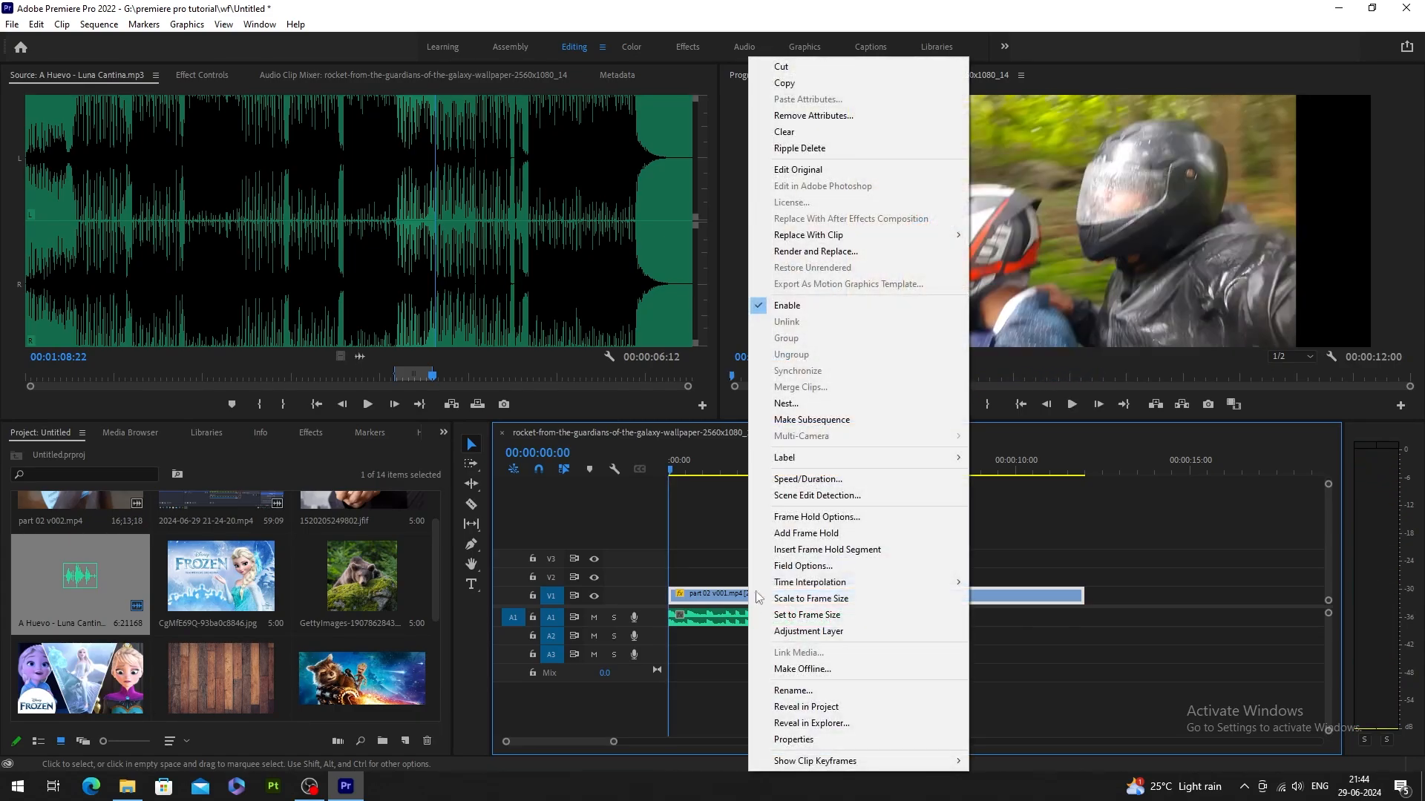
pyautogui.click(820, 480)
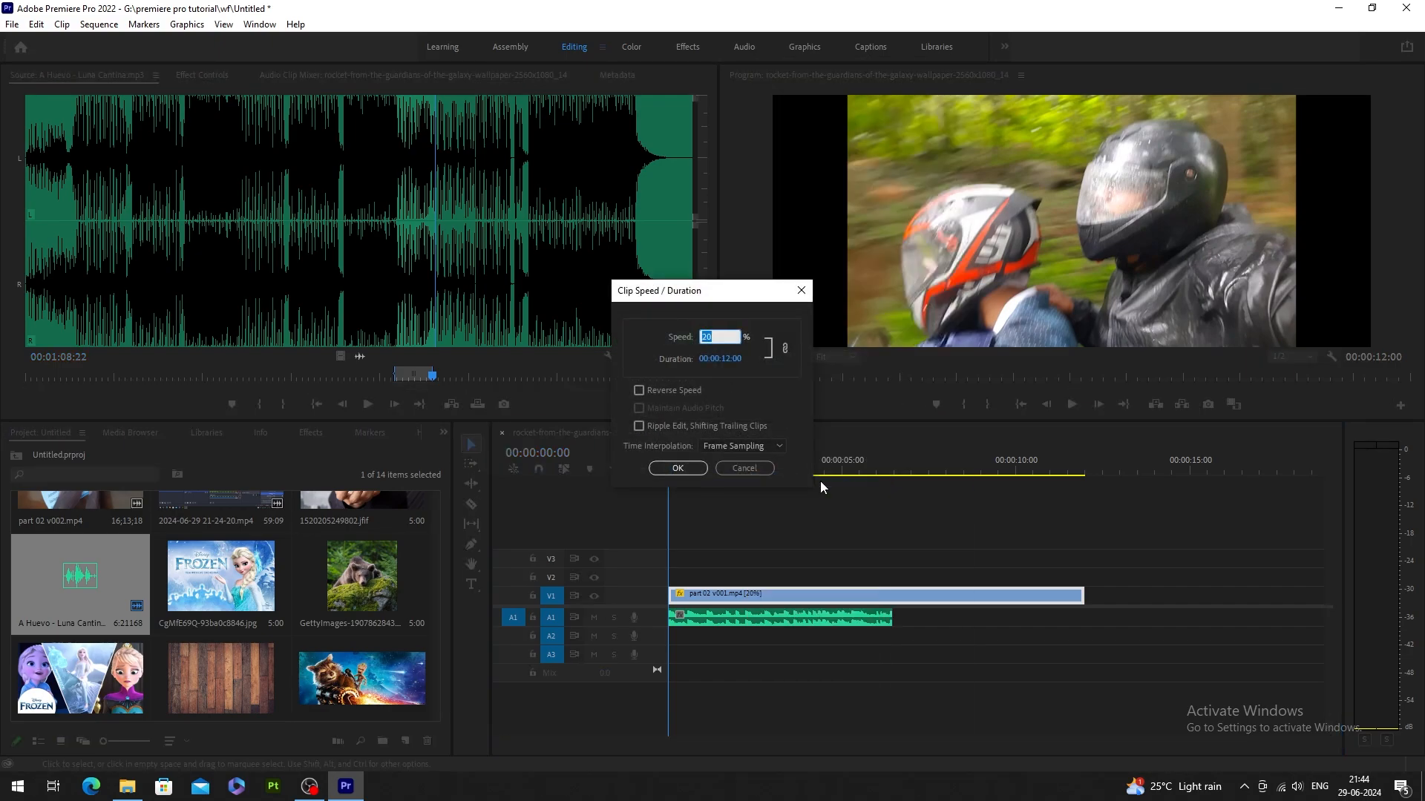
pyautogui.write('200')
pyautogui.click(677, 468)
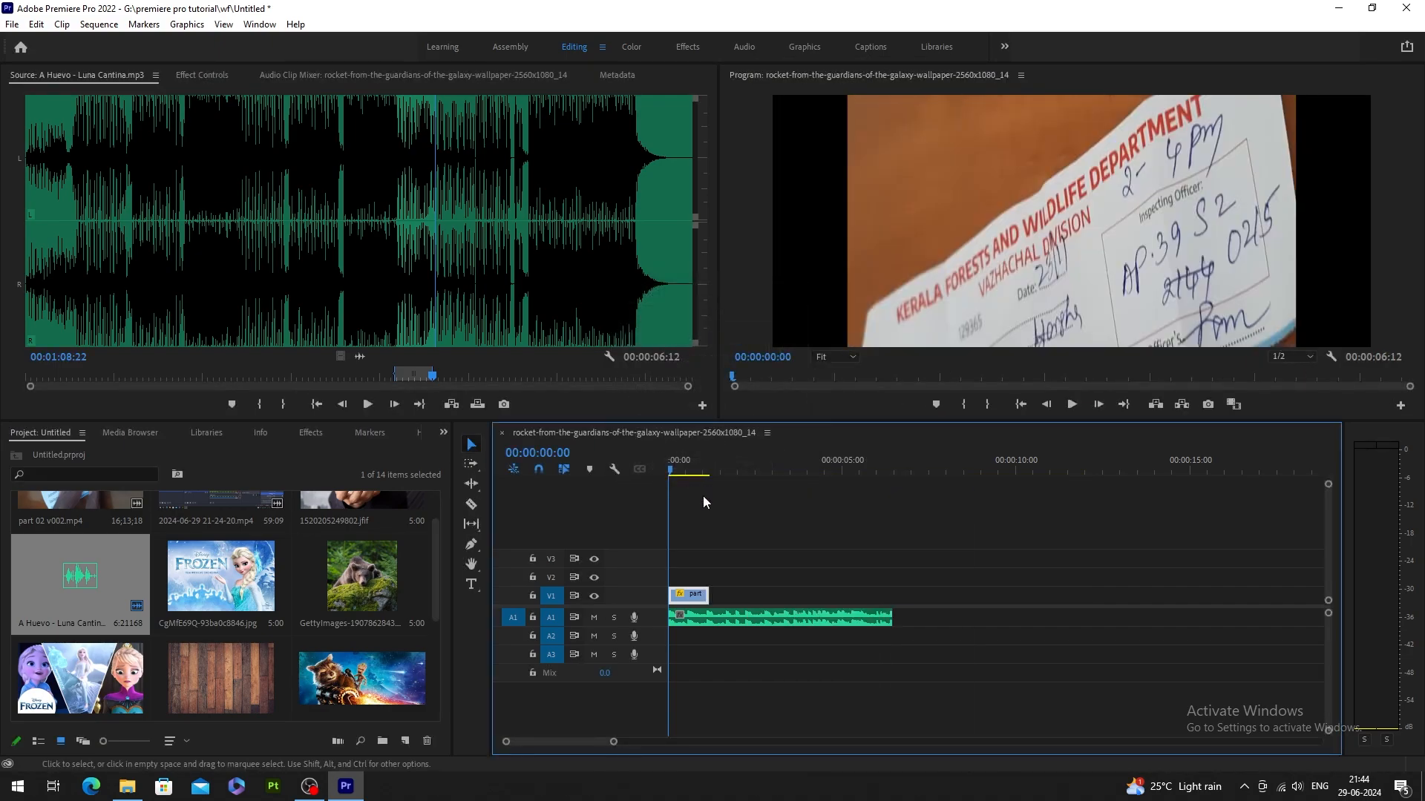
pyautogui.press('space')
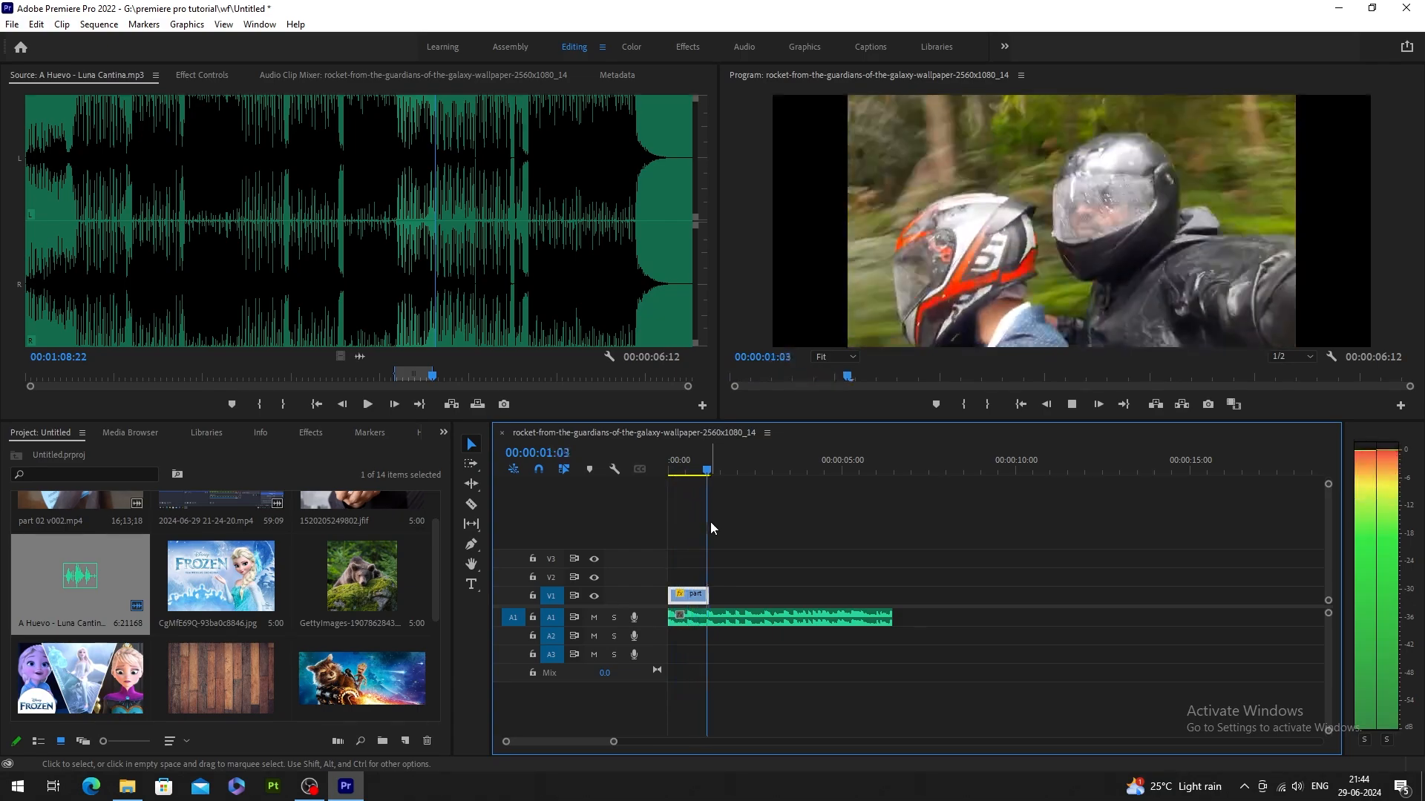
pyautogui.press('space')
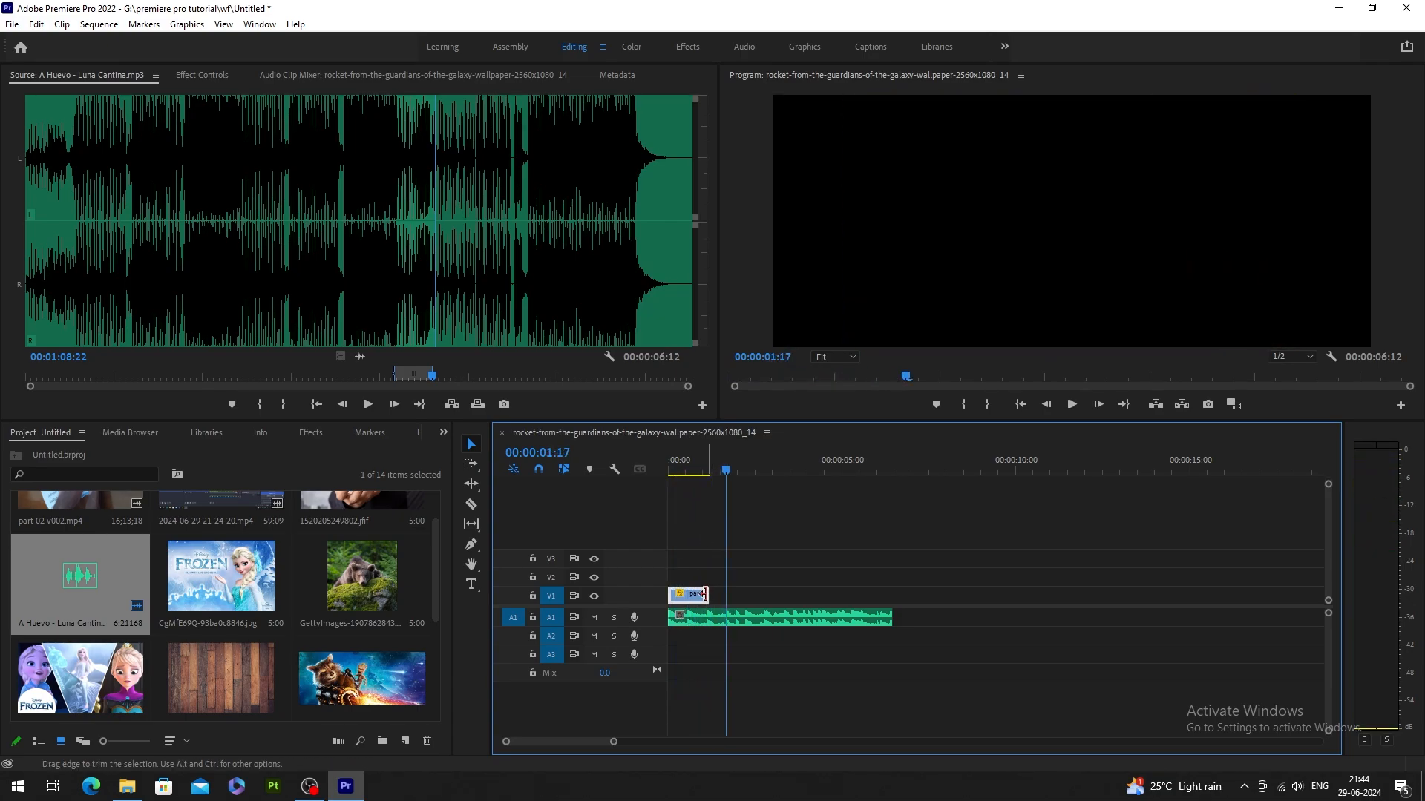
# Extend the end of the 200% clip on V1 to just before the music ends, preview it, and save the project.
pyautogui.moveTo(708, 596); pyautogui.dragTo(873, 604)
pyautogui.moveTo(729, 473); pyautogui.dragTo(577, 473)
pyautogui.press('space')
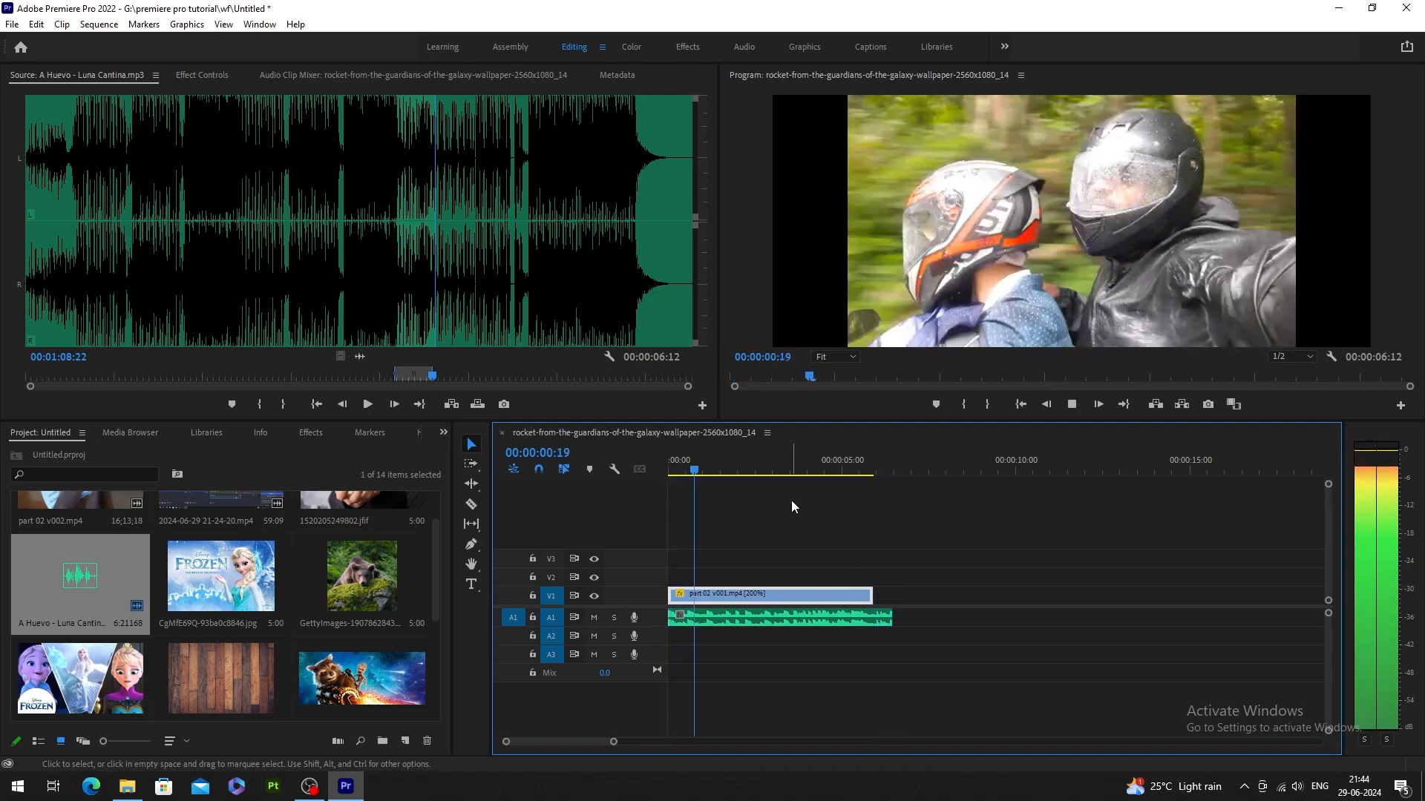
pyautogui.press('space')
pyautogui.press('Home')
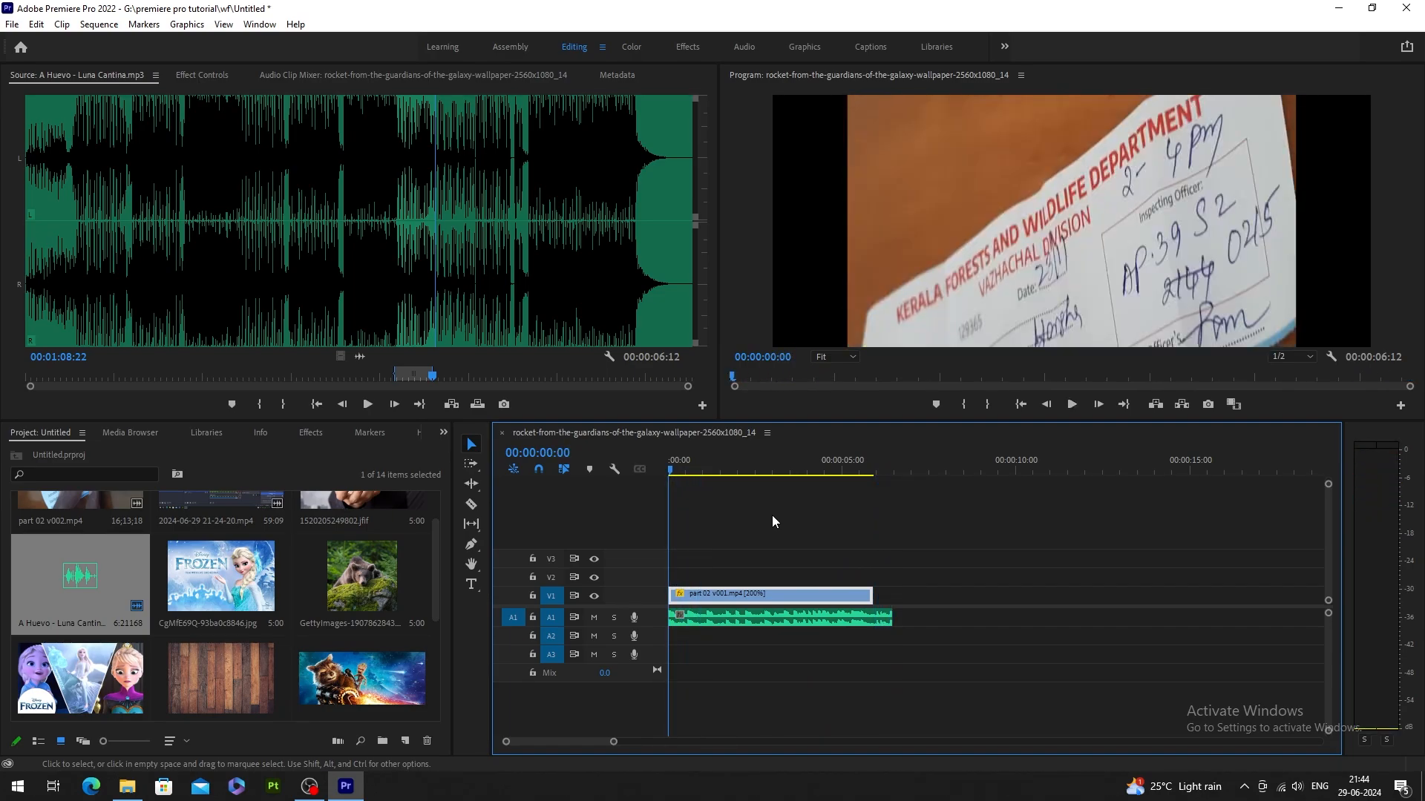
pyautogui.hotkey('ctrl', 's')
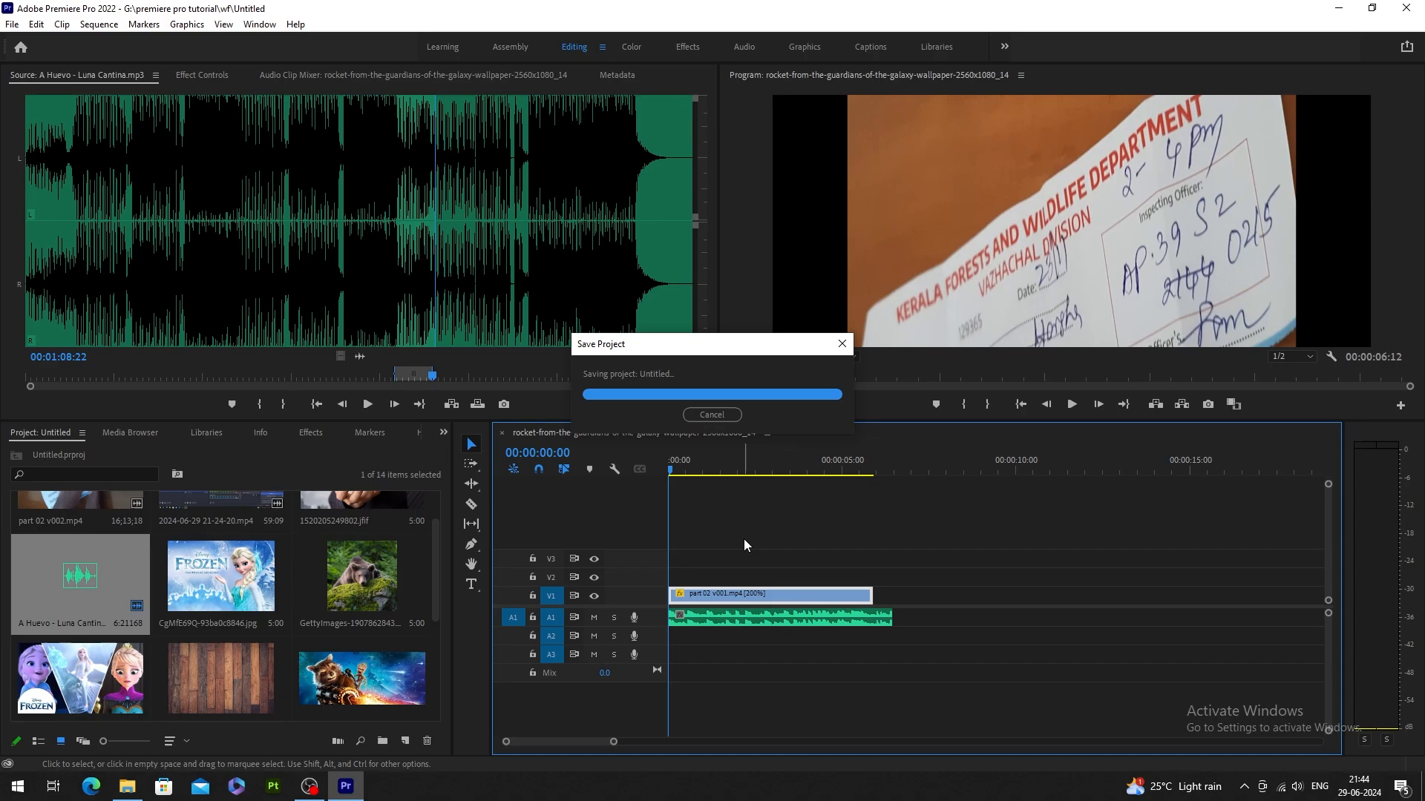
# In the Graphics workspace, add the Bold Title template to V2 at the start of the sequence and accept the font substitution.
pyautogui.moveTo(735, 462)
pyautogui.mouseDown()
pyautogui.moveTo(786, 476)
pyautogui.moveTo(739, 475)
pyautogui.mouseUp()
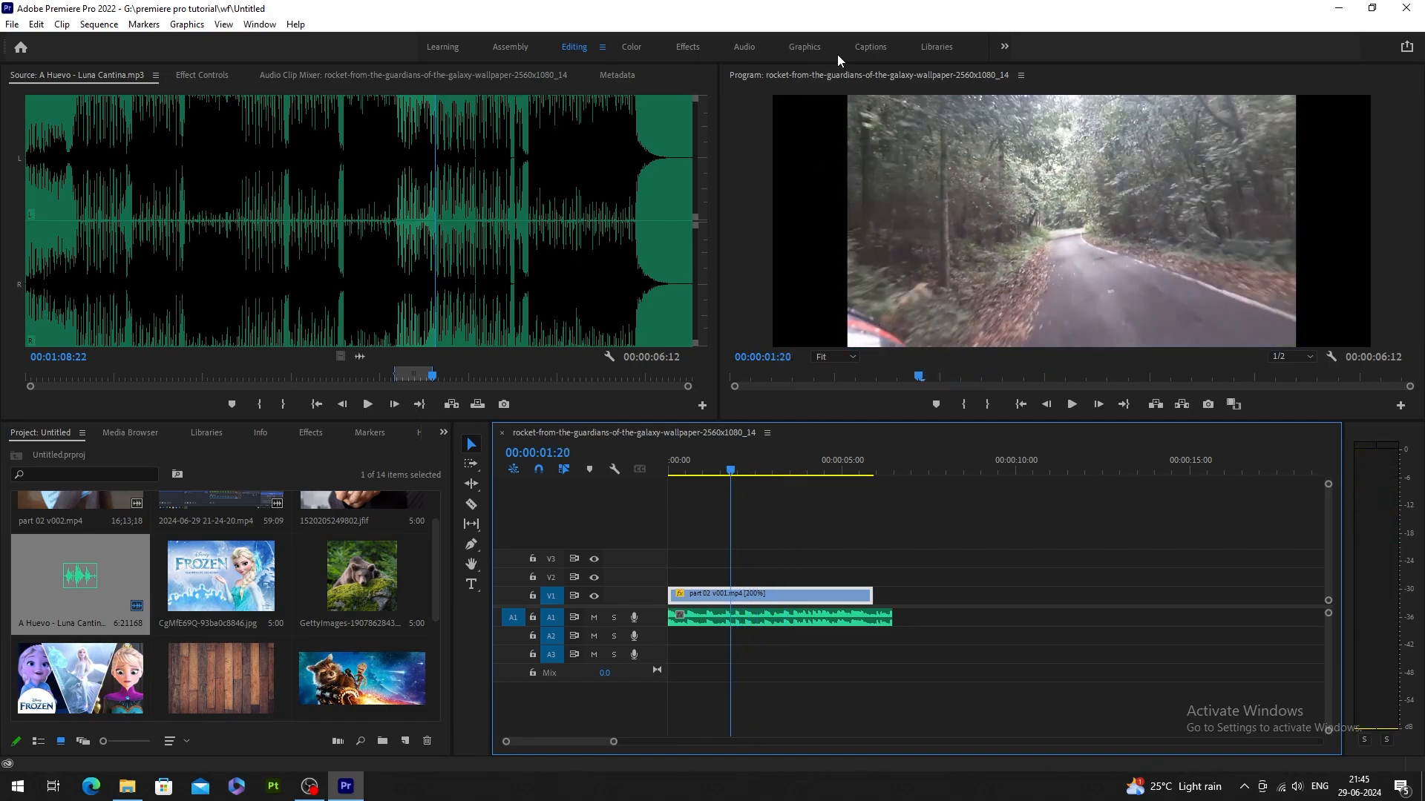
pyautogui.click(805, 47)
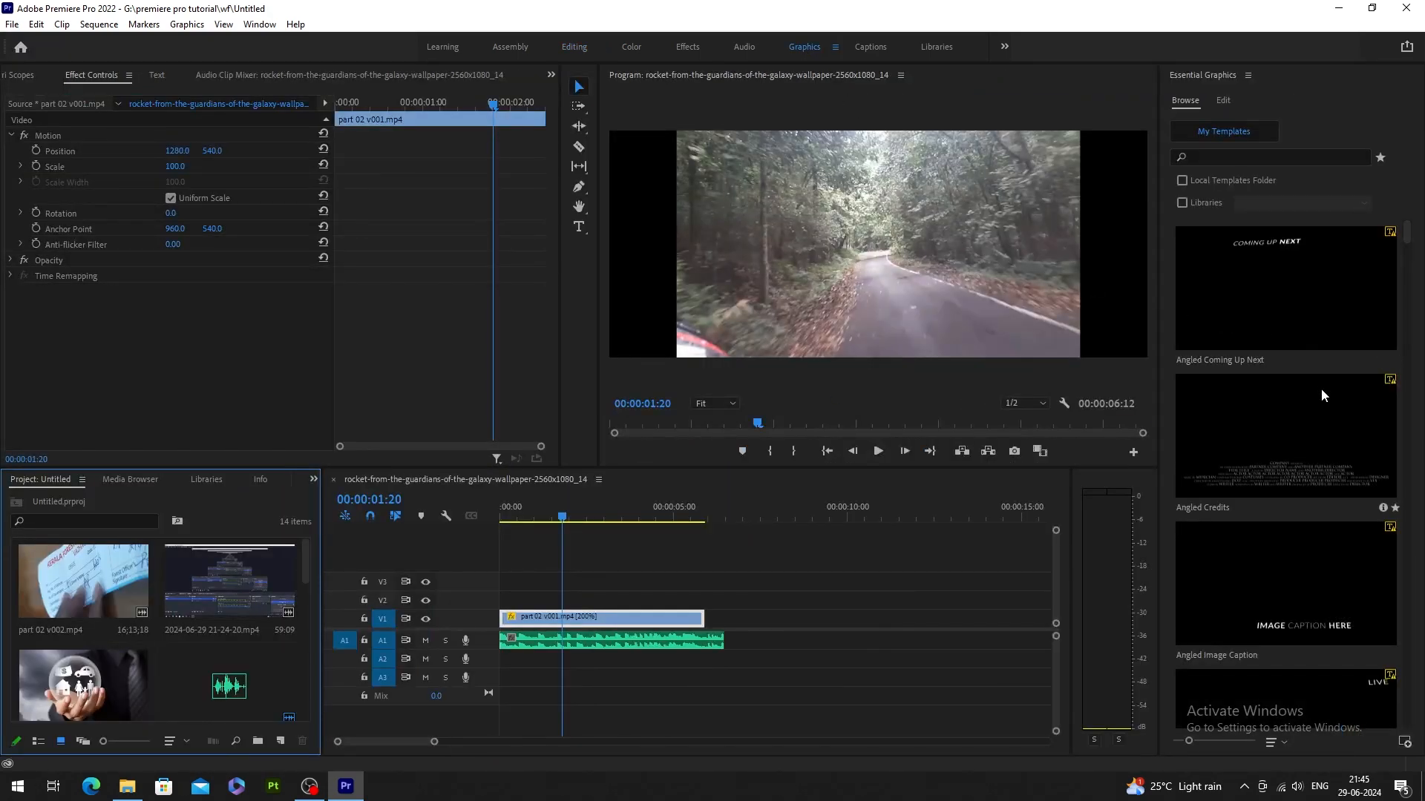
pyautogui.scroll(-5, 1324, 504)
pyautogui.scroll(-8, 1324, 517)
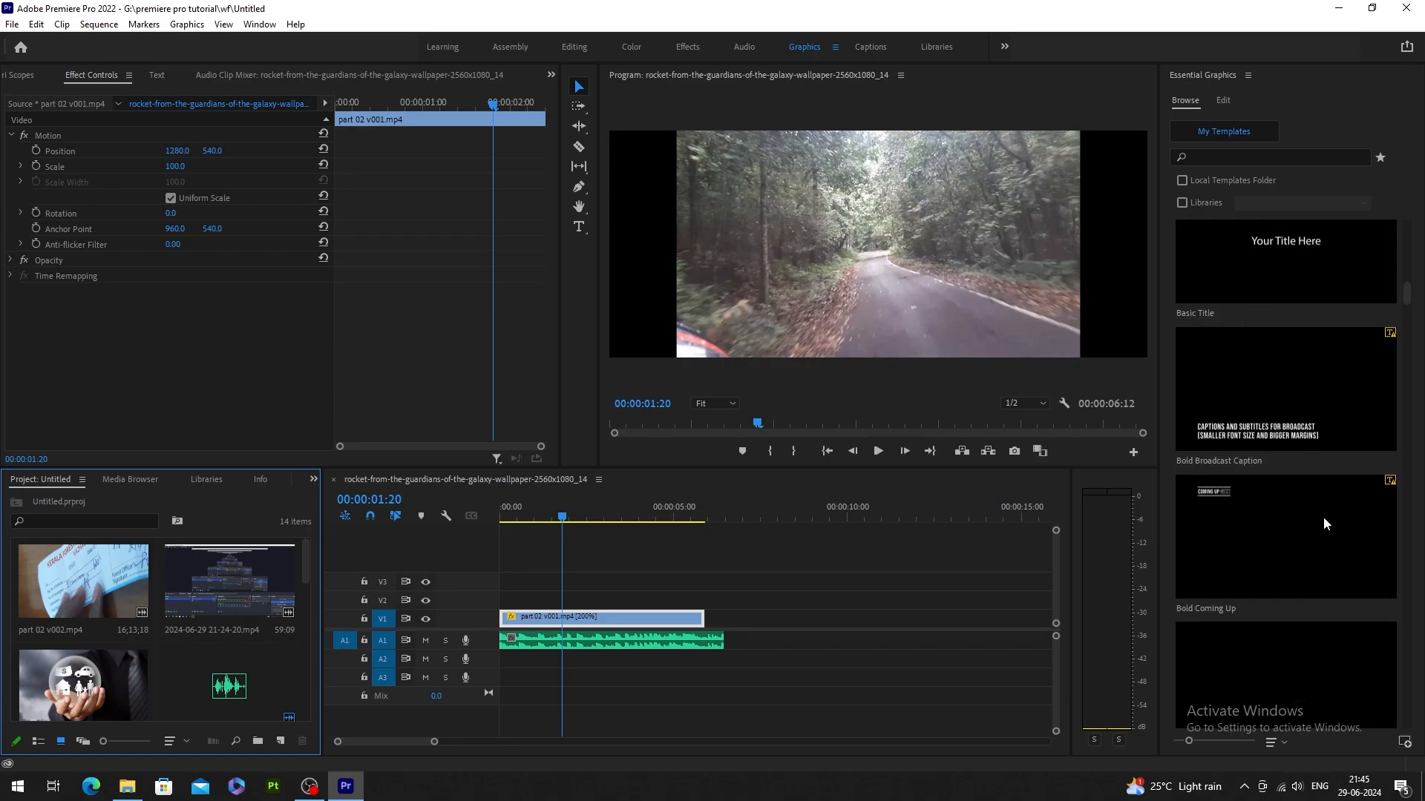
pyautogui.scroll(-5, 1310, 460)
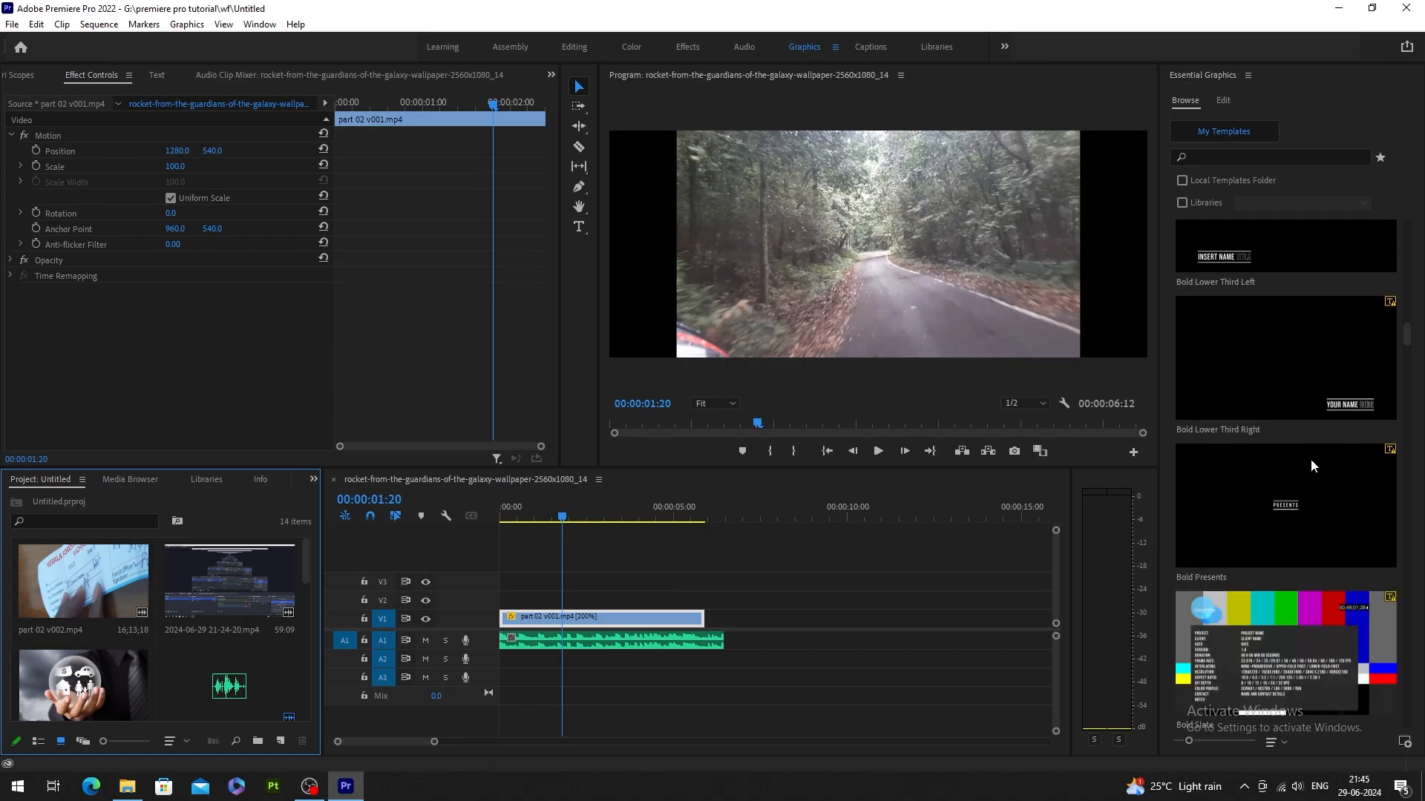
pyautogui.moveTo(1301, 490); pyautogui.dragTo(503, 601)
pyautogui.click(878, 517)
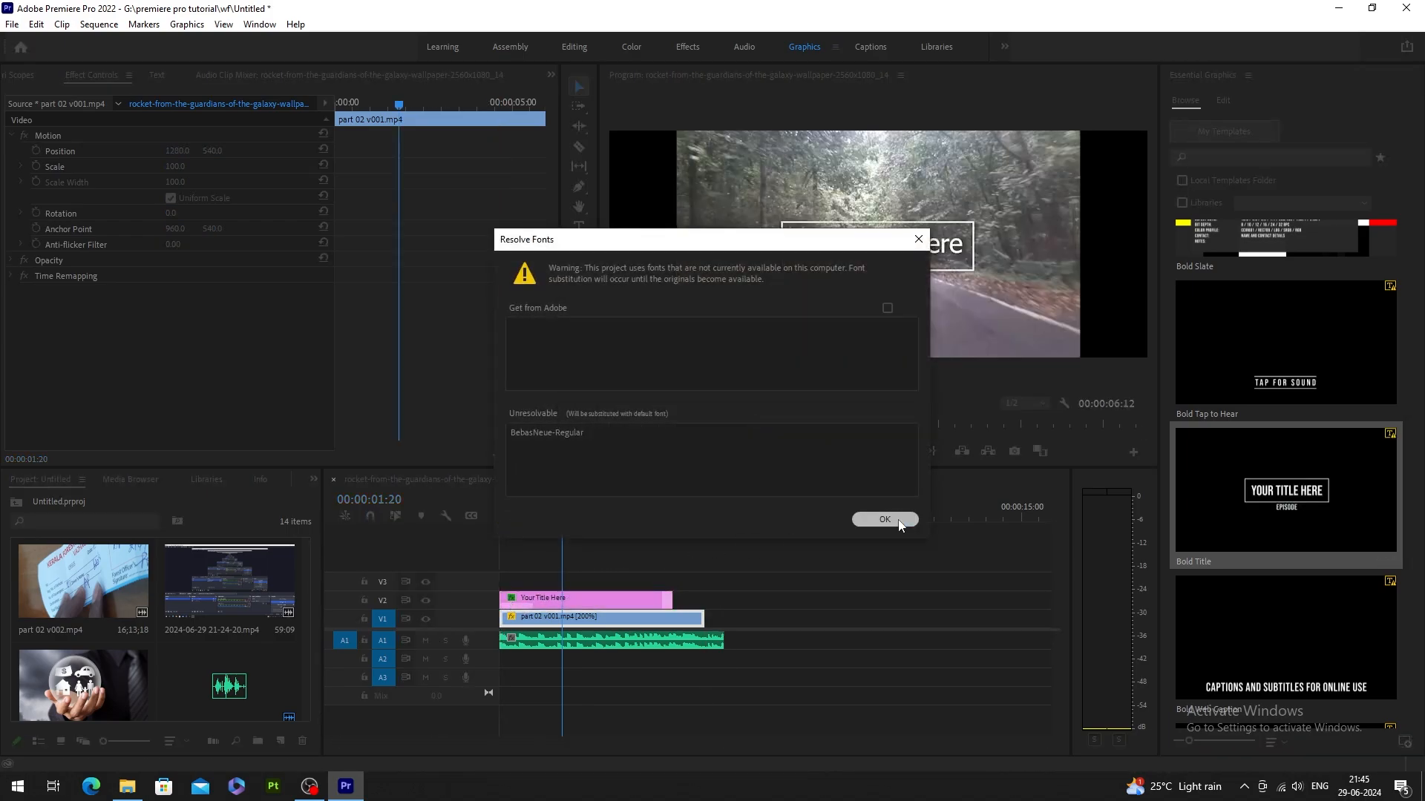
# Replace the main title text of the graphic on V2 with "Tutorial".
pyautogui.click(586, 598)
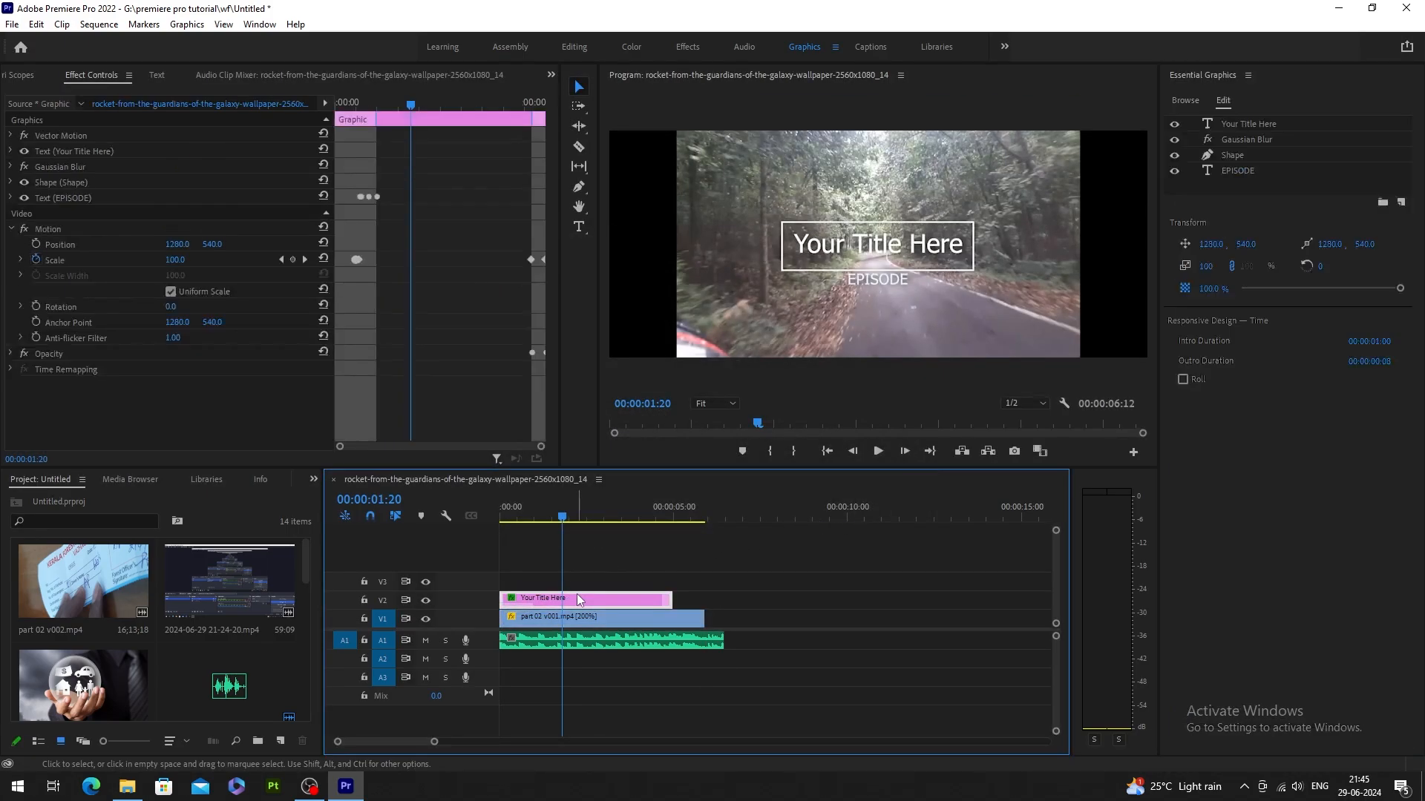
pyautogui.doubleClick(879, 242)
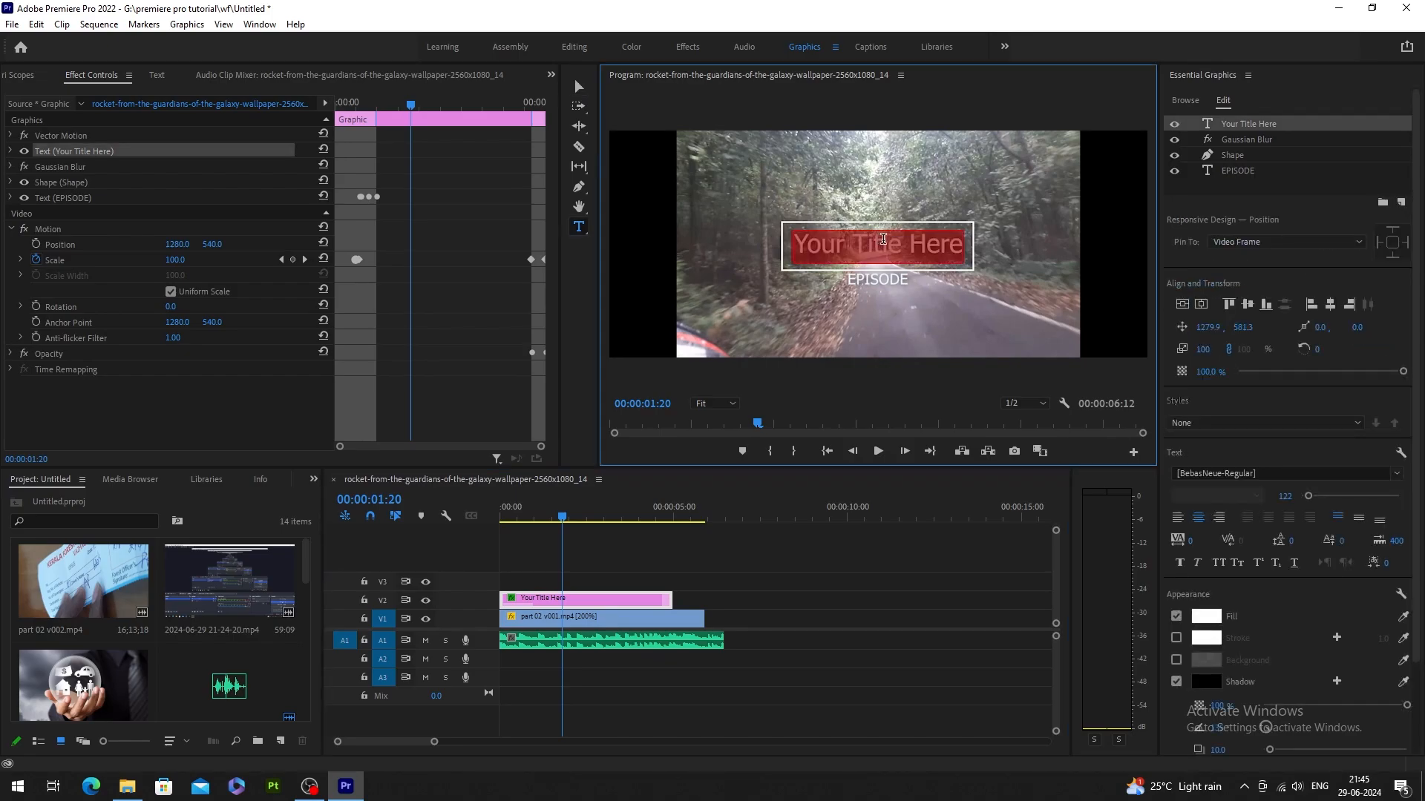
pyautogui.write('T')
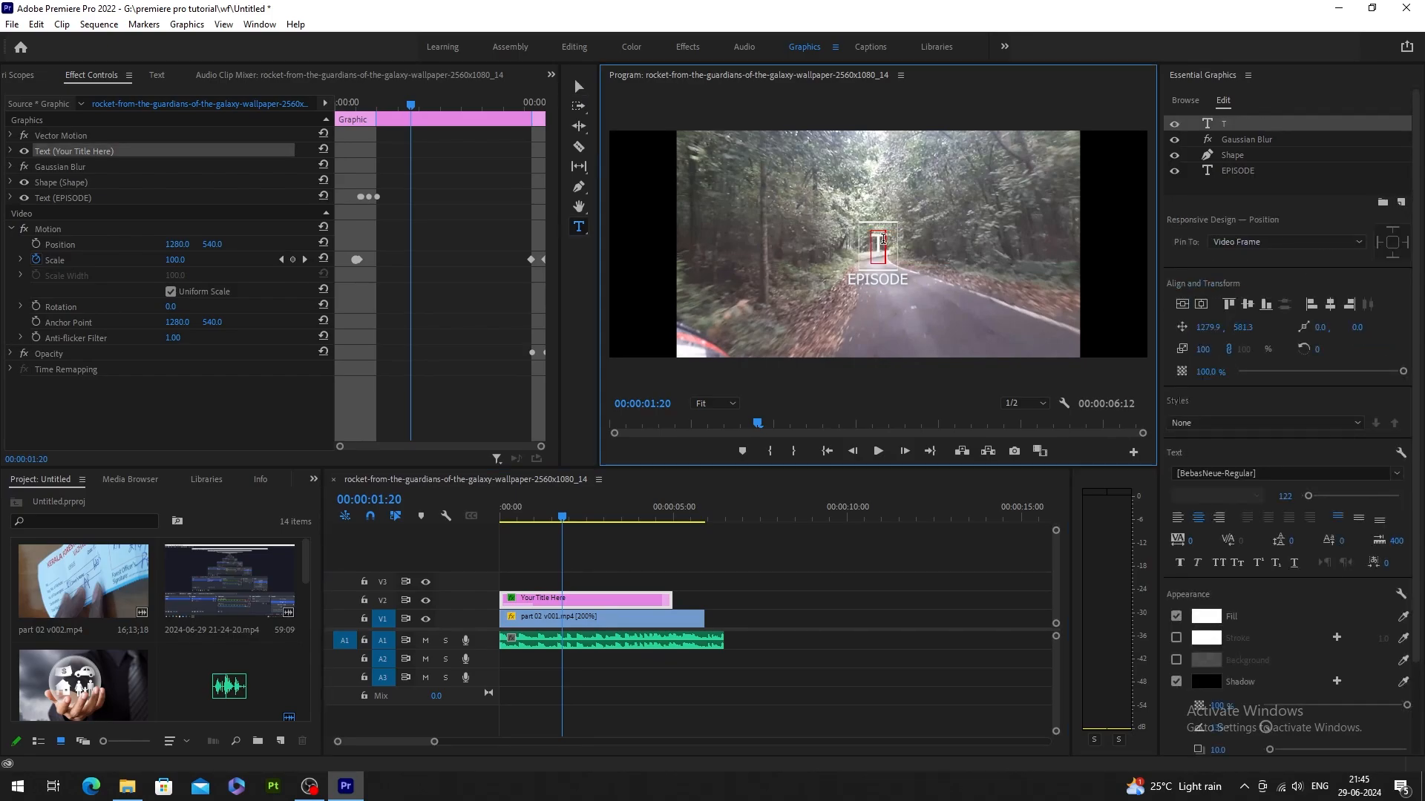
pyautogui.write('utoria')
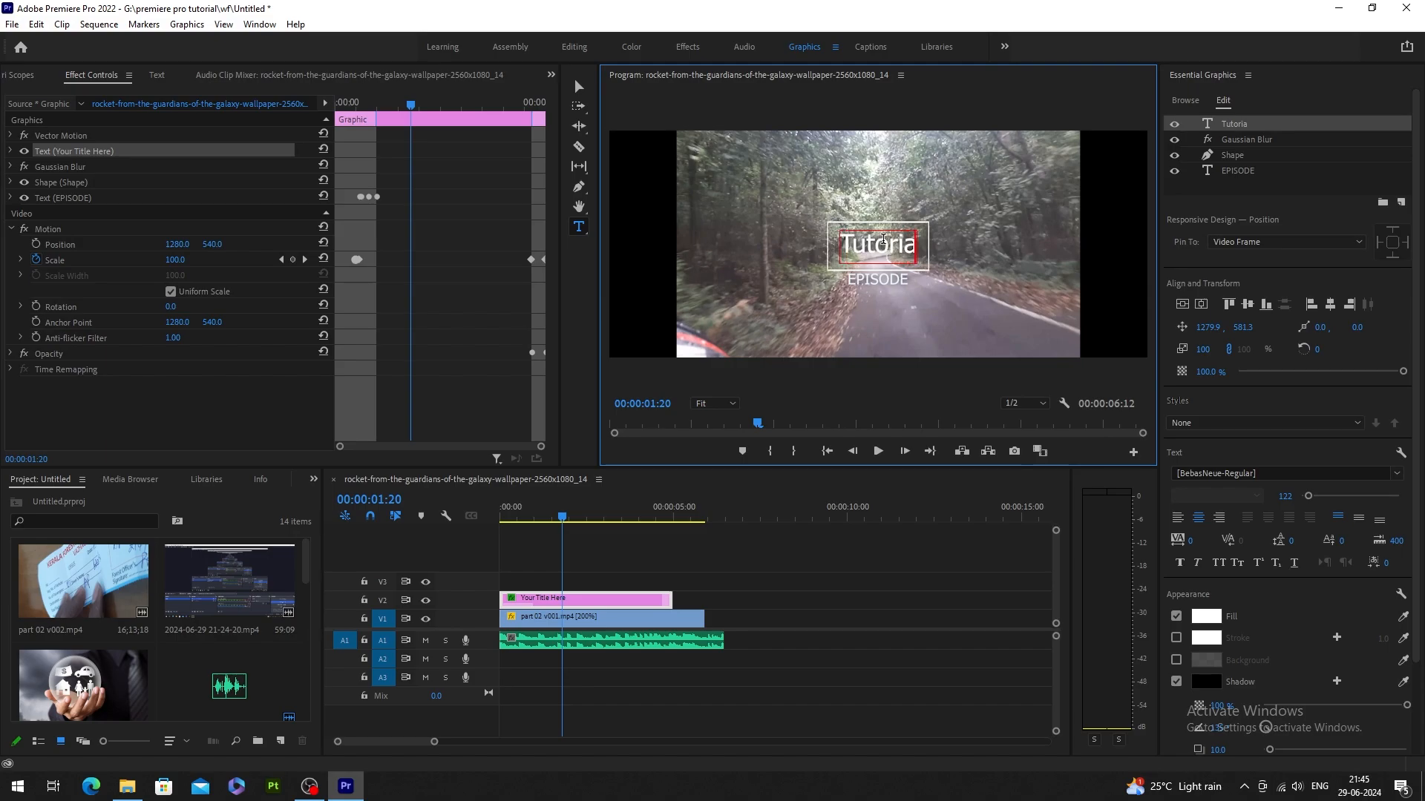
pyautogui.write('l')
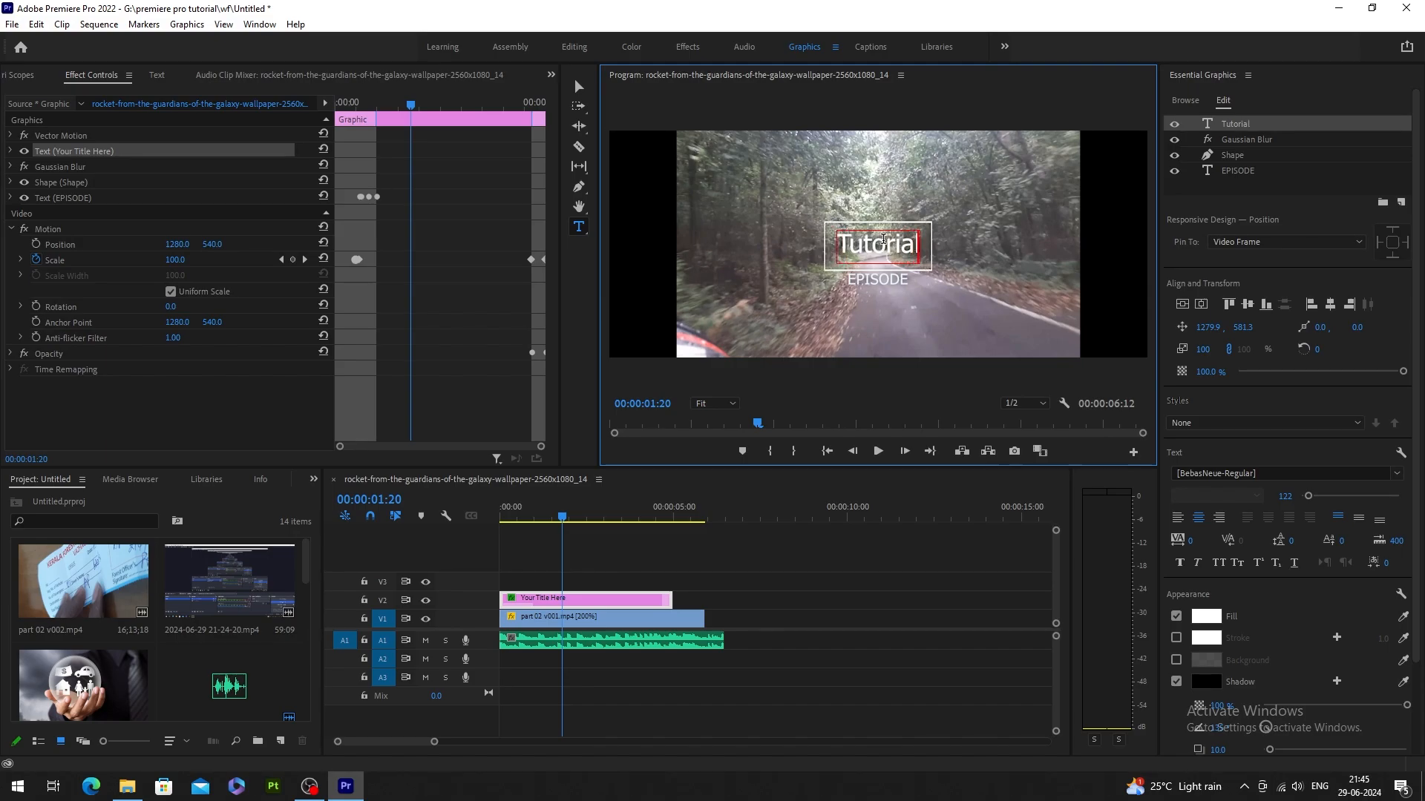
# Turn on the fill of the shape behind the title, make it green, and colour the EPISODE text dark blue.
pyautogui.click(1232, 154)
pyautogui.click(1176, 428)
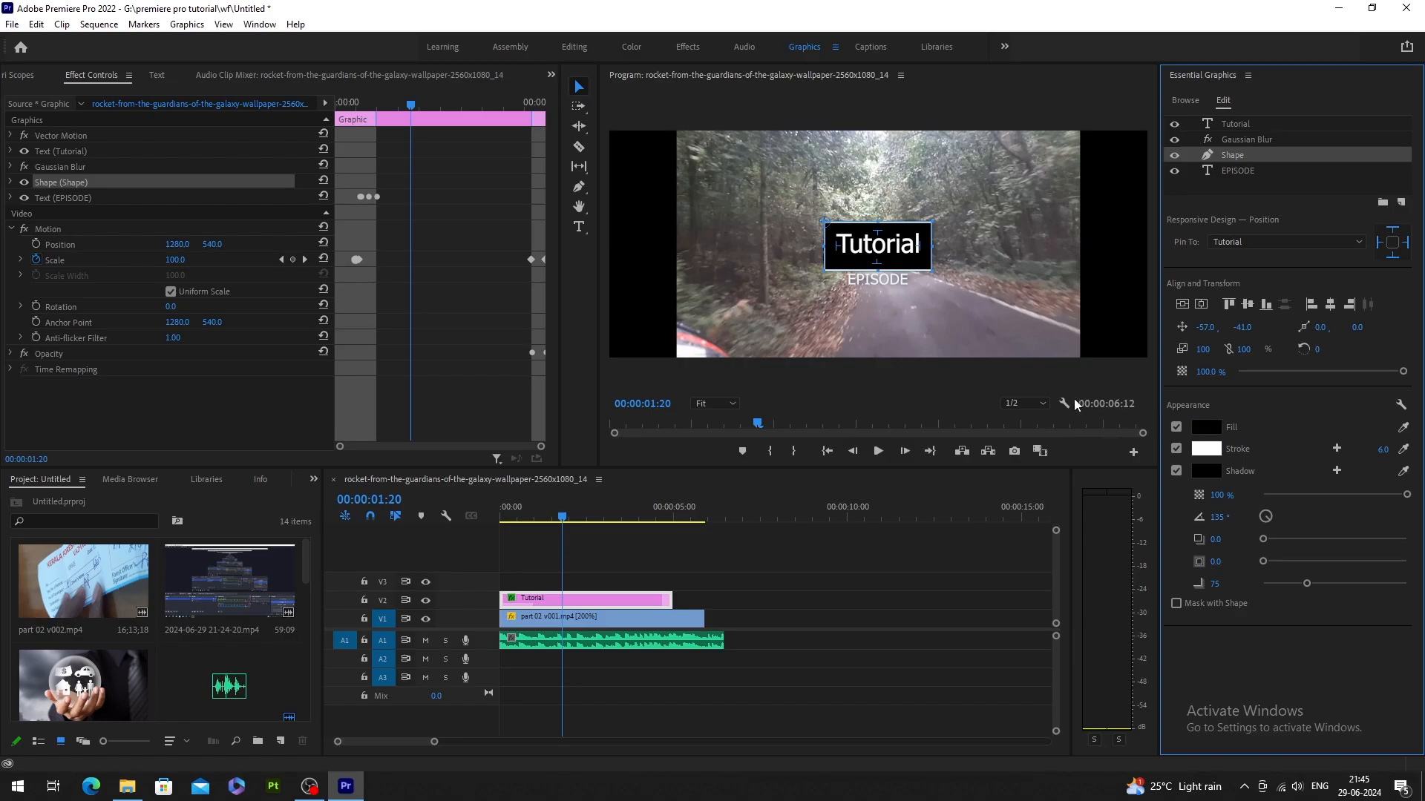
pyautogui.click(1206, 431)
pyautogui.click(706, 412)
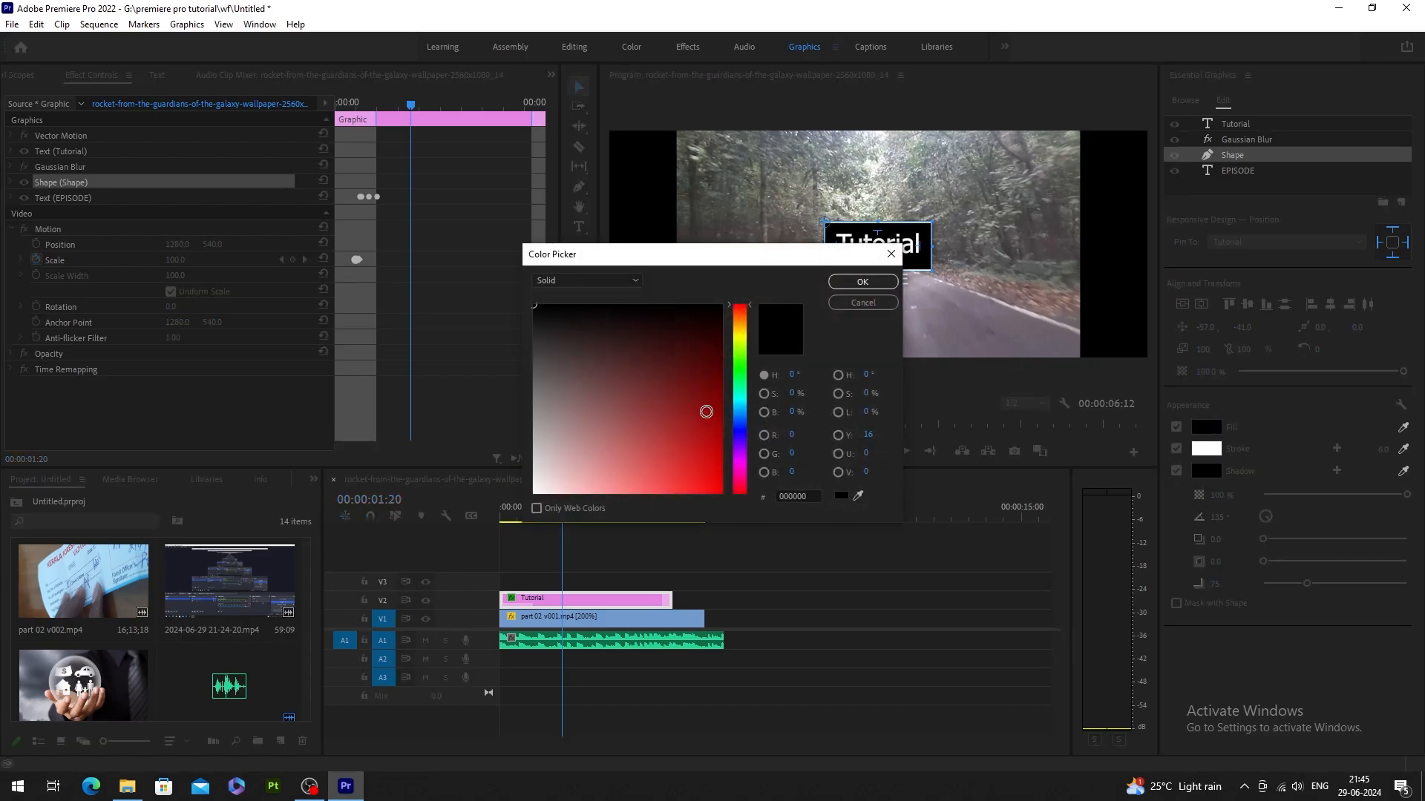
pyautogui.click(740, 352)
pyautogui.click(741, 369)
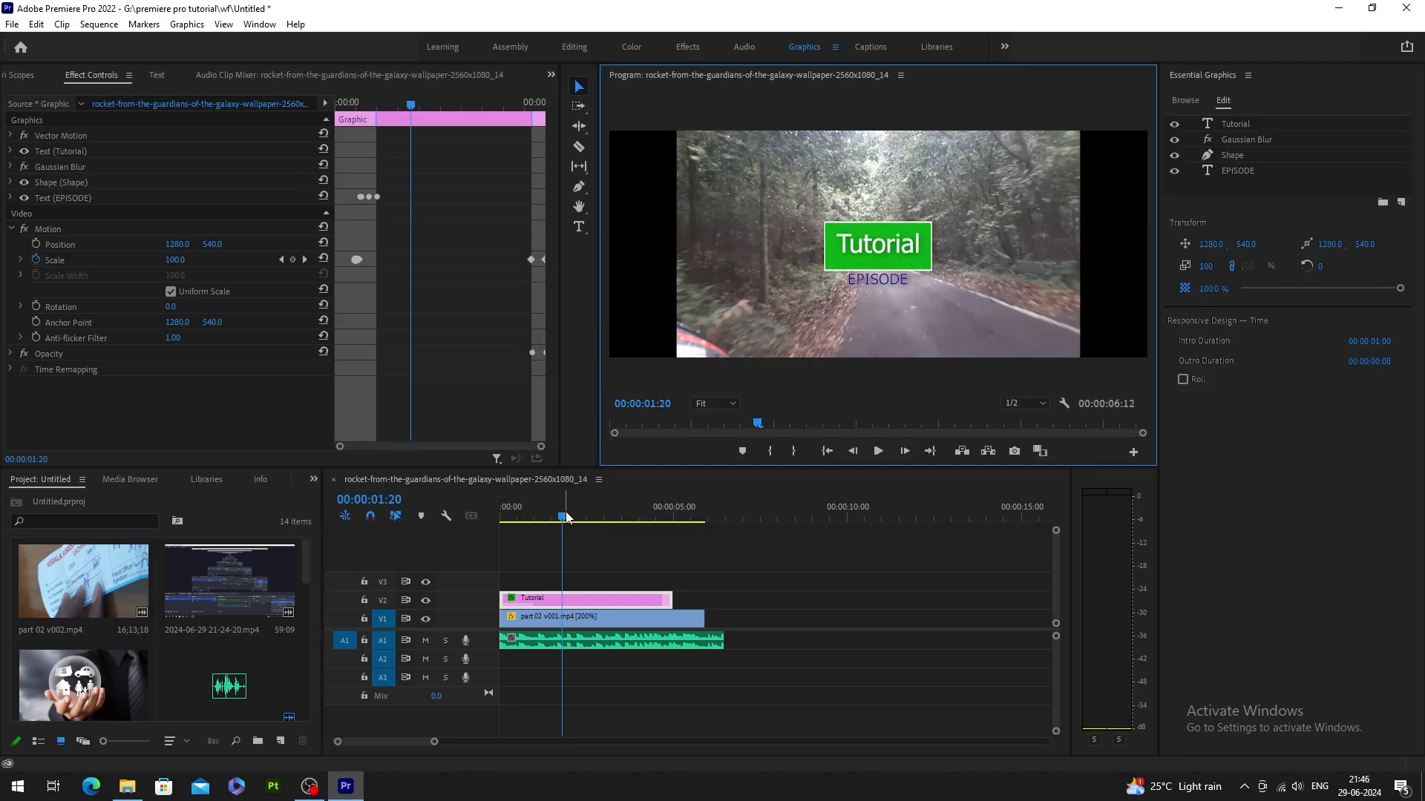
# Play the sequence from its start to preview the recoloured title, and check frames around the middle.
pyautogui.moveTo(564, 517); pyautogui.dragTo(451, 516)
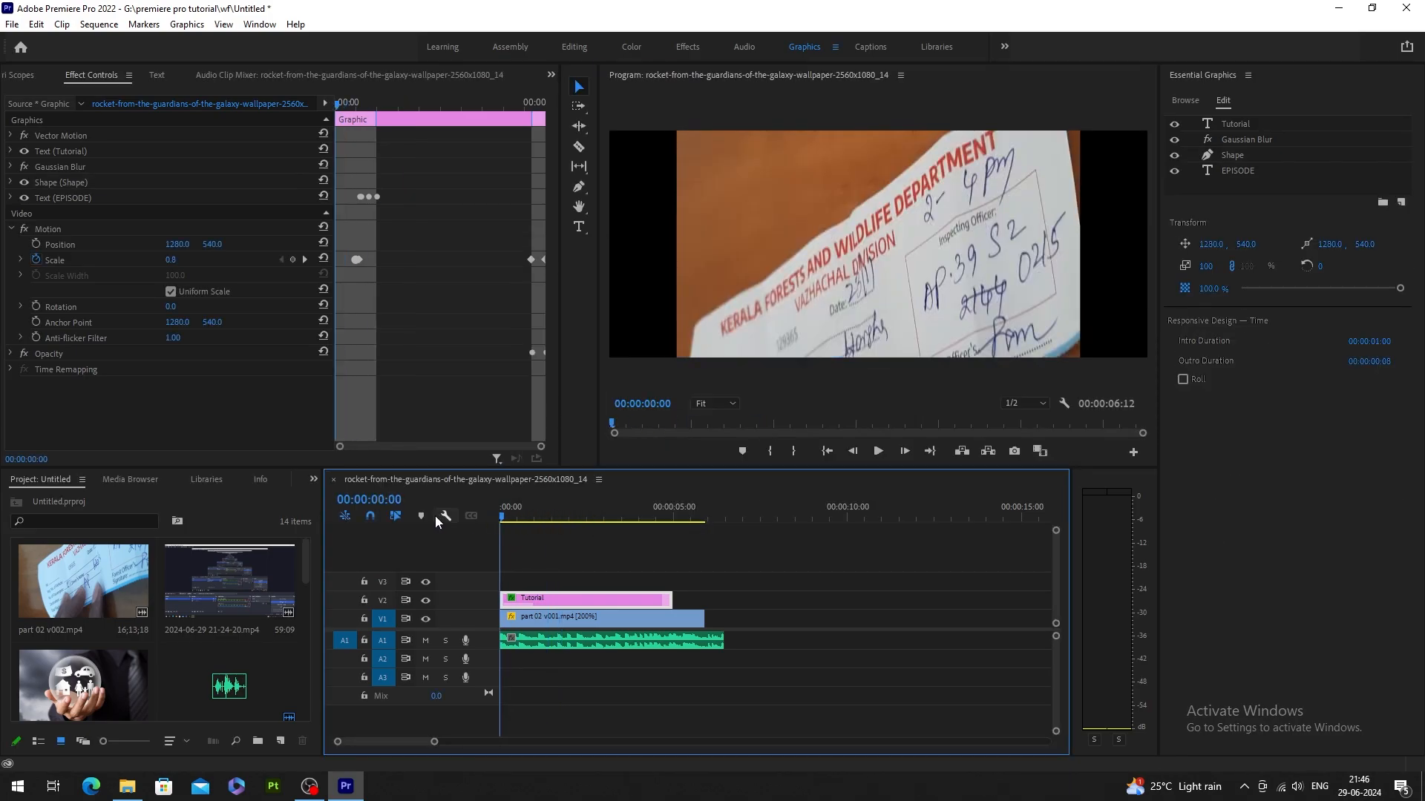
pyautogui.press('space')
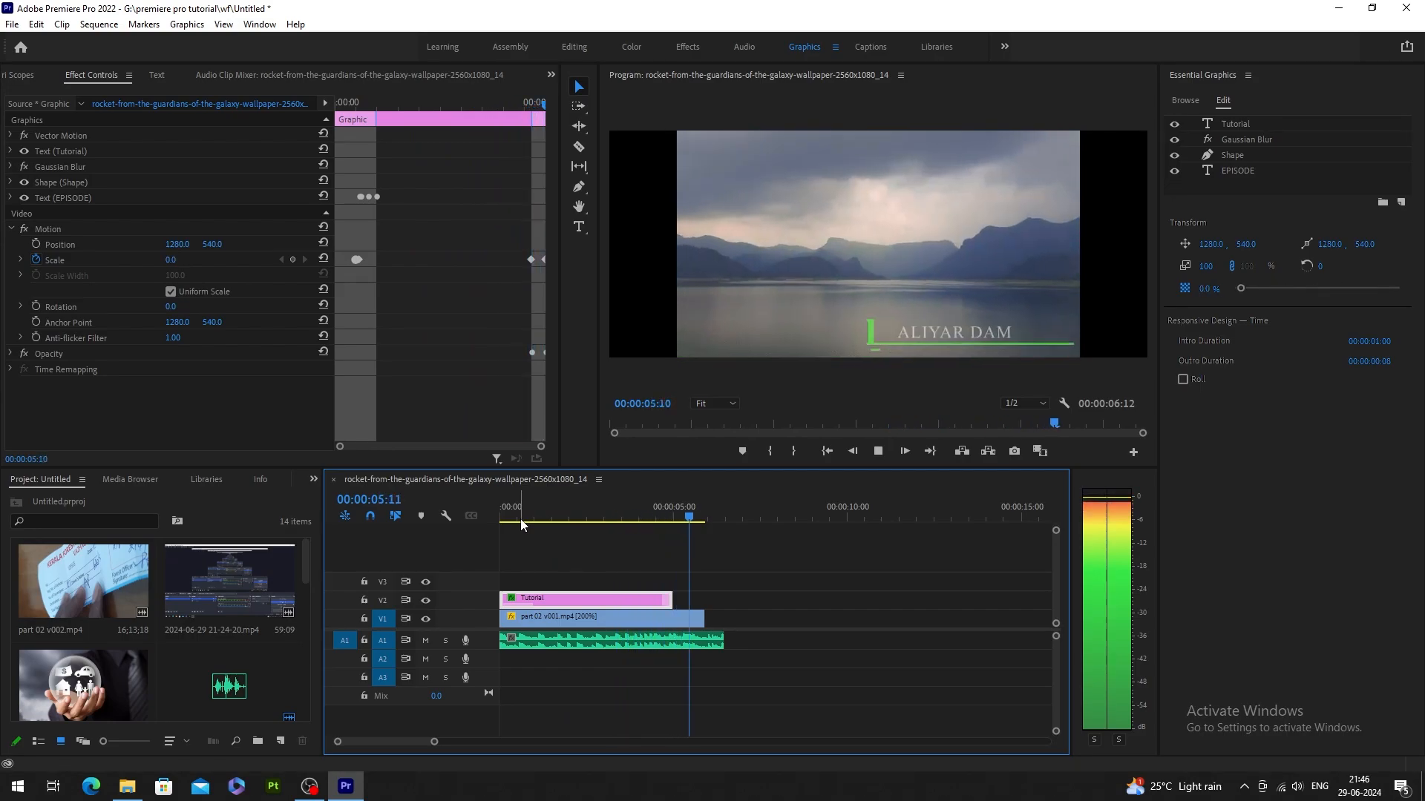
pyautogui.click(622, 517)
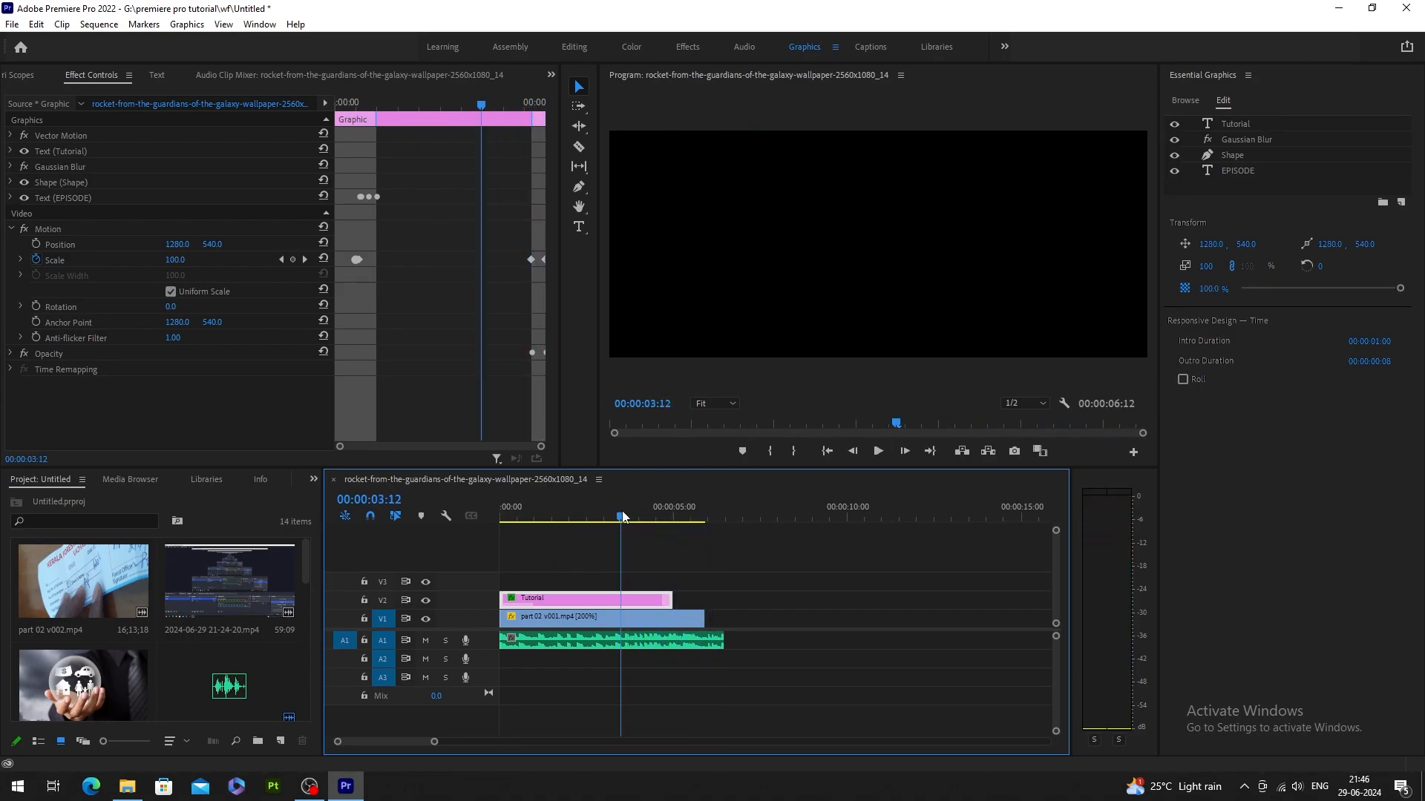
pyautogui.press('Home')
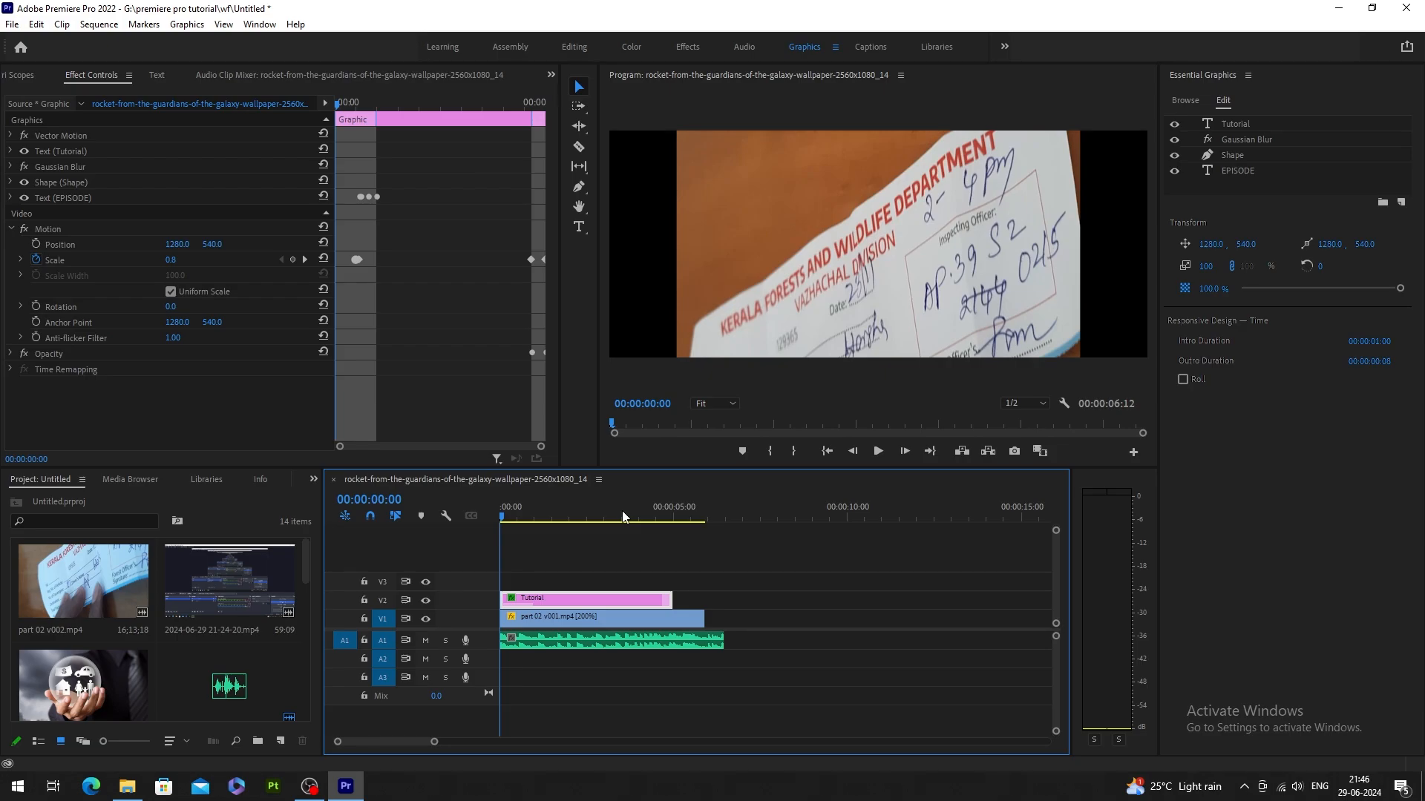
pyautogui.press('space')
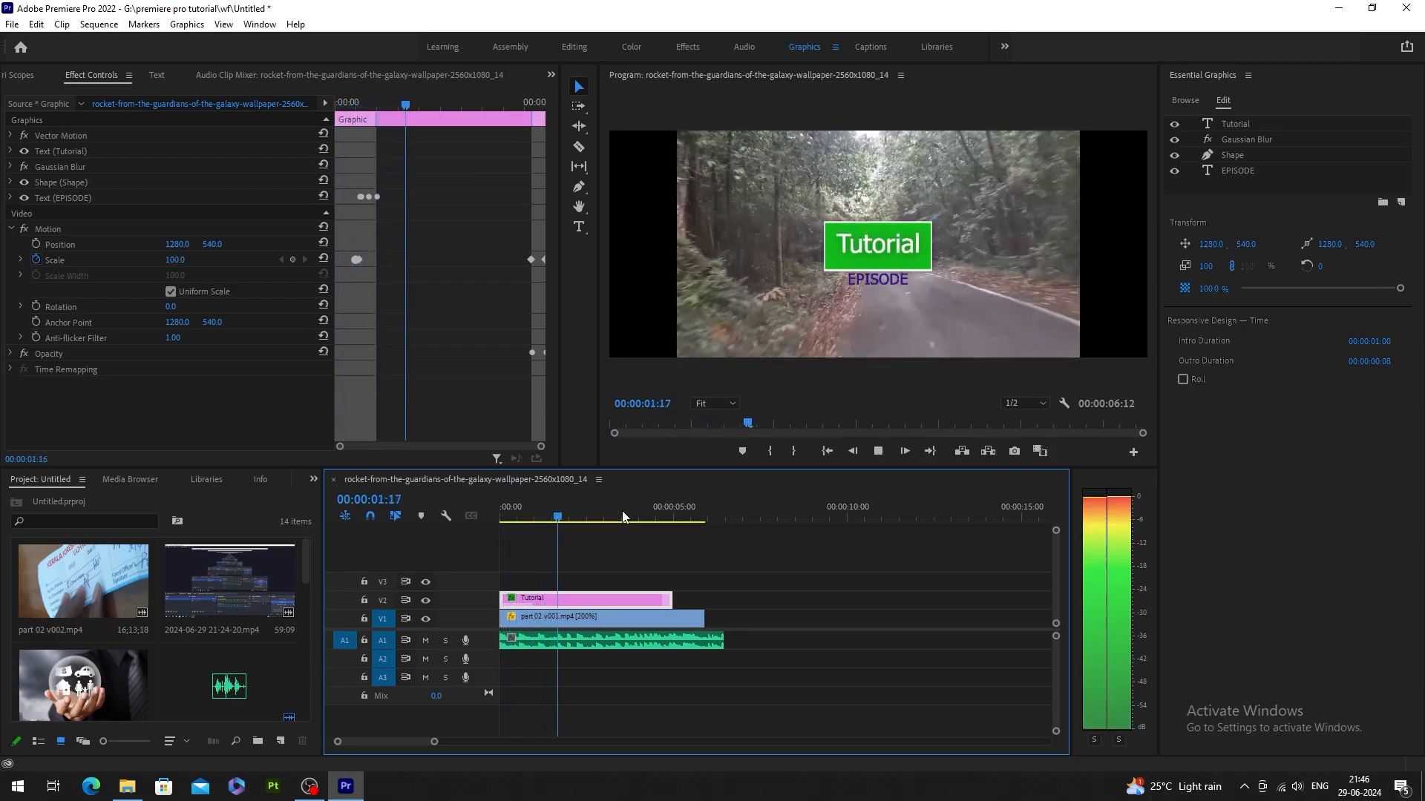
pyautogui.press('space')
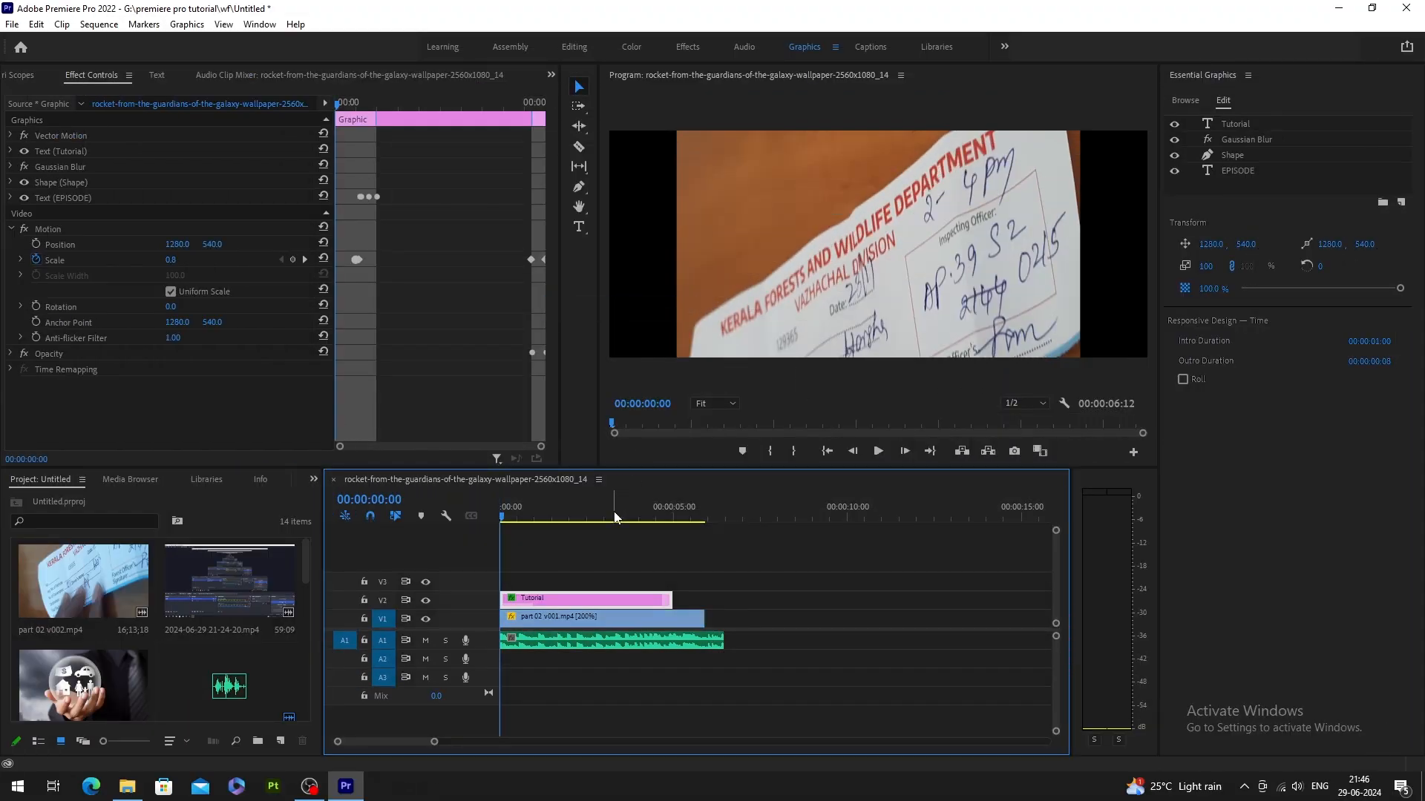
pyautogui.click(613, 517)
pyautogui.click(603, 514)
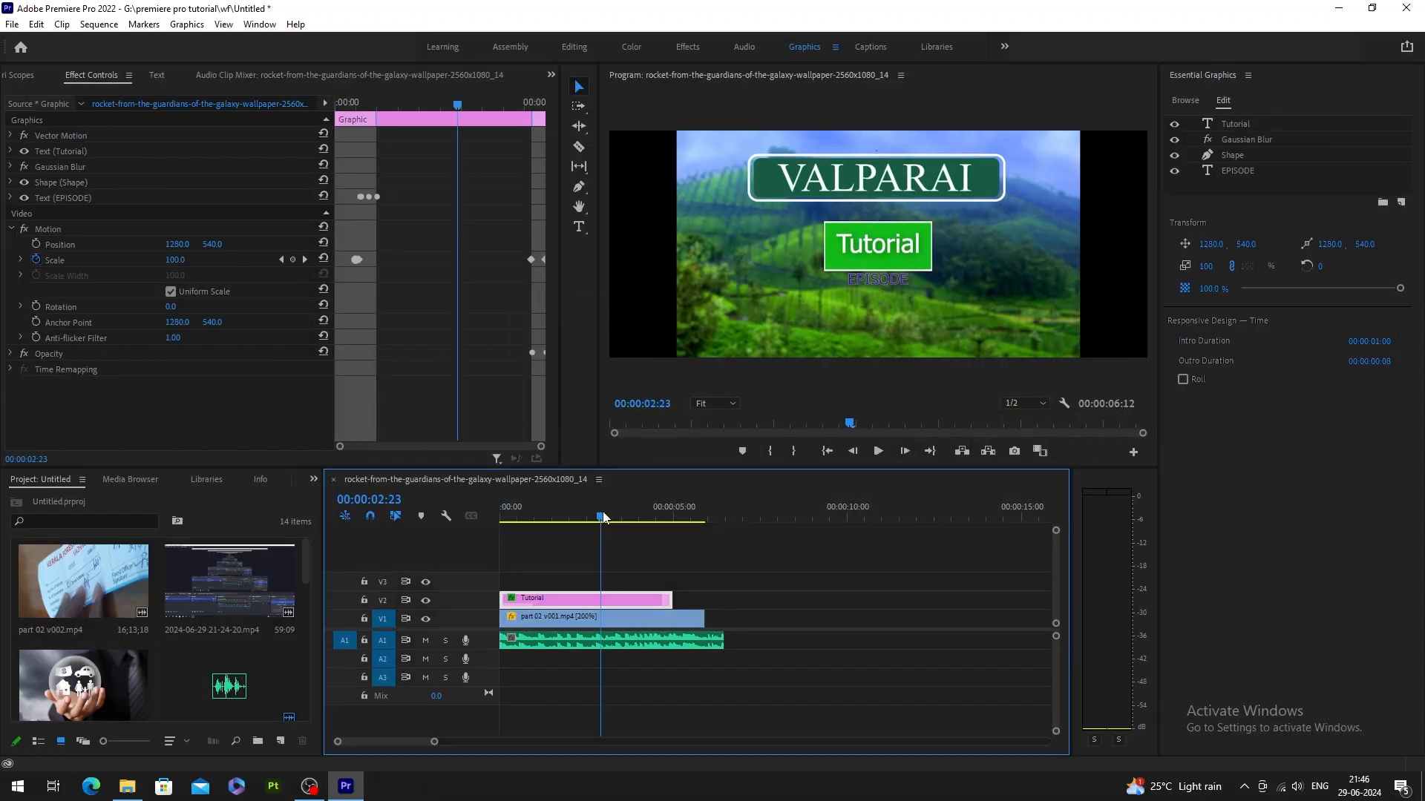
# Mark the sequence's In point at 00:00:00:00 and its Out point at 00:00:04:17, and return to the start.
pyautogui.press('Home')
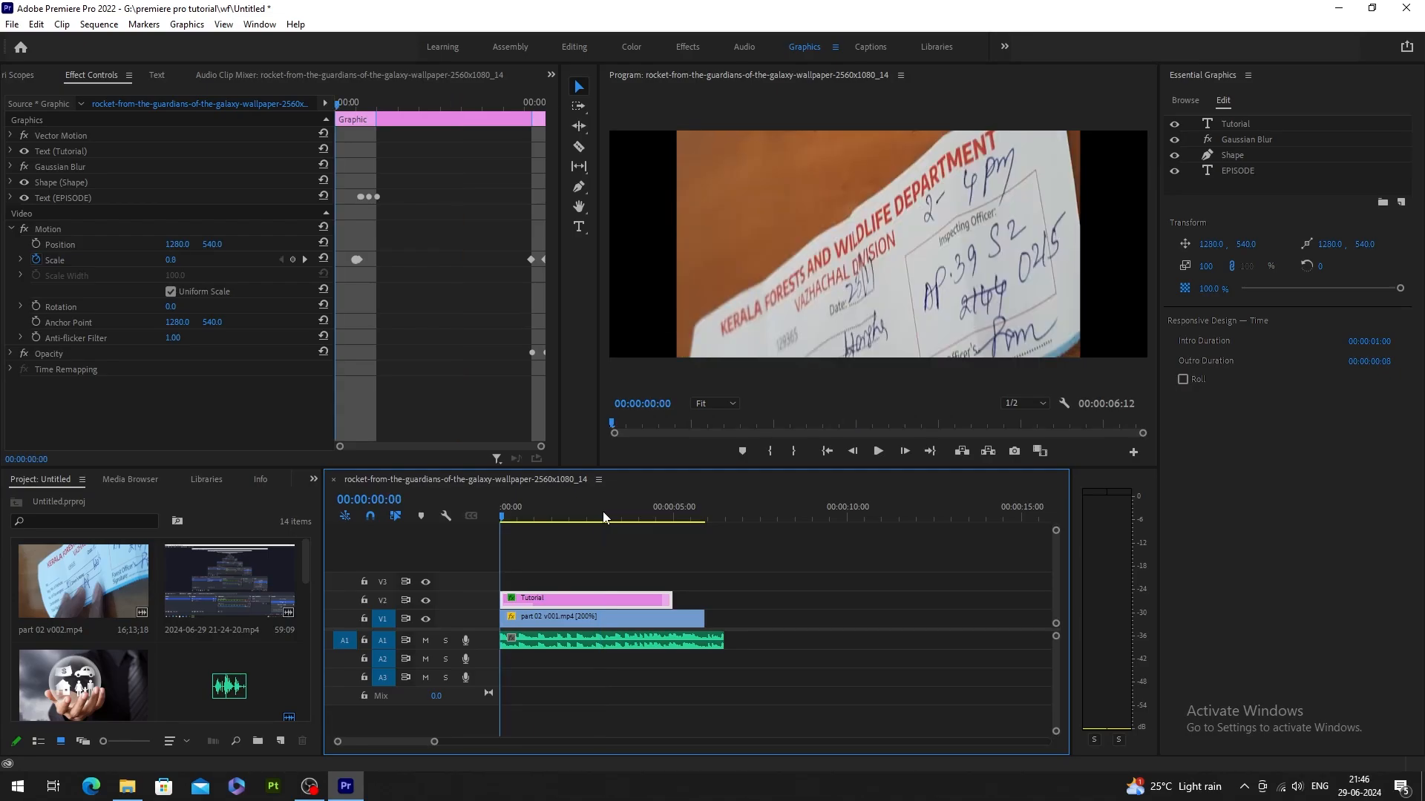
pyautogui.press('i')
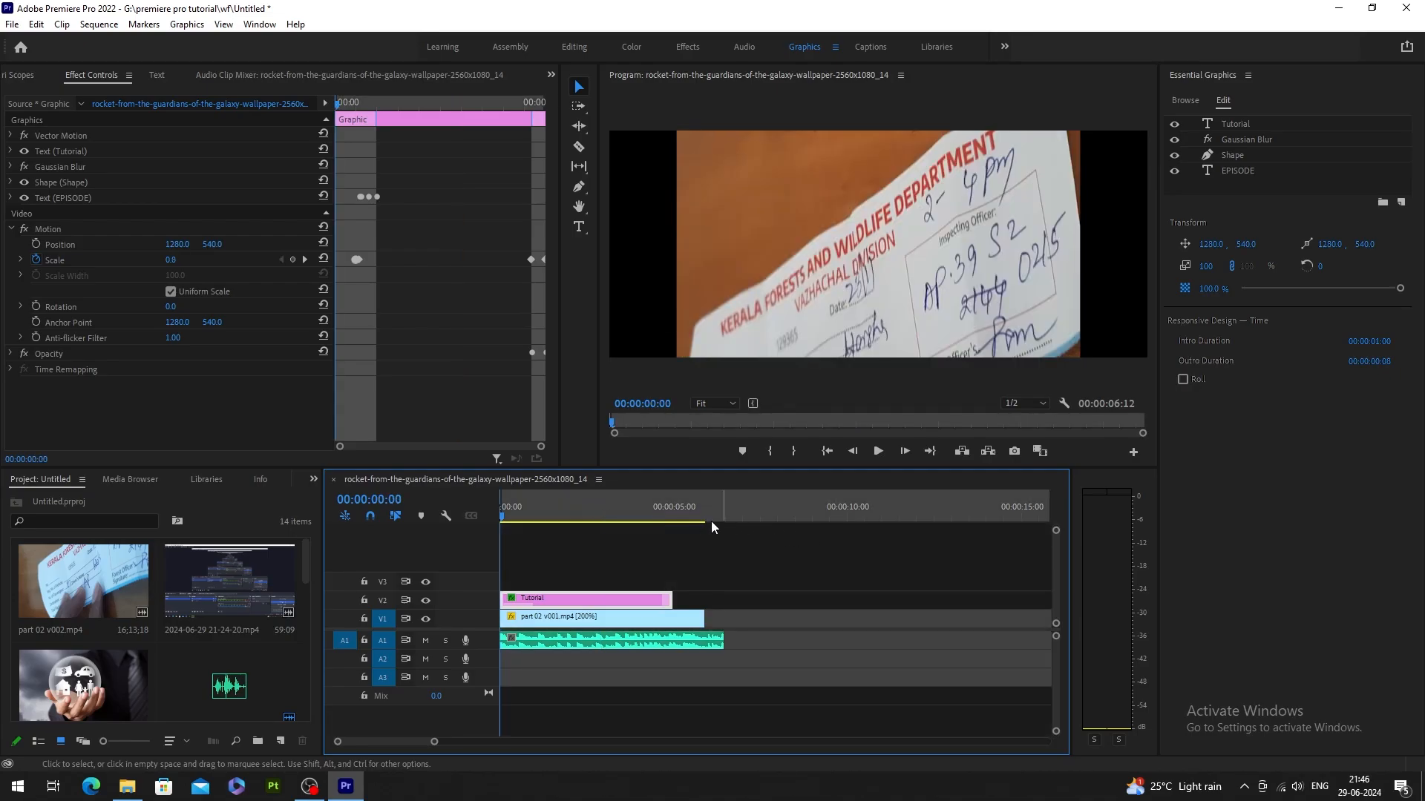
pyautogui.click(662, 504)
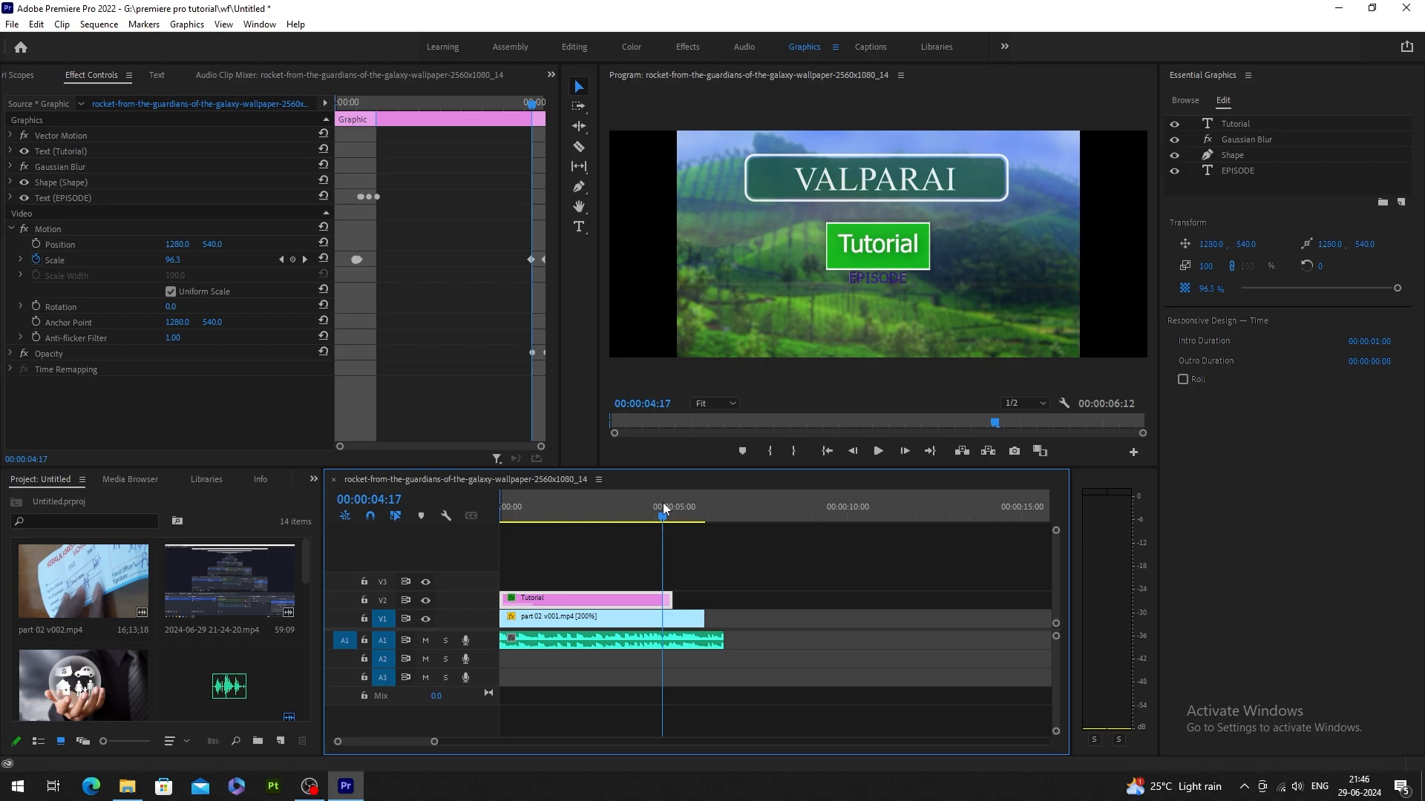
pyautogui.press('o')
pyautogui.click(621, 509)
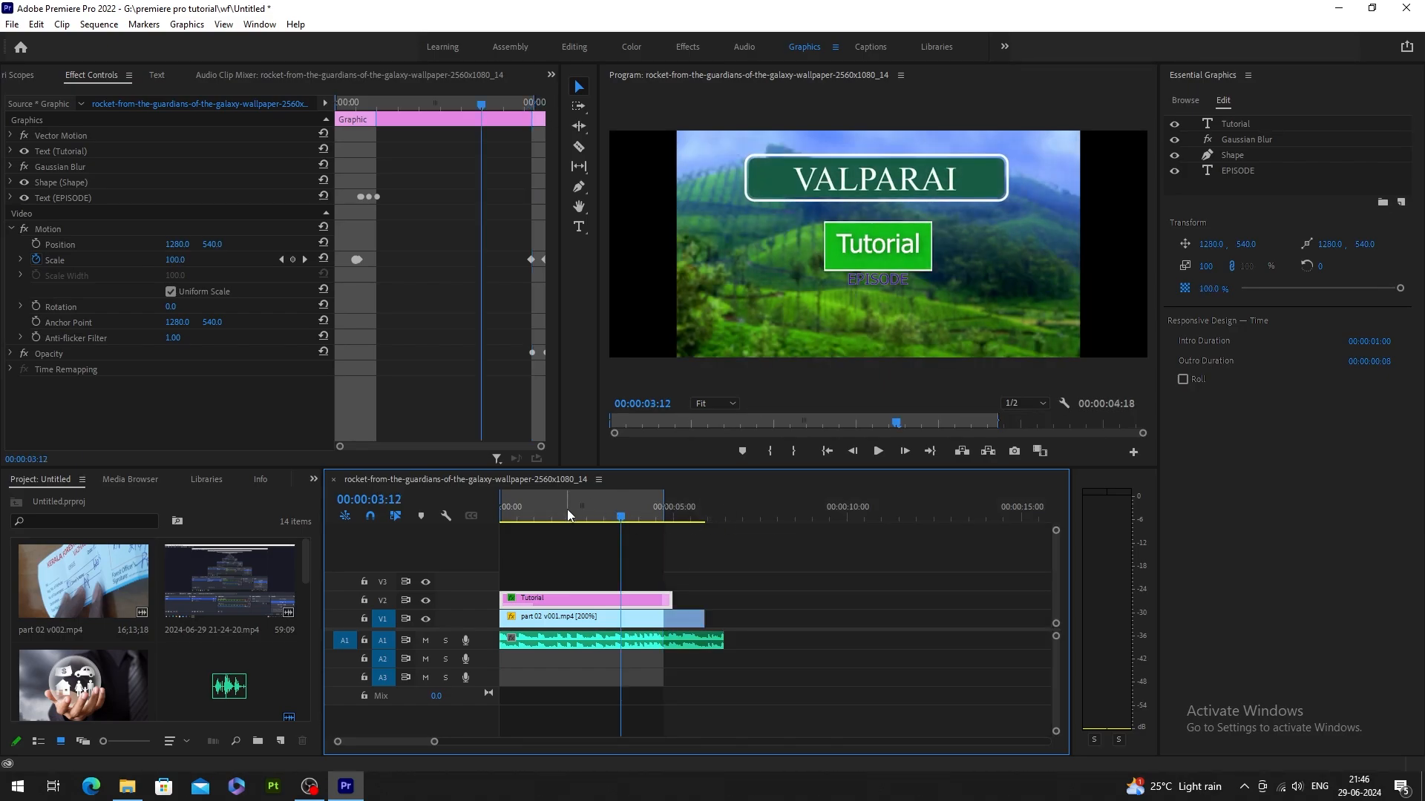
pyautogui.press('Home')
# Open the export settings for the sequence and choose the H.264 format with the High Quality 1080p HD preset.
pyautogui.hotkey('ctrl', 'm')
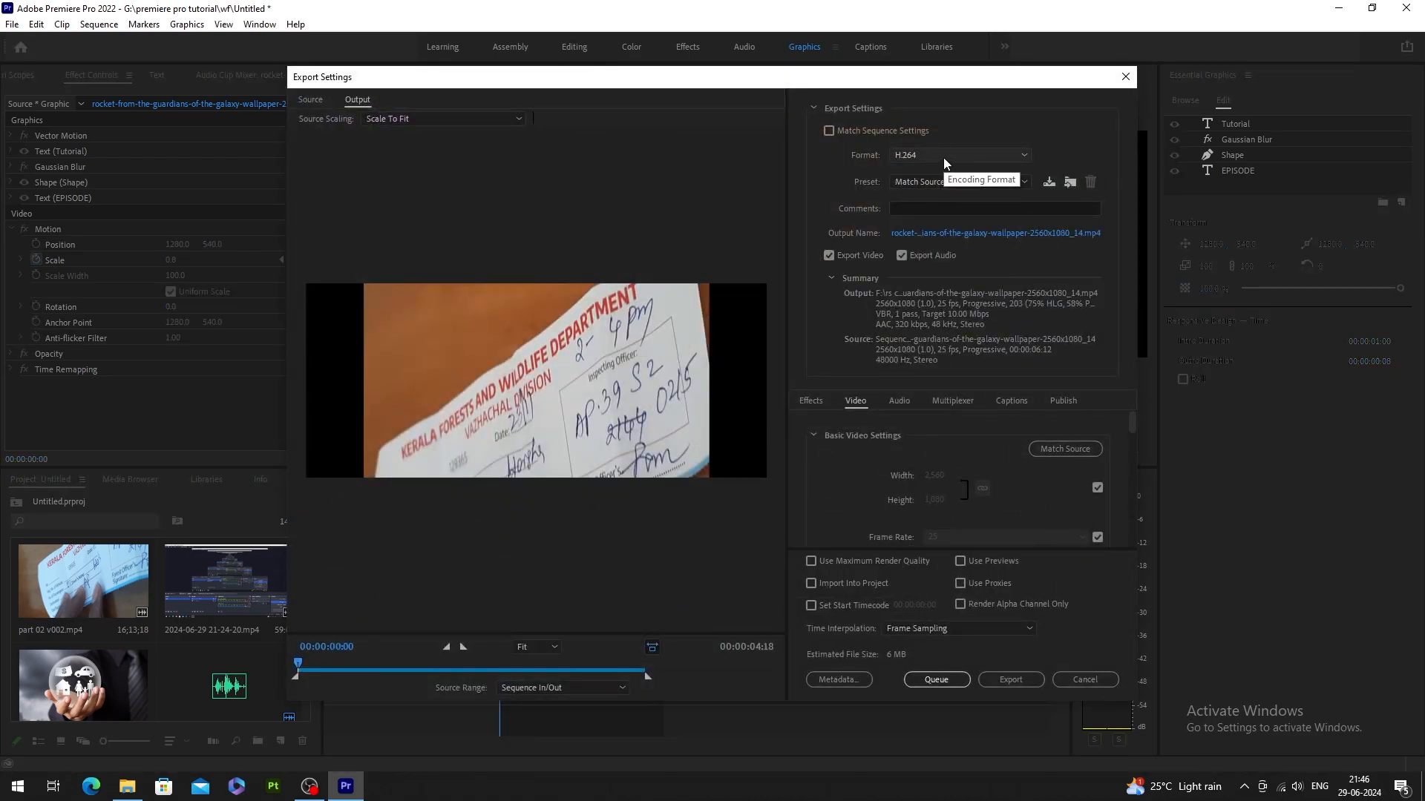
pyautogui.click(963, 157)
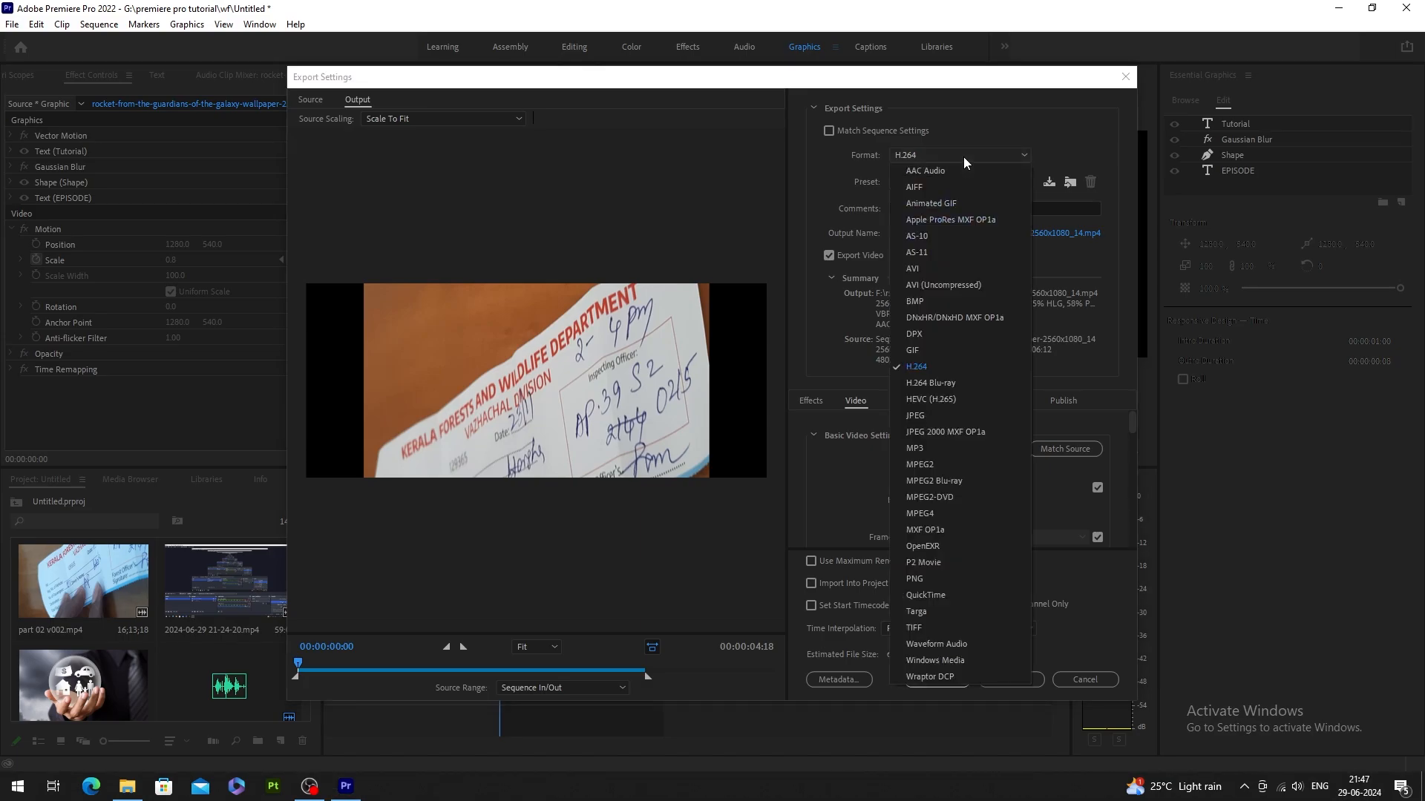
pyautogui.click(921, 366)
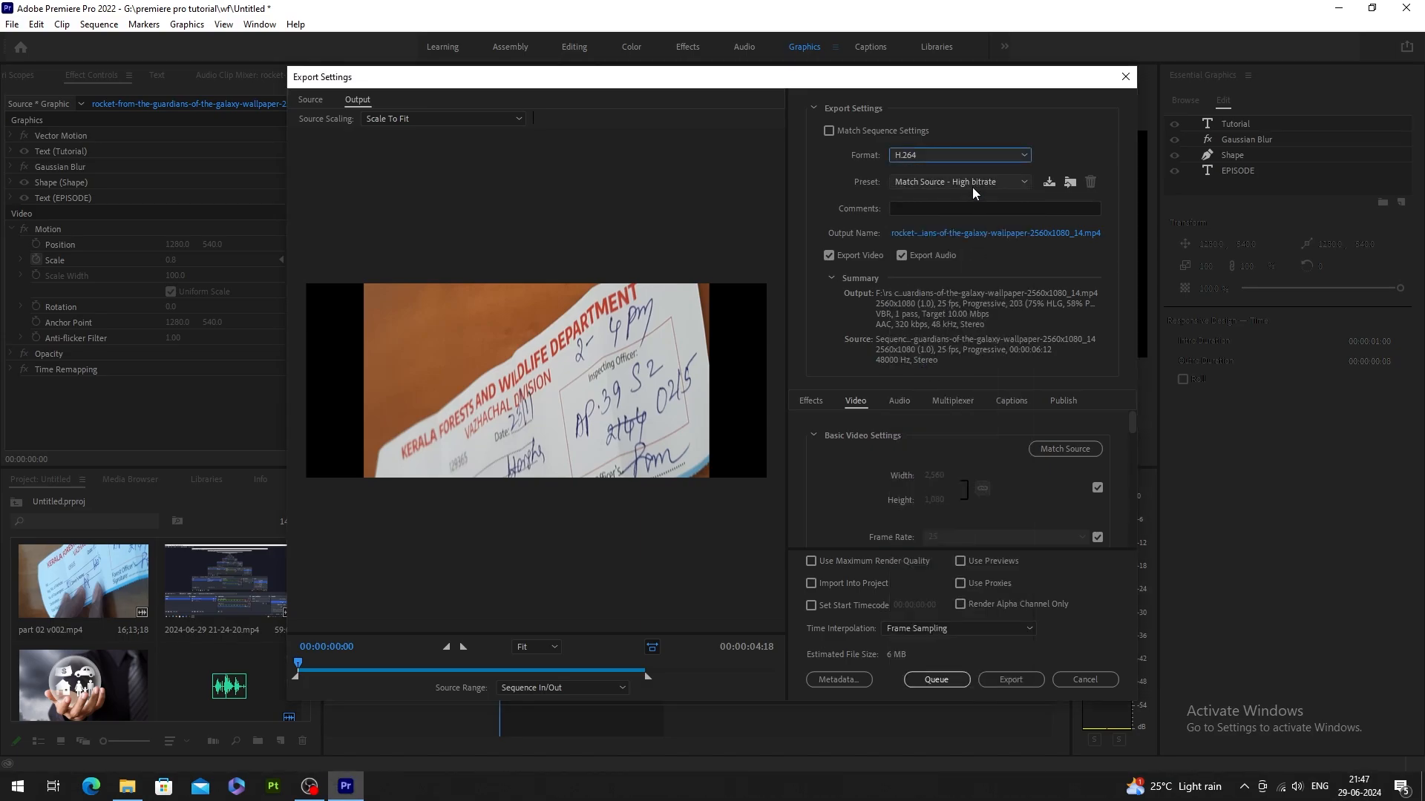
pyautogui.click(973, 184)
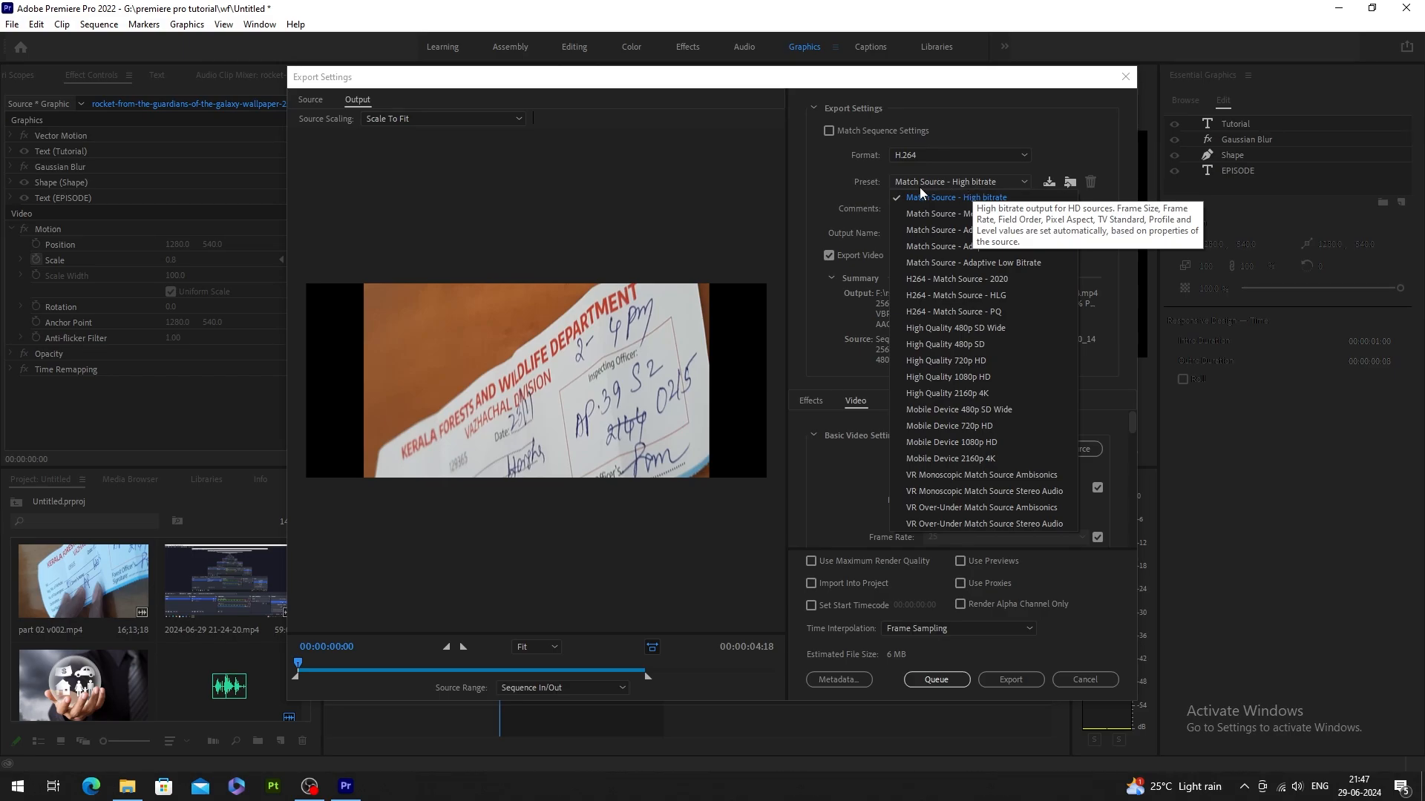
pyautogui.click(978, 377)
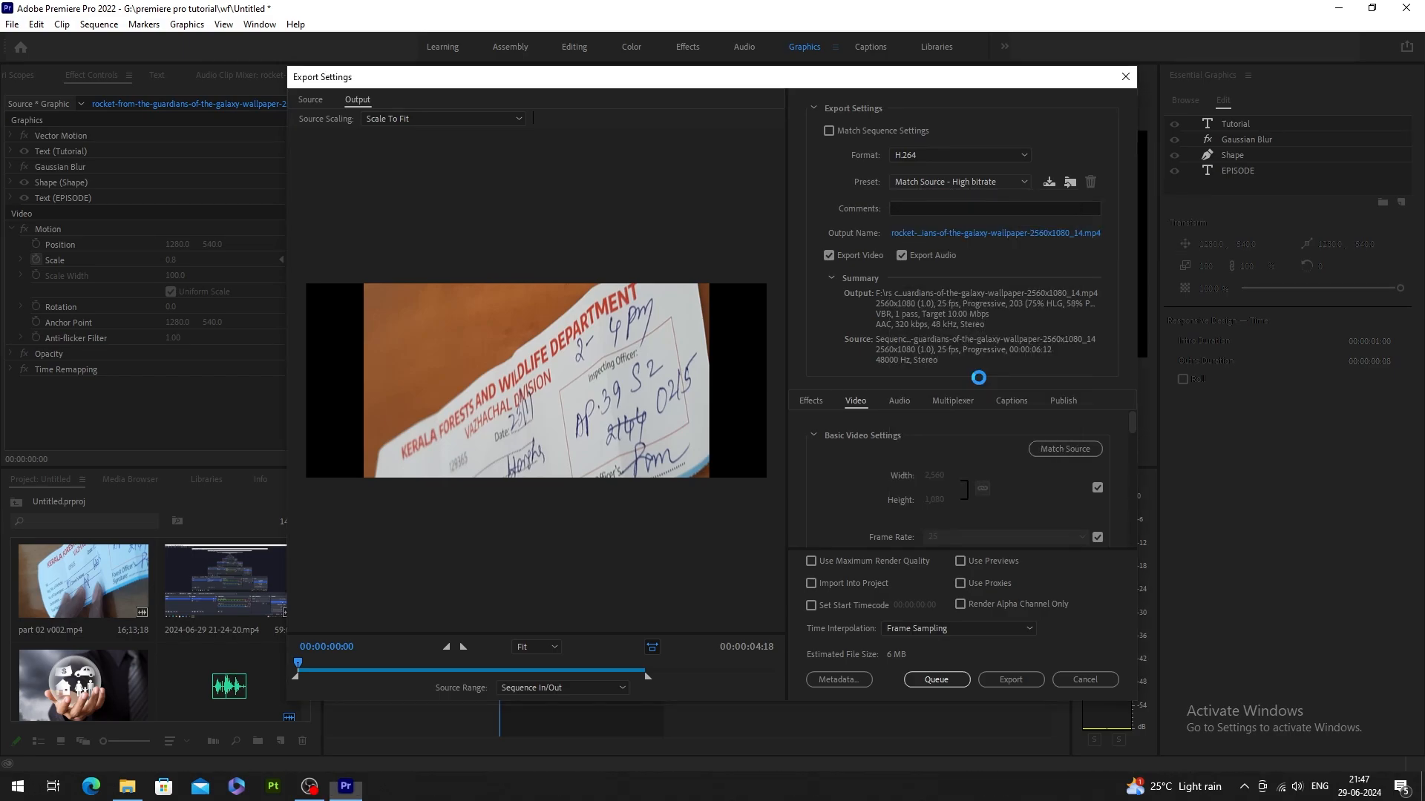
# For the export location, create and open a folder named "out" inside "premiere pro tutorial" on drive G:.
pyautogui.click(943, 234)
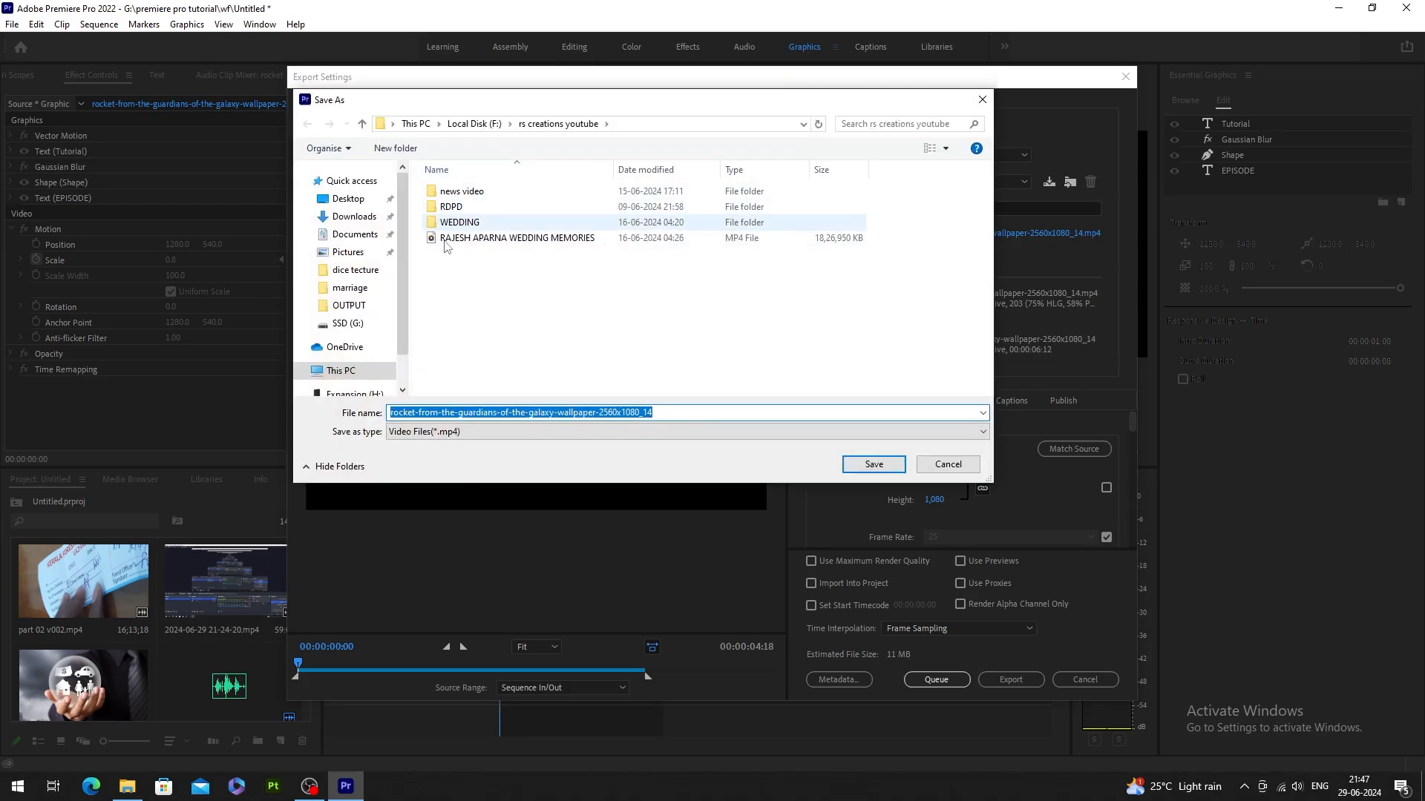
pyautogui.click(348, 324)
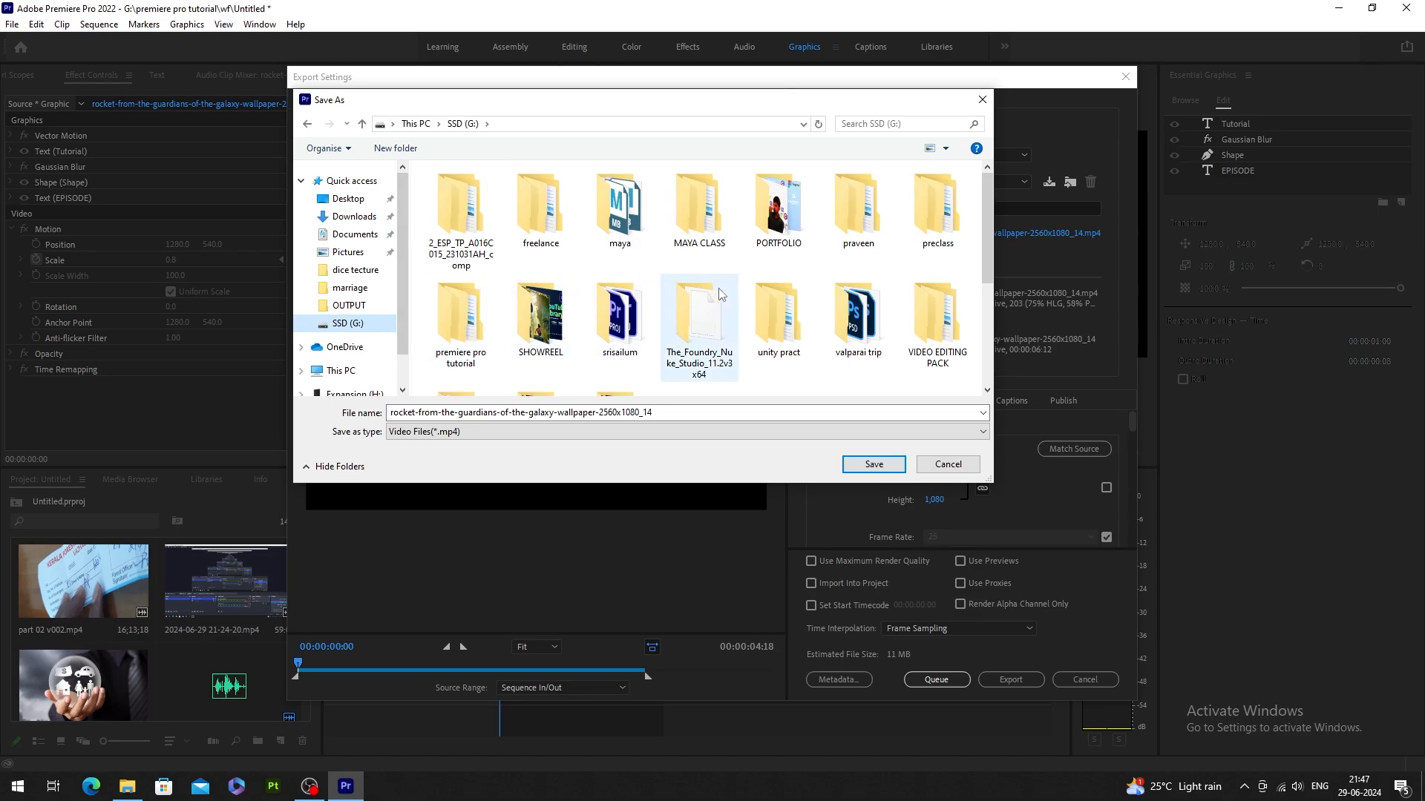
pyautogui.scroll(-3, 686, 297)
pyautogui.scroll(1, 684, 297)
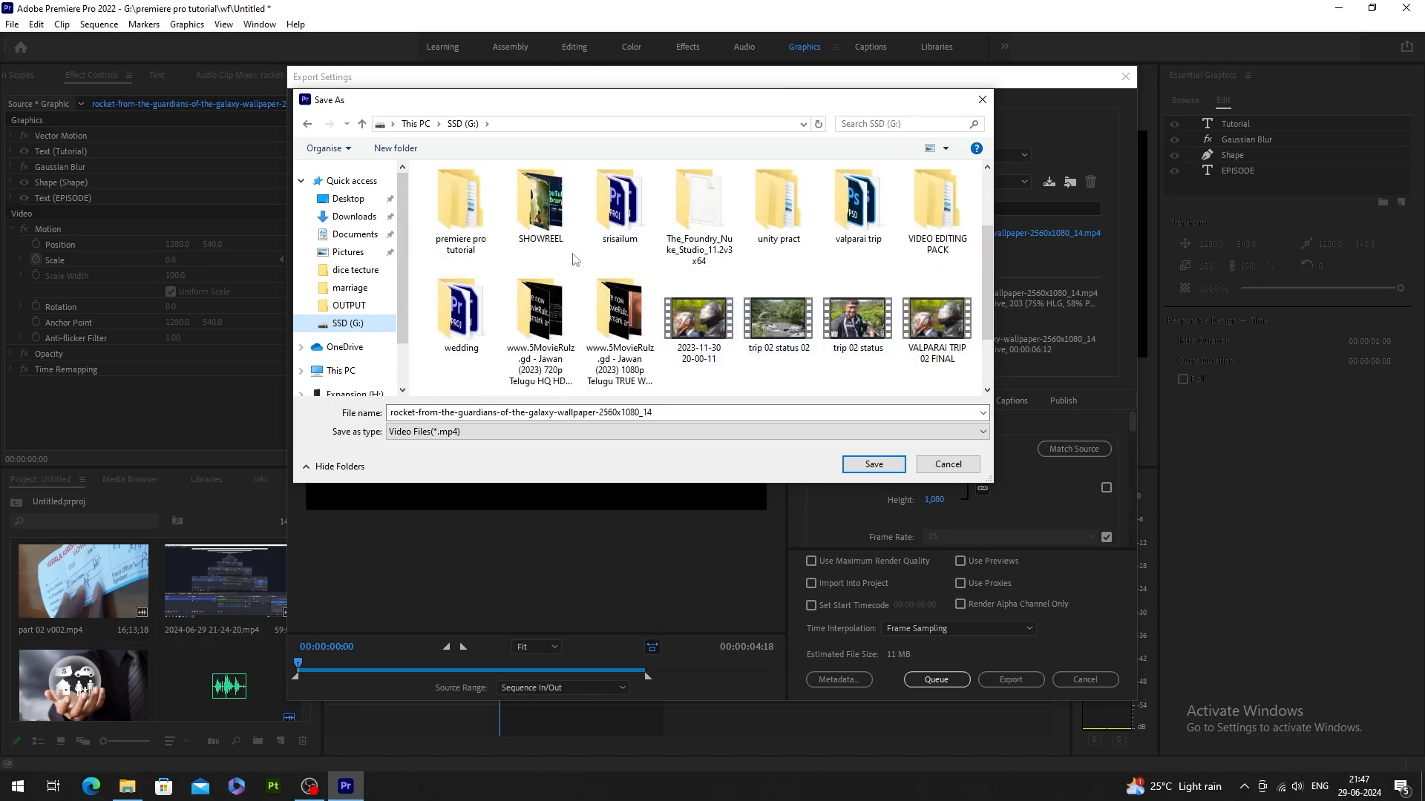
pyautogui.doubleClick(461, 223)
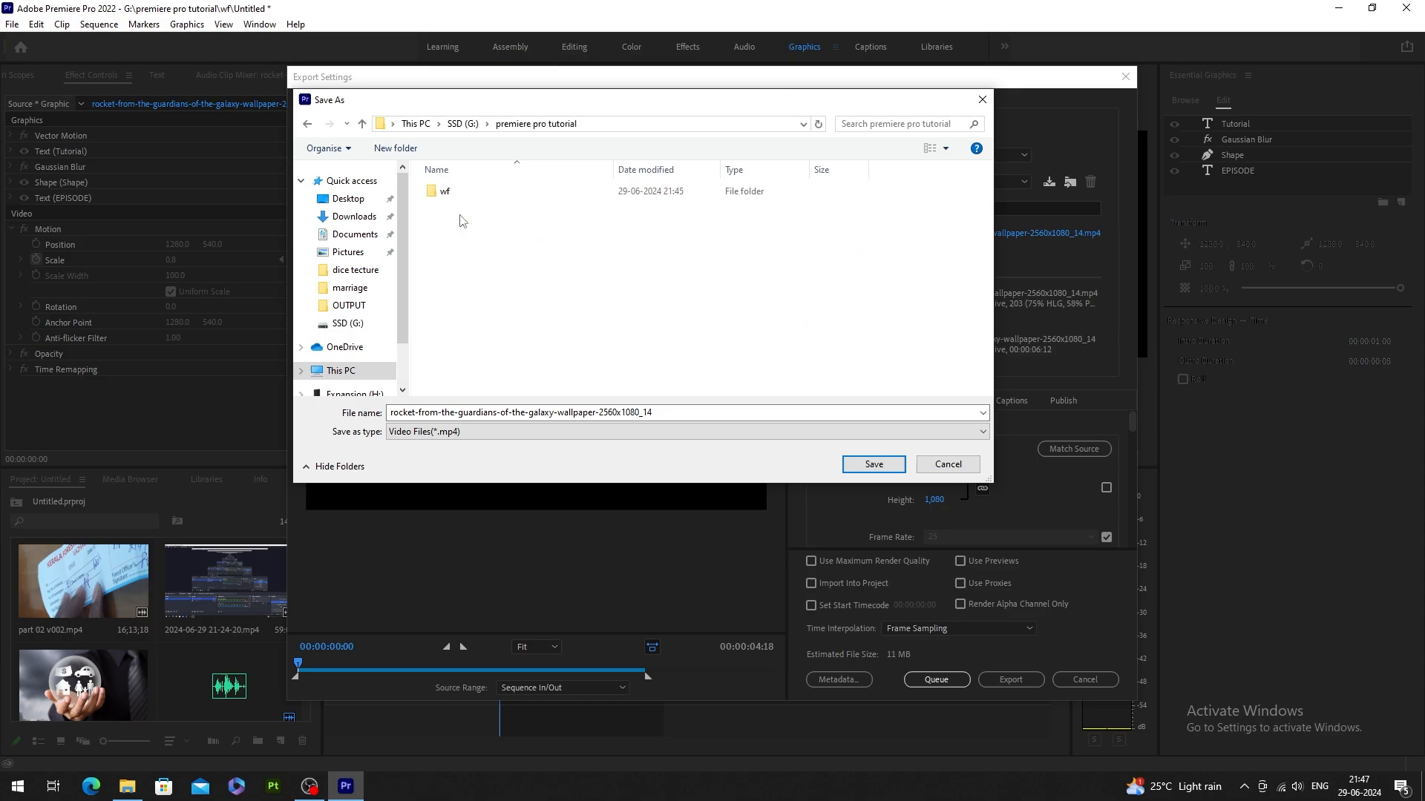
pyautogui.click(408, 152)
pyautogui.write('ou')
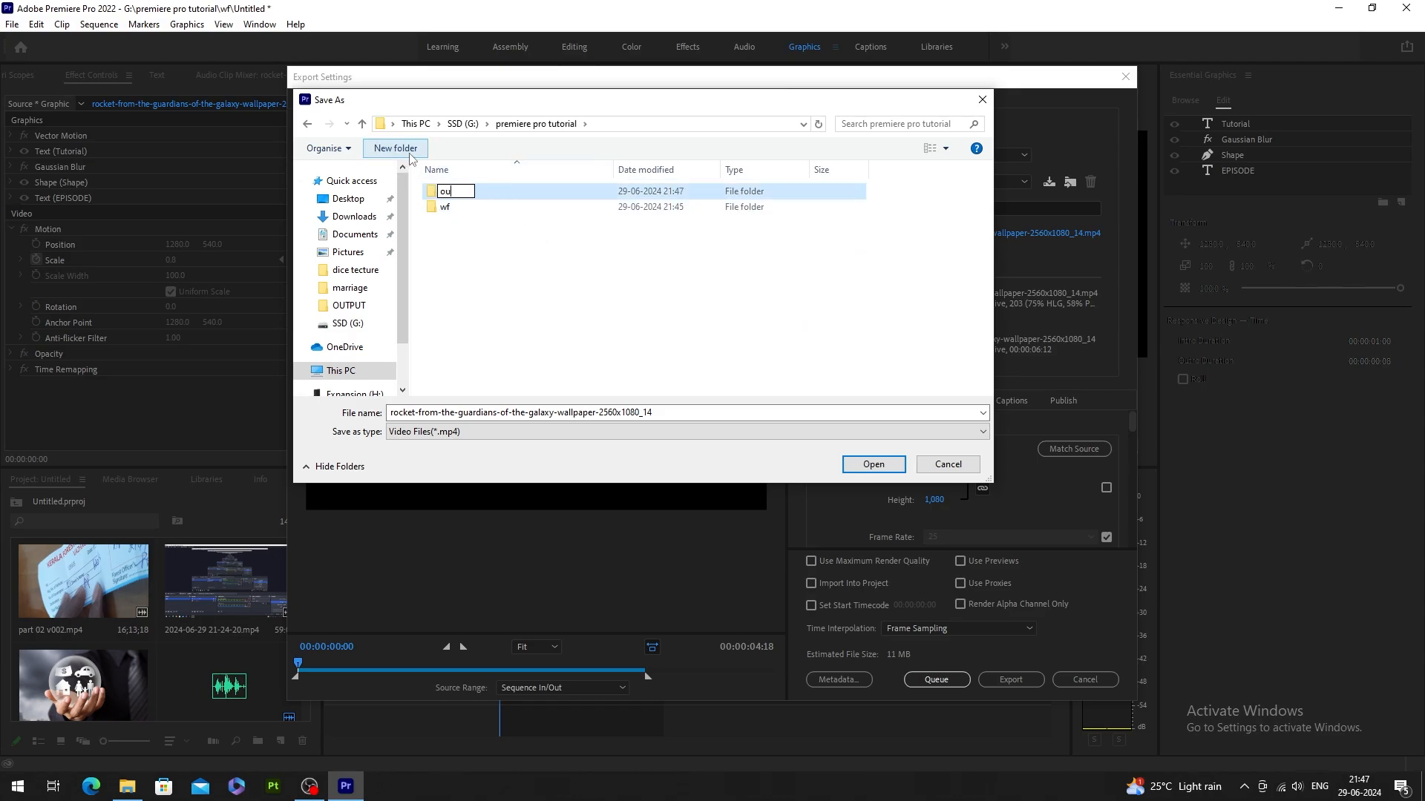
pyautogui.press('Return')
pyautogui.press('Return')
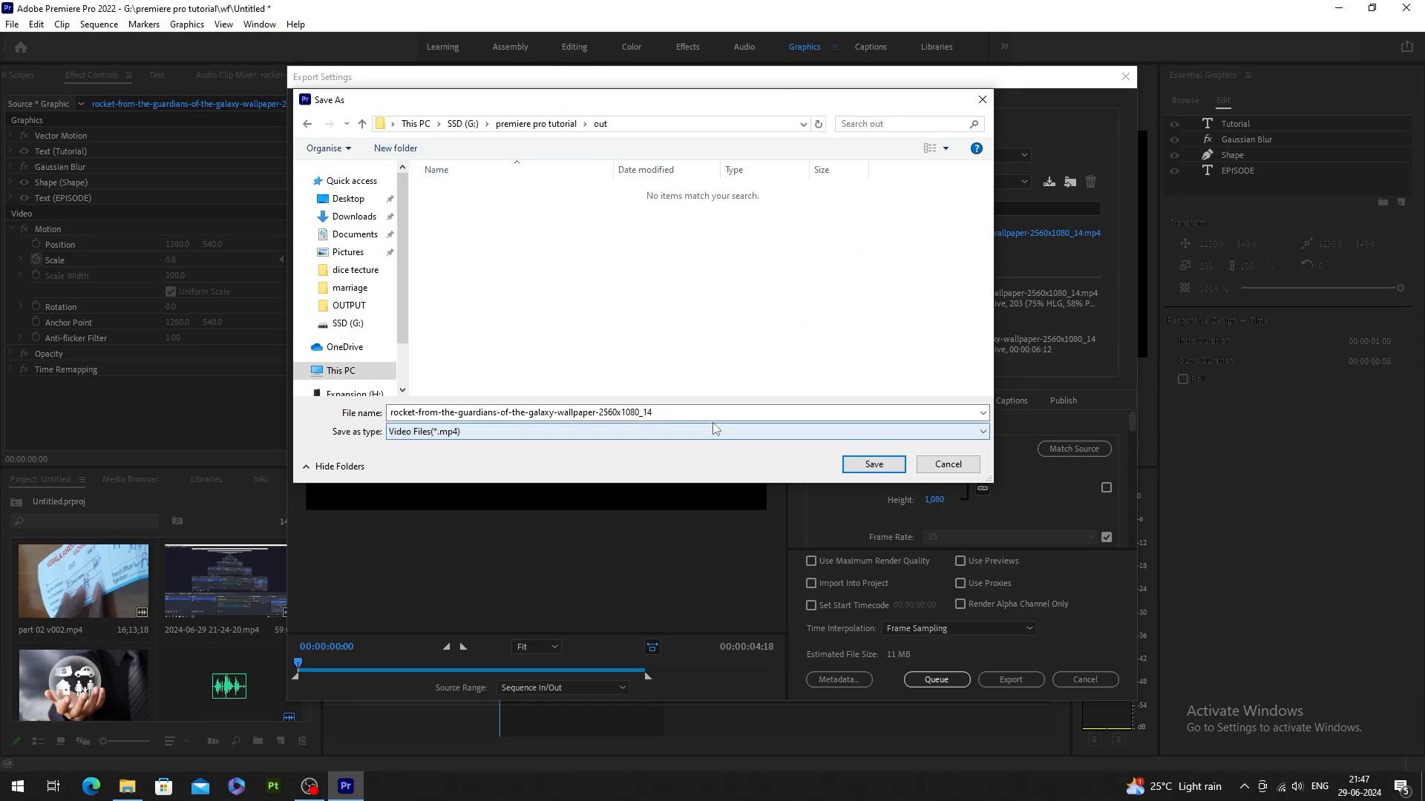
# Name the output file "tutorial 01" and export the marked range.
pyautogui.click(692, 412)
pyautogui.write('tutorial')
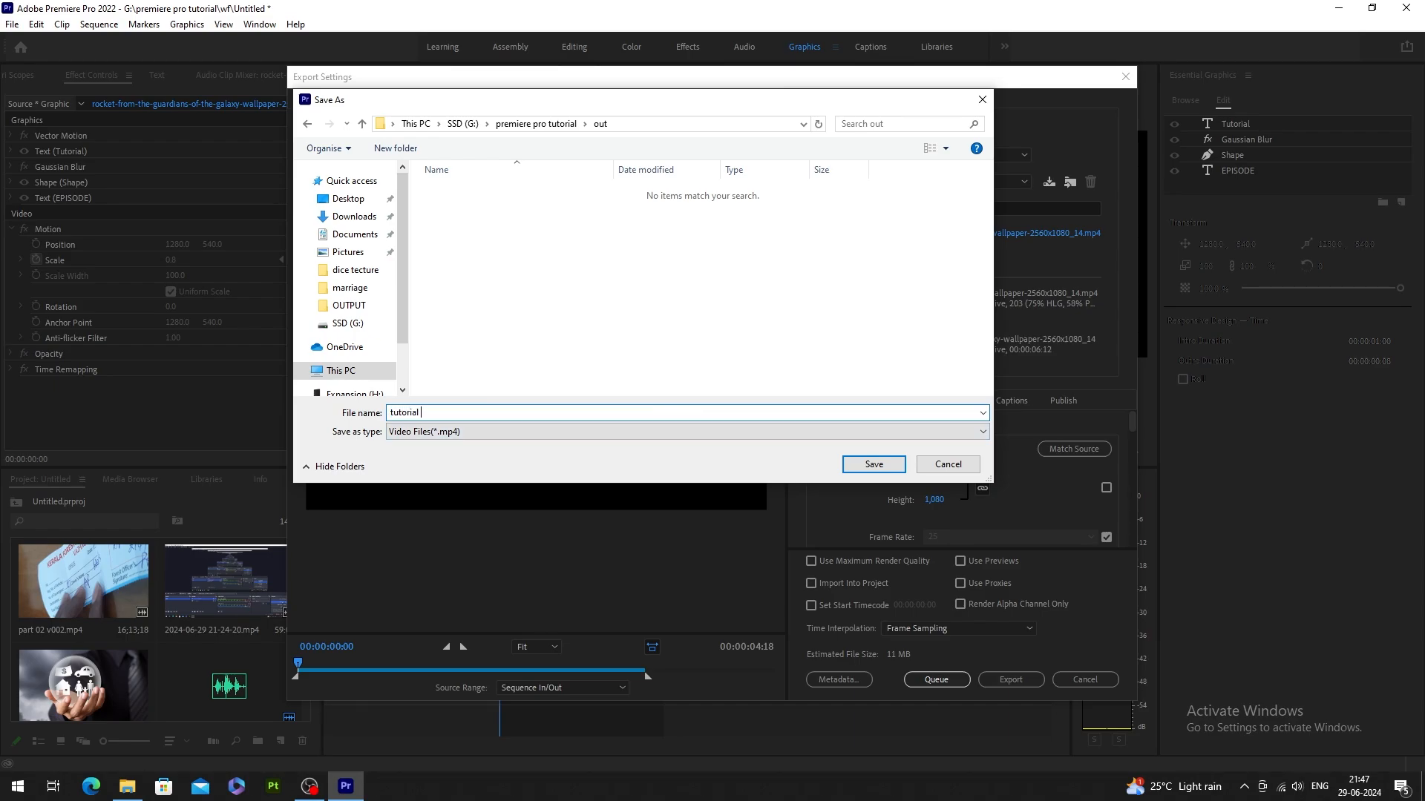
pyautogui.write(' 01')
pyautogui.press('Return')
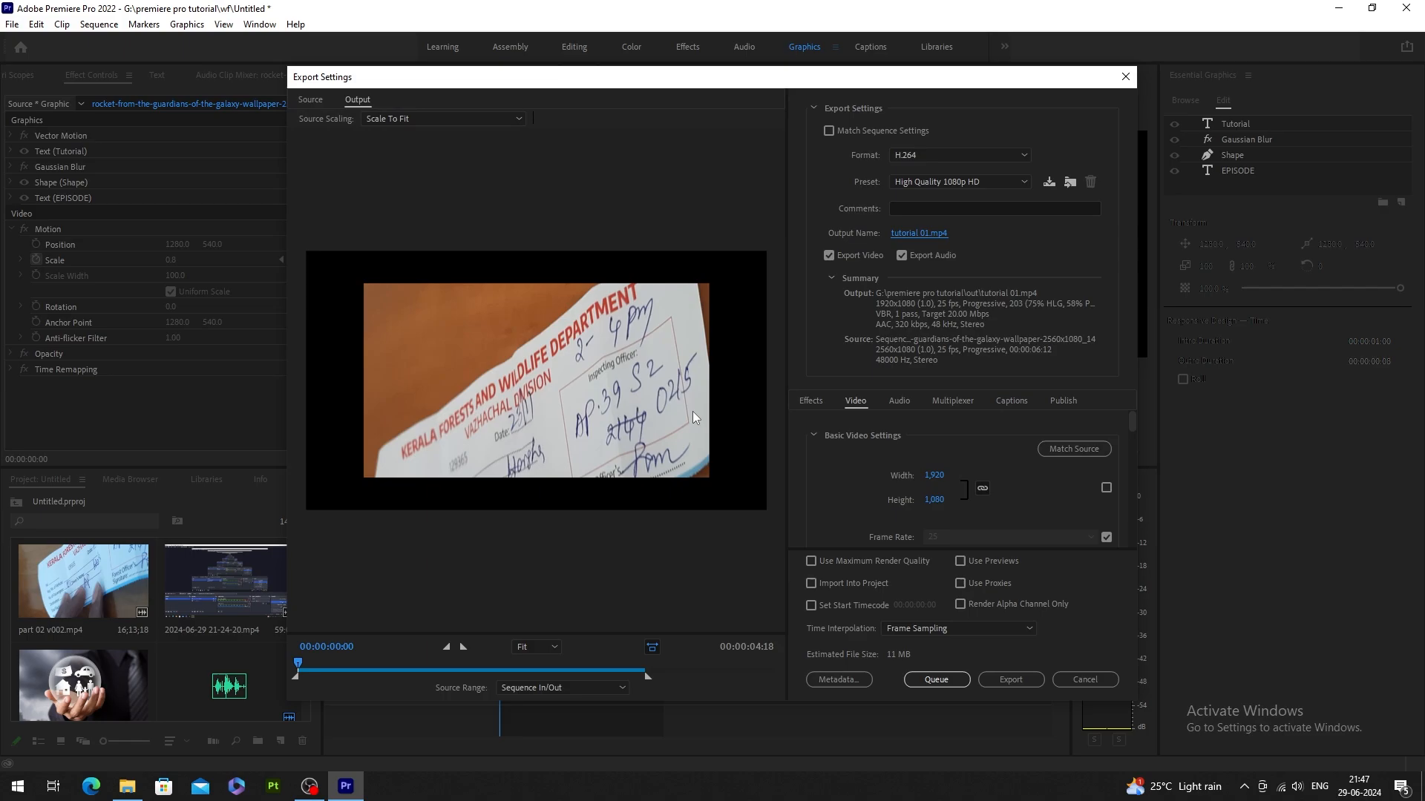
pyautogui.click(1009, 681)
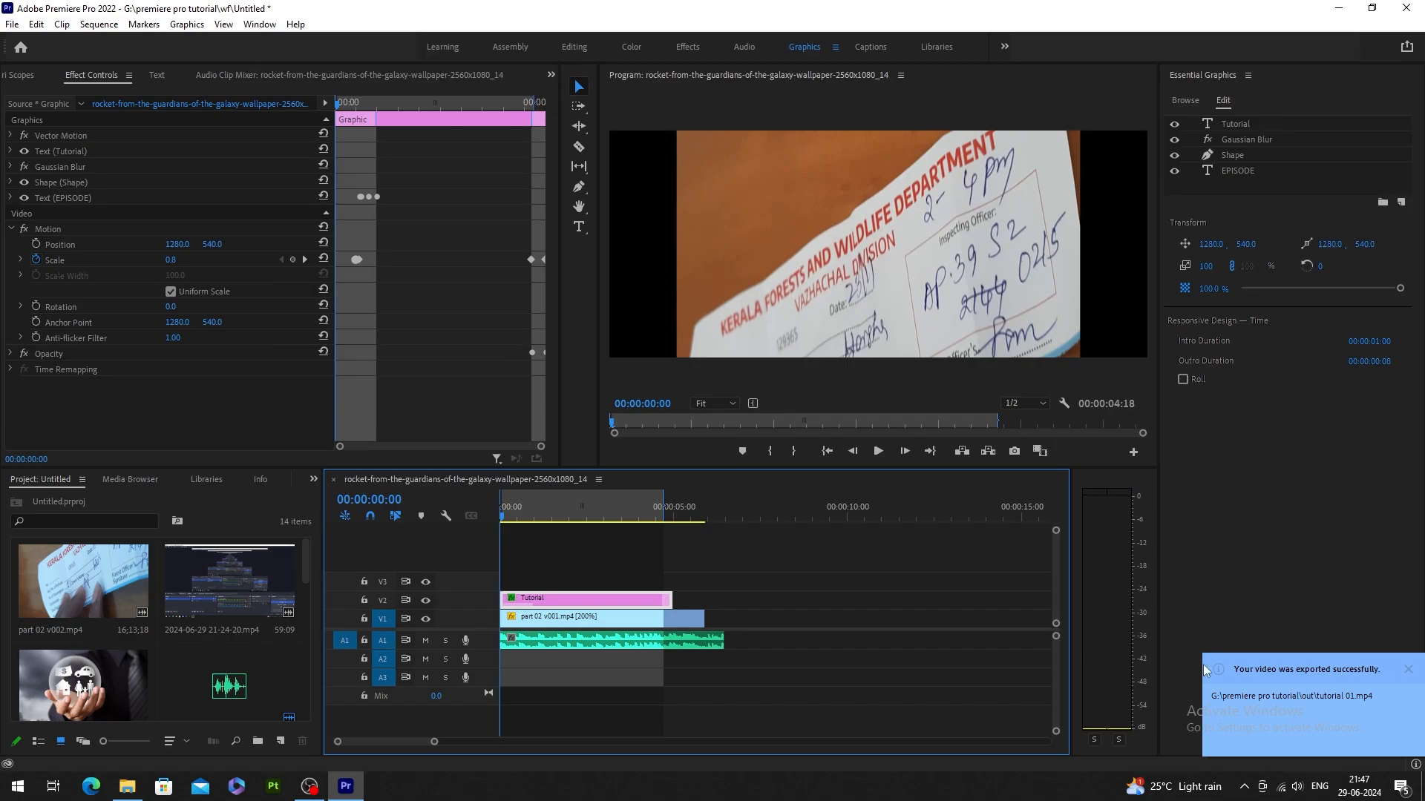
# Play the exported "tutorial 01" video from G:\premiere pro tutorial\out in File Explorer, and return to the Premiere Pro sequence.
pyautogui.click(127, 786)
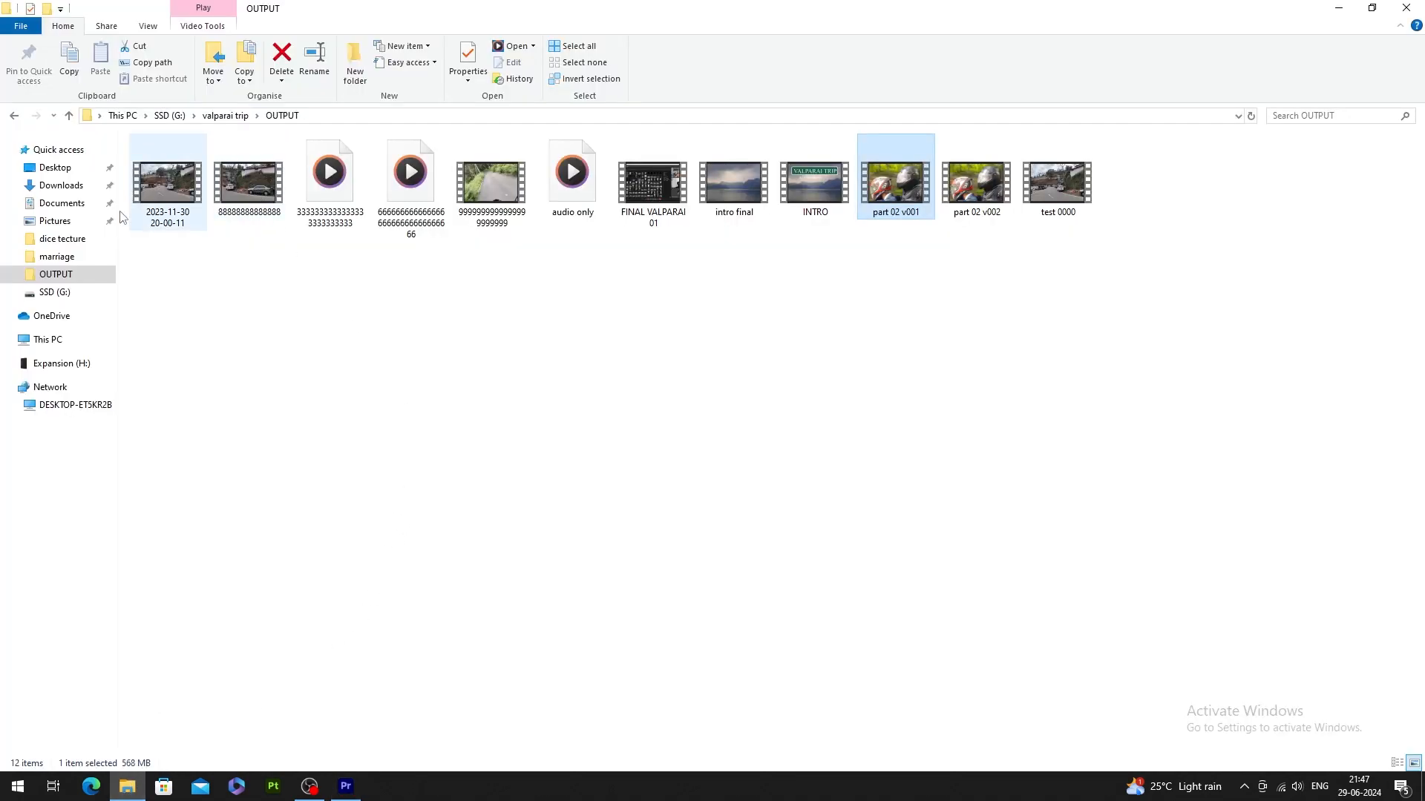
pyautogui.click(61, 239)
pyautogui.click(55, 293)
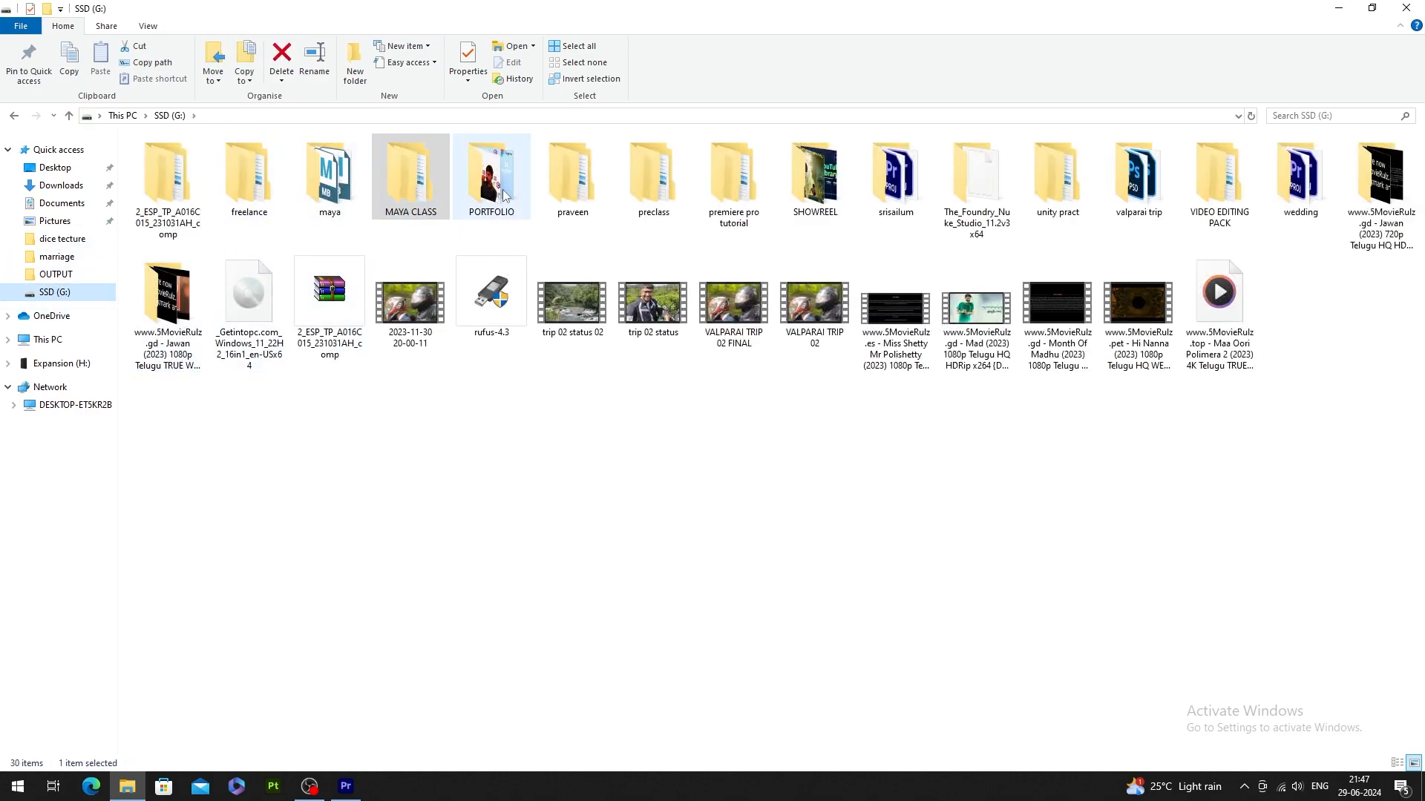
pyautogui.doubleClick(730, 181)
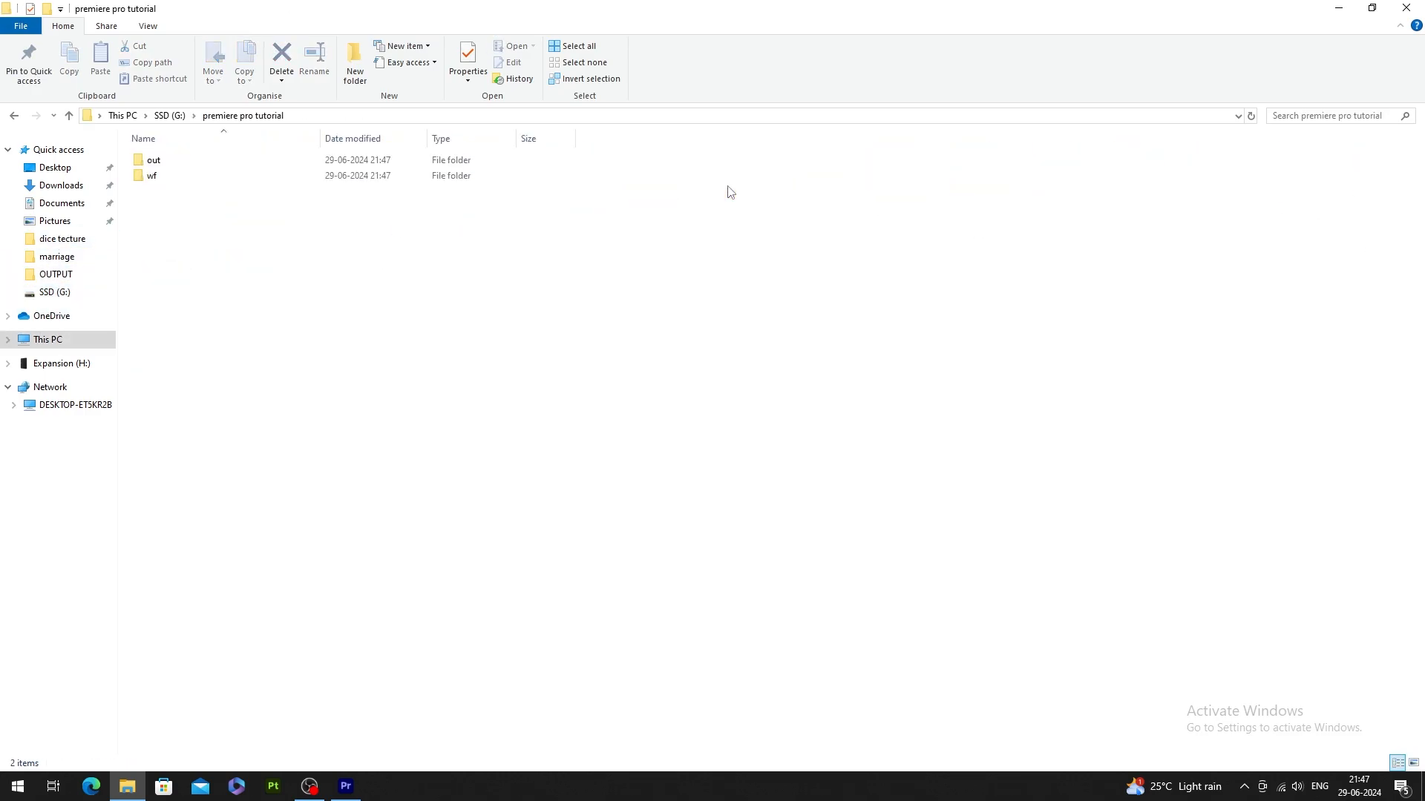
pyautogui.doubleClick(185, 161)
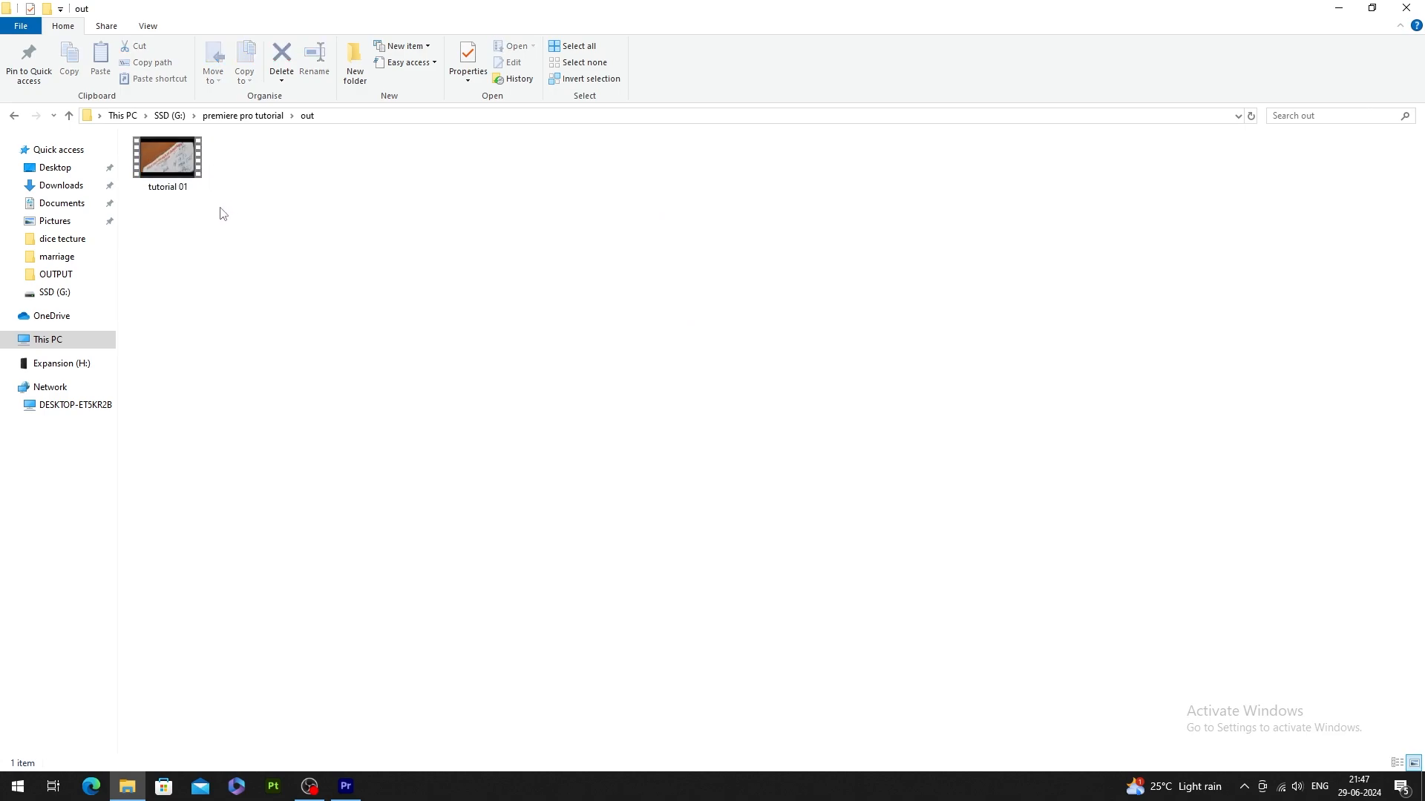
pyautogui.doubleClick(189, 175)
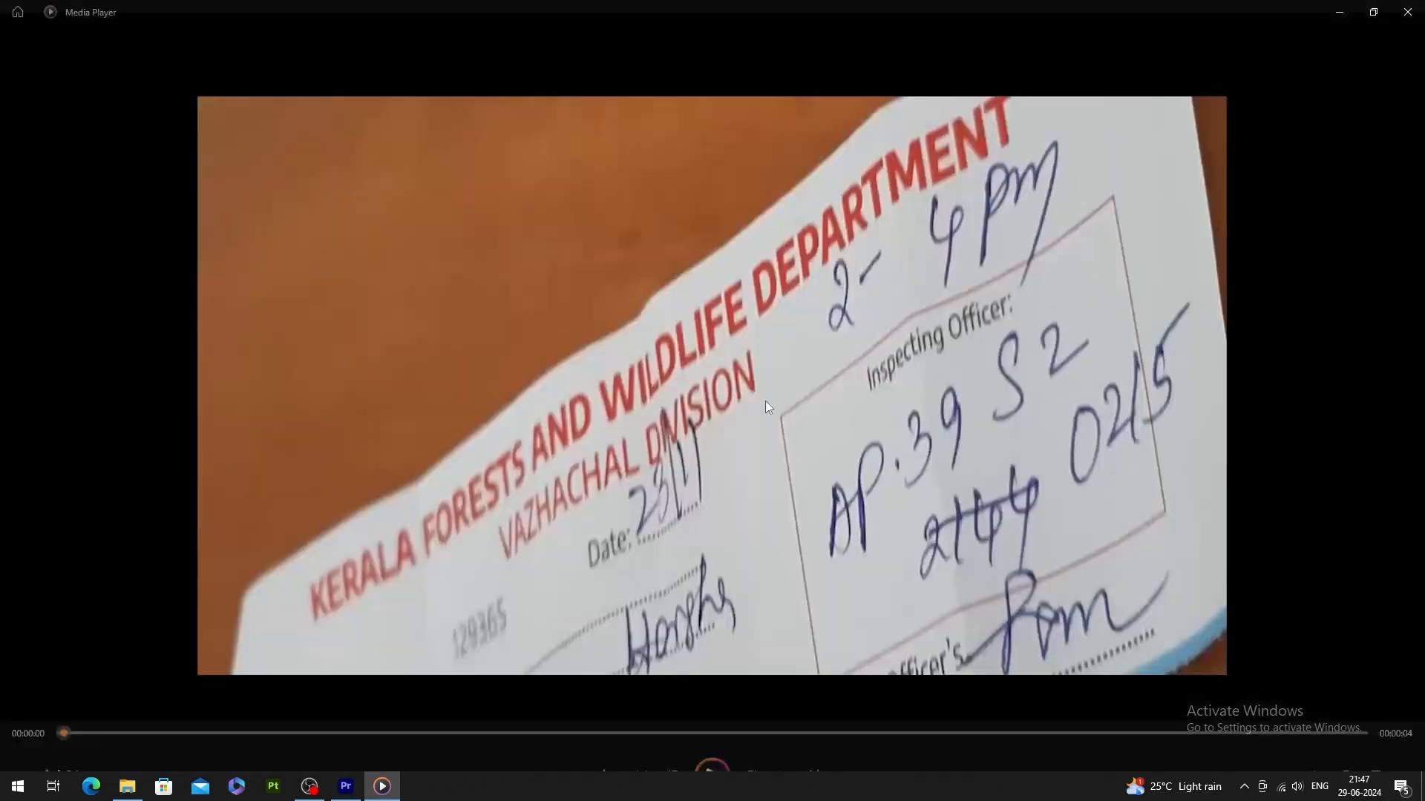
pyautogui.click(712, 741)
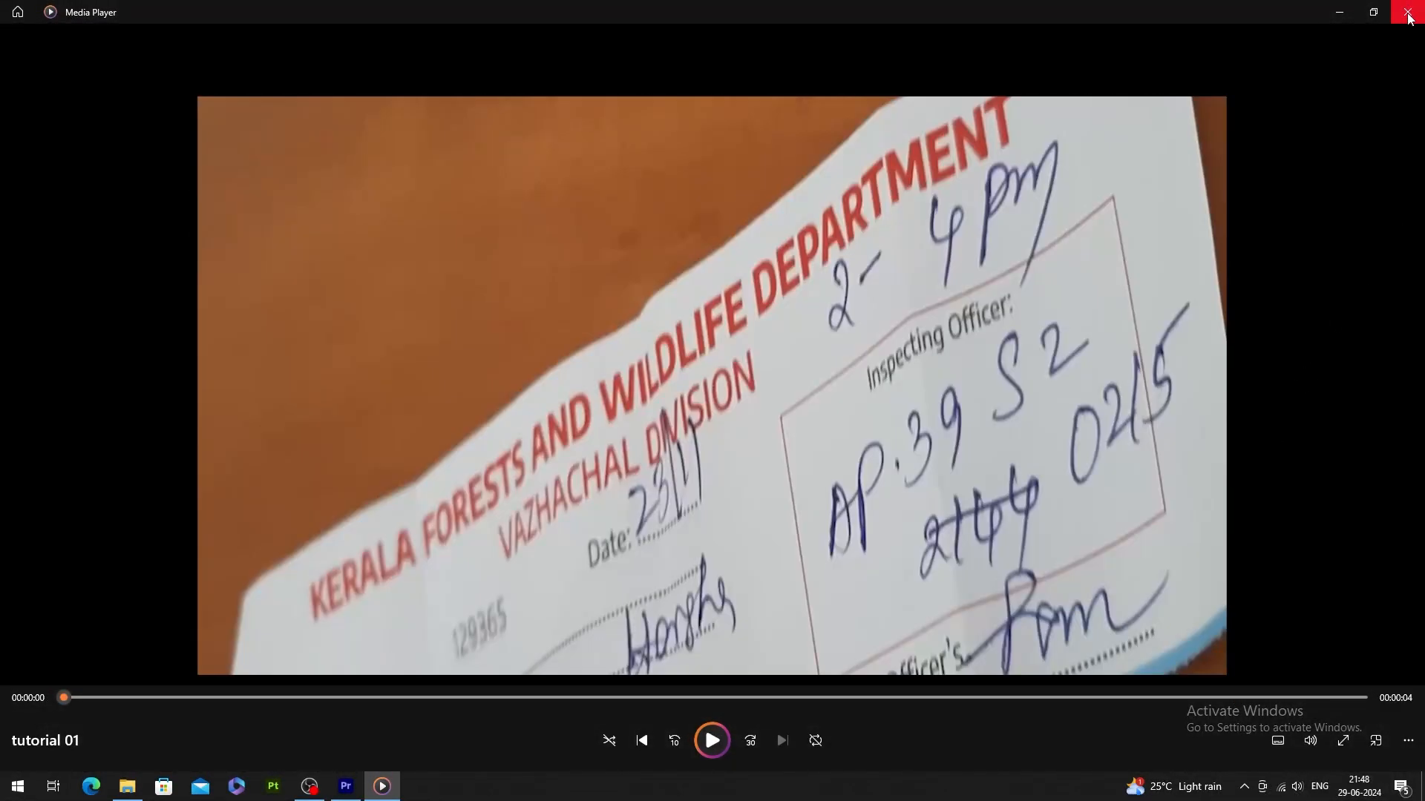
pyautogui.click(1407, 13)
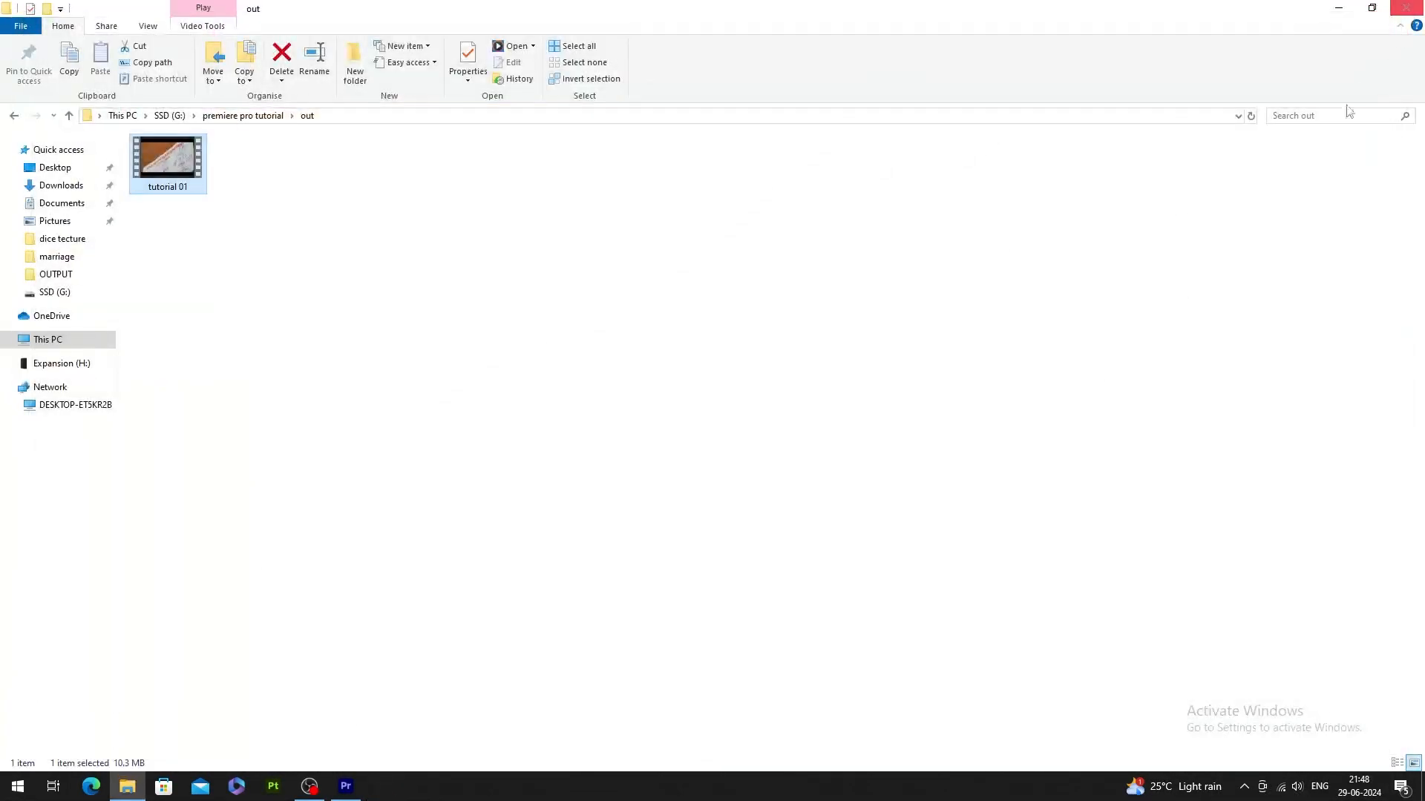
pyautogui.click(345, 787)
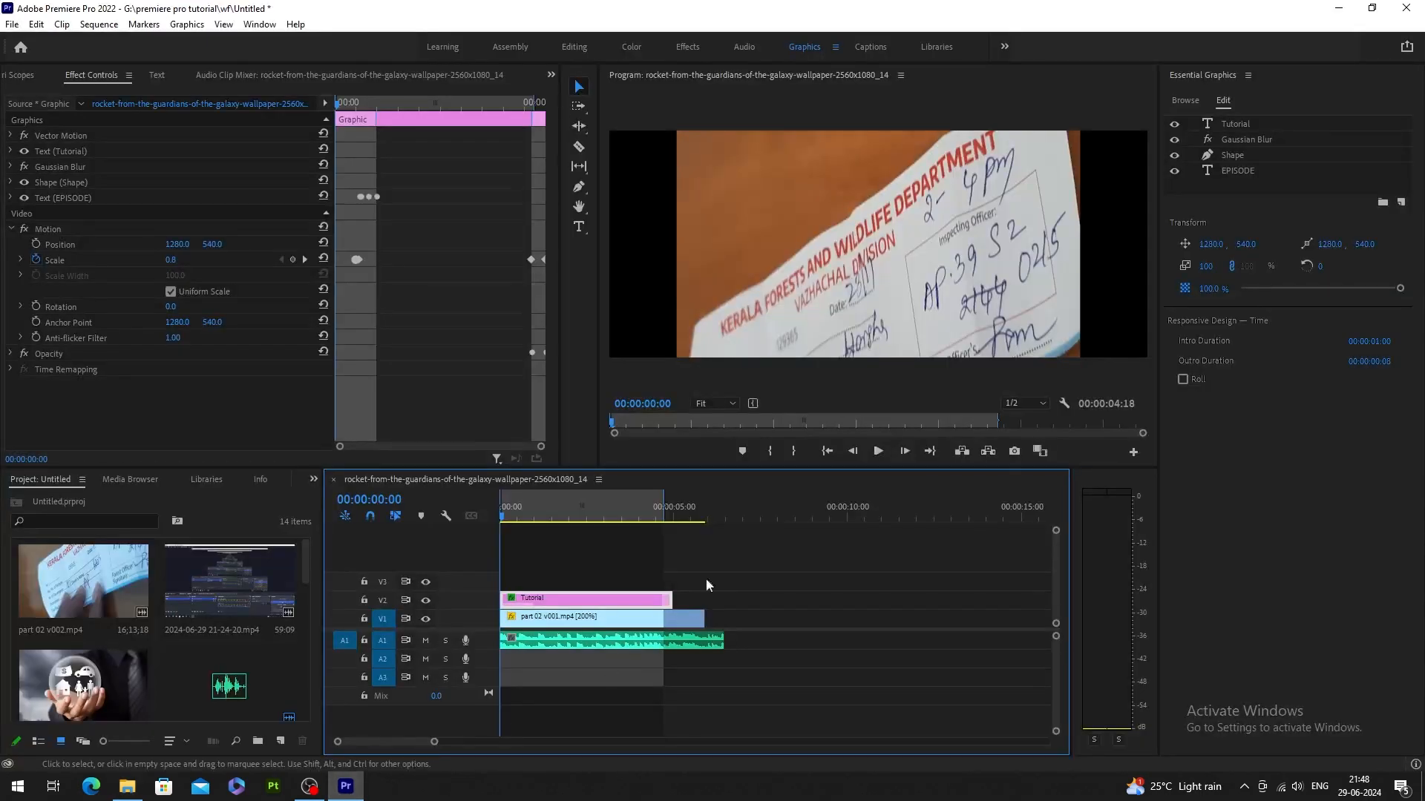
pyautogui.click(577, 500)
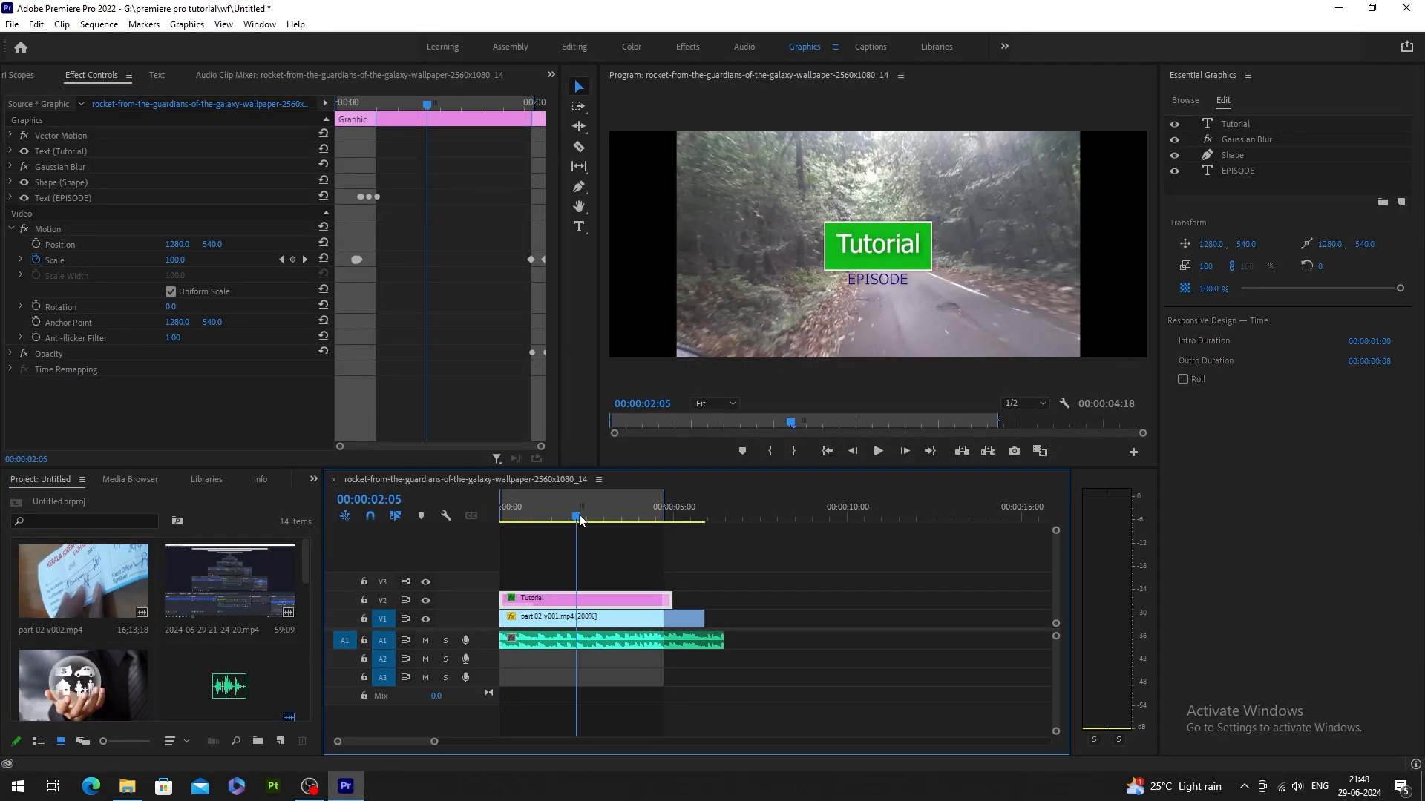